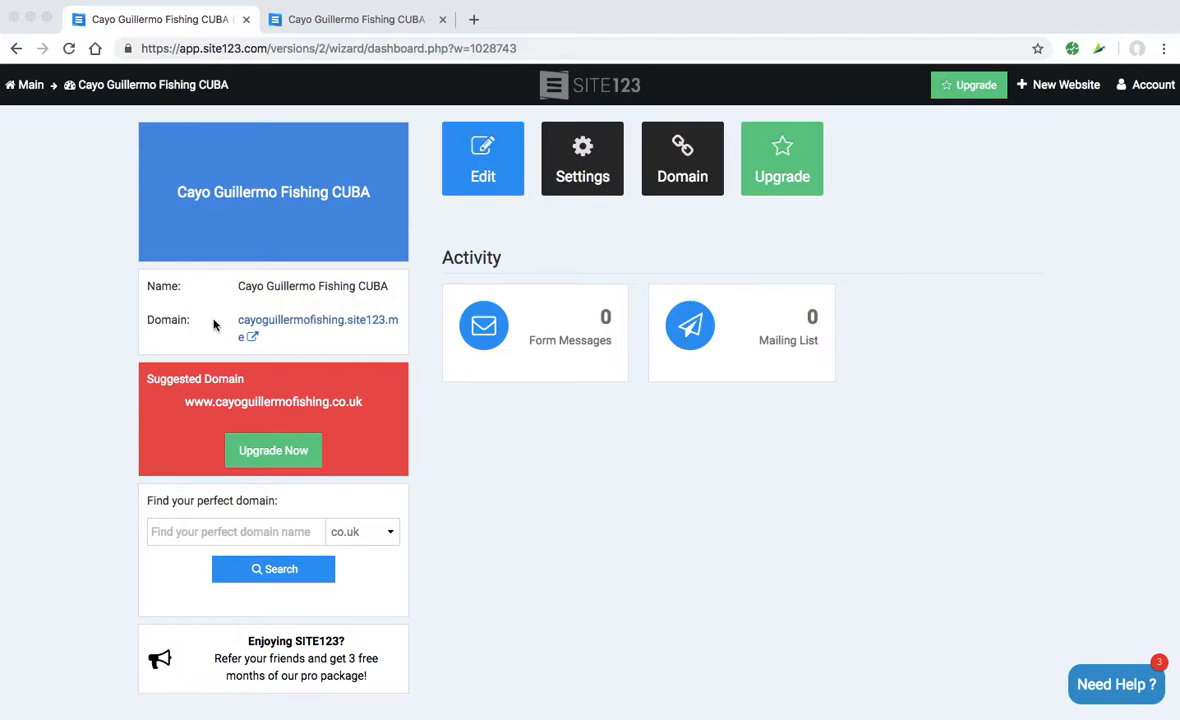
- Bring up the SITE123 dashboard for the Cayo Guillermo Fishing CUBA site
click(74, 272)
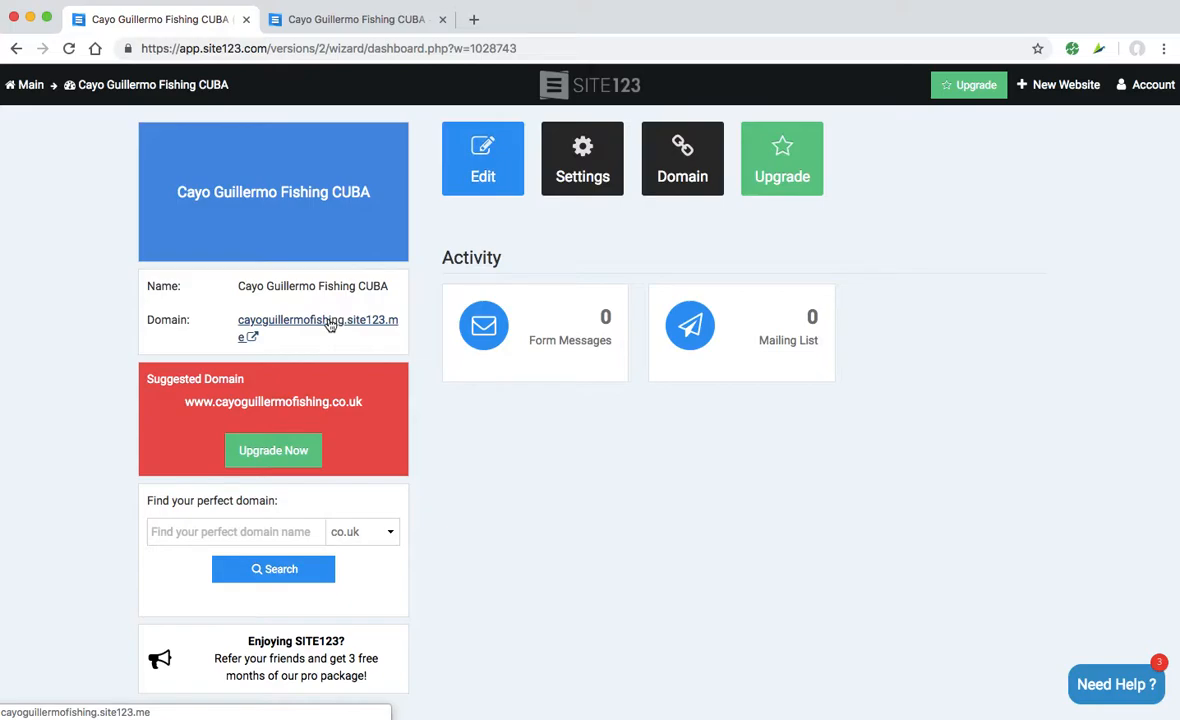
- Switch to the live site tab and inspect the cayoguillermofishing.site123.me address
click(341, 20)
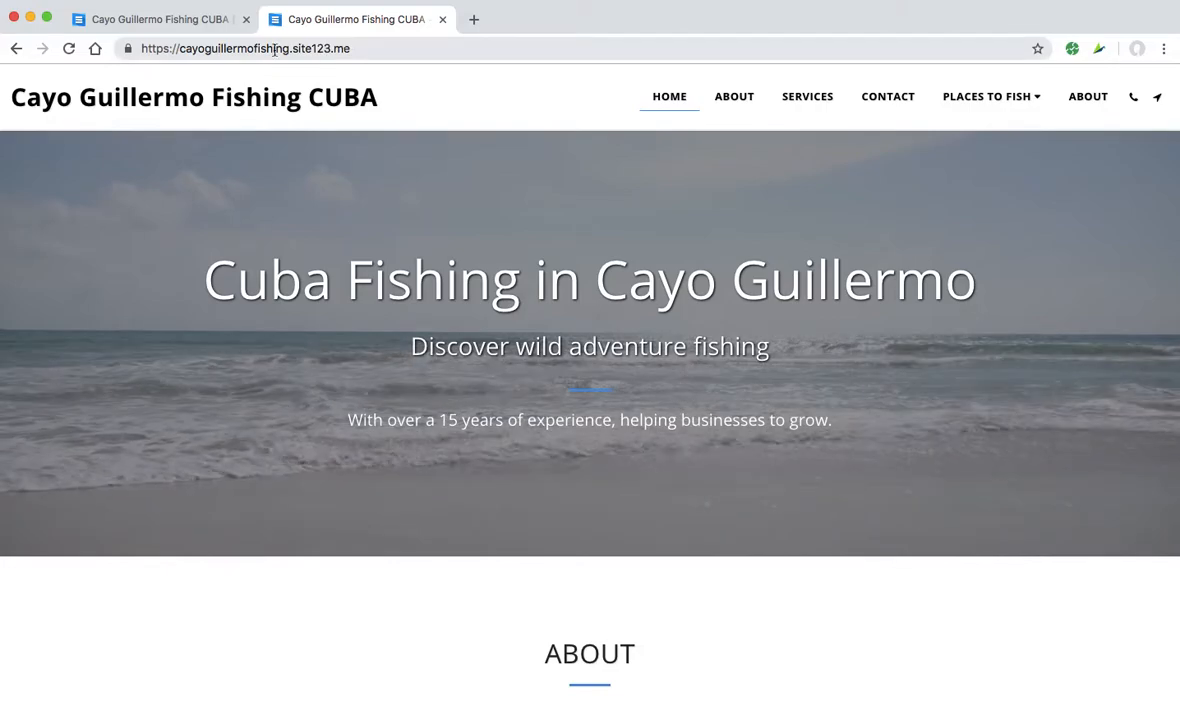
drag(331, 48, 345, 47)
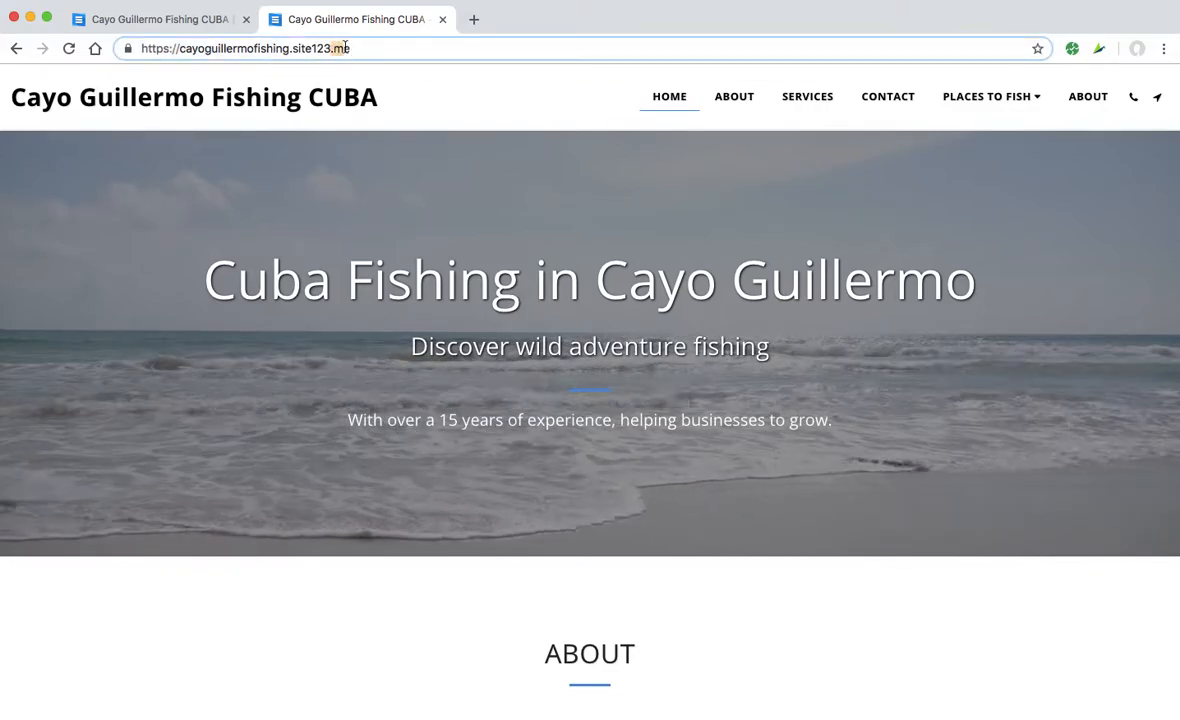
click(363, 48)
click(291, 48)
drag(291, 49, 115, 47)
click(353, 49)
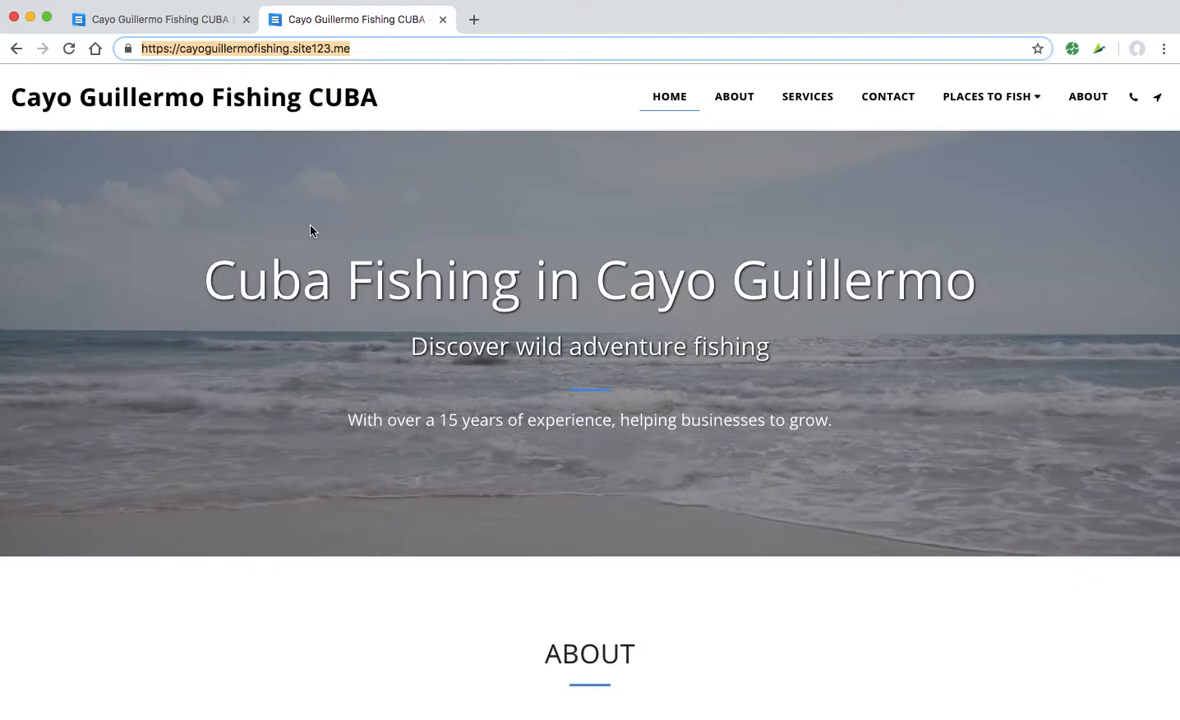
click(379, 53)
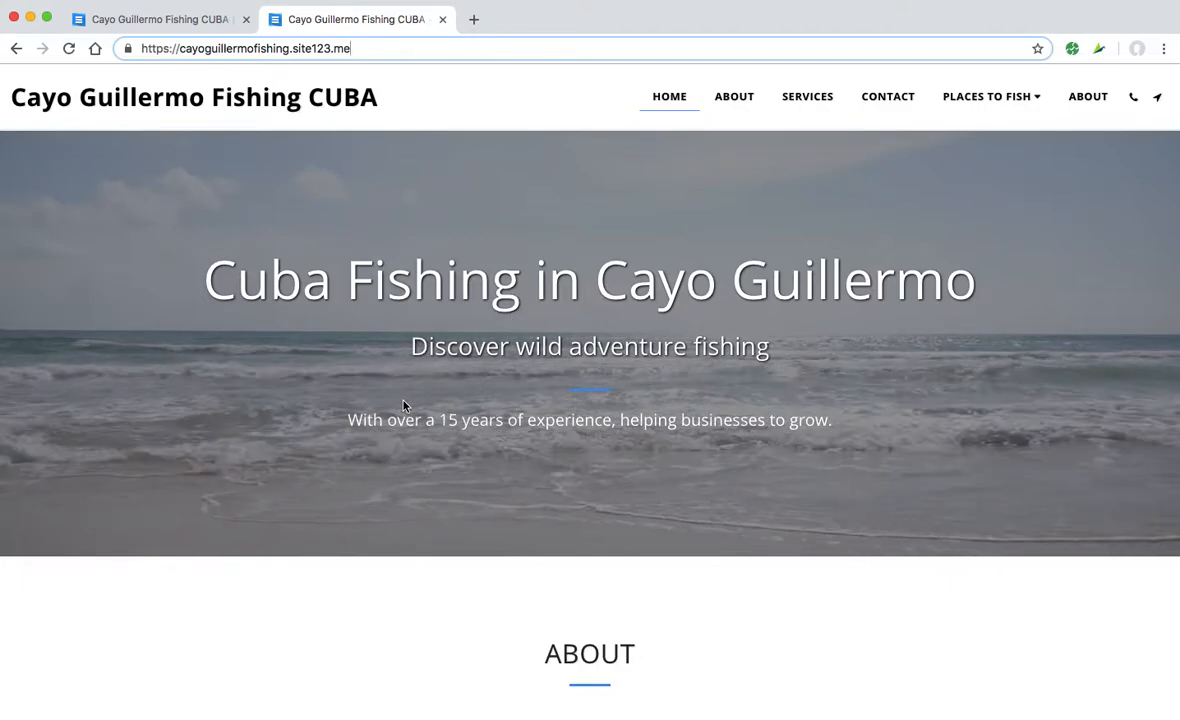
- Scroll the live site from hero through Contact, map and Features, then return to the dashboard
scroll(404, 405, down, 1)
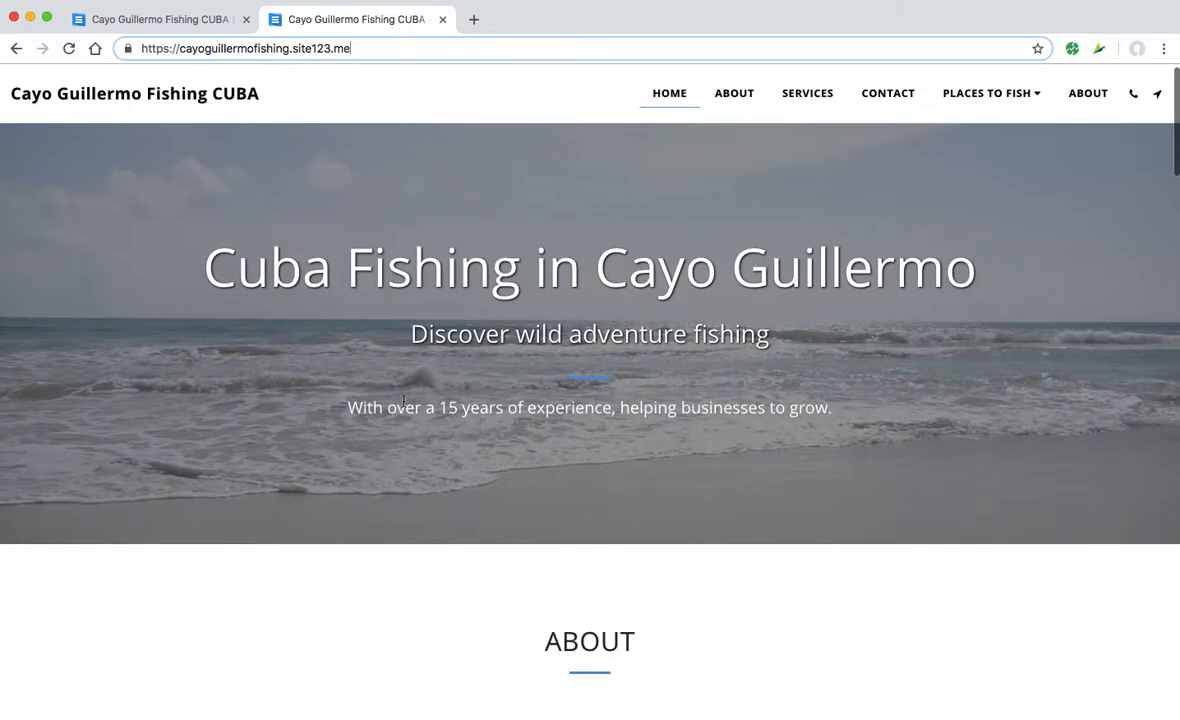
scroll(404, 405, up, 1)
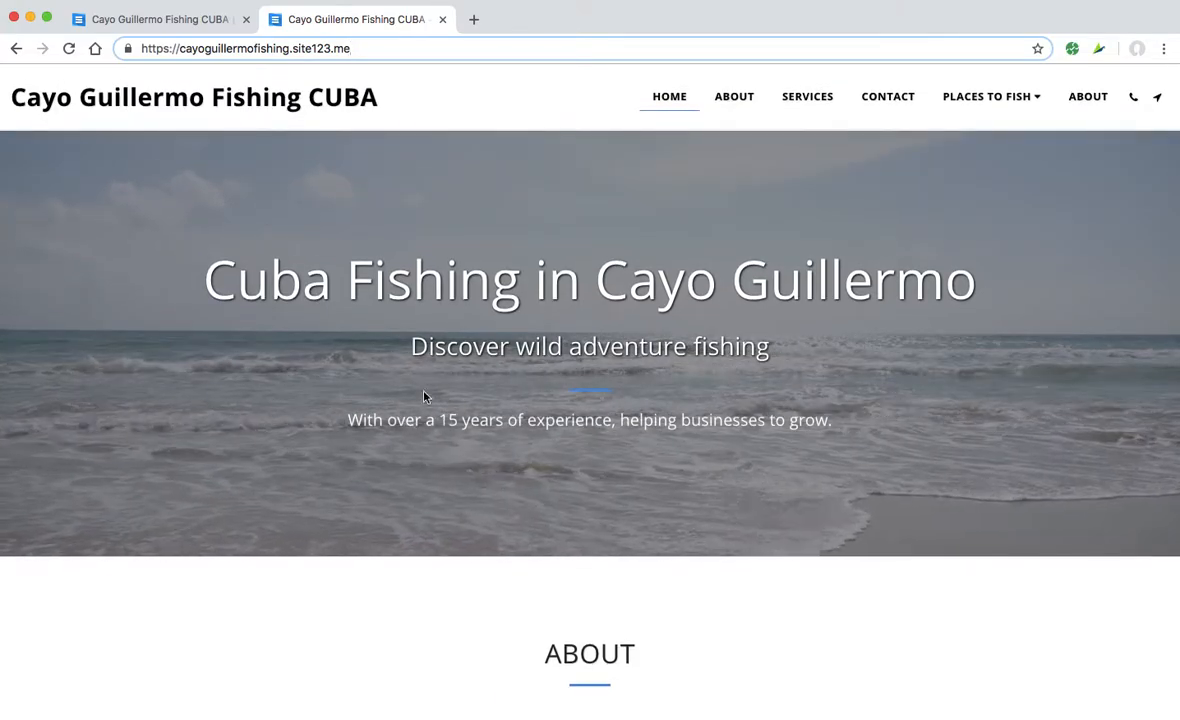
scroll(697, 446, down, 3)
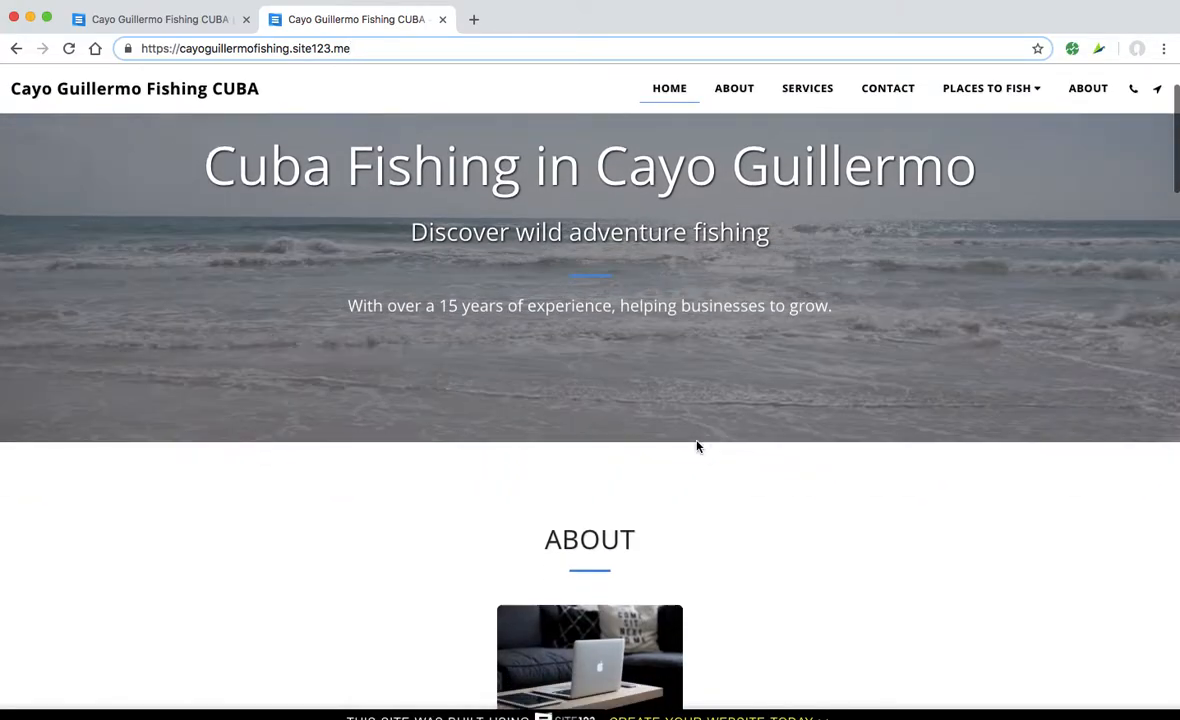
scroll(697, 446, up, 3)
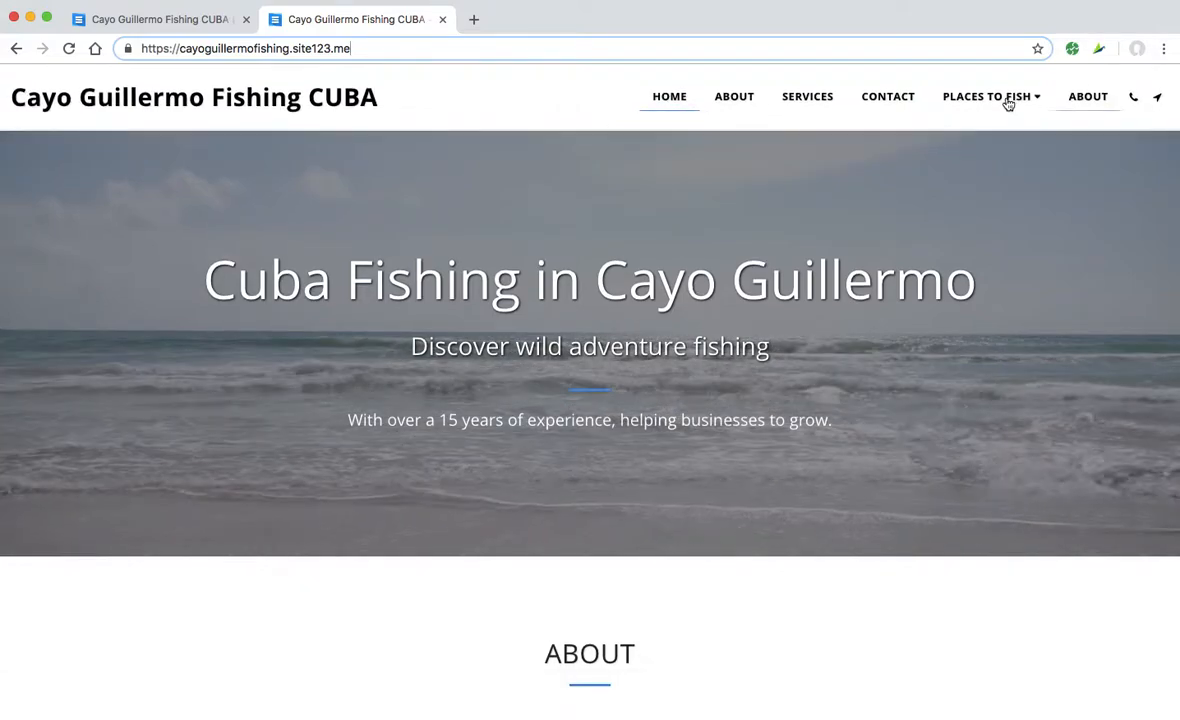
mouse_move(1008, 103)
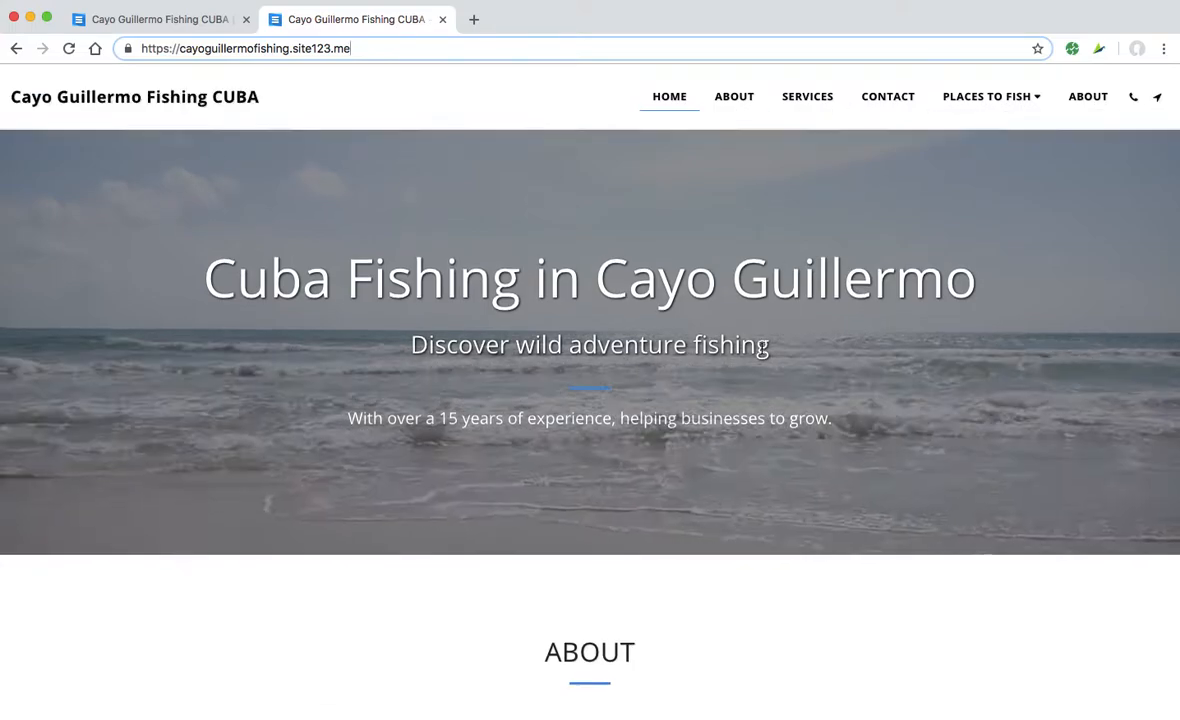
scroll(762, 348, down, 1)
scroll(762, 350, down, 5)
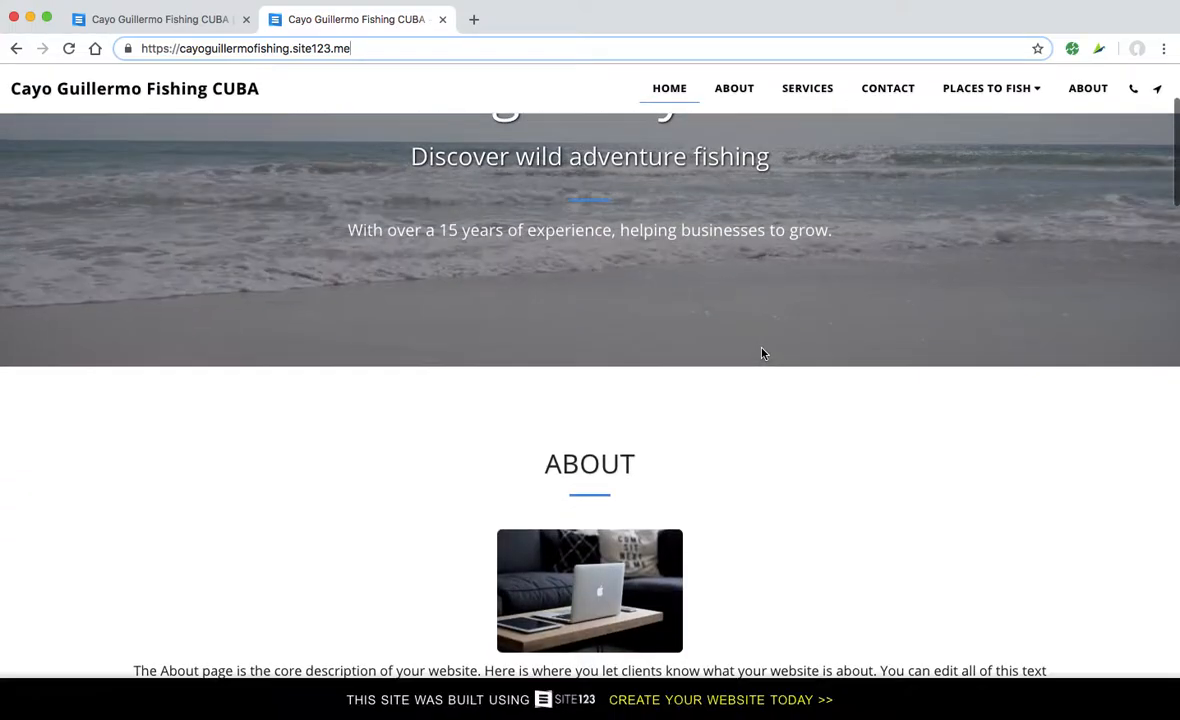
scroll(762, 352, down, 4)
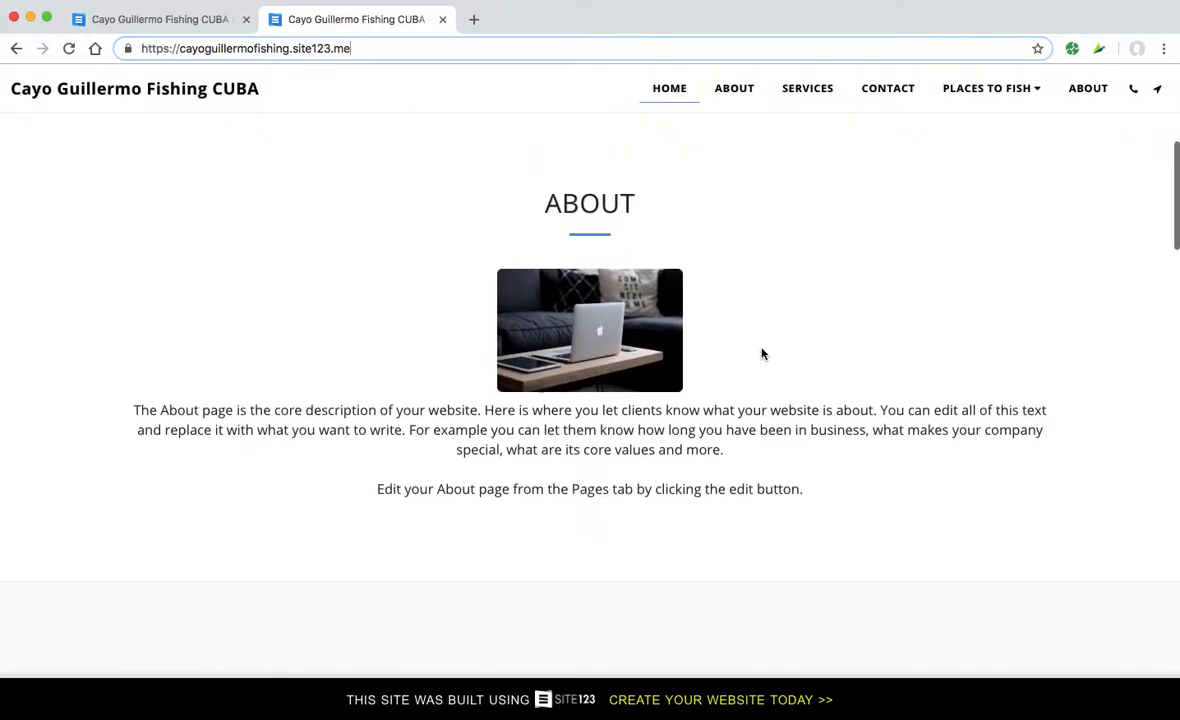
scroll(614, 524, down, 5)
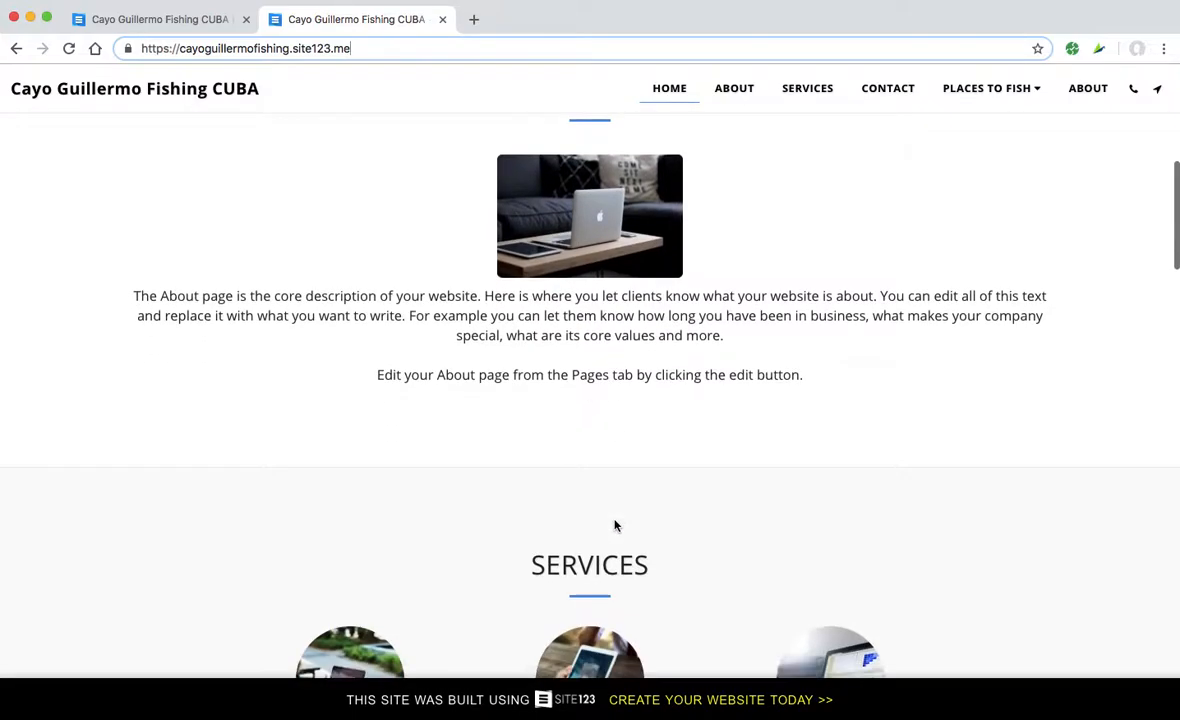
scroll(616, 524, down, 5)
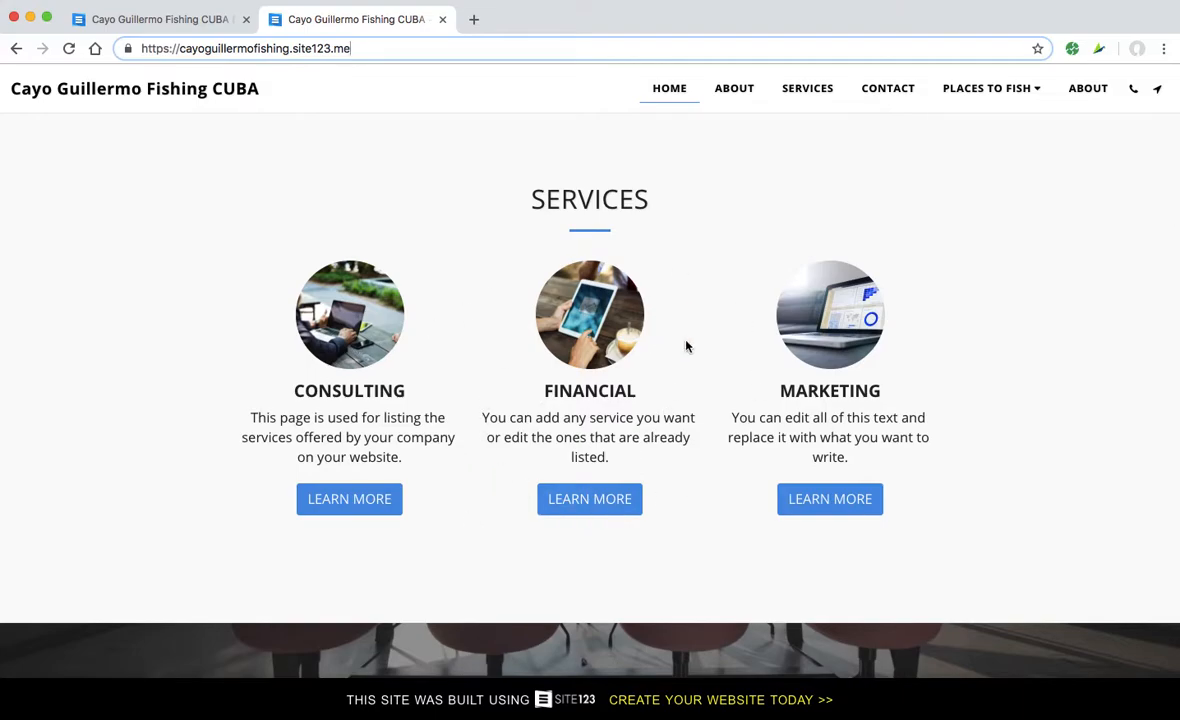
scroll(546, 514, down, 10)
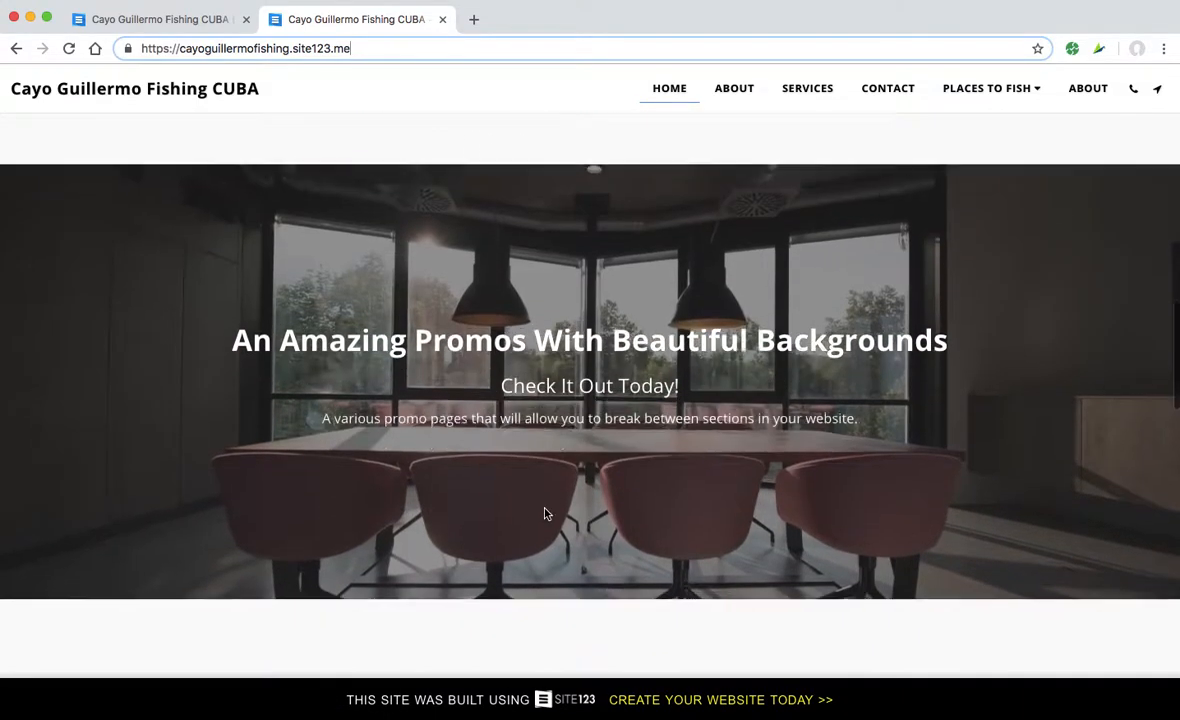
scroll(545, 514, down, 9)
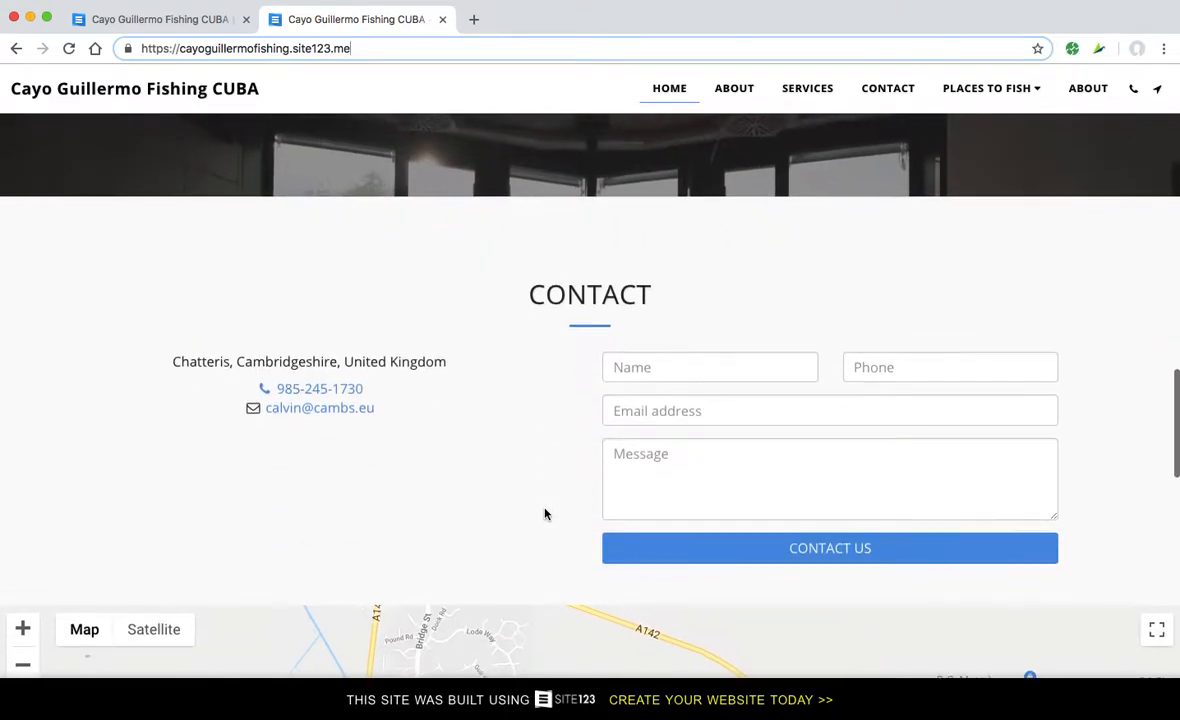
scroll(545, 514, down, 4)
scroll(622, 484, down, 7)
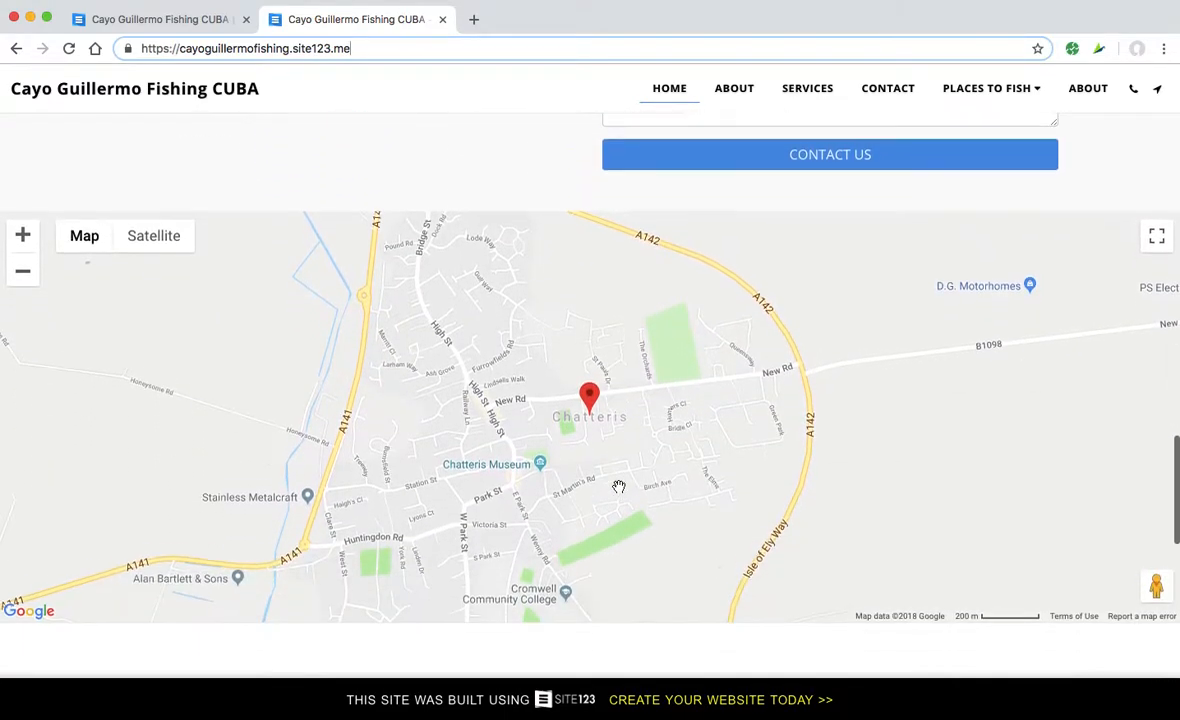
scroll(619, 486, down, 14)
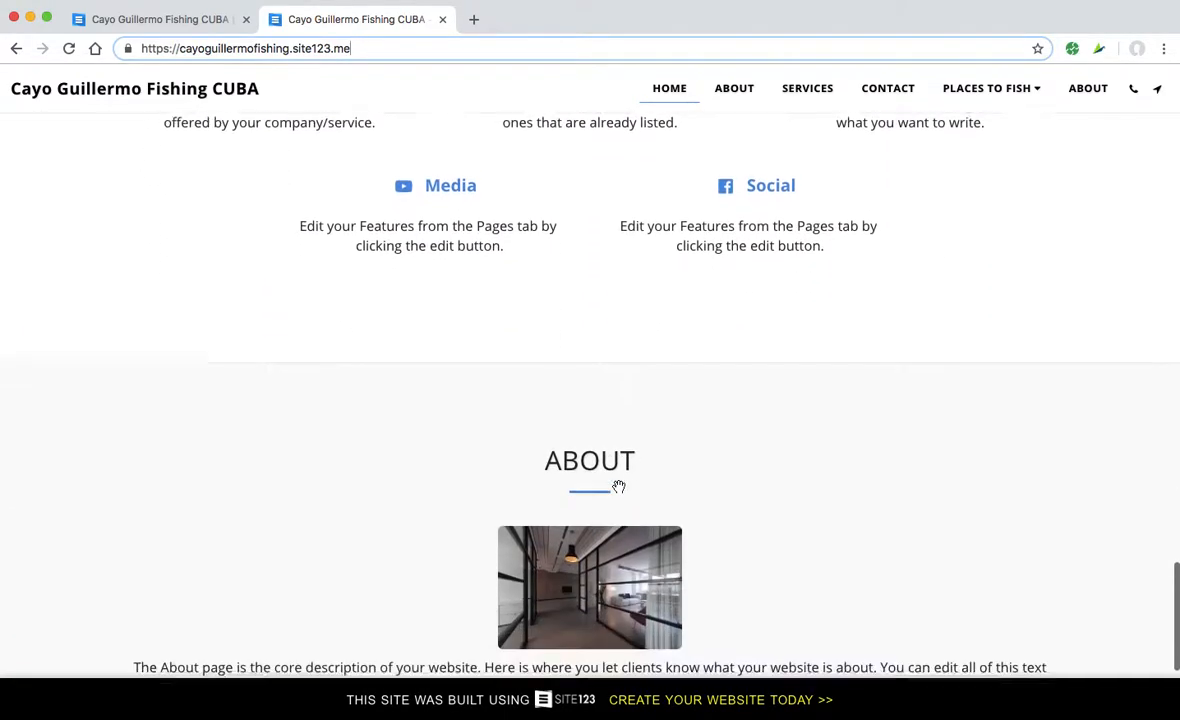
scroll(619, 486, down, 3)
scroll(619, 490, up, 15)
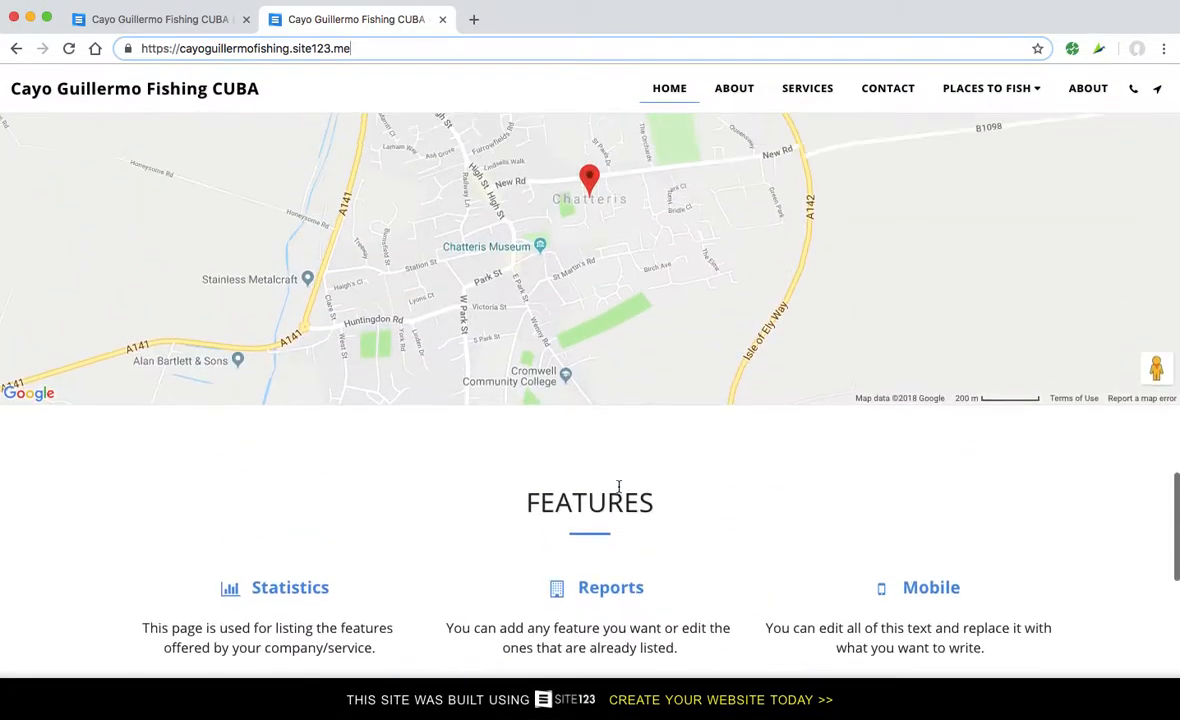
scroll(618, 491, up, 15)
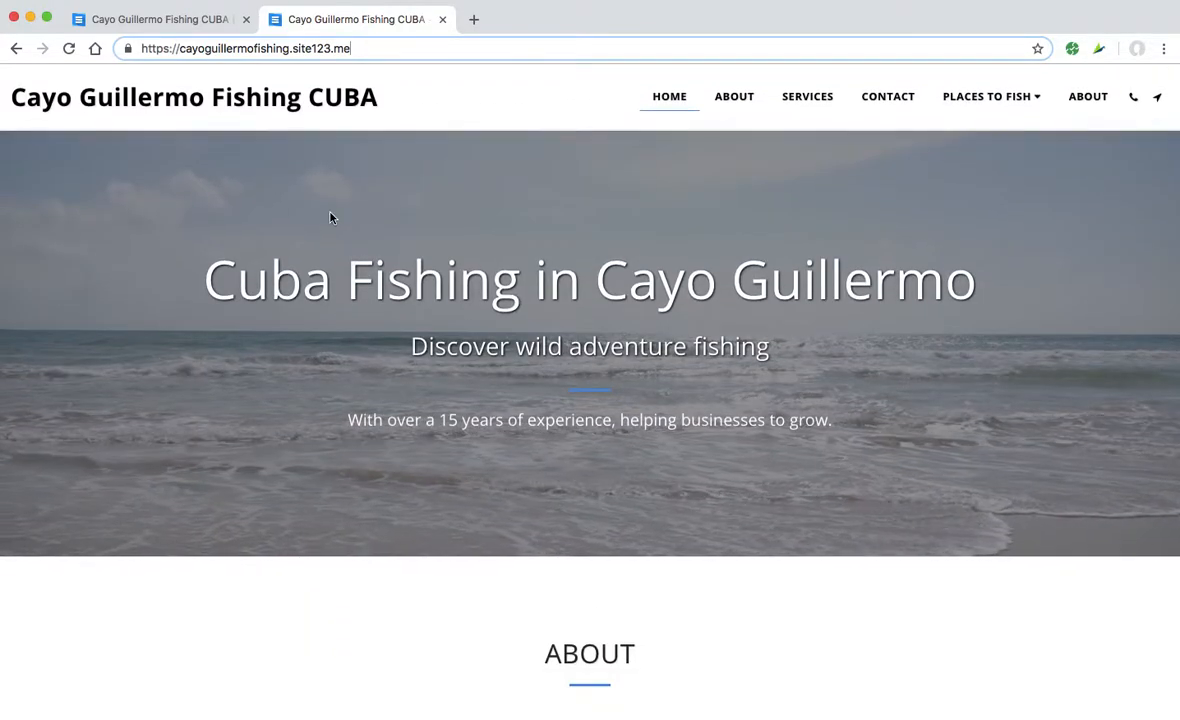
click(165, 21)
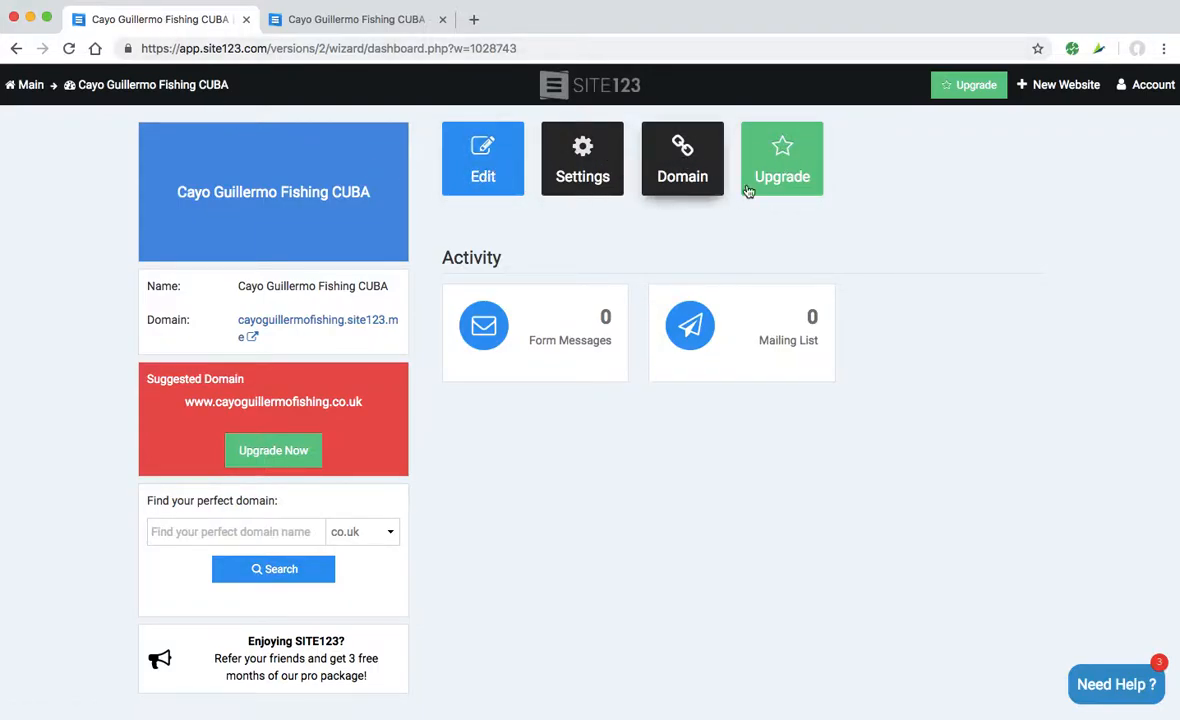
- Open the site editor and test-edit Title 1, keeping 'Cuba Fishing in Cayo Guillermo'
click(485, 172)
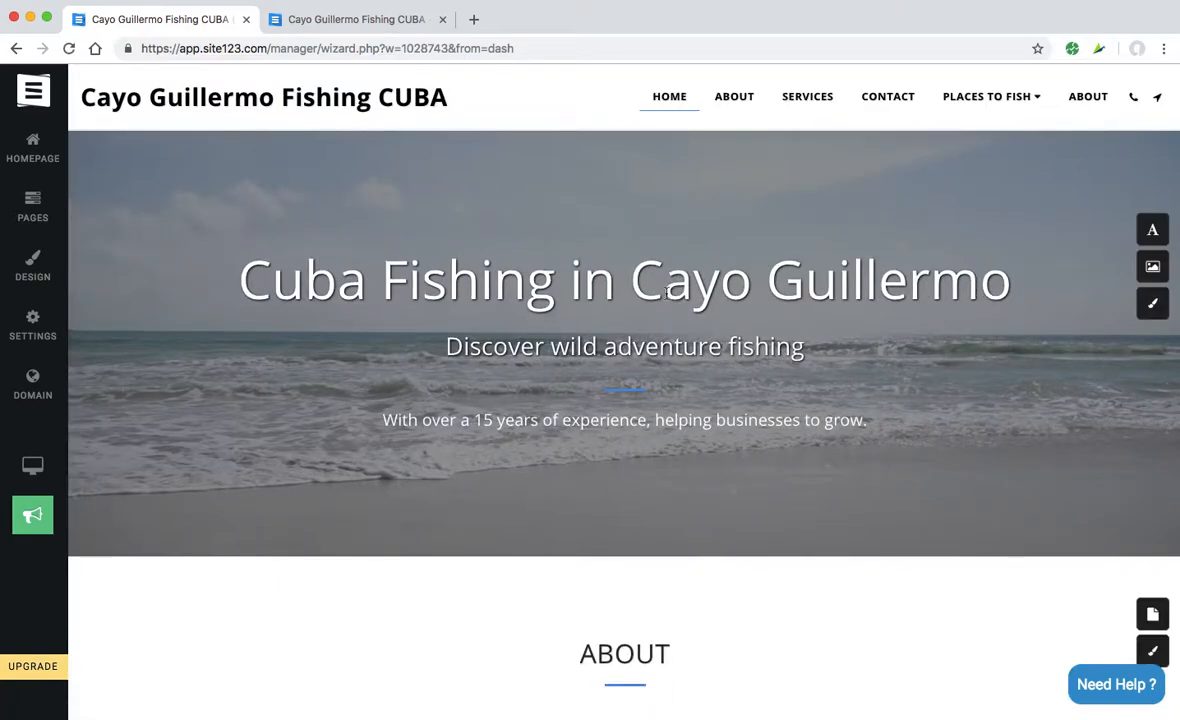
click(1152, 230)
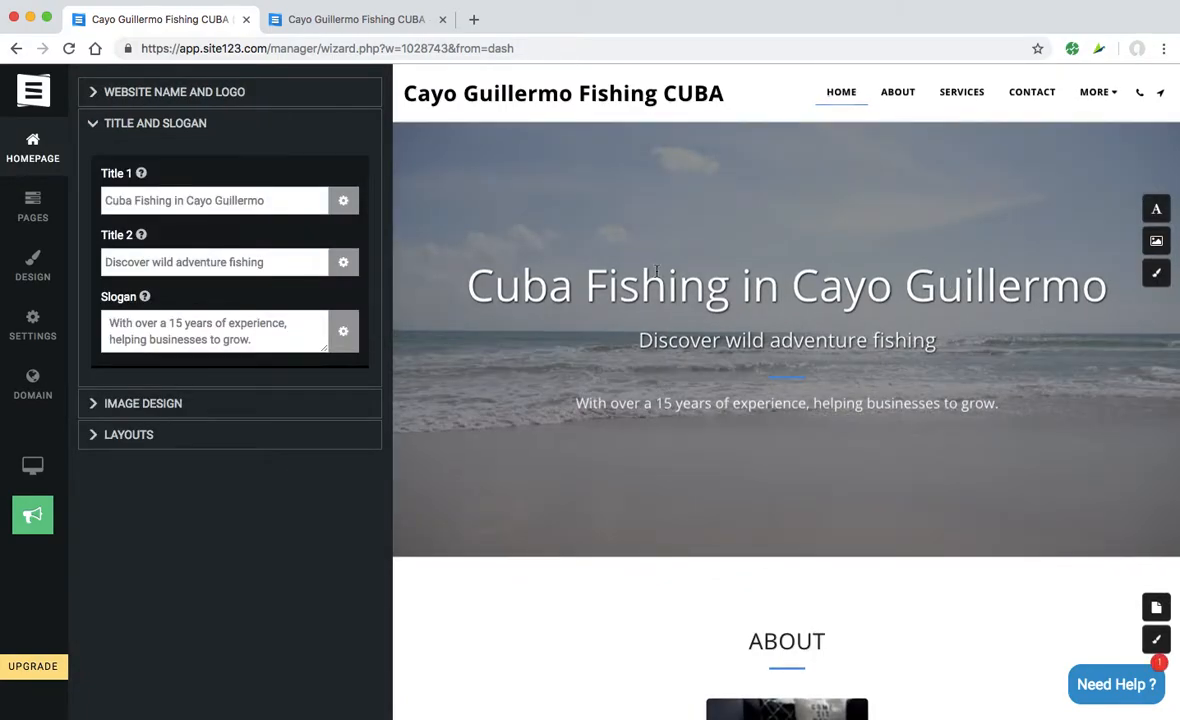
click(276, 200)
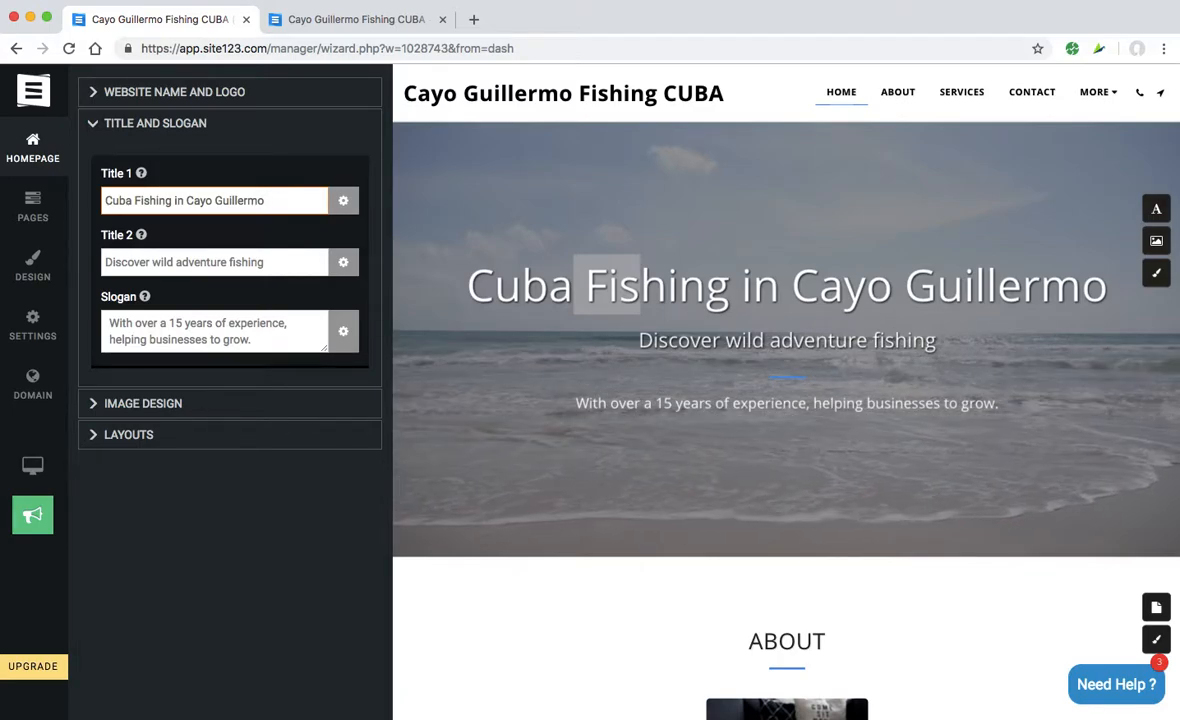
text(zzz)
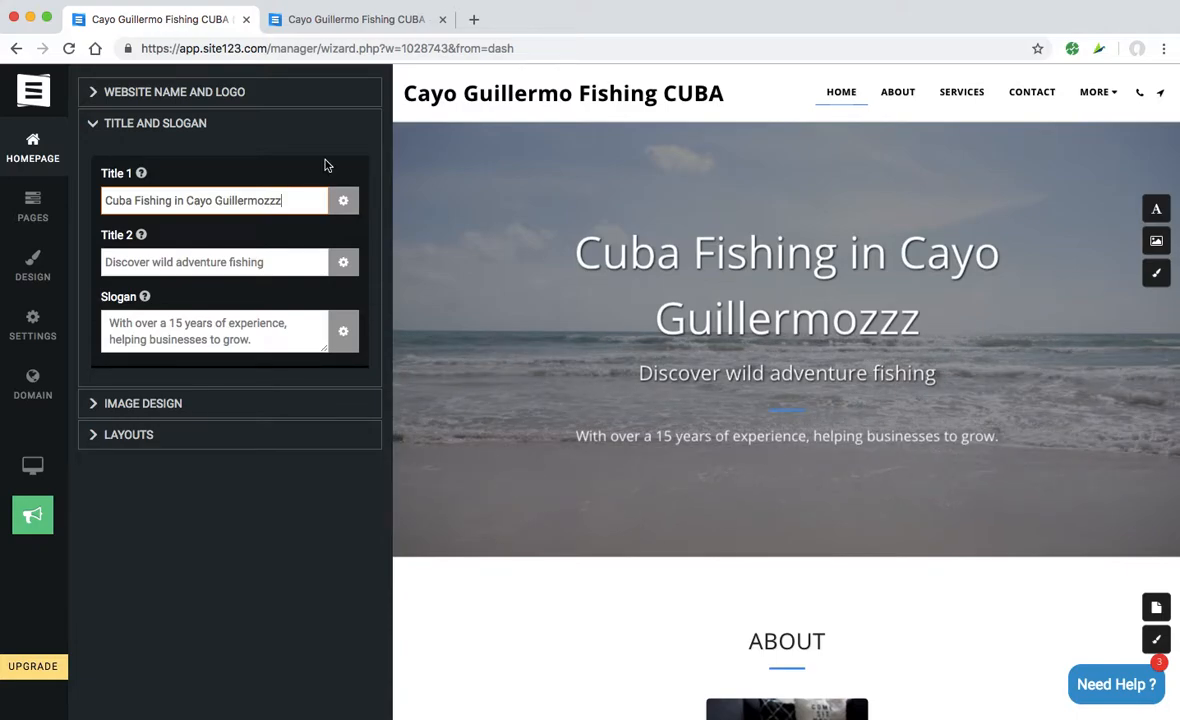
triple_click(293, 206)
click(290, 200)
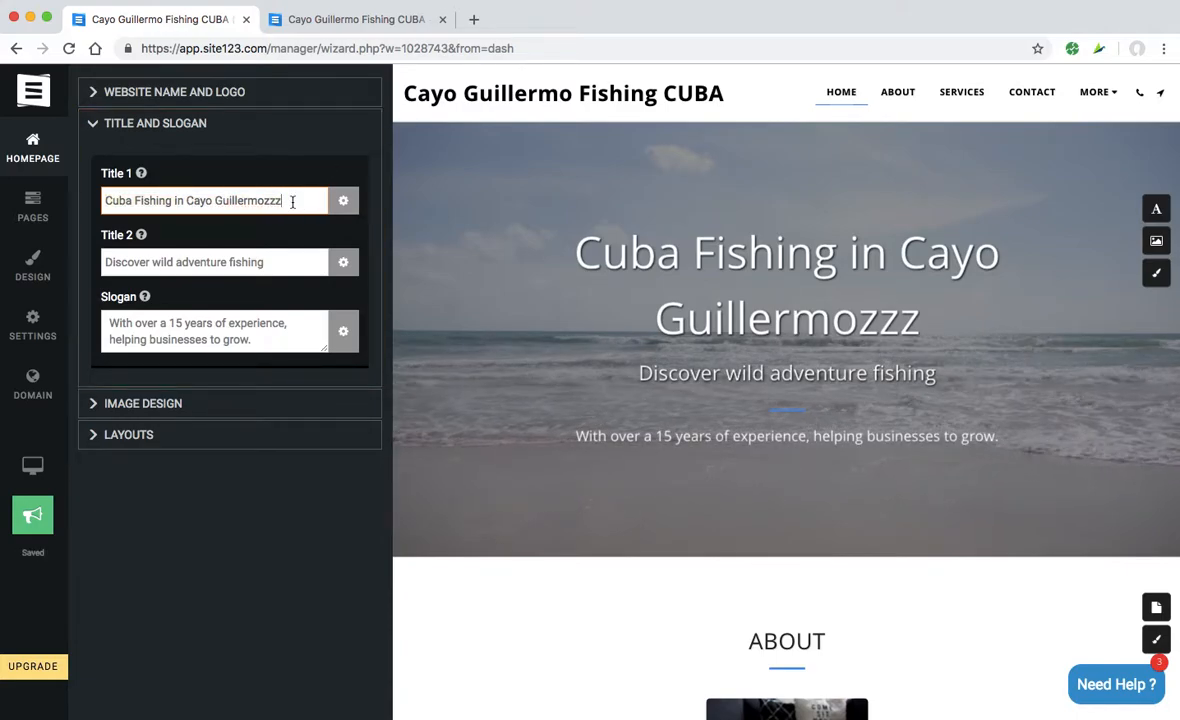
key(BackSpace)
key(BackSpace)
key(BackSpace)
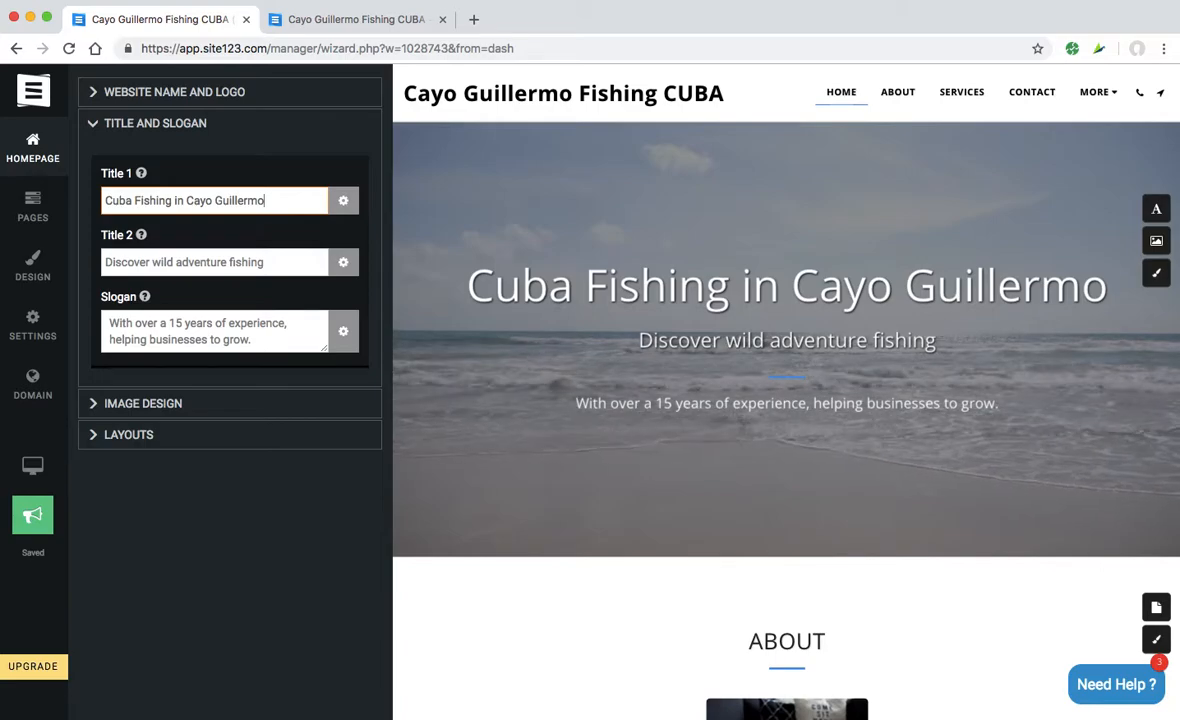
click(94, 125)
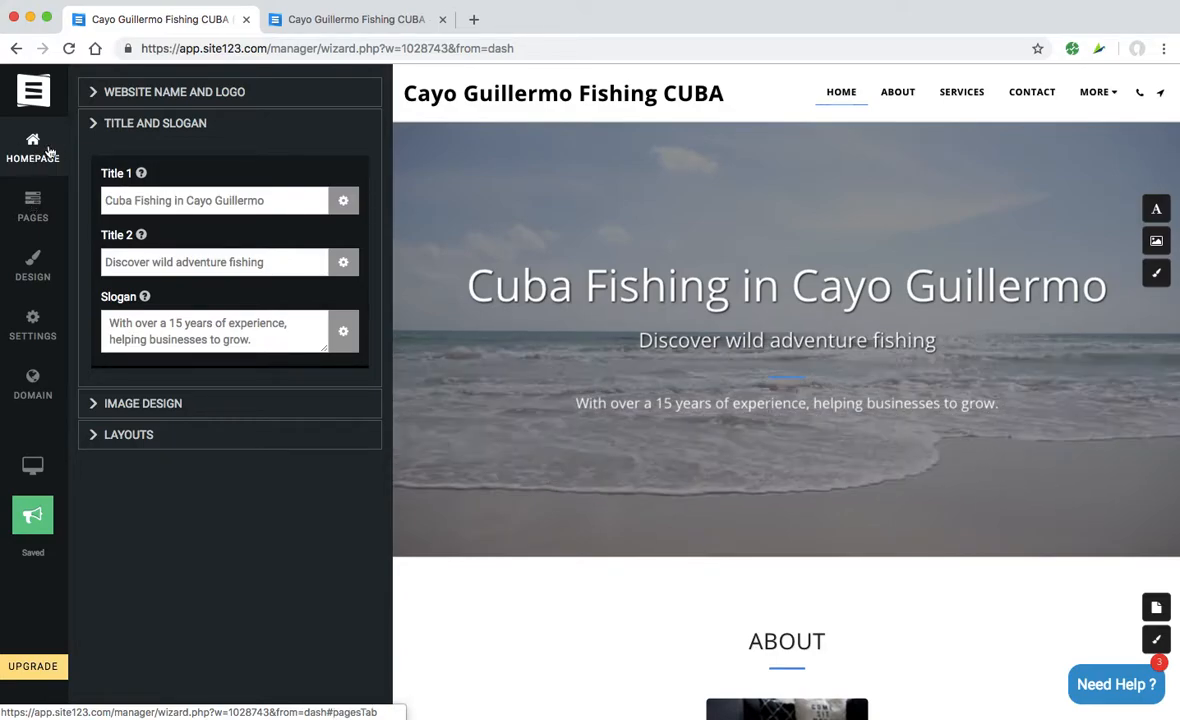
- Upload wfa-logo-square.png from countries/cuba/cayo-guillermo as the site logo
click(102, 95)
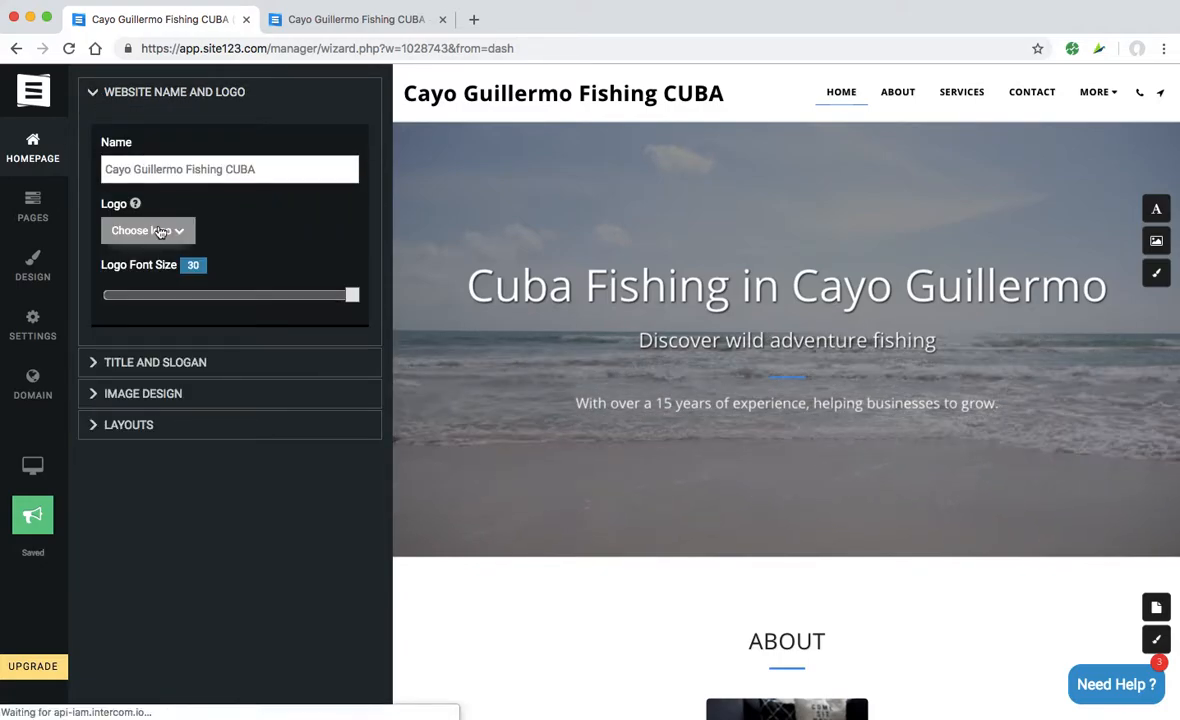
click(161, 232)
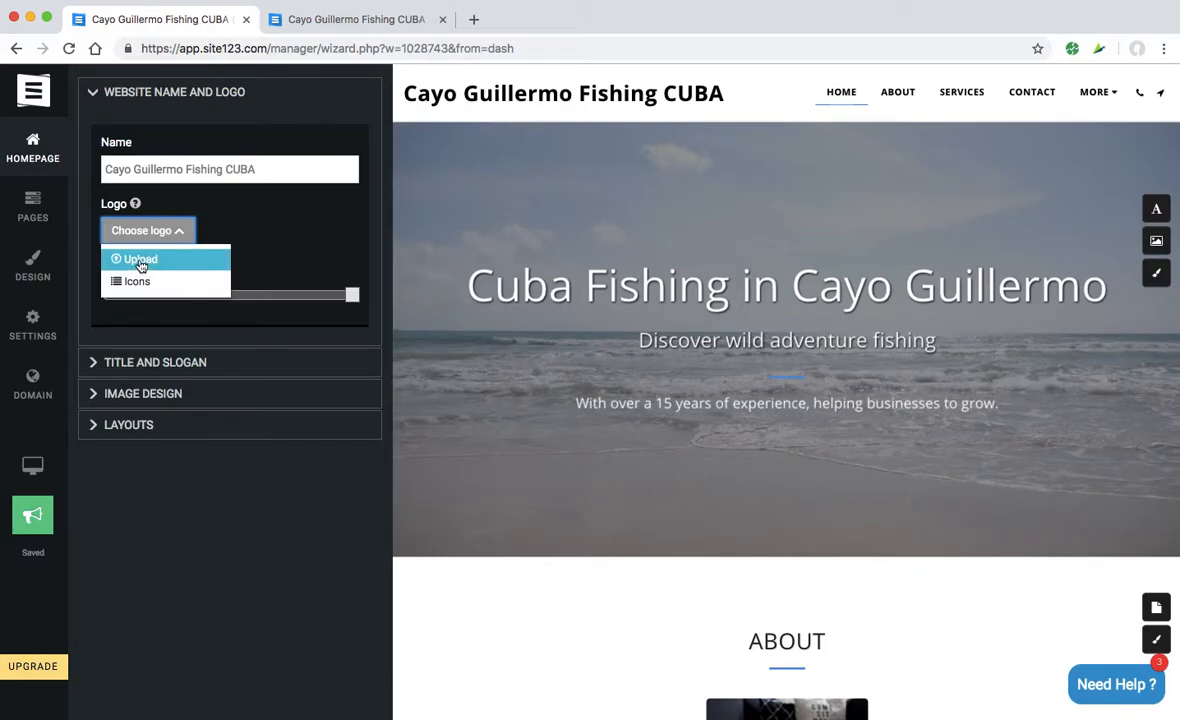
click(141, 261)
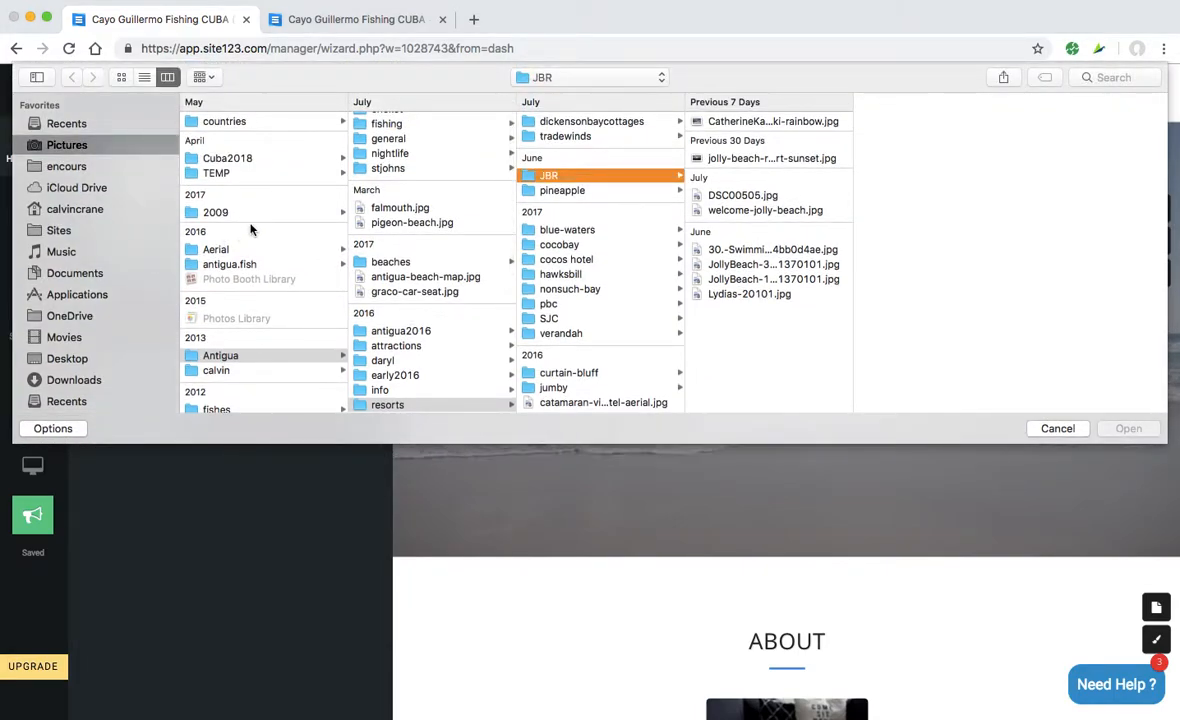
click(228, 121)
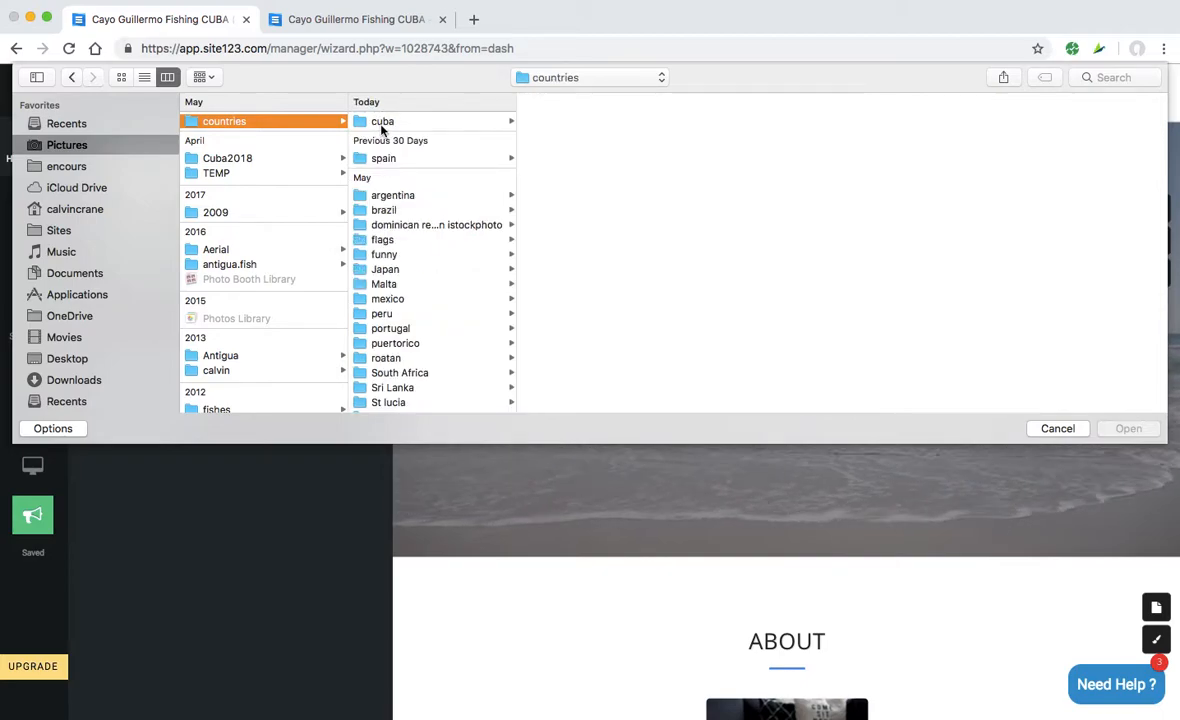
click(382, 121)
click(570, 121)
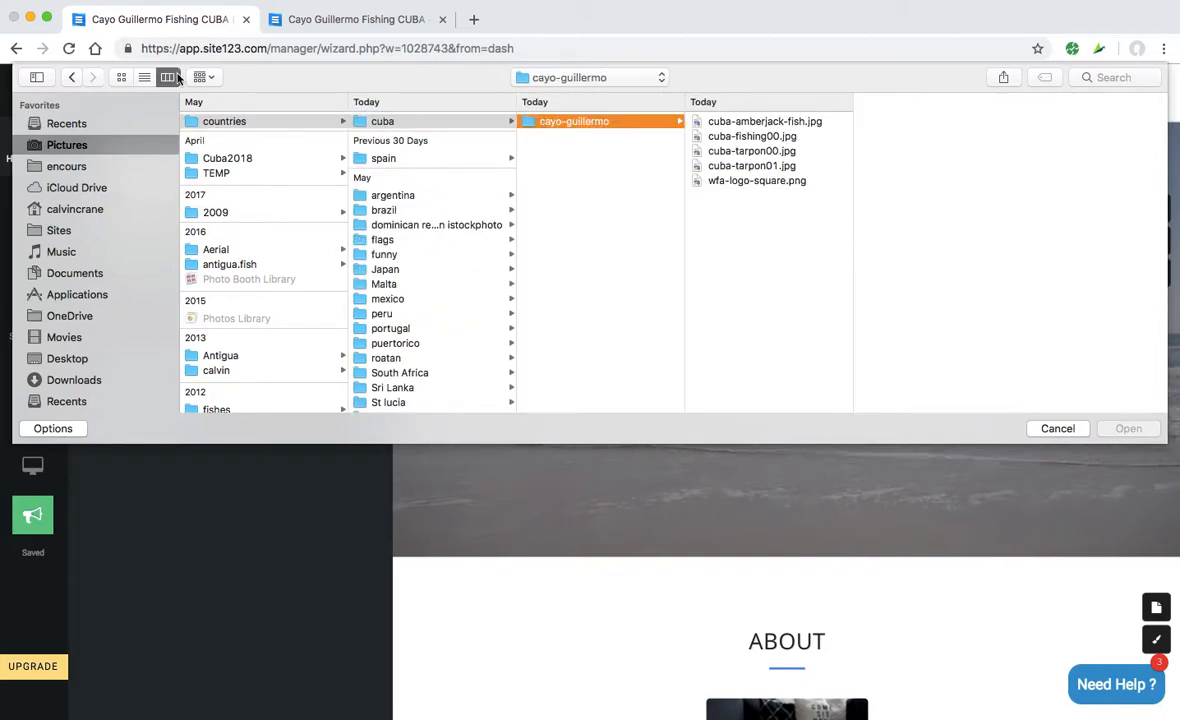
click(120, 77)
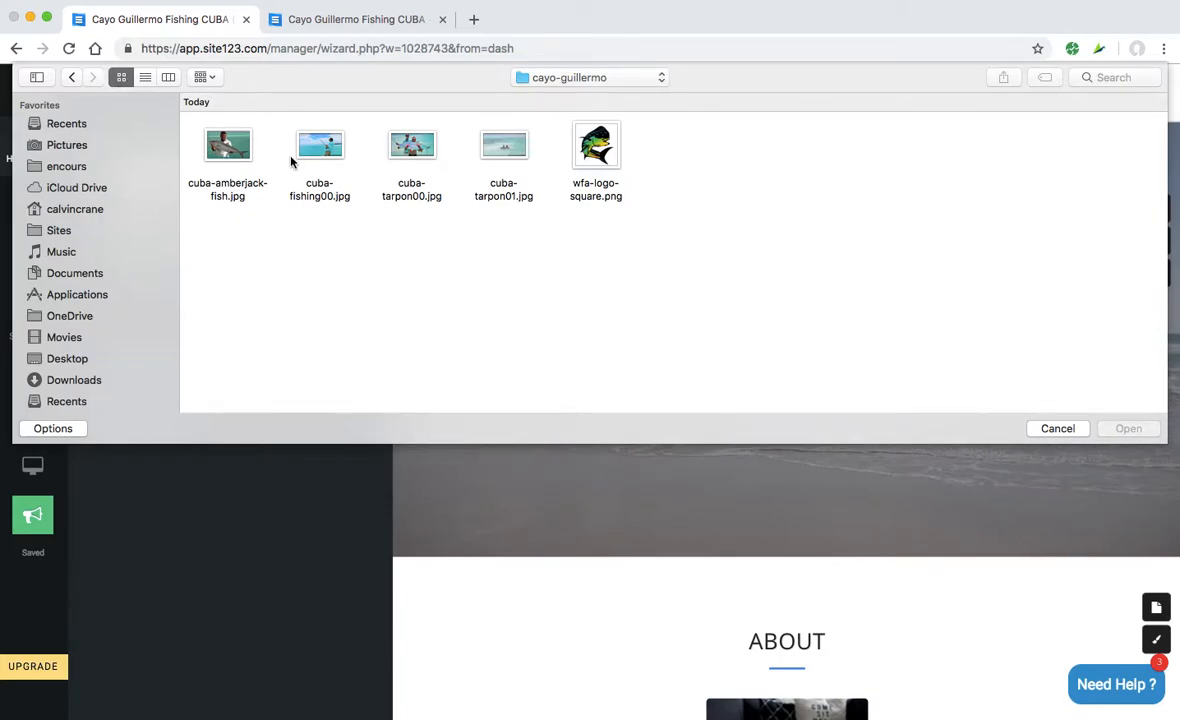
click(597, 150)
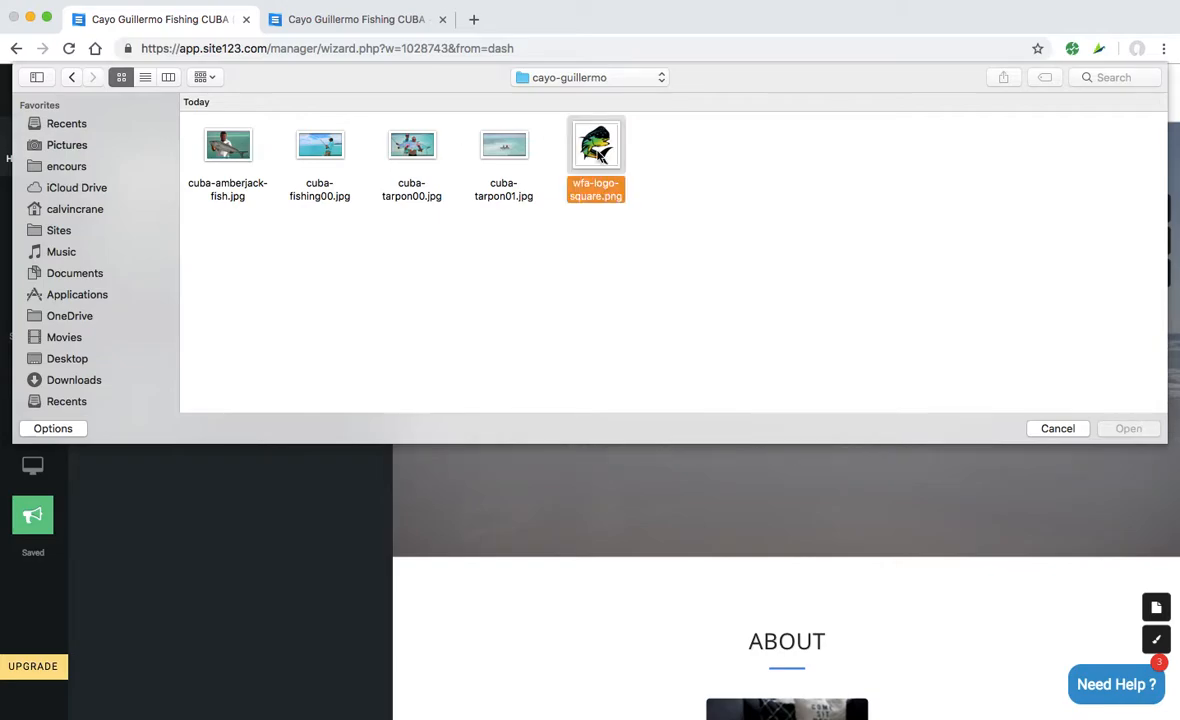
click(1130, 429)
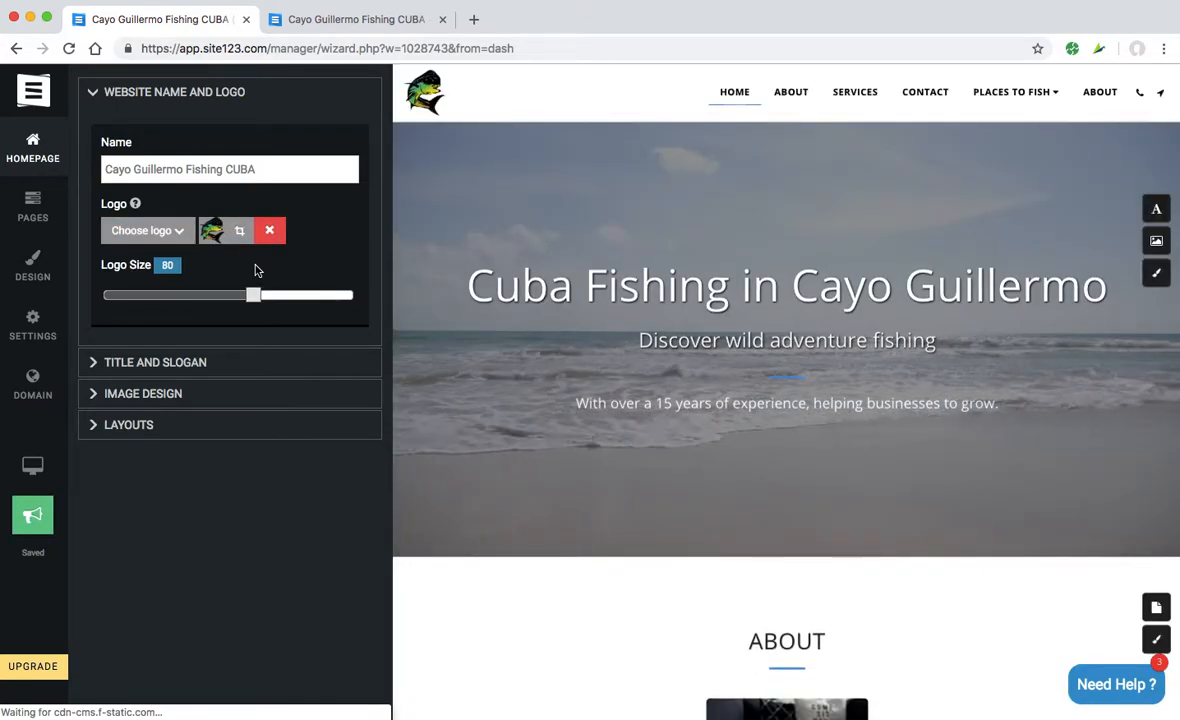
- Set the header logo size to 88 and collapse the name-and-logo settings
drag(253, 296, 351, 298)
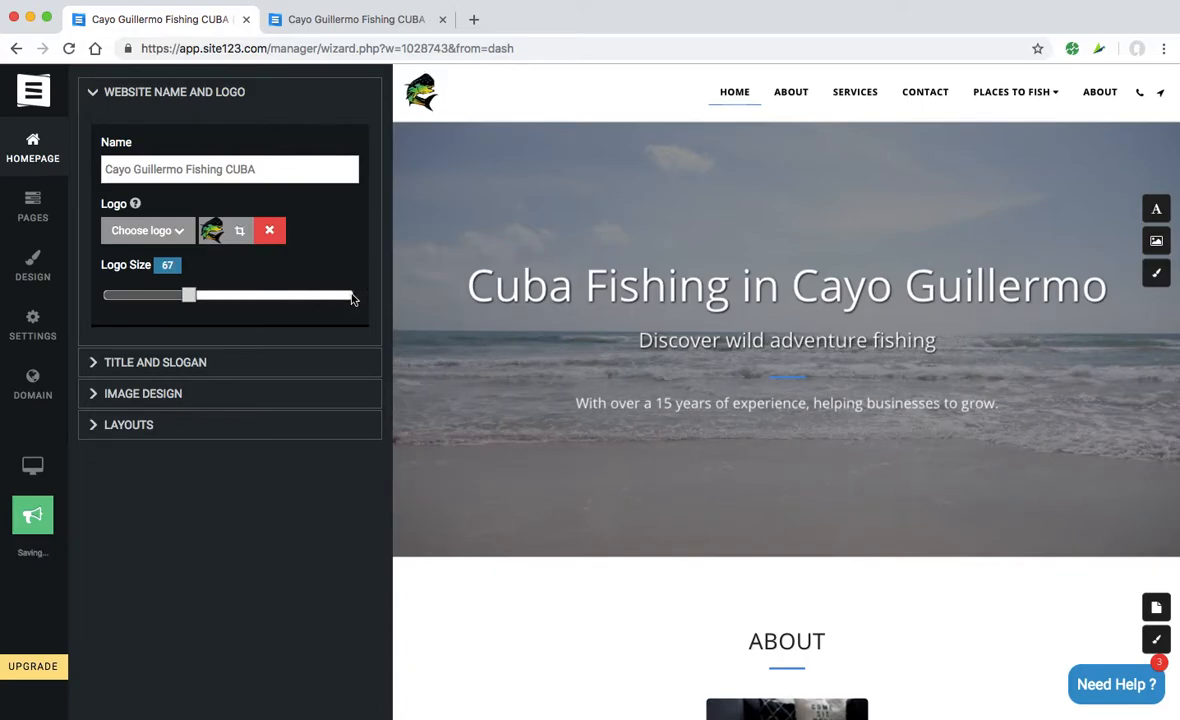
click(351, 297)
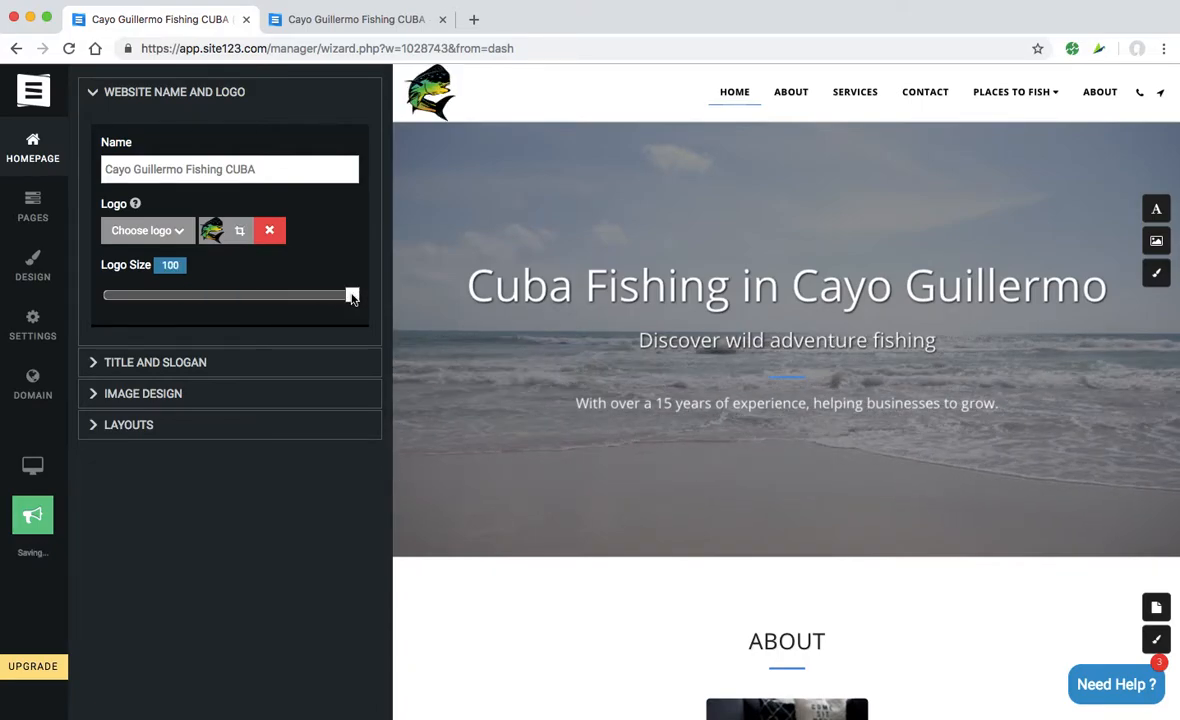
drag(351, 297, 292, 296)
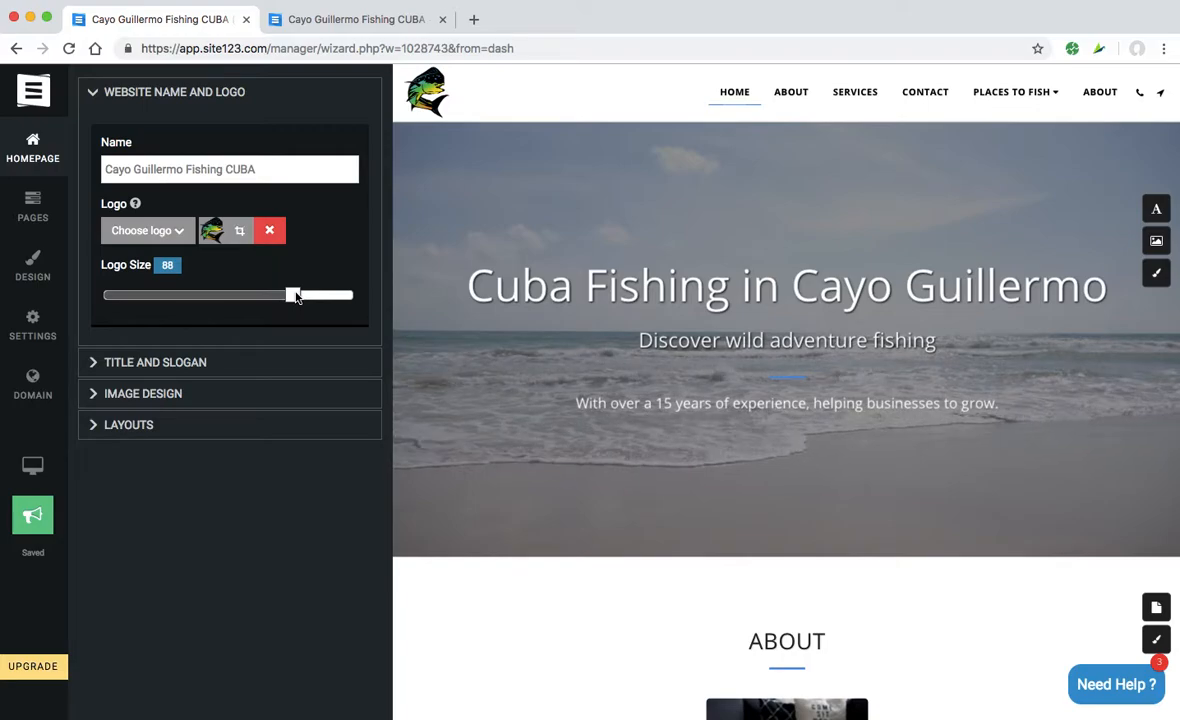
click(95, 93)
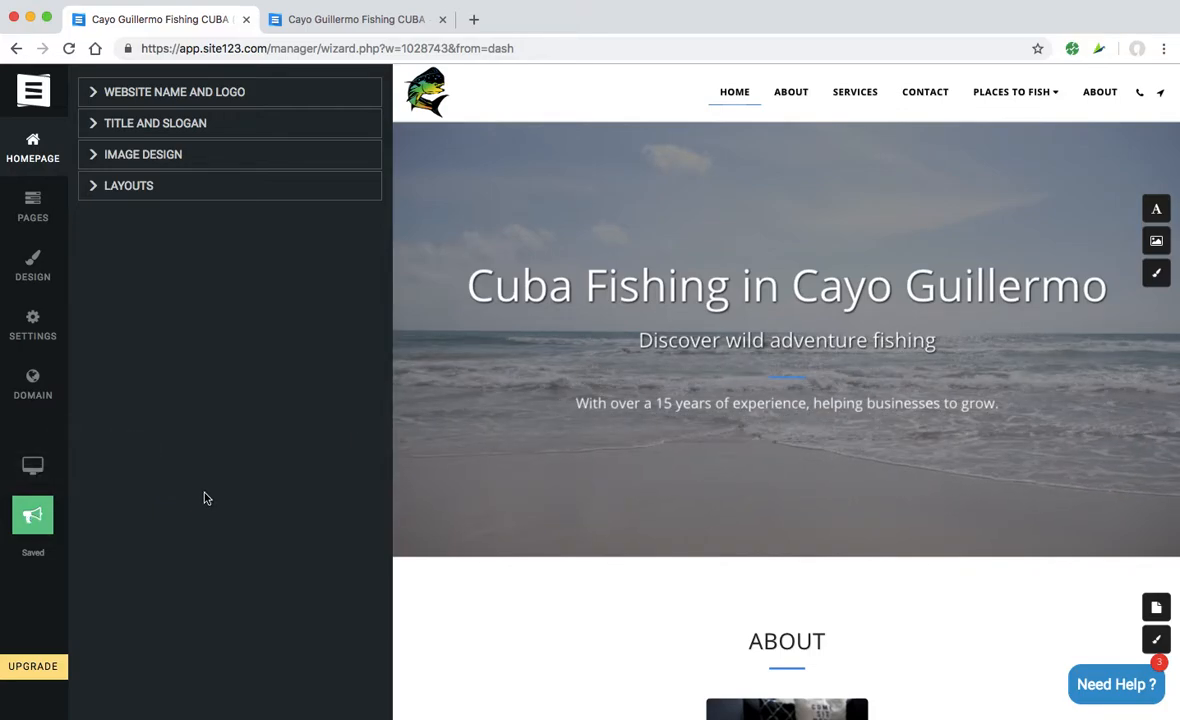
- Change the hero slogan to 'Learn about Cayo Guillermo with this fun small and sweet website.'
click(97, 125)
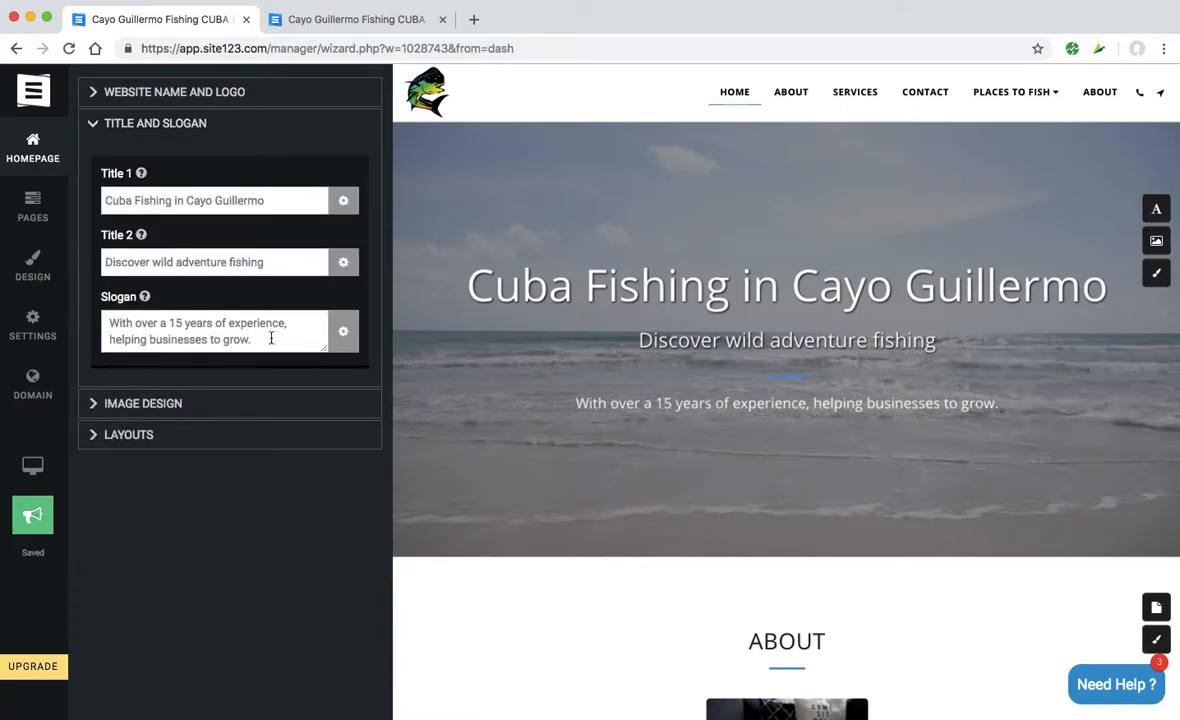
click(261, 339)
drag(162, 334, 92, 318)
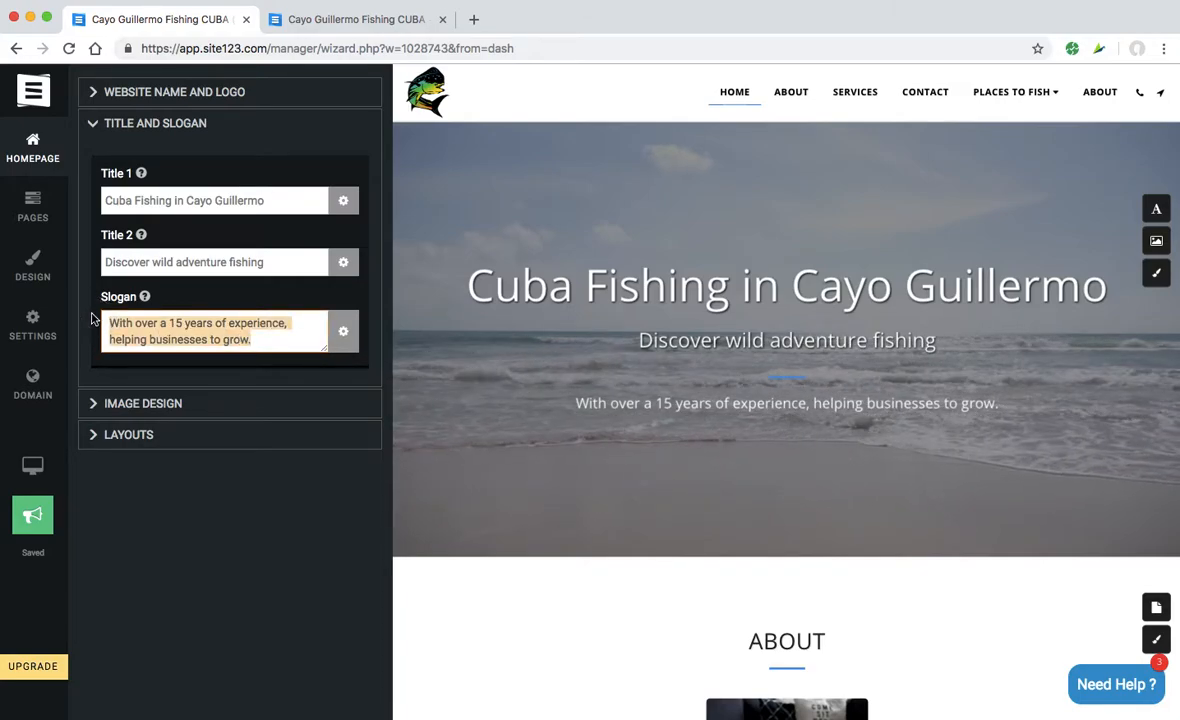
text(Learn about Cayo Guil)
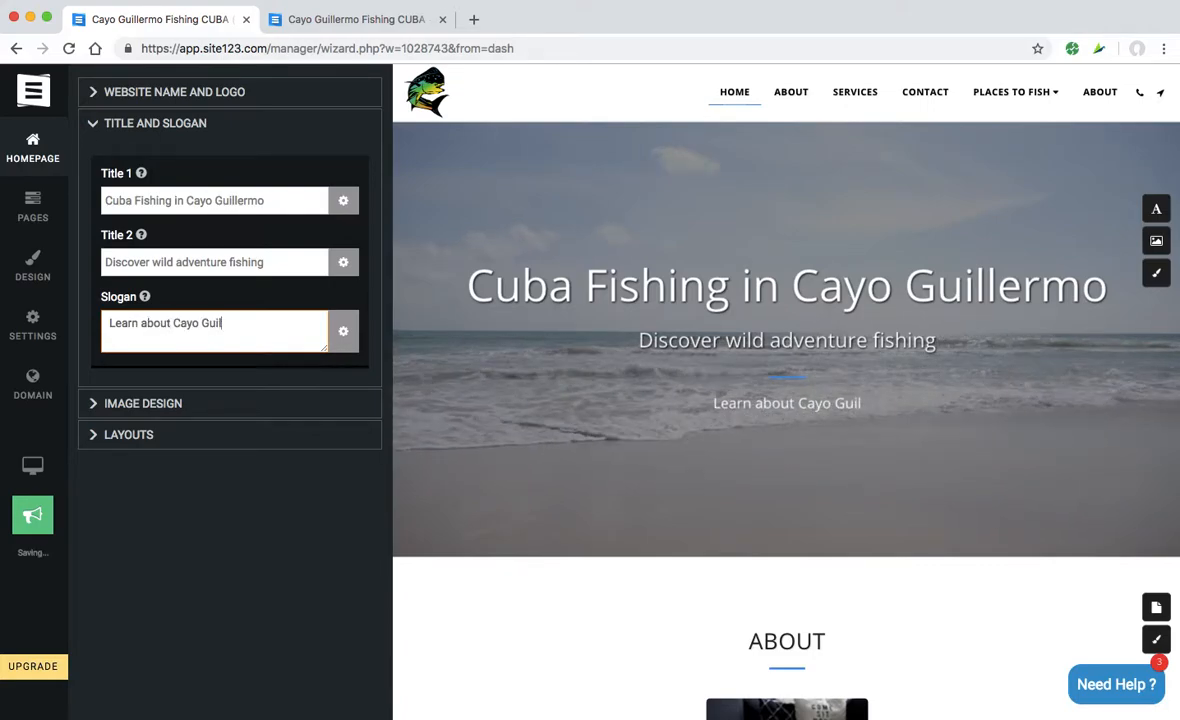
text(lermo with this fun small and sweet website.)
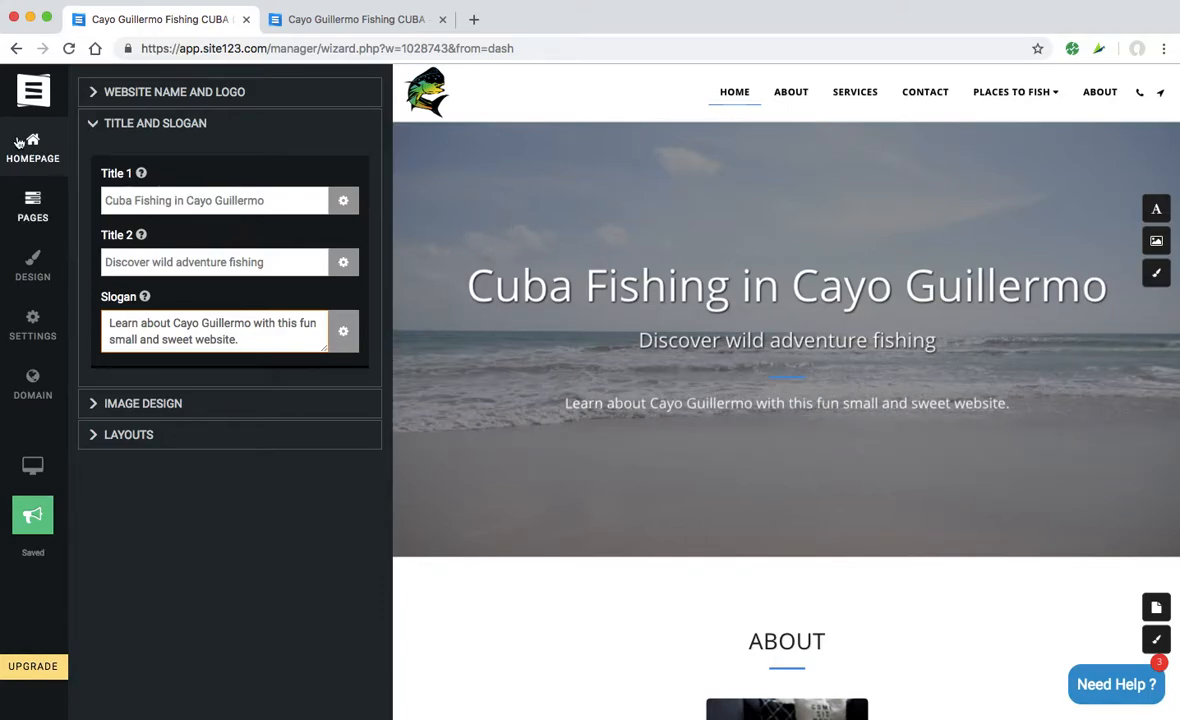
click(96, 126)
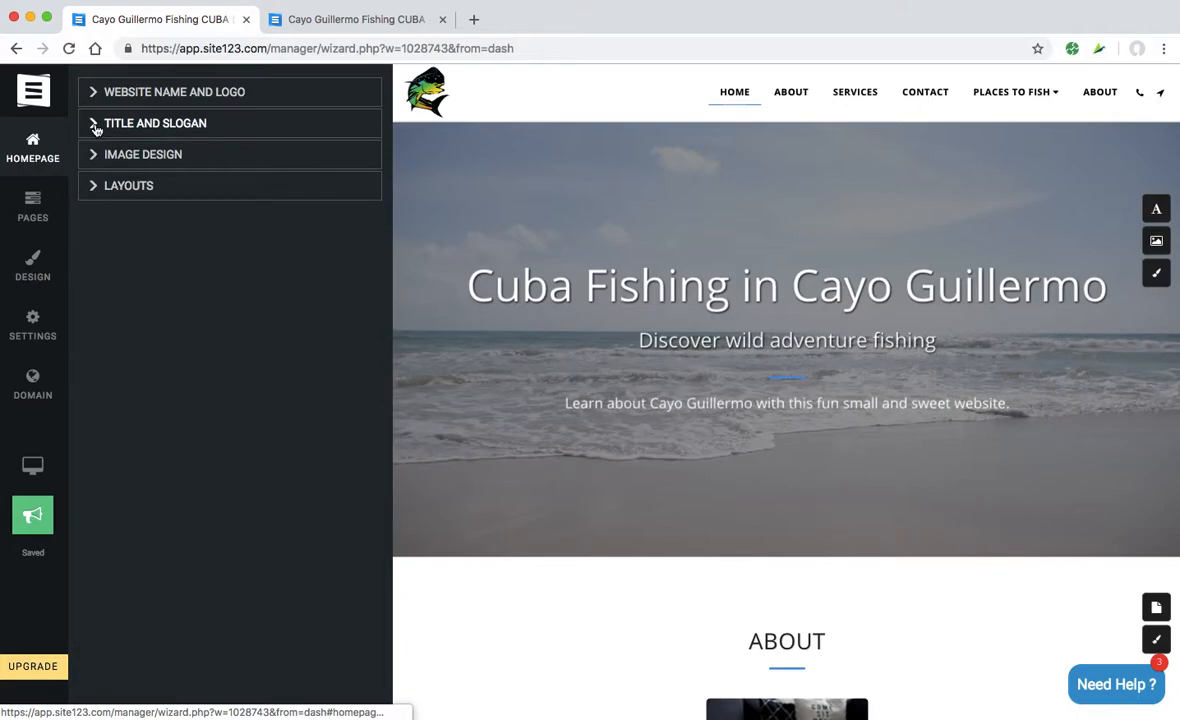
- Keep the Video background type and apply a different colour filter to the hero video
click(99, 160)
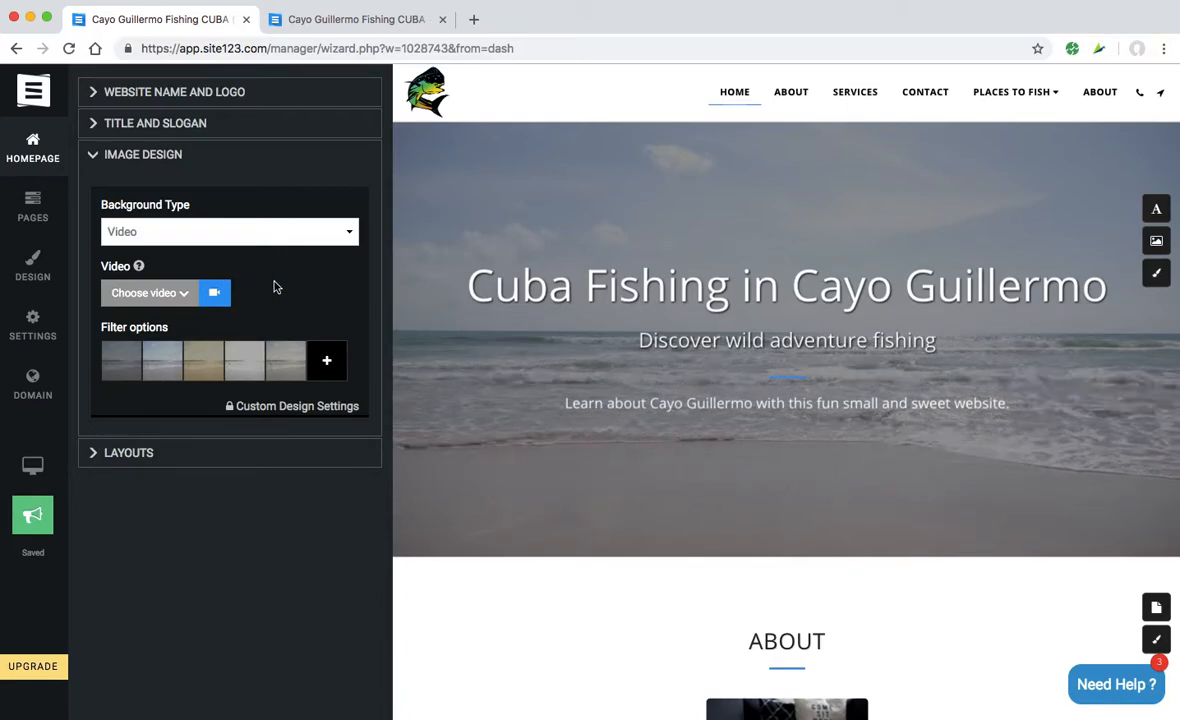
click(349, 232)
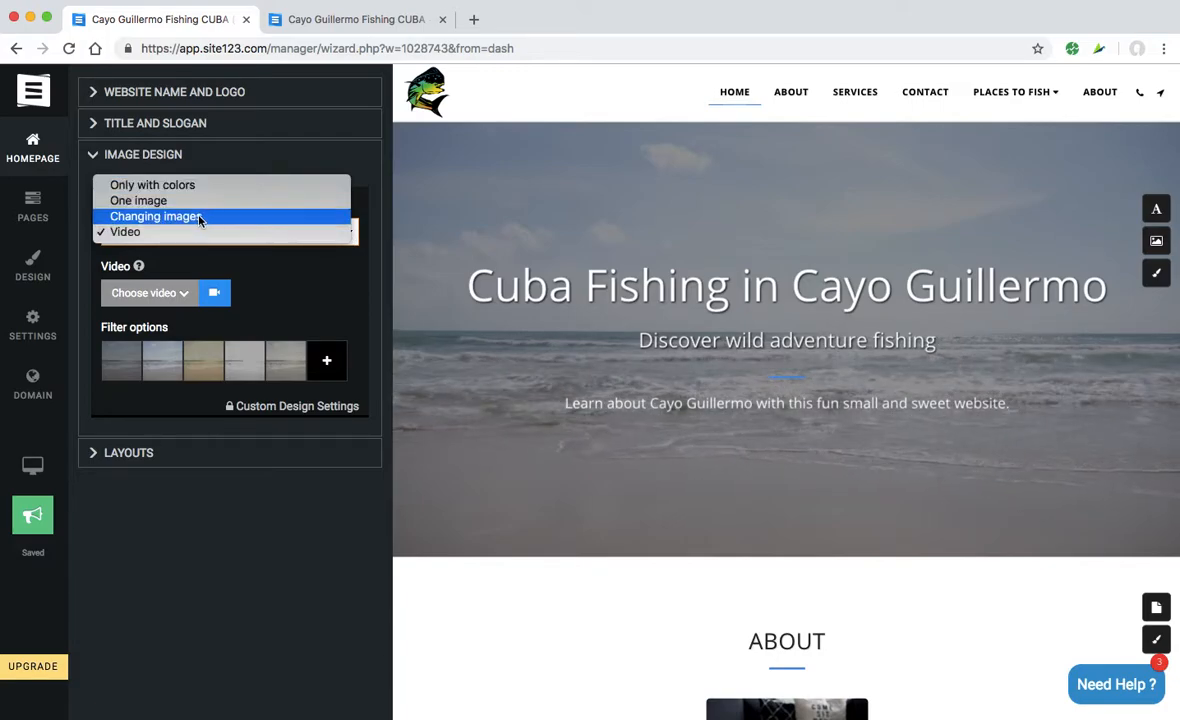
click(283, 276)
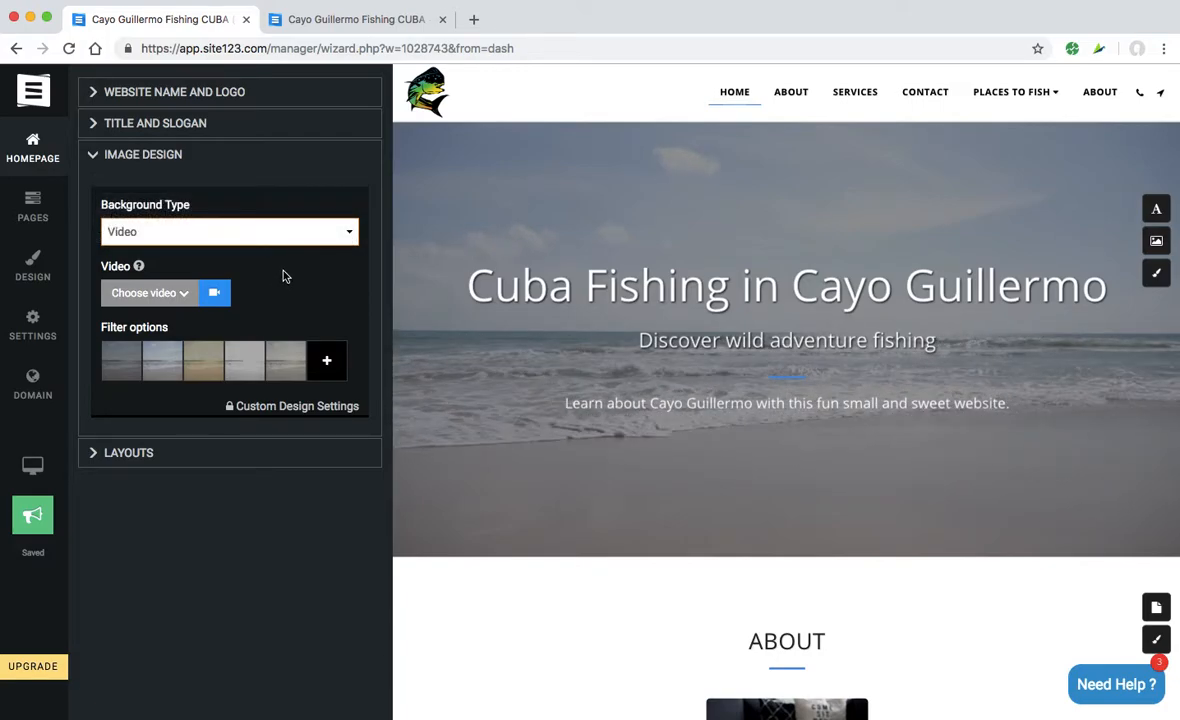
click(204, 370)
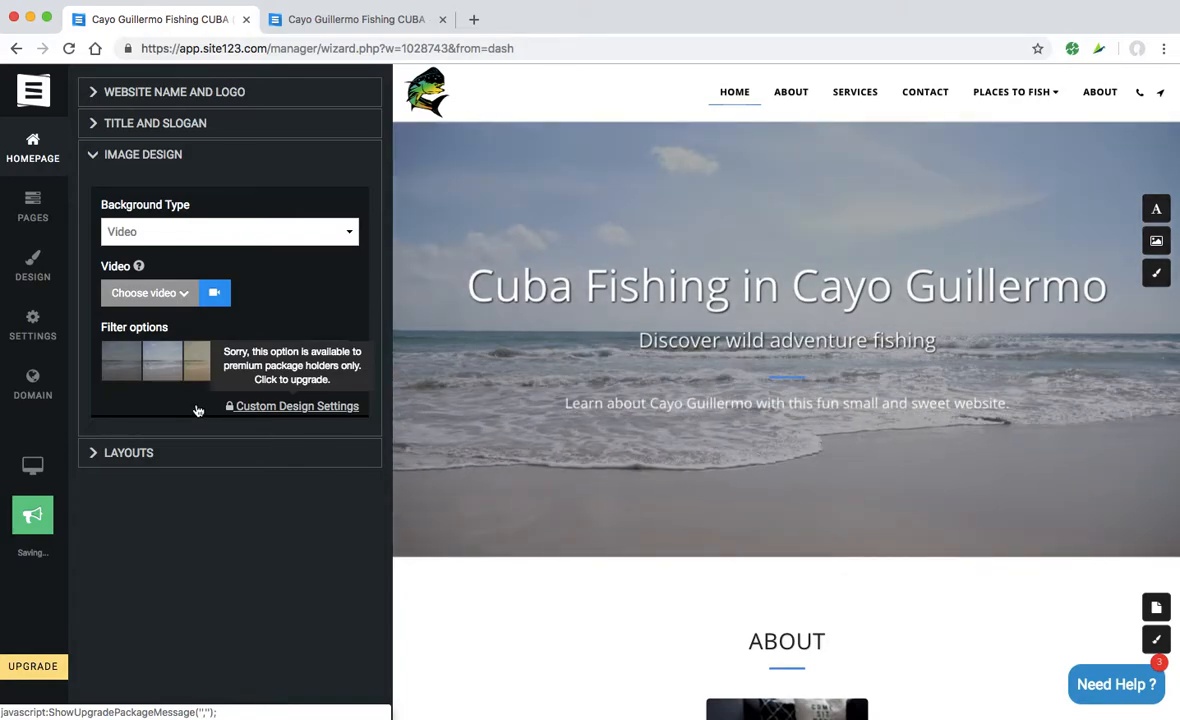
click(92, 160)
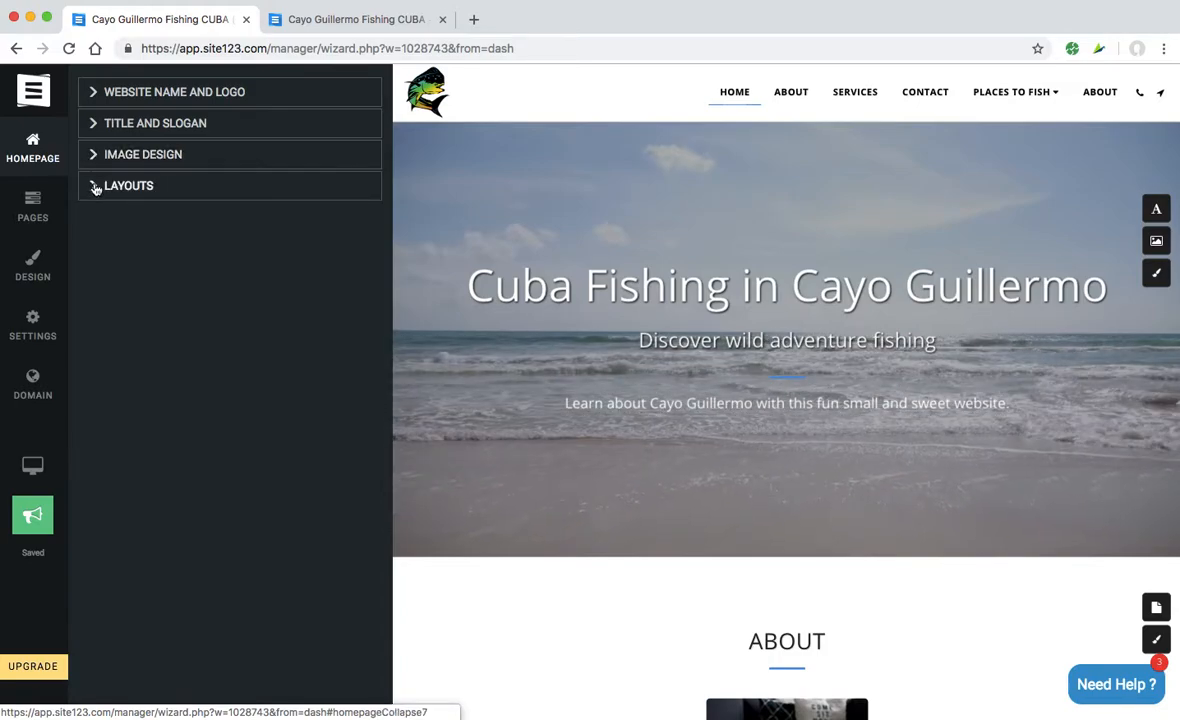
click(96, 189)
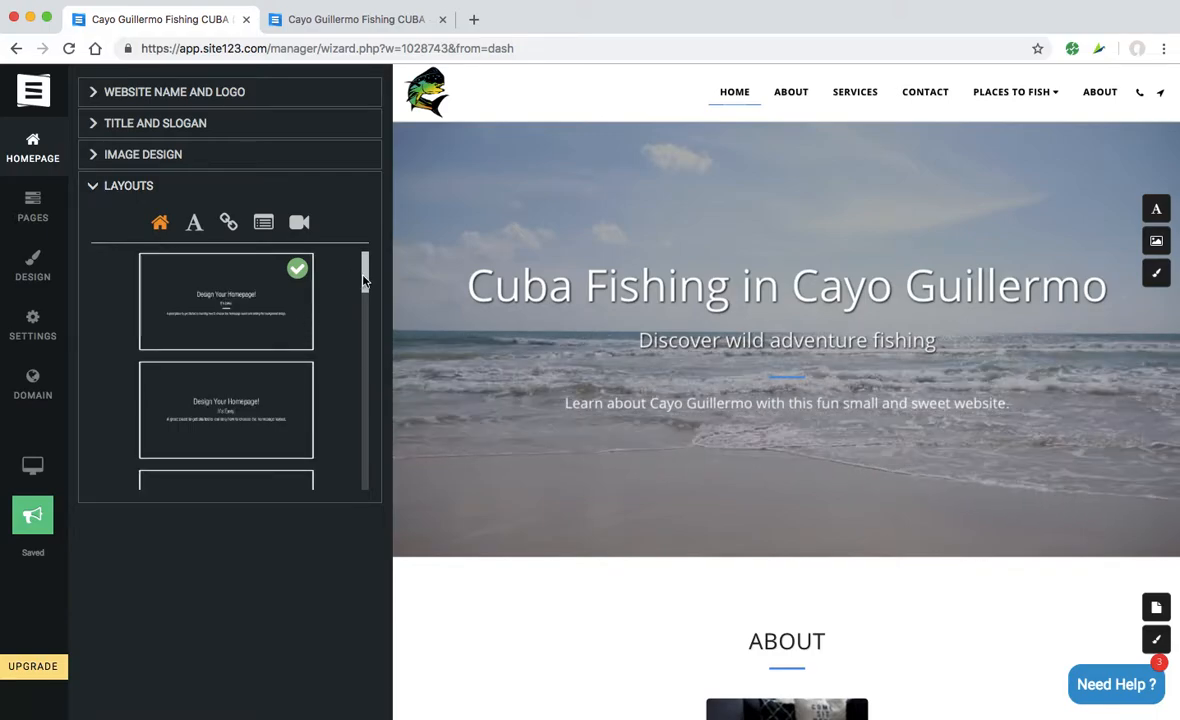
drag(366, 277, 363, 327)
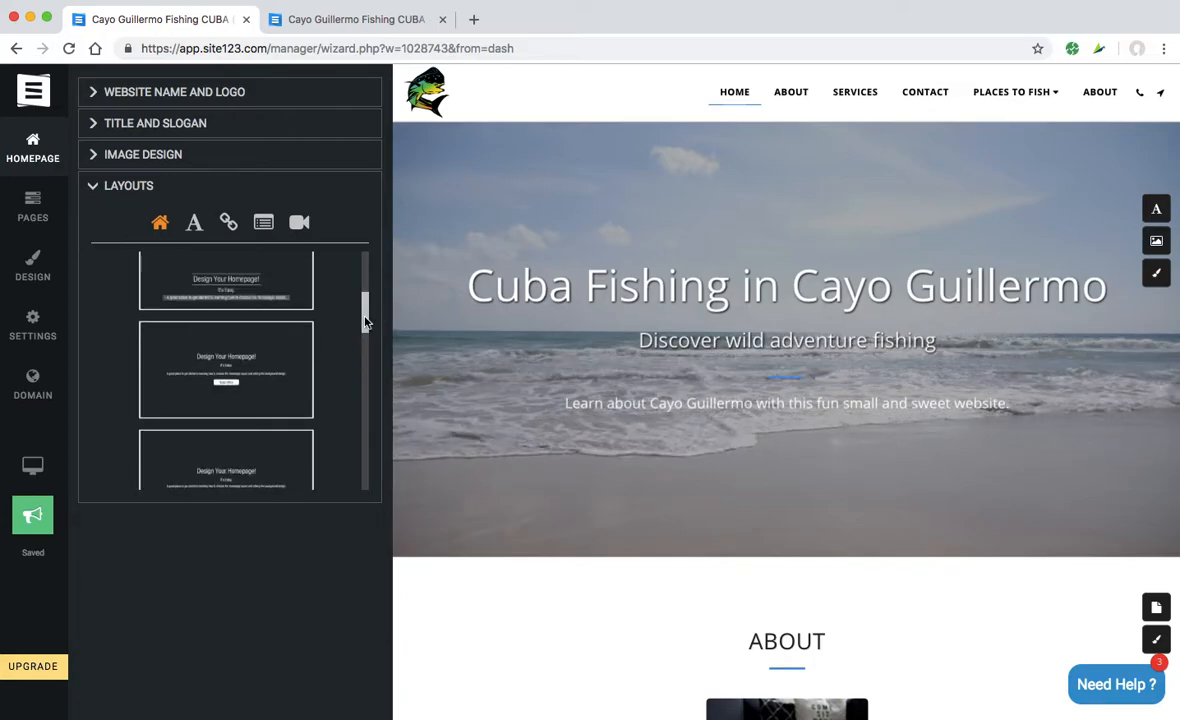
click(260, 374)
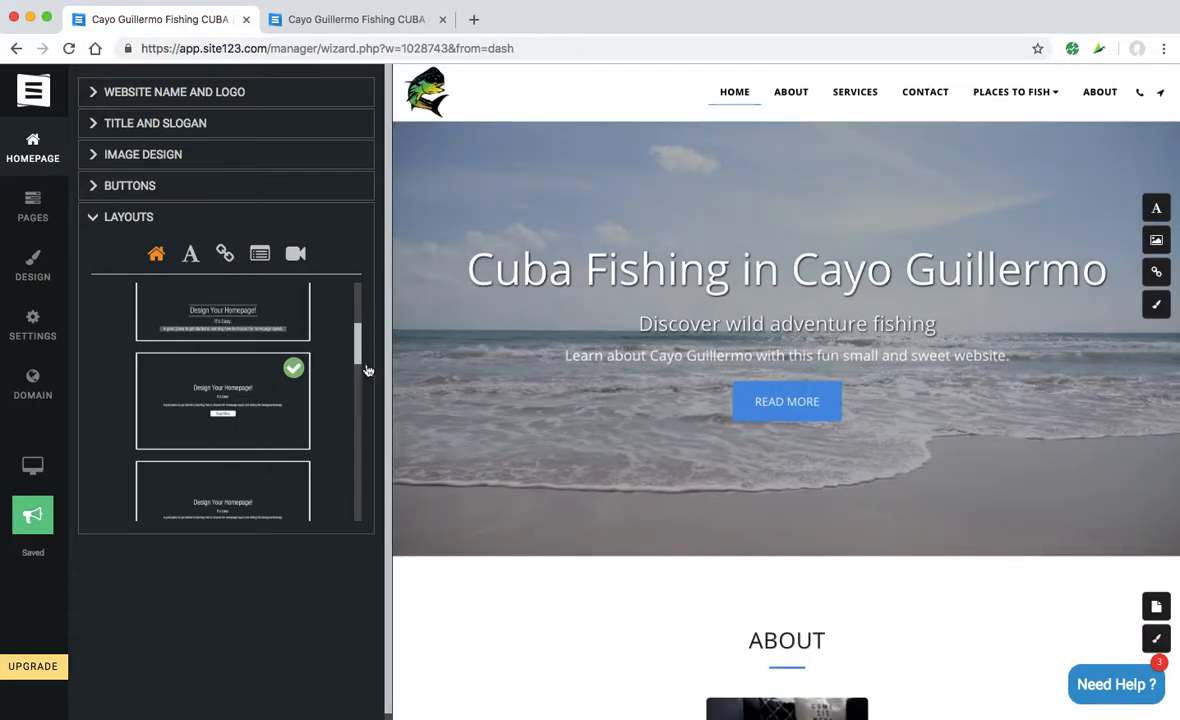
click(787, 402)
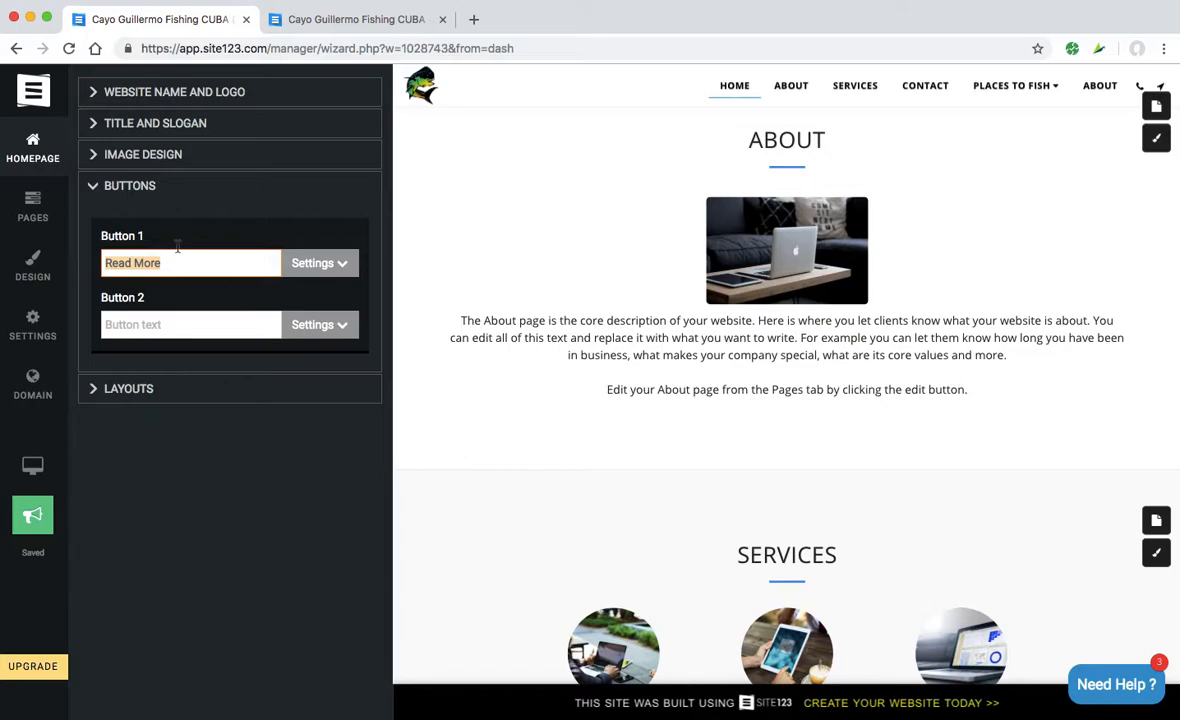
click(94, 197)
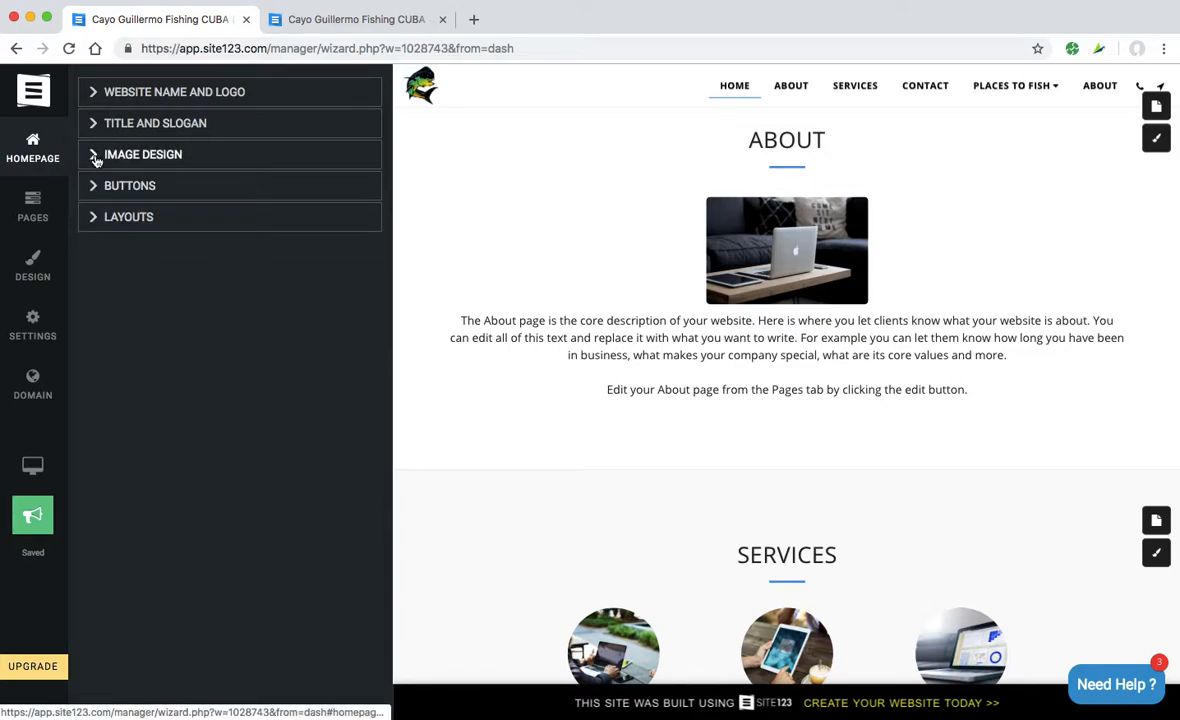
click(95, 157)
click(92, 155)
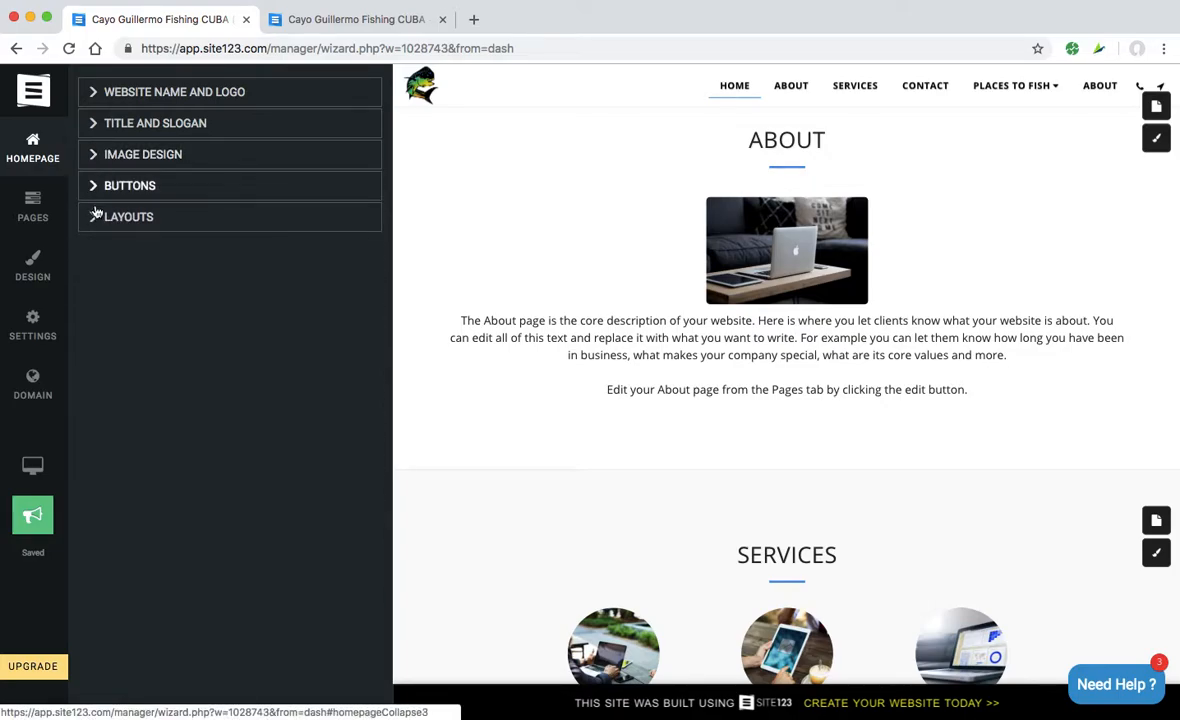
click(96, 214)
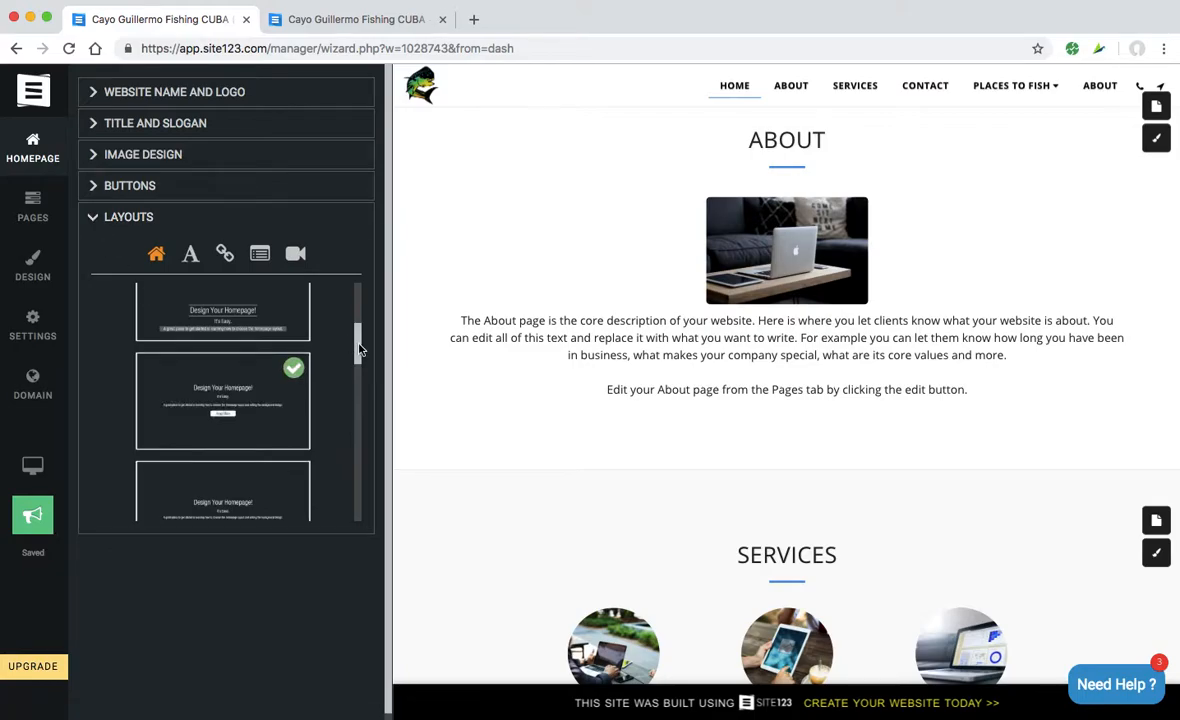
drag(356, 342, 357, 298)
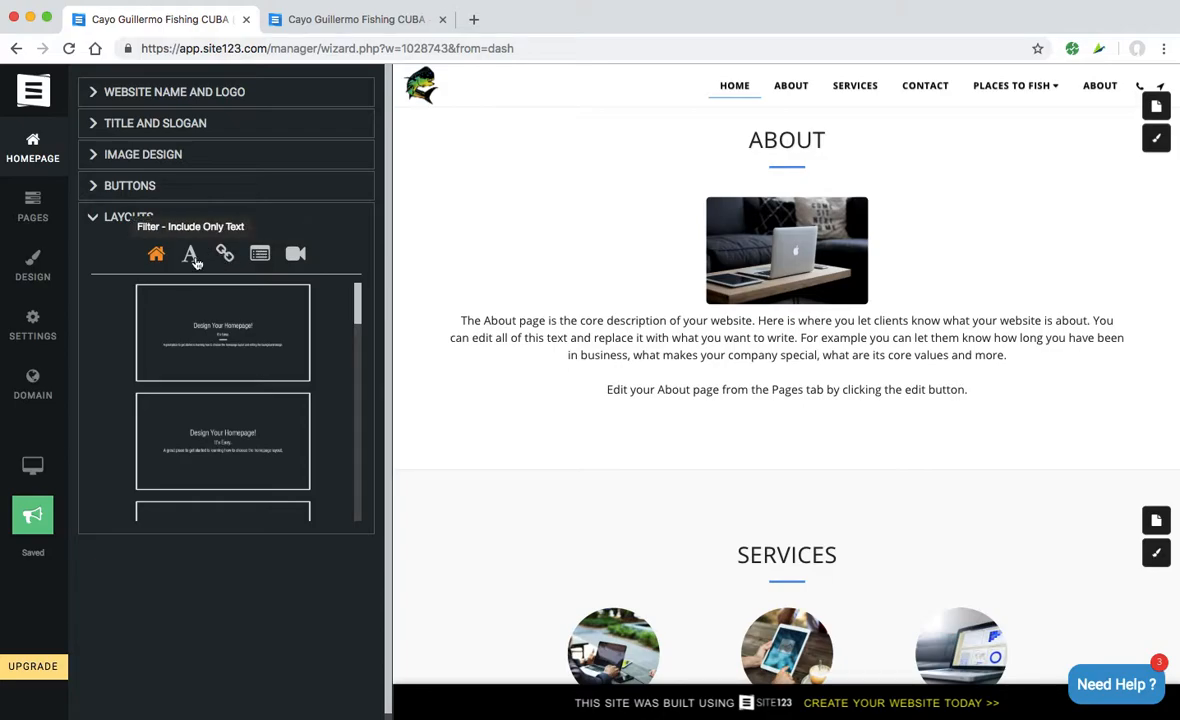
click(228, 332)
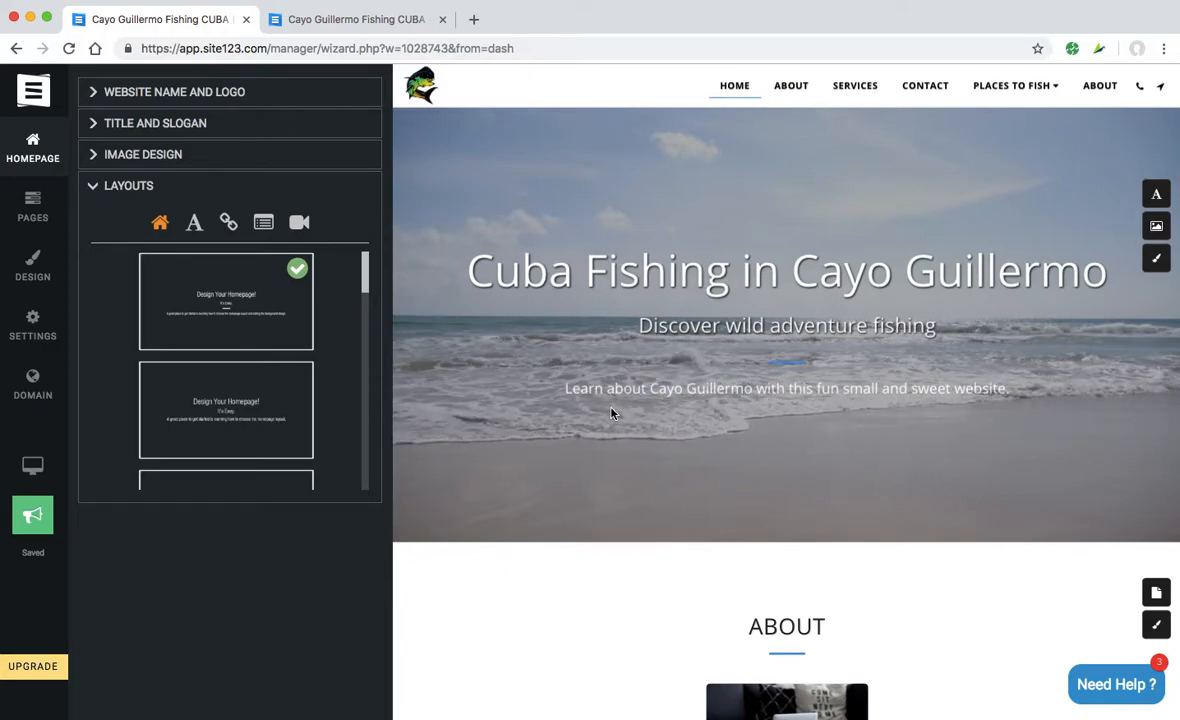
click(110, 186)
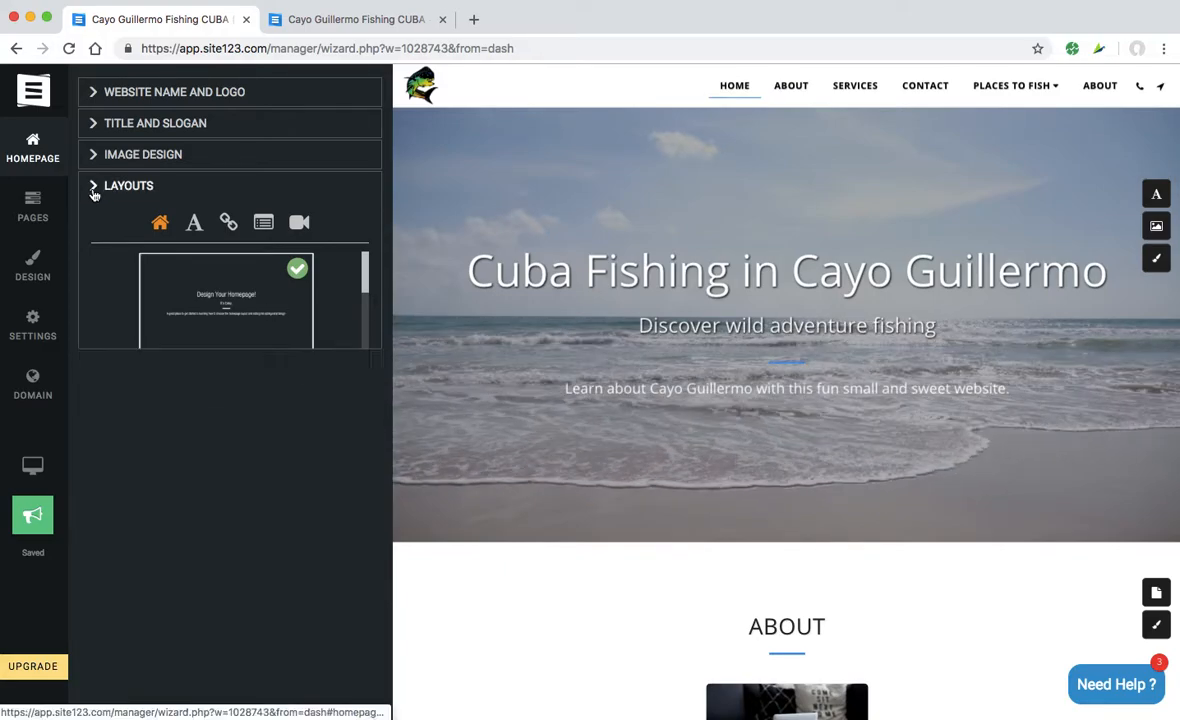
scroll(543, 401, down, 5)
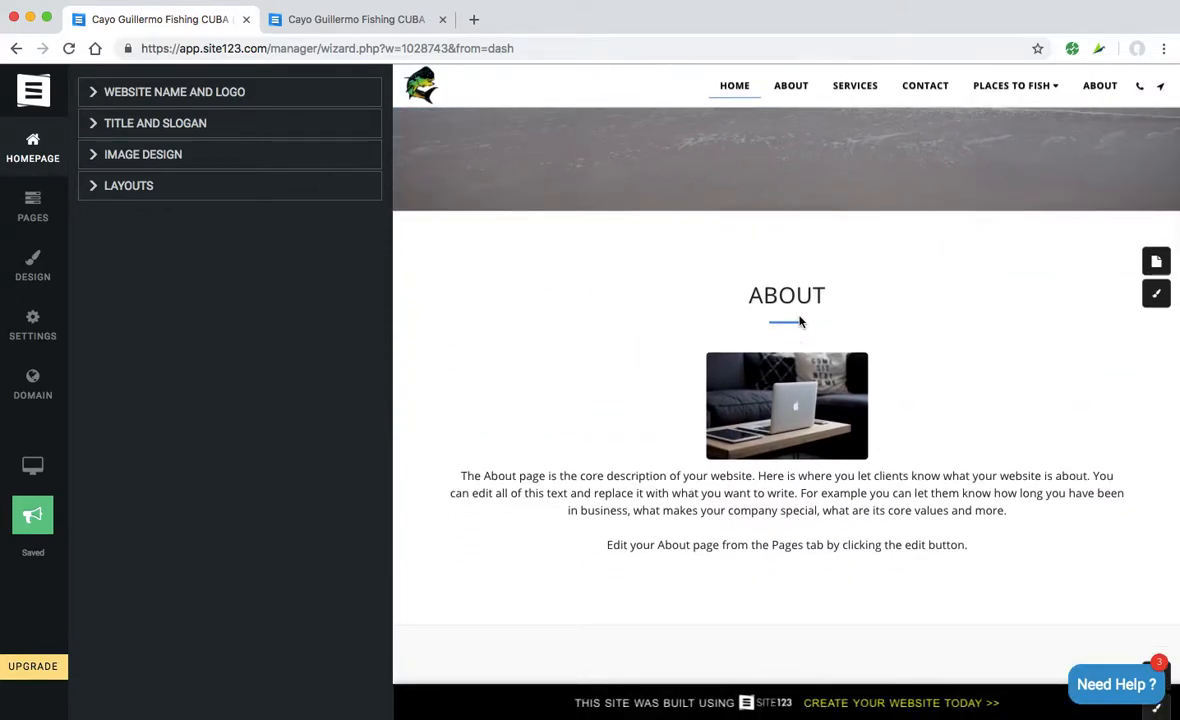
- Open the About section's content editor from the pages list
click(802, 302)
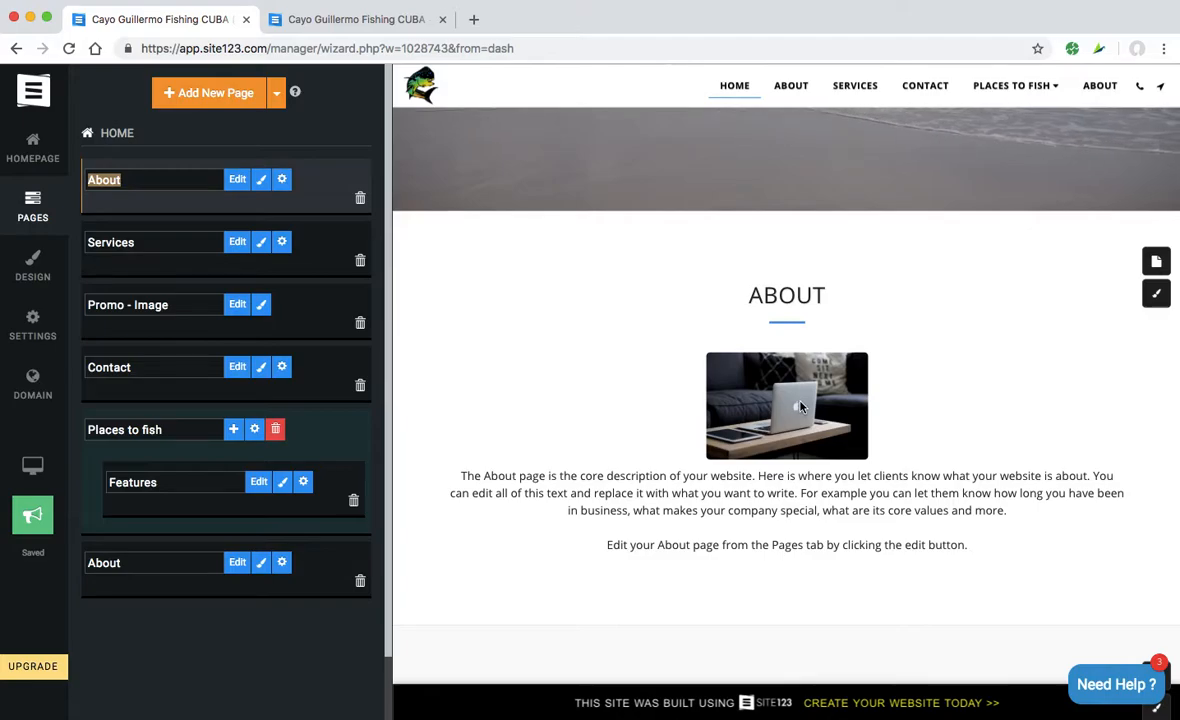
scroll(800, 405, down, 3)
scroll(800, 402, down, 3)
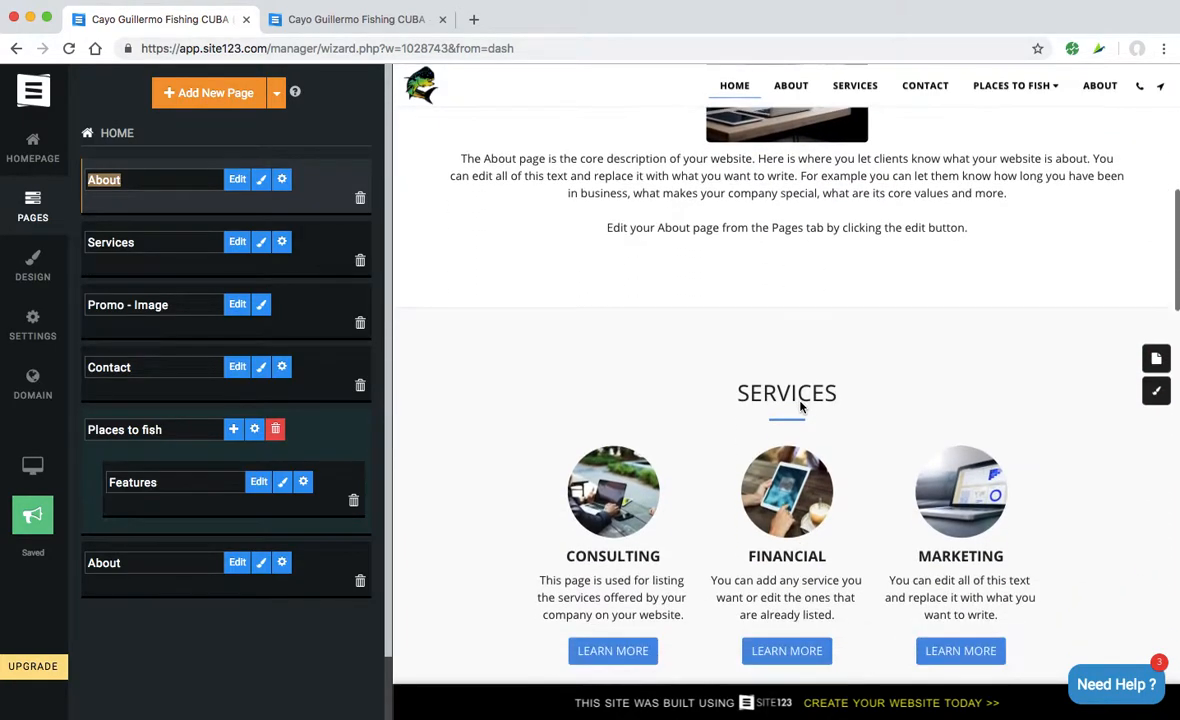
scroll(800, 405, up, 5)
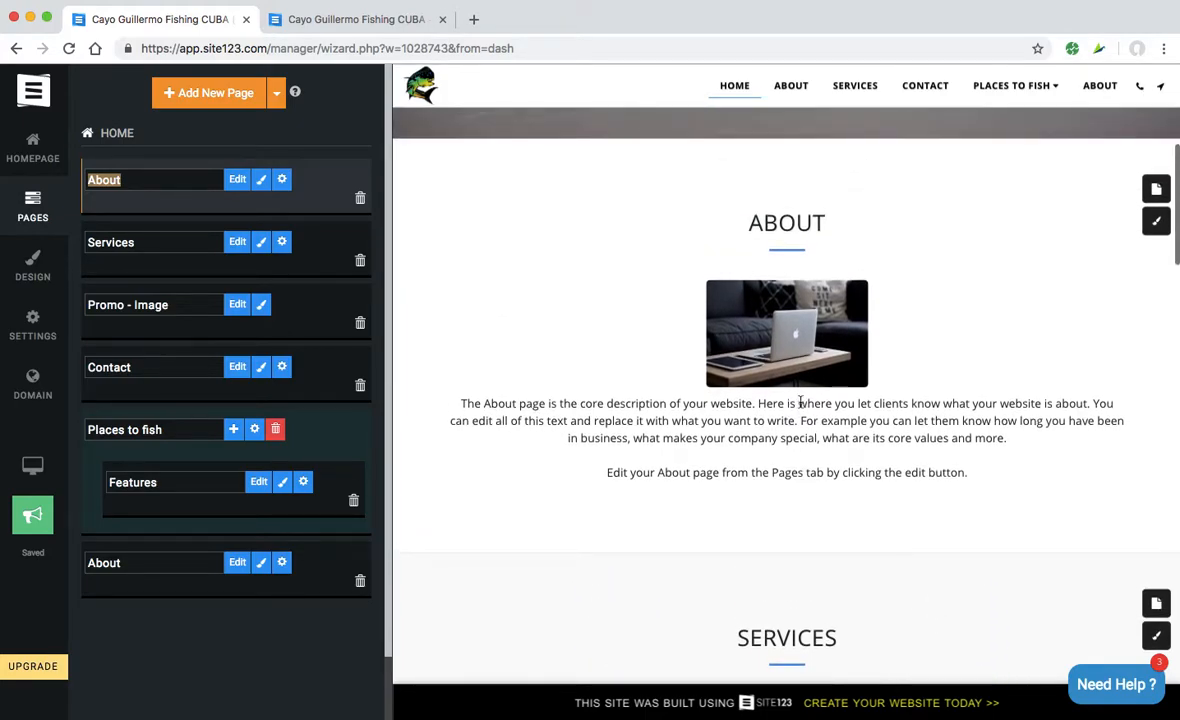
click(1157, 191)
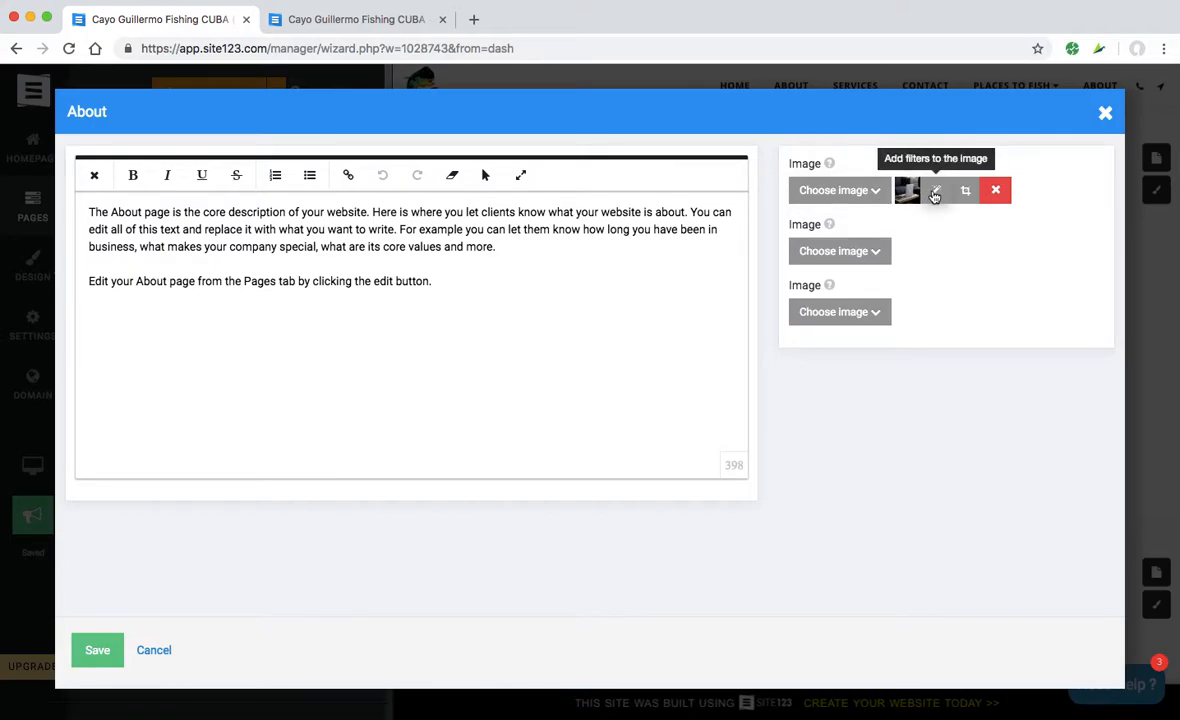
- Upload cuba-amberjack-fish.jpg as the About section's first image
click(852, 199)
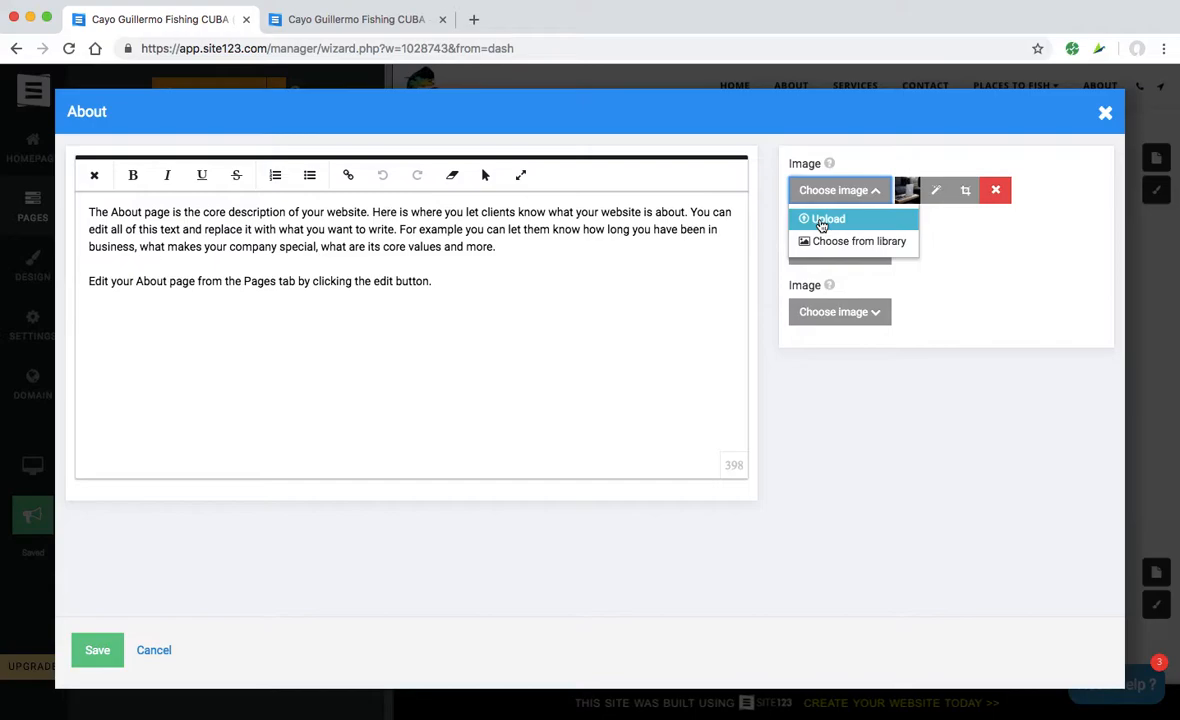
click(822, 221)
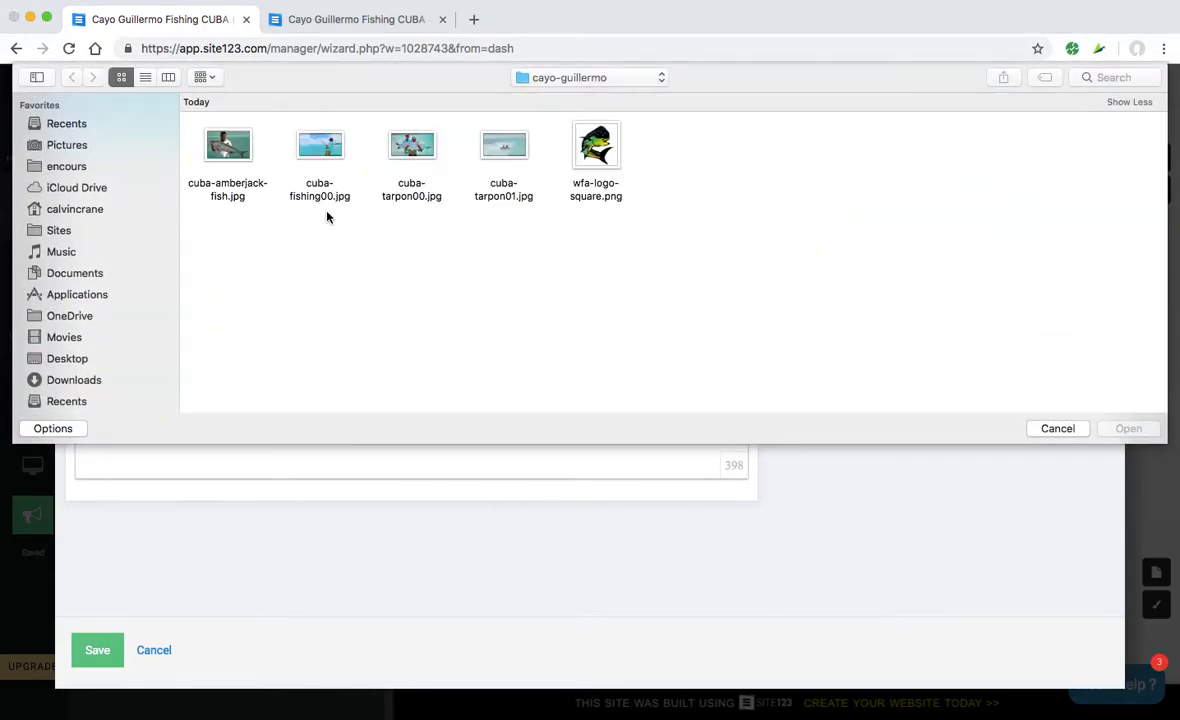
click(225, 142)
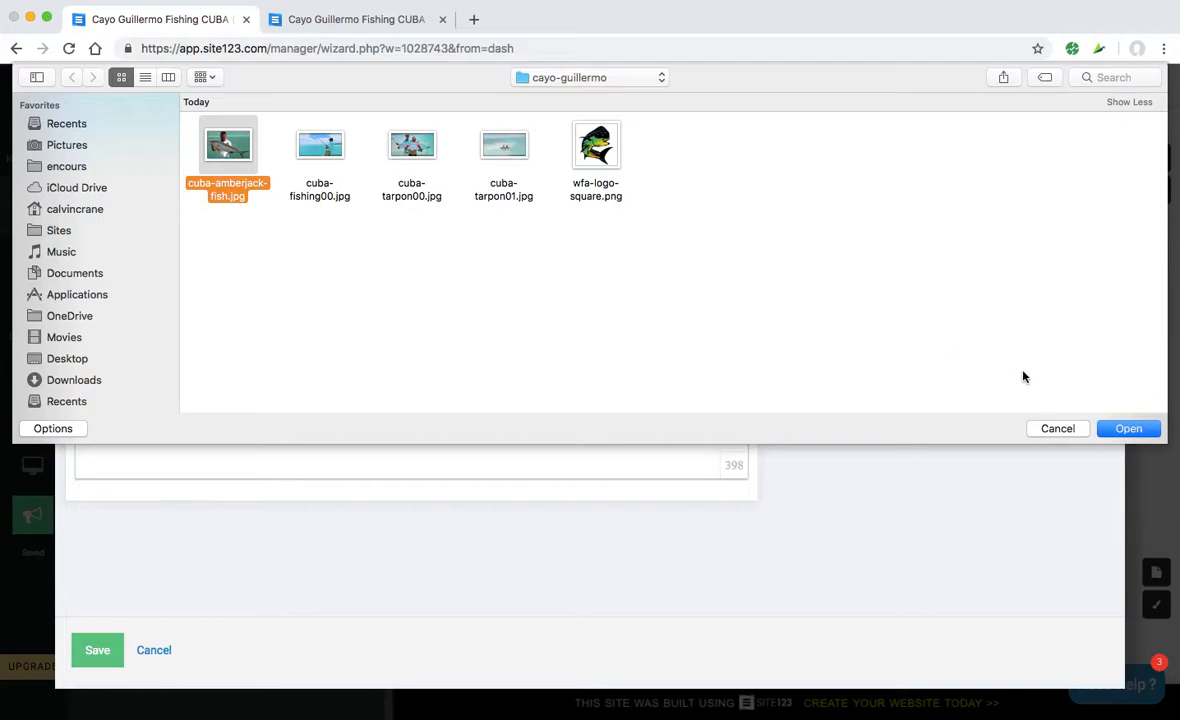
click(1128, 428)
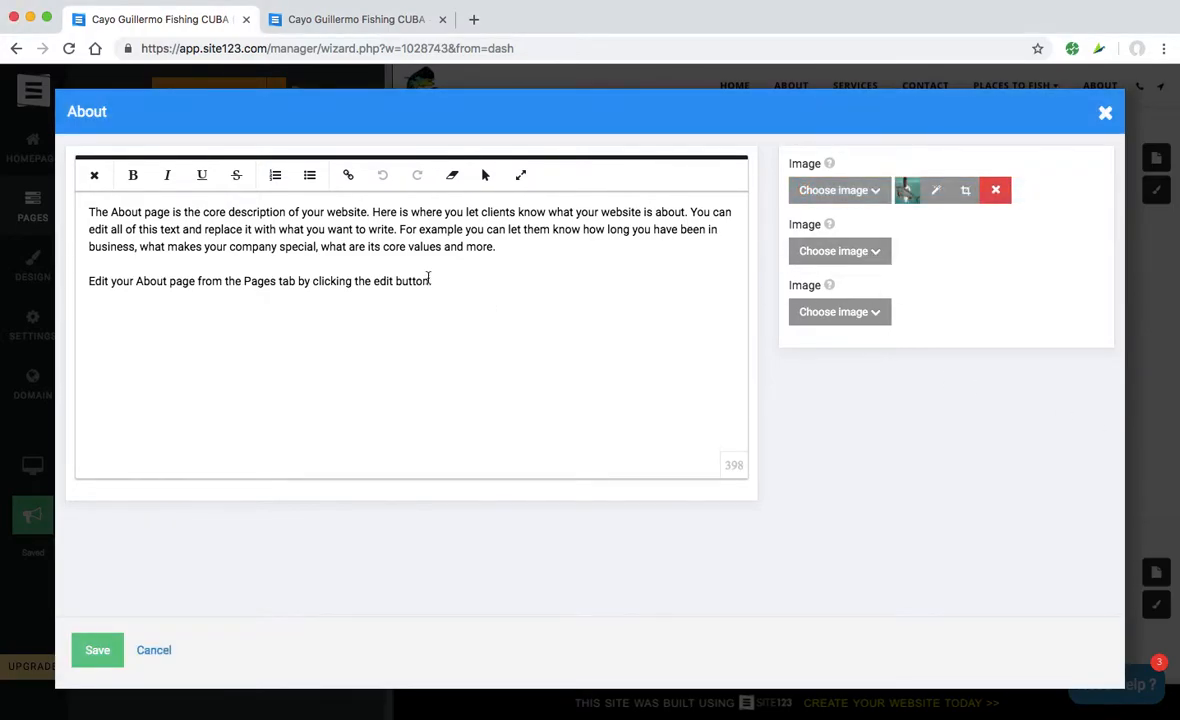
- Replace the About text with the amberjack-and-sardines paragraph ending 'the jacks are in town.' and save
key(super+a)
text(How abou)
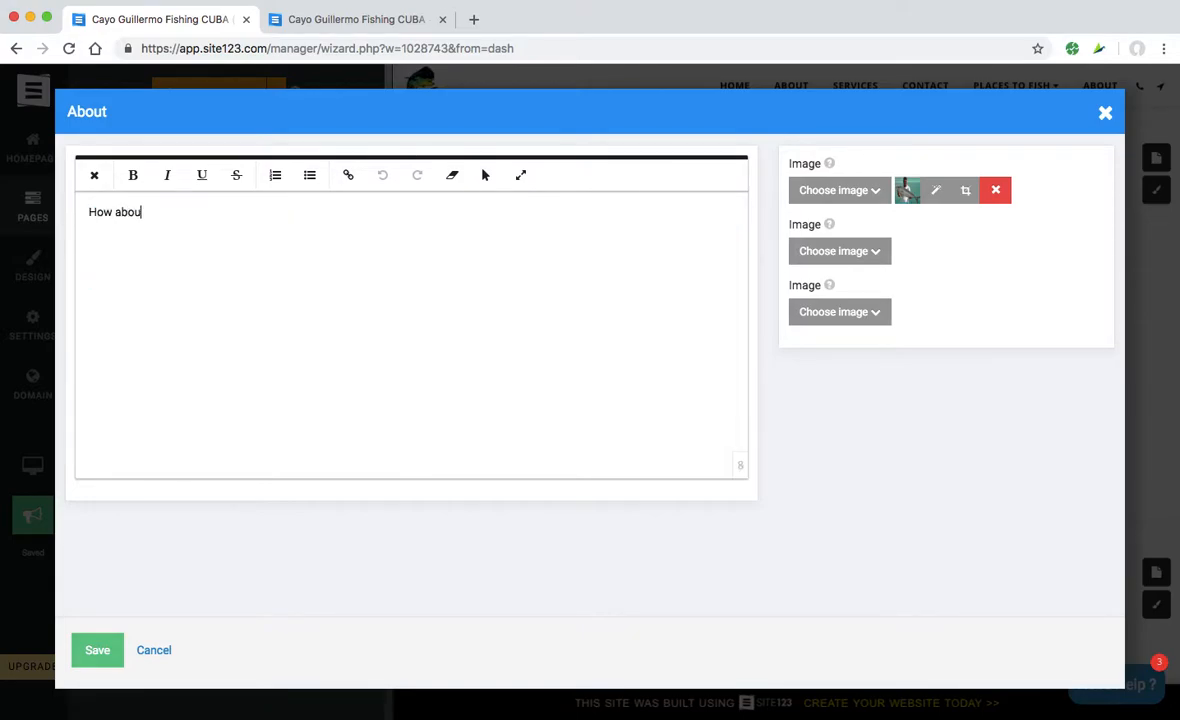
text(t this amberjack for a fish! Not always present they r)
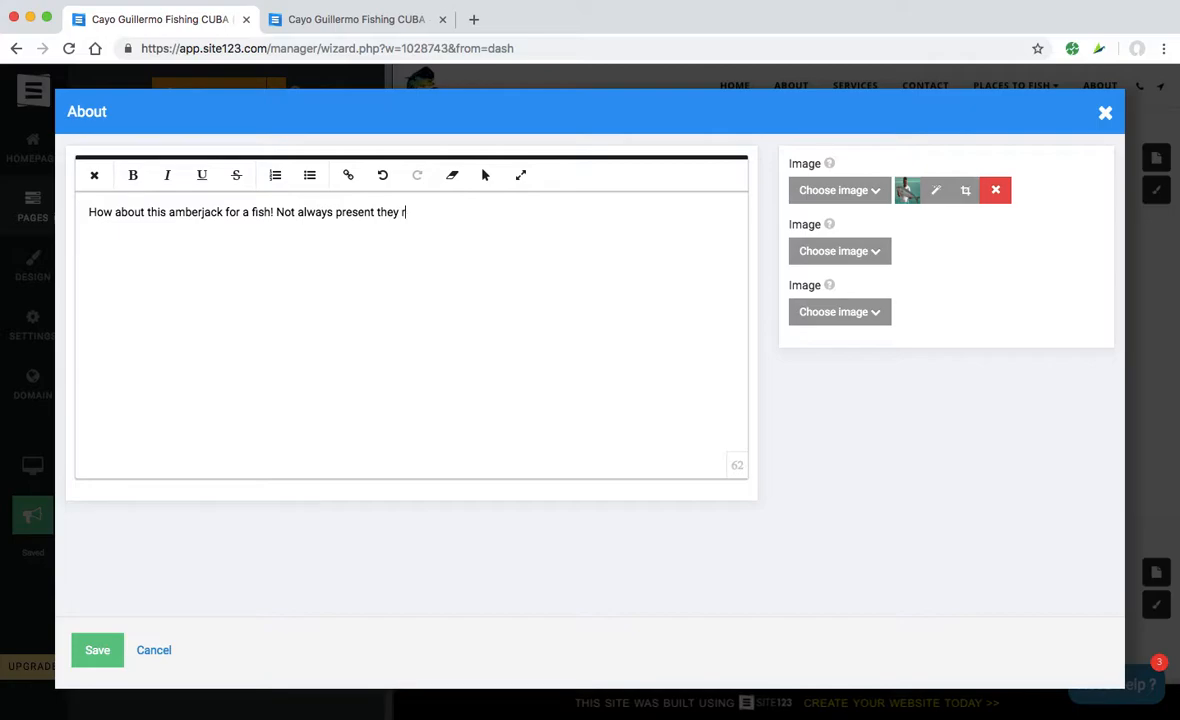
text(ely on their source fo)
key(BackSpace)
key(BackSpace)
text(o)
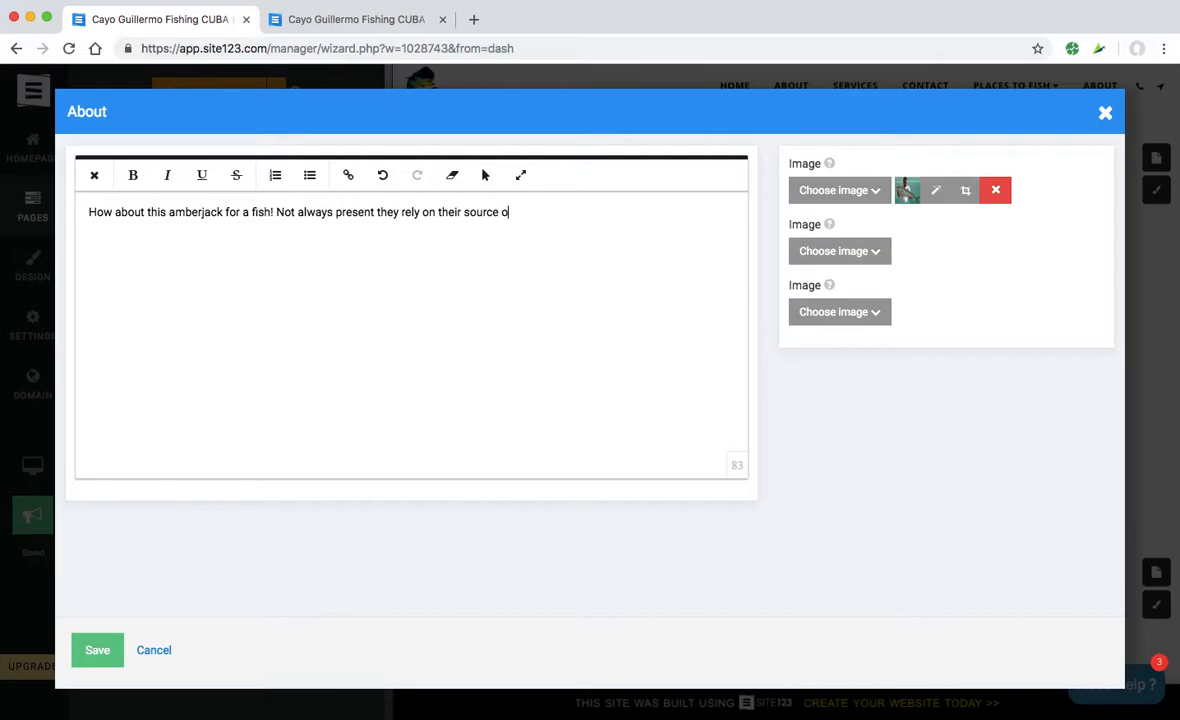
text(f food to be present)
key(BackSpace)
text(. They love the sardines so if you see the schools of sardi)
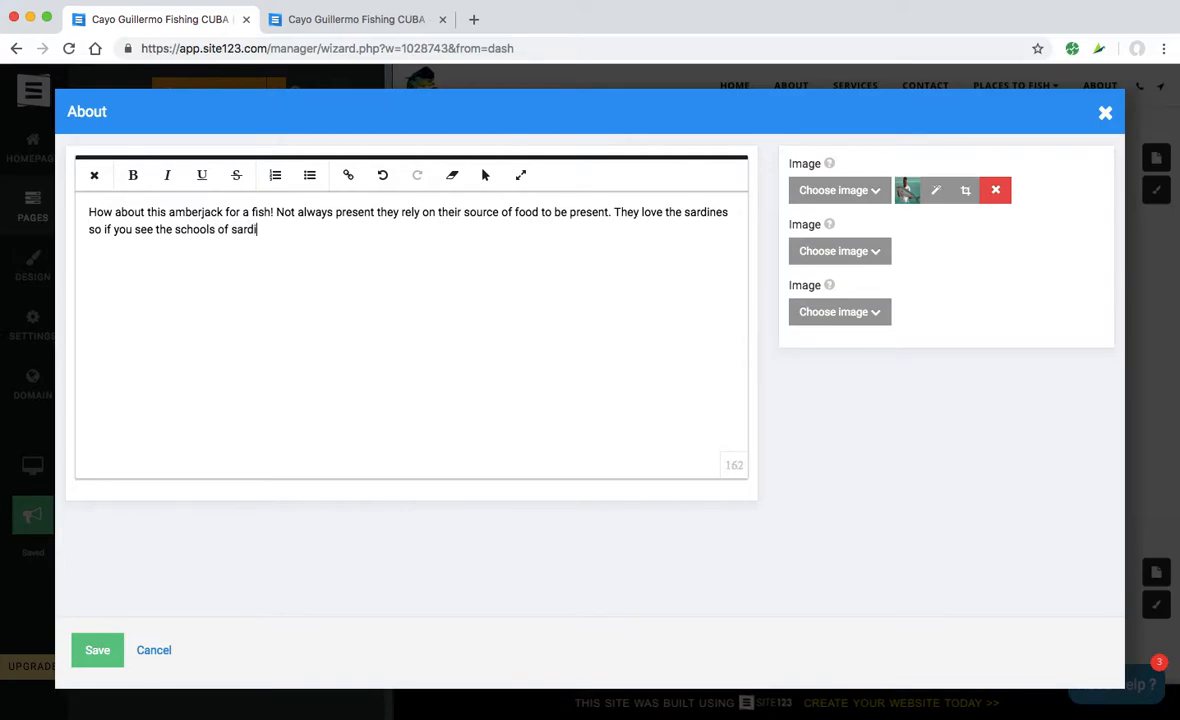
text(nes there is every chan)
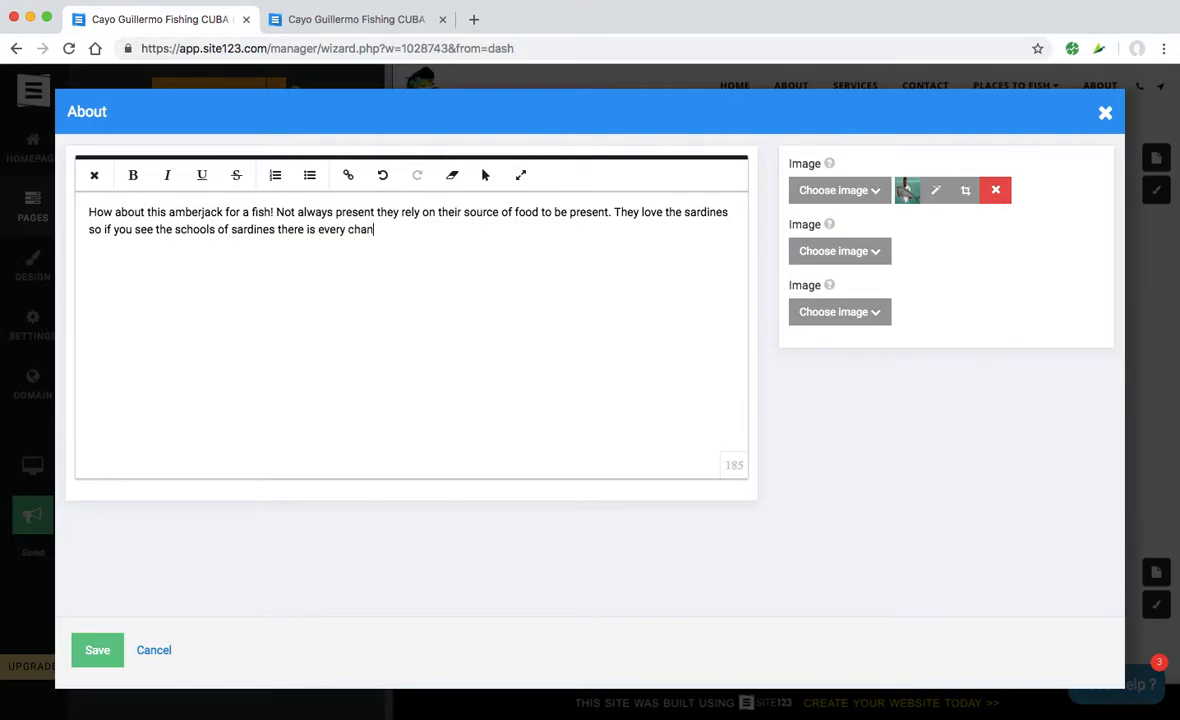
text(ce the jacks are n)
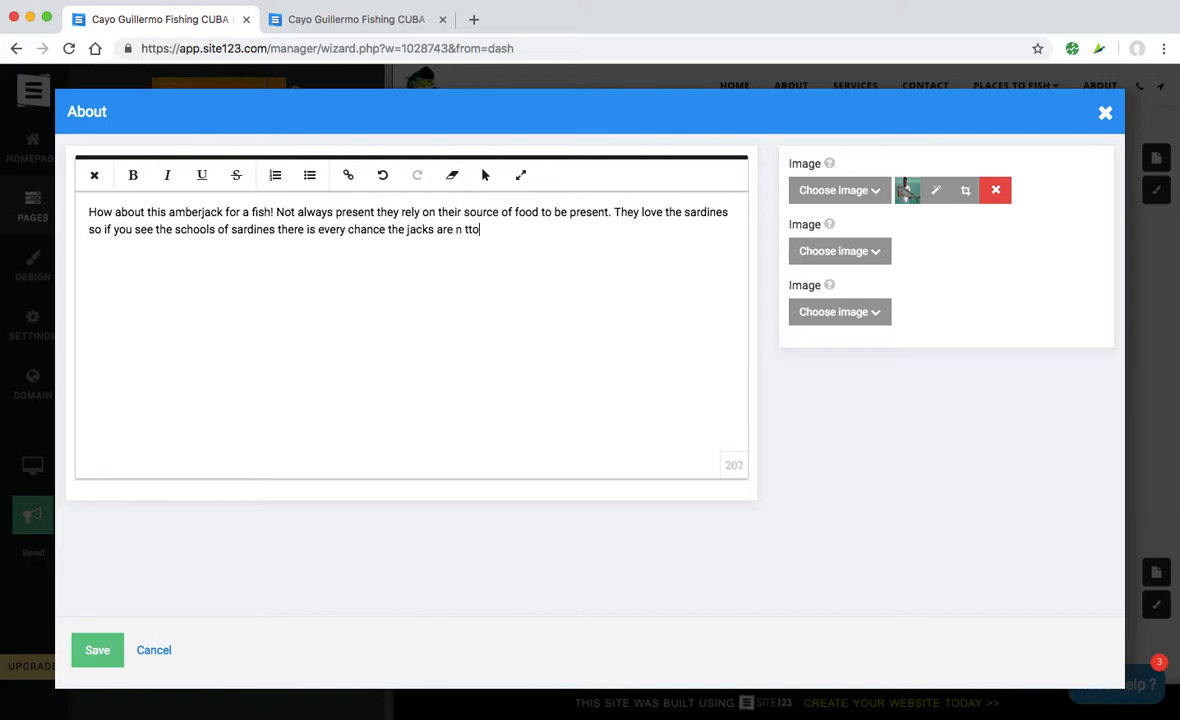
key(BackSpace)
text(in town.)
click(96, 652)
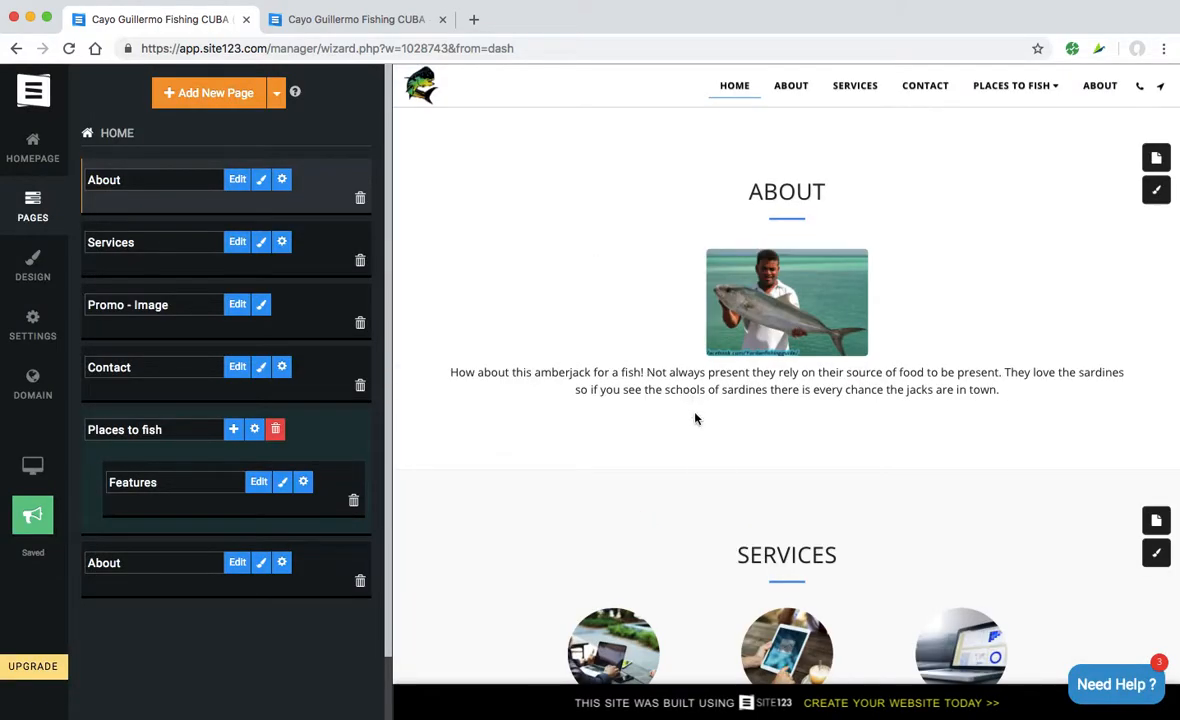
- Publish the updated site live, confirming the prompt and closing the Published! notice
scroll(823, 330, down, 1)
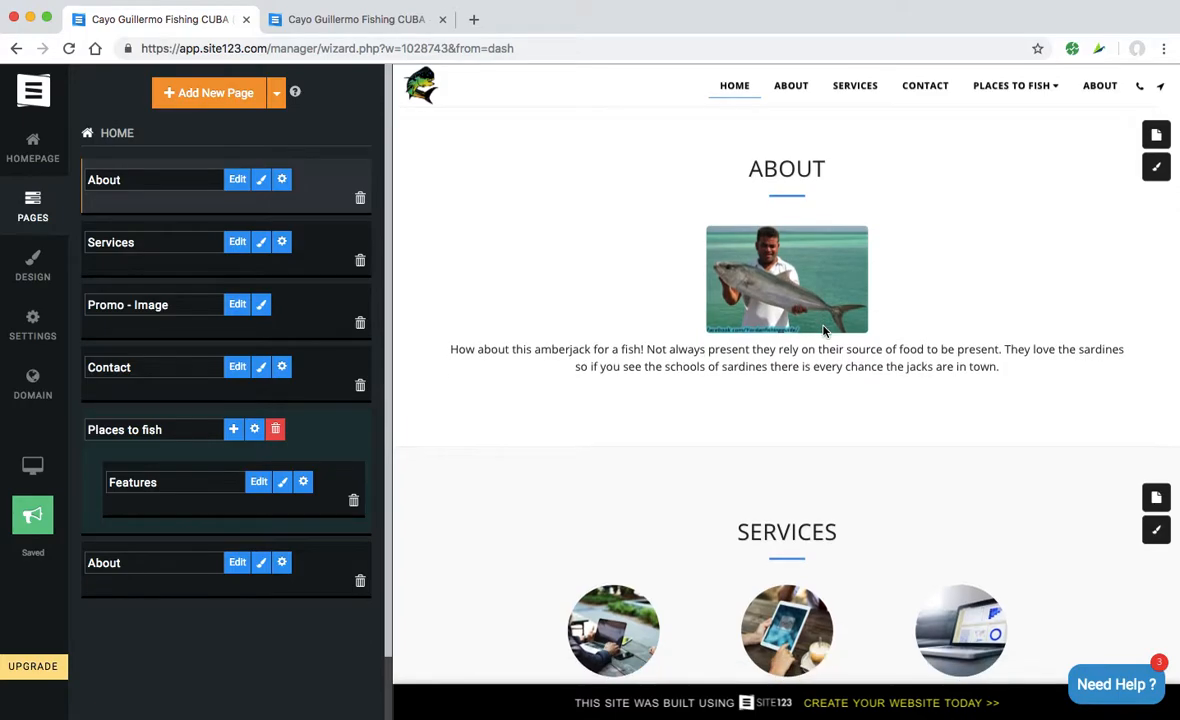
click(34, 524)
click(33, 522)
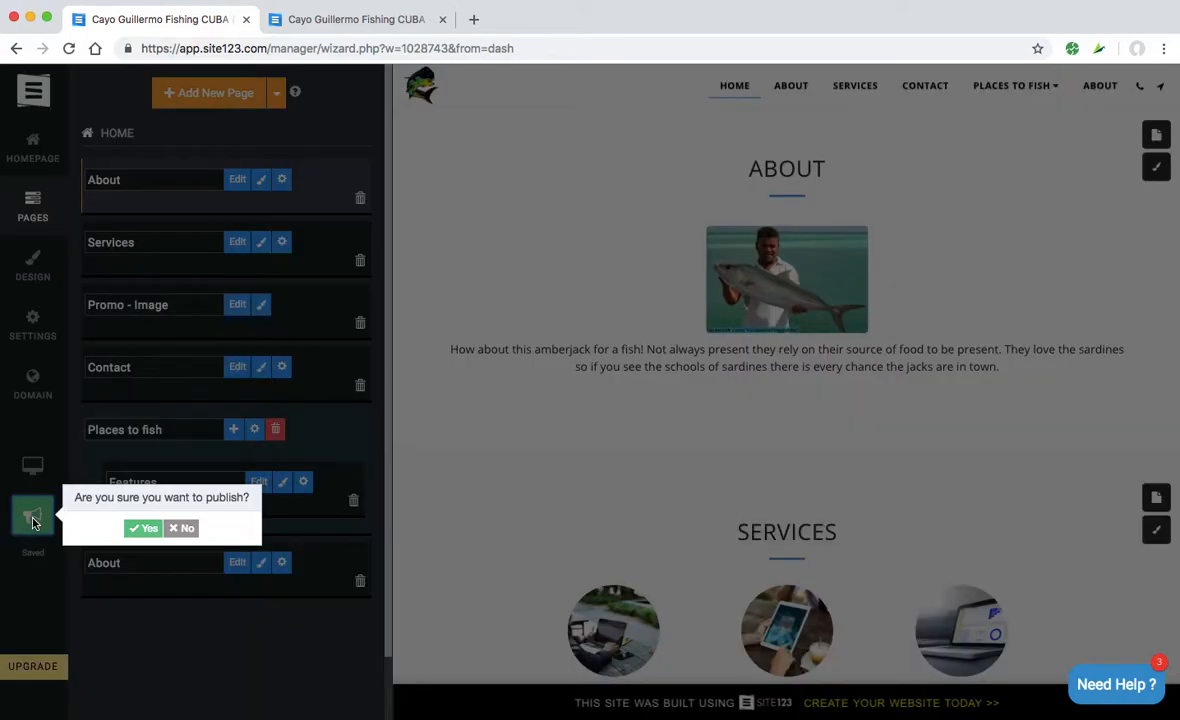
click(147, 529)
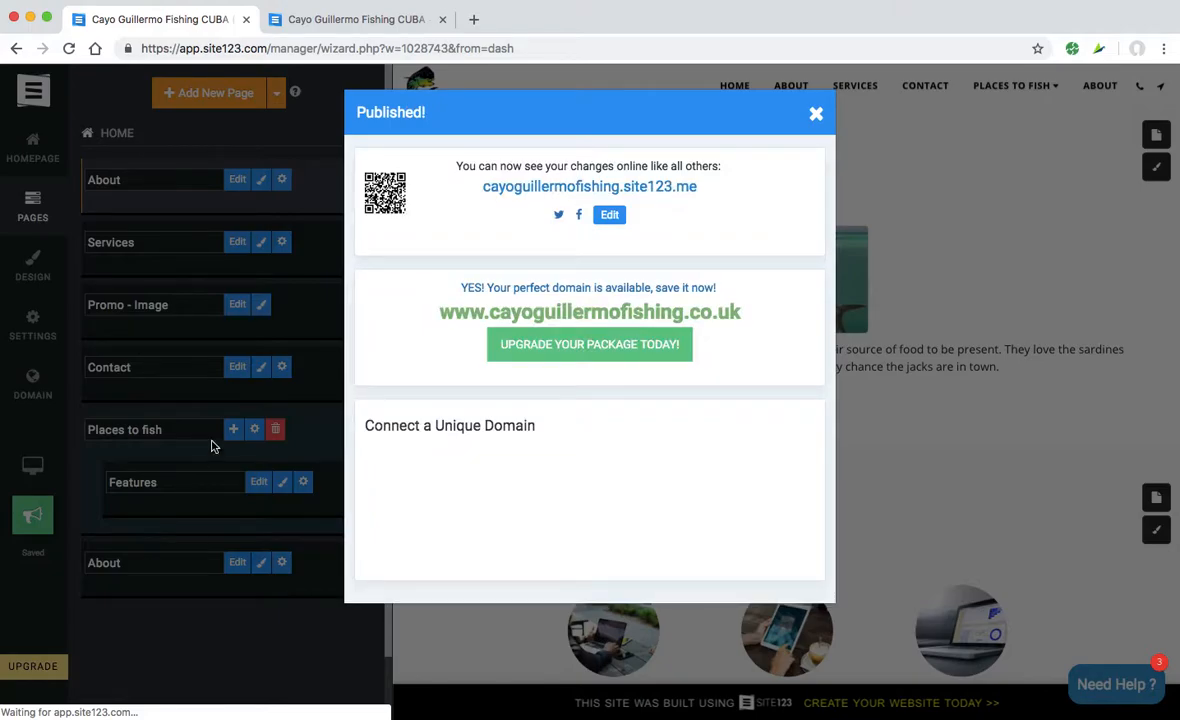
click(818, 116)
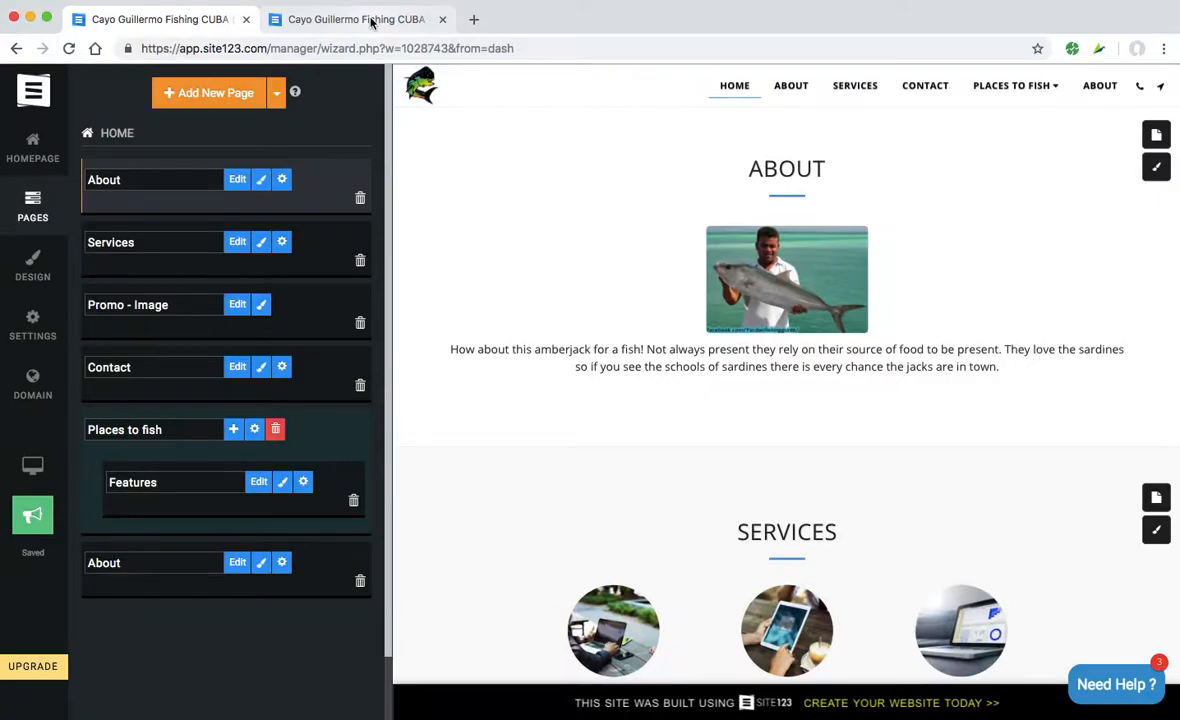
click(371, 22)
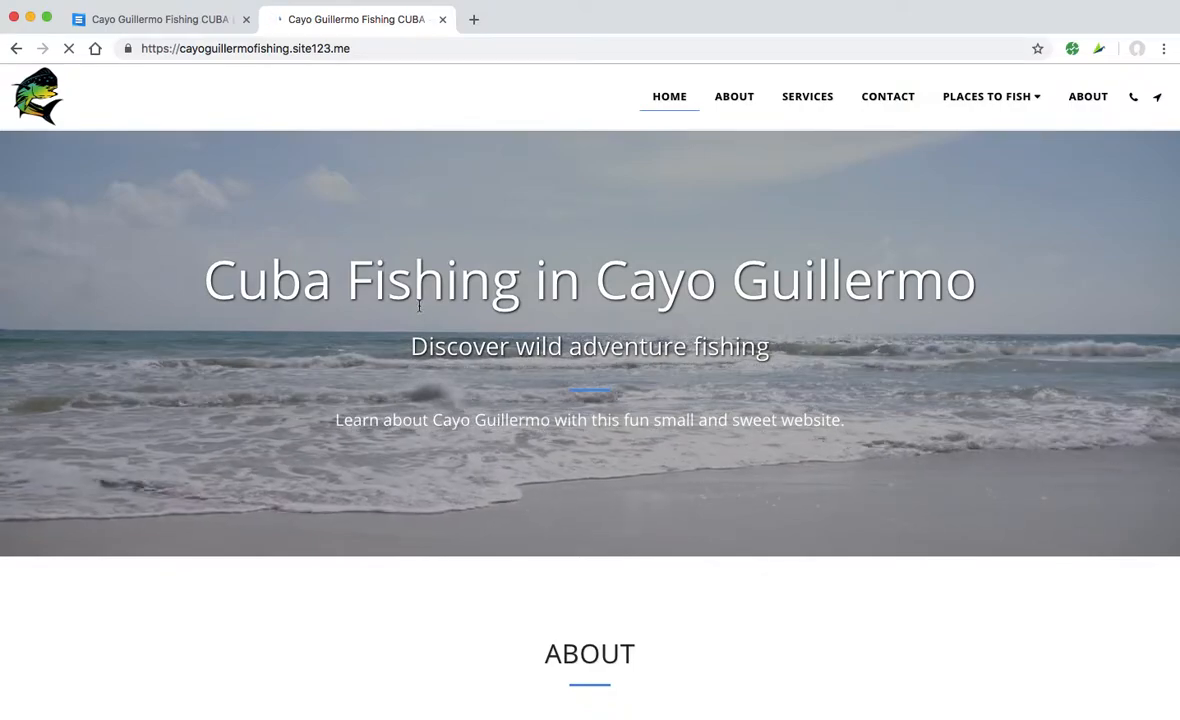
scroll(419, 305, down, 3)
scroll(419, 305, down, 3)
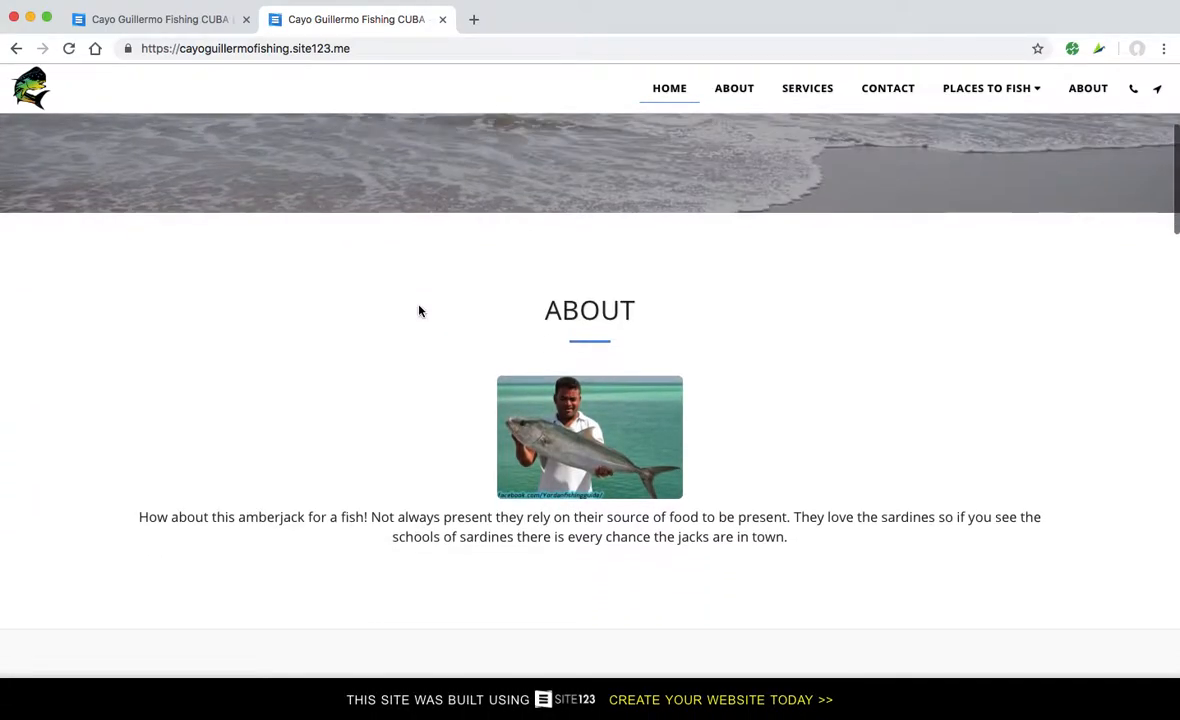
scroll(419, 311, down, 2)
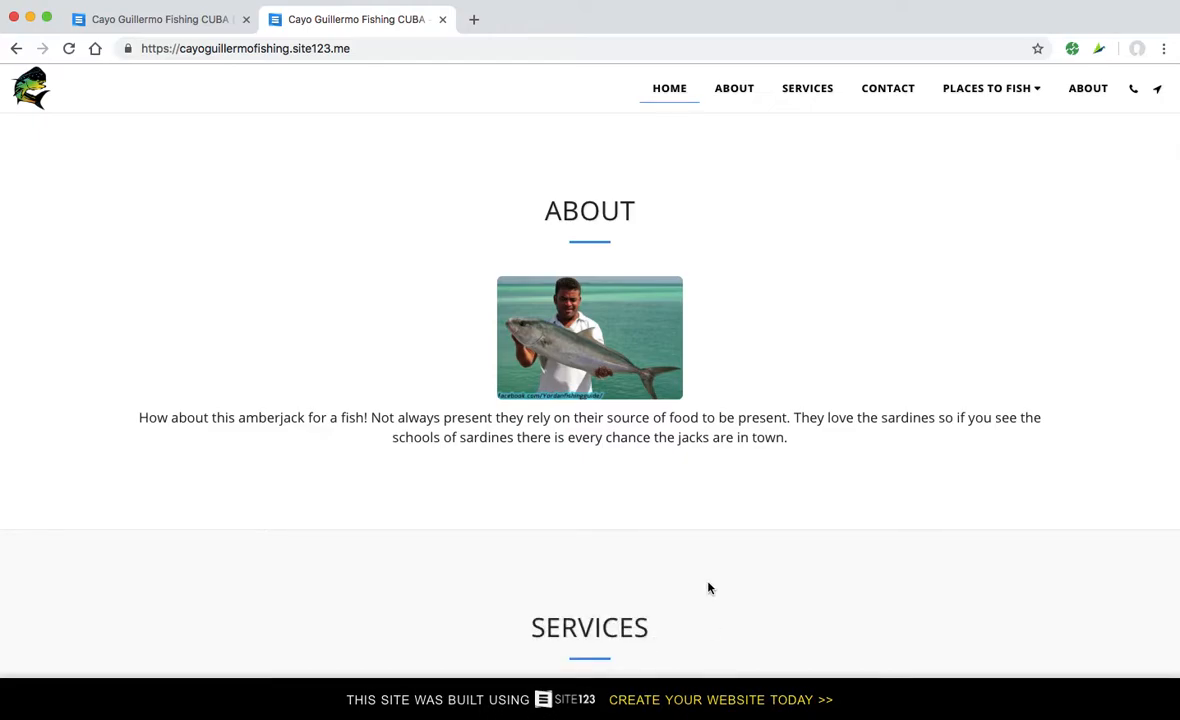
scroll(706, 585, down, 2)
scroll(708, 588, down, 4)
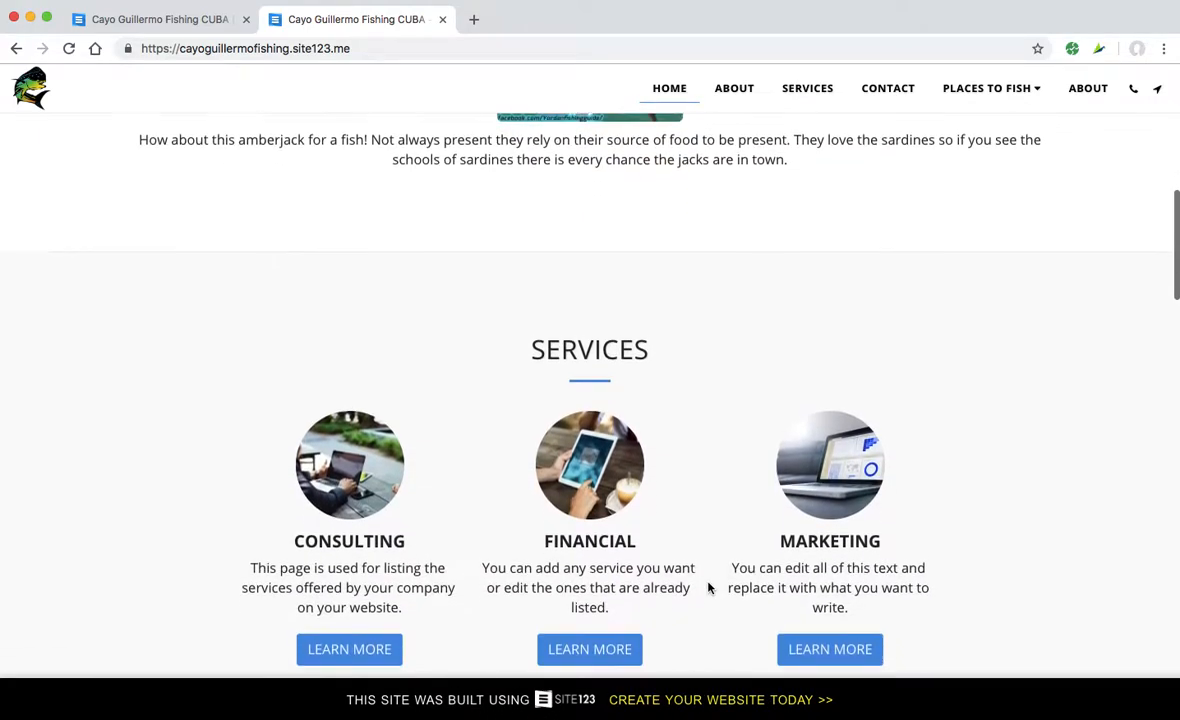
scroll(707, 587, down, 1)
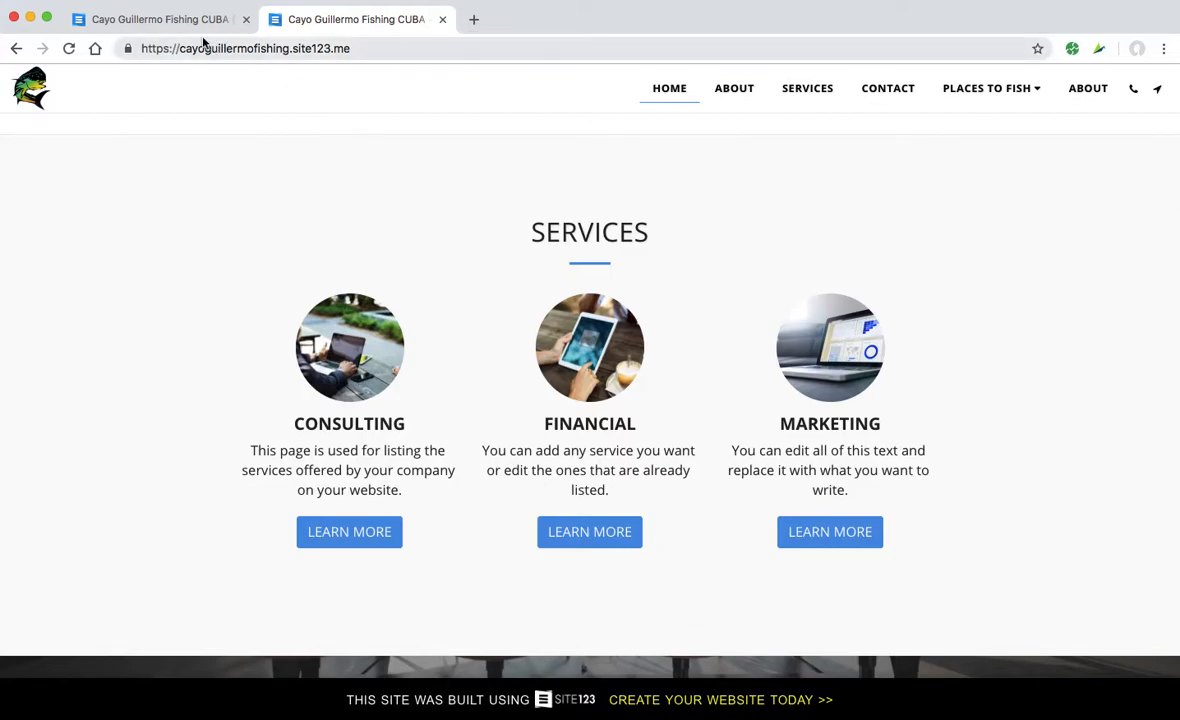
scroll(340, 364, up, 1)
scroll(340, 364, down, 2)
scroll(340, 364, up, 2)
scroll(340, 366, up, 2)
scroll(340, 366, down, 3)
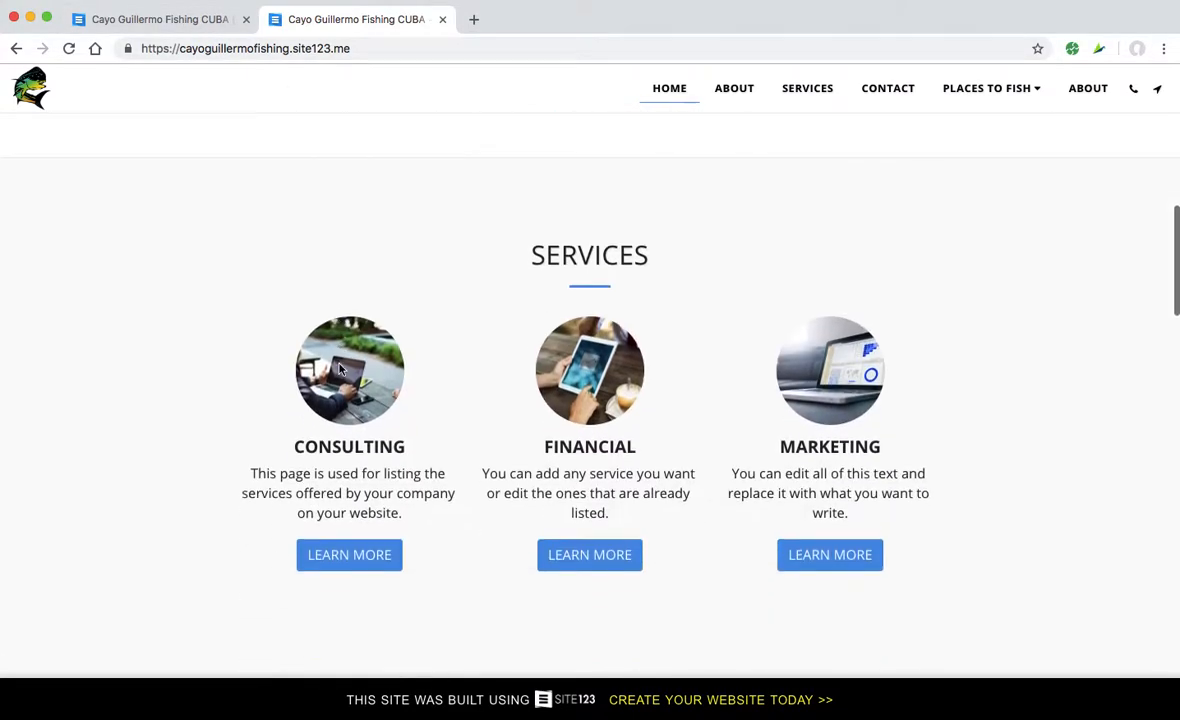
click(197, 19)
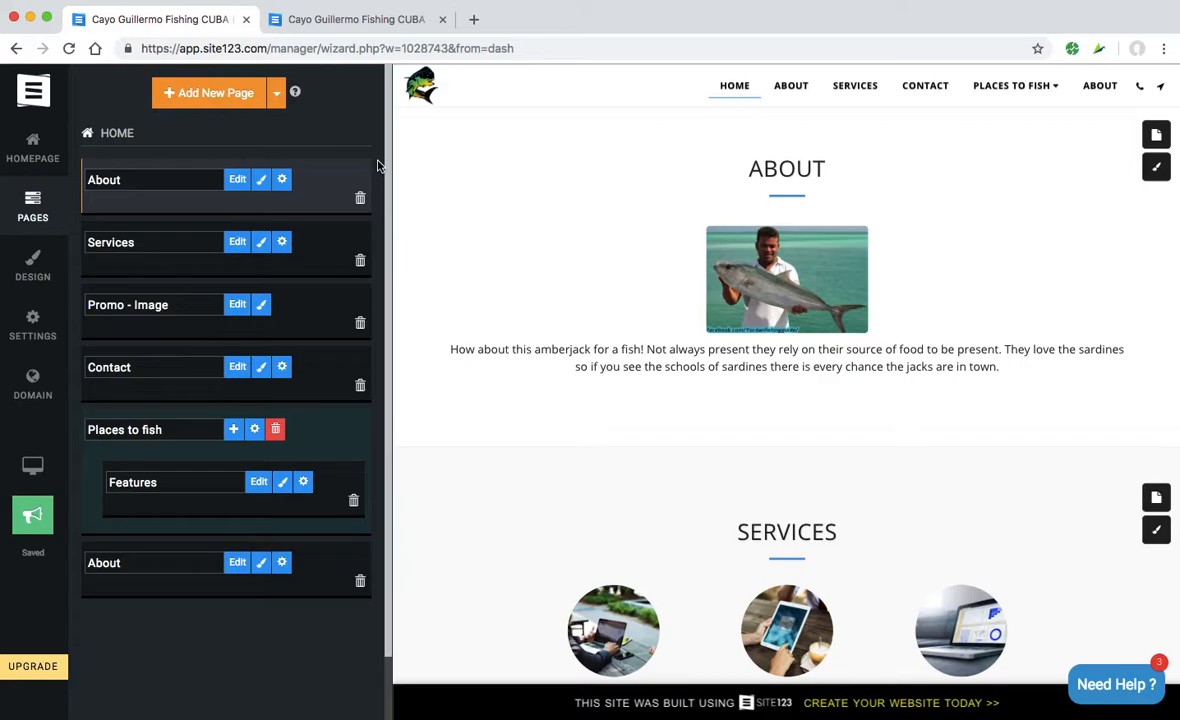
- Rename the Services page to 'The Fishing'
drag(150, 240, 90, 242)
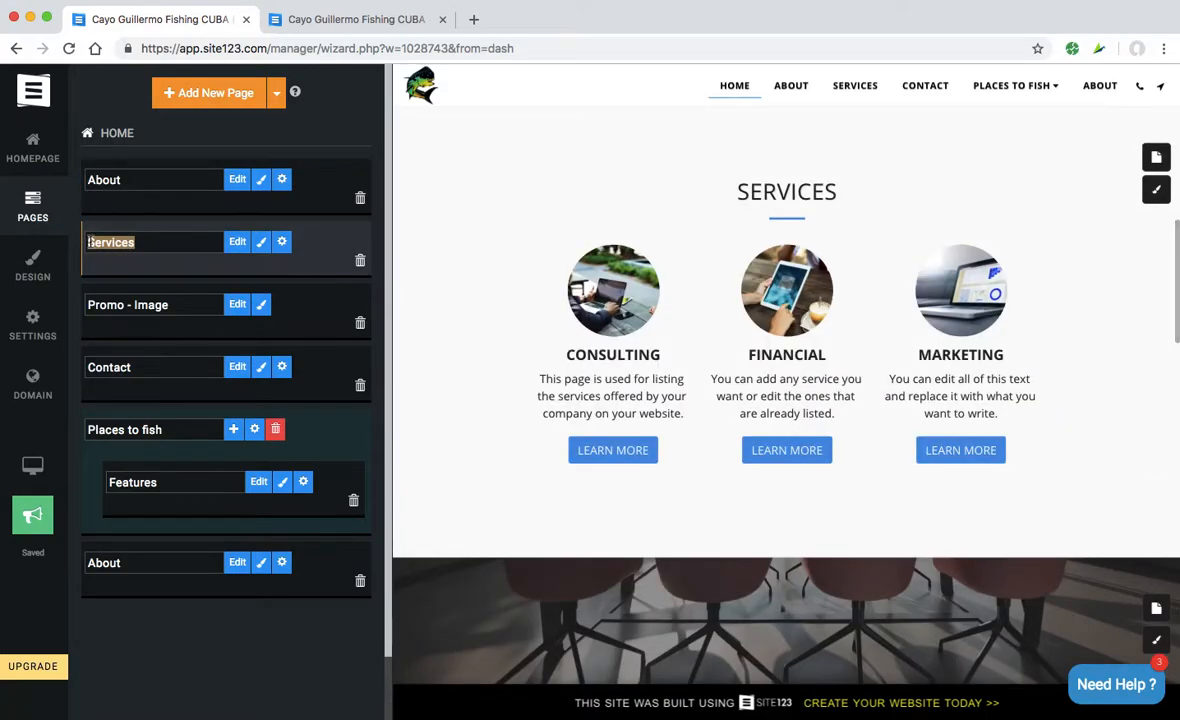
text(The)
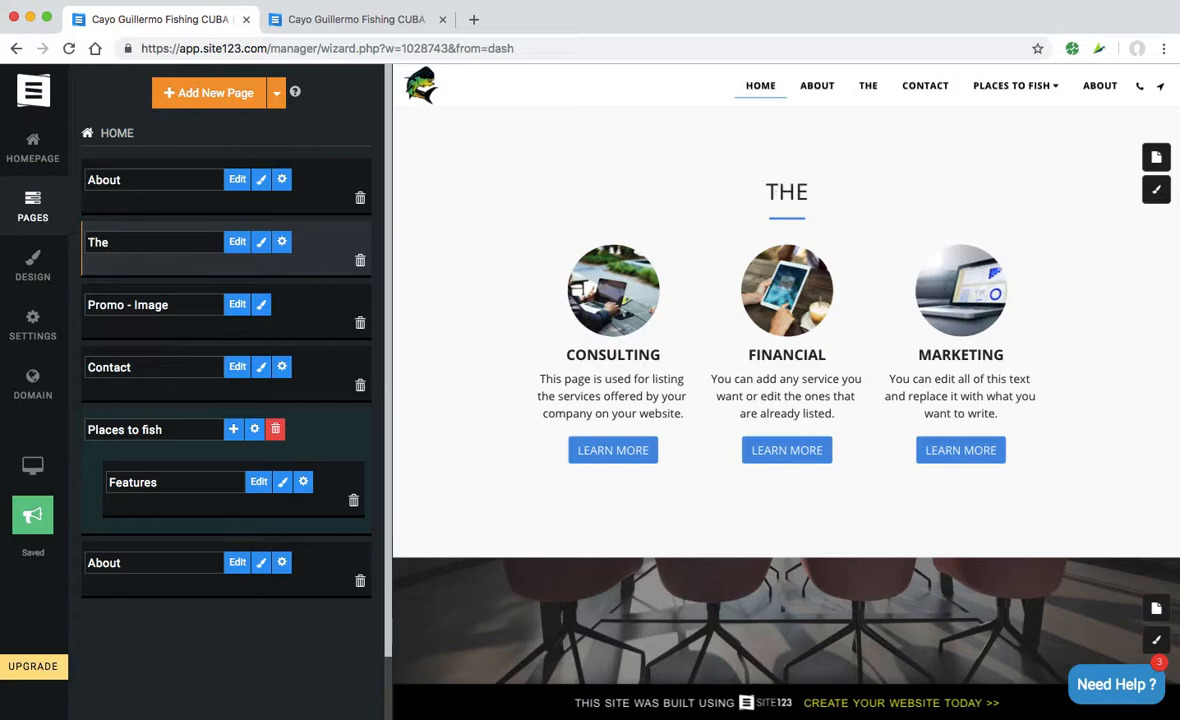
text( Fishing)
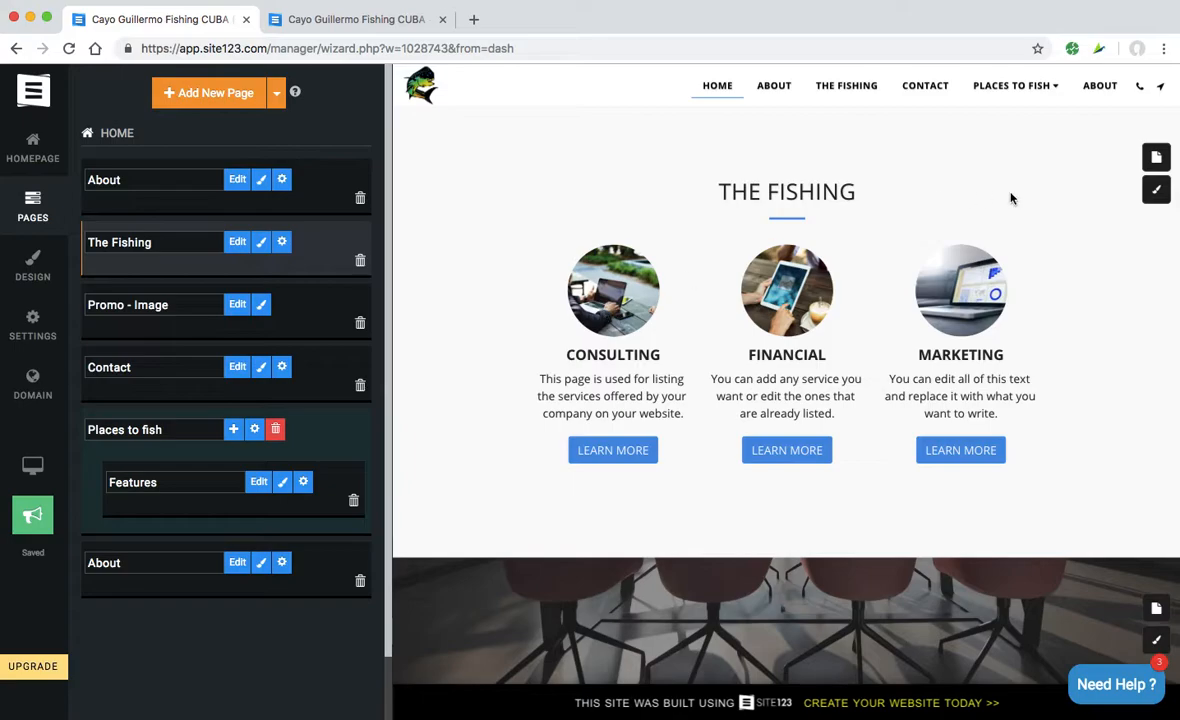
- Open the list of items on The Fishing page, leaving its layout unchanged
click(1157, 189)
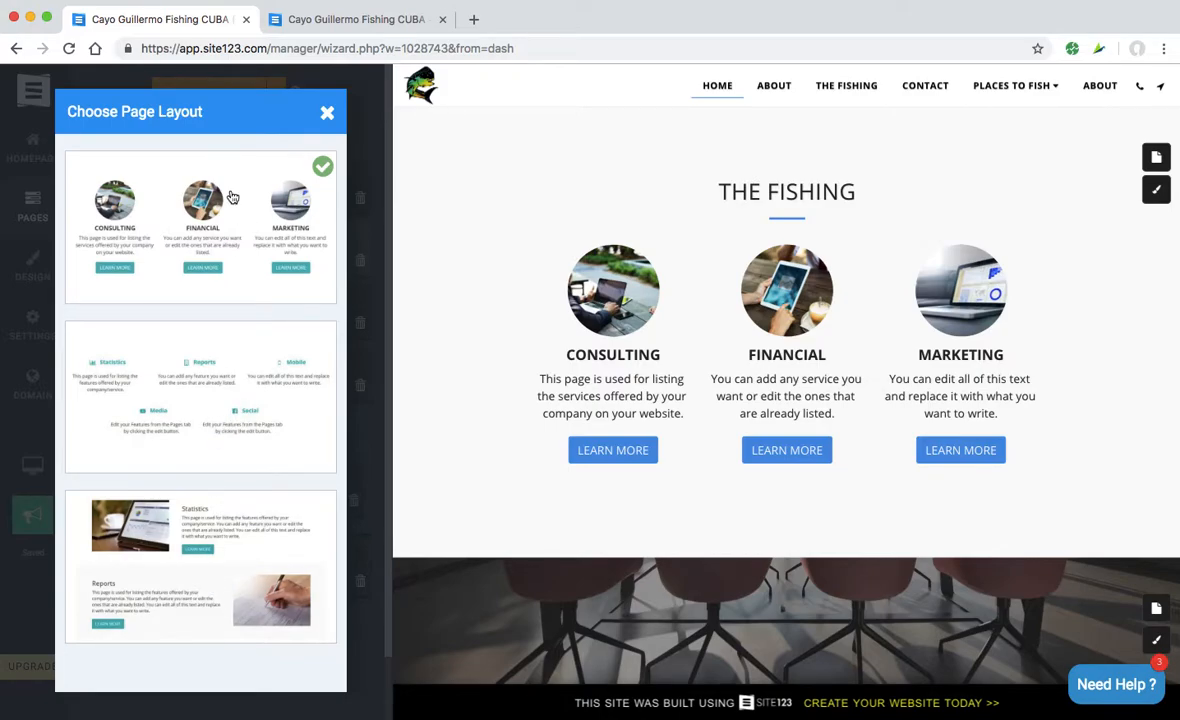
click(326, 112)
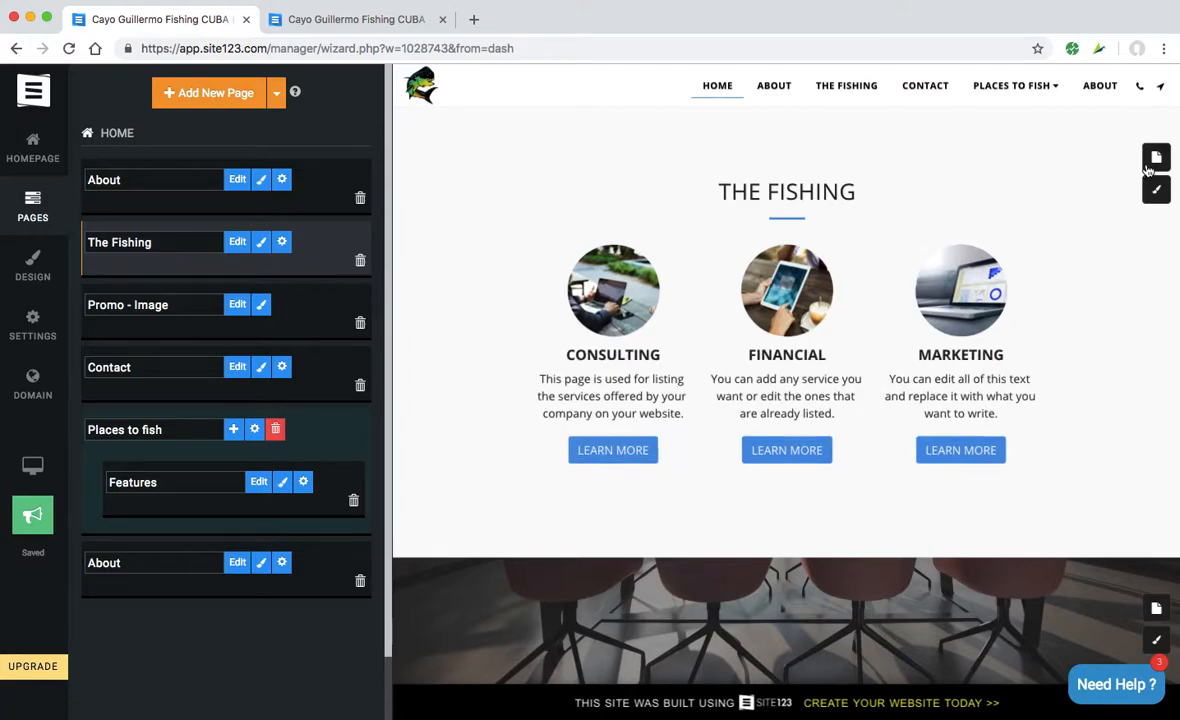
click(1157, 158)
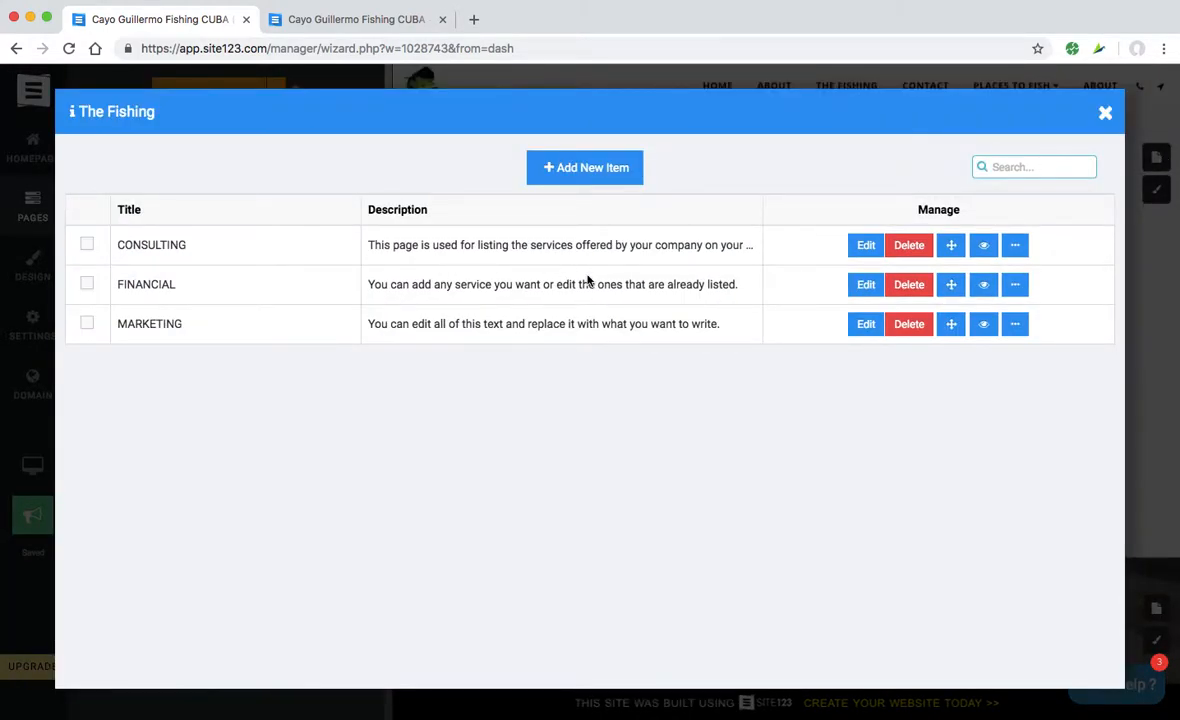
- Open the cayo-guillermo image folder, then back in the browser edit the CONSULTING item
key(super+Tab)
key(super+Tab)
key(super+Tab)
mouse_move(582, 700)
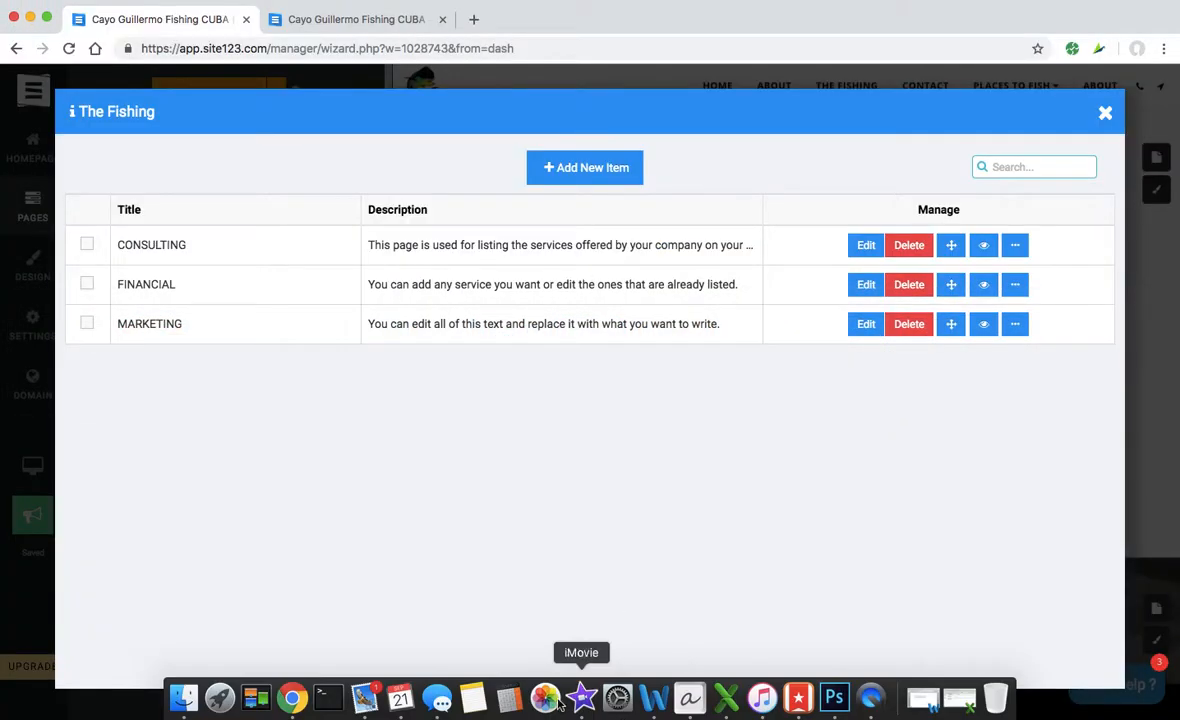
click(194, 702)
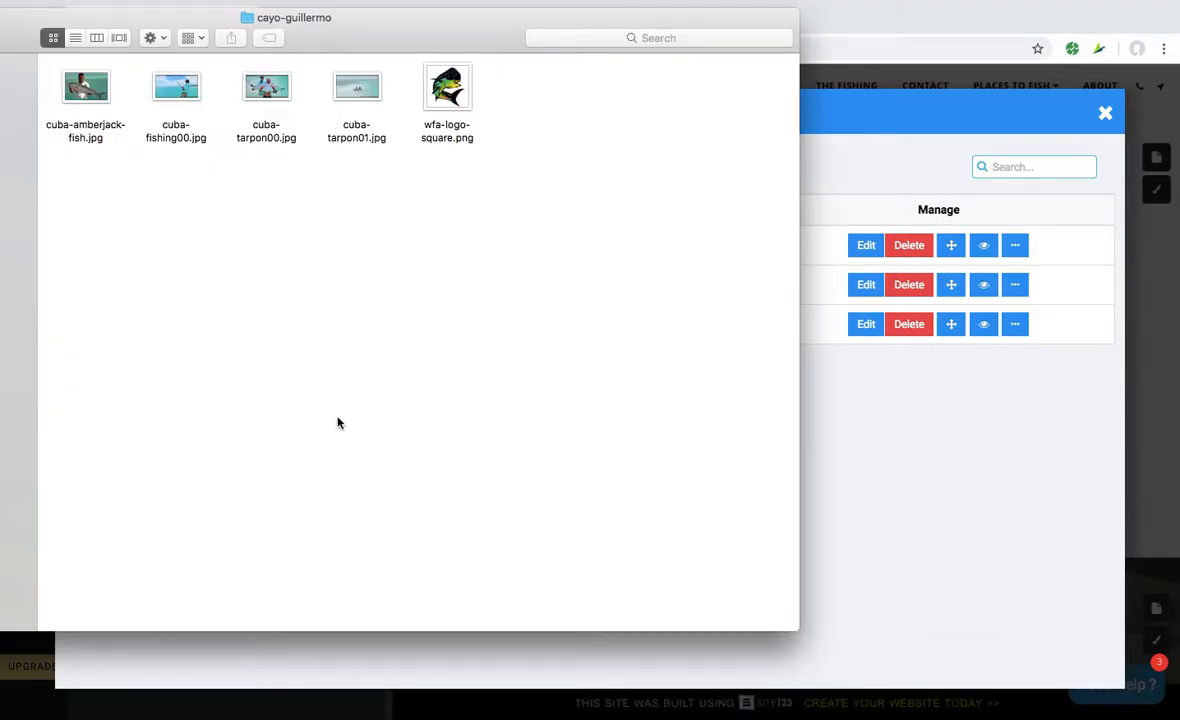
click(943, 496)
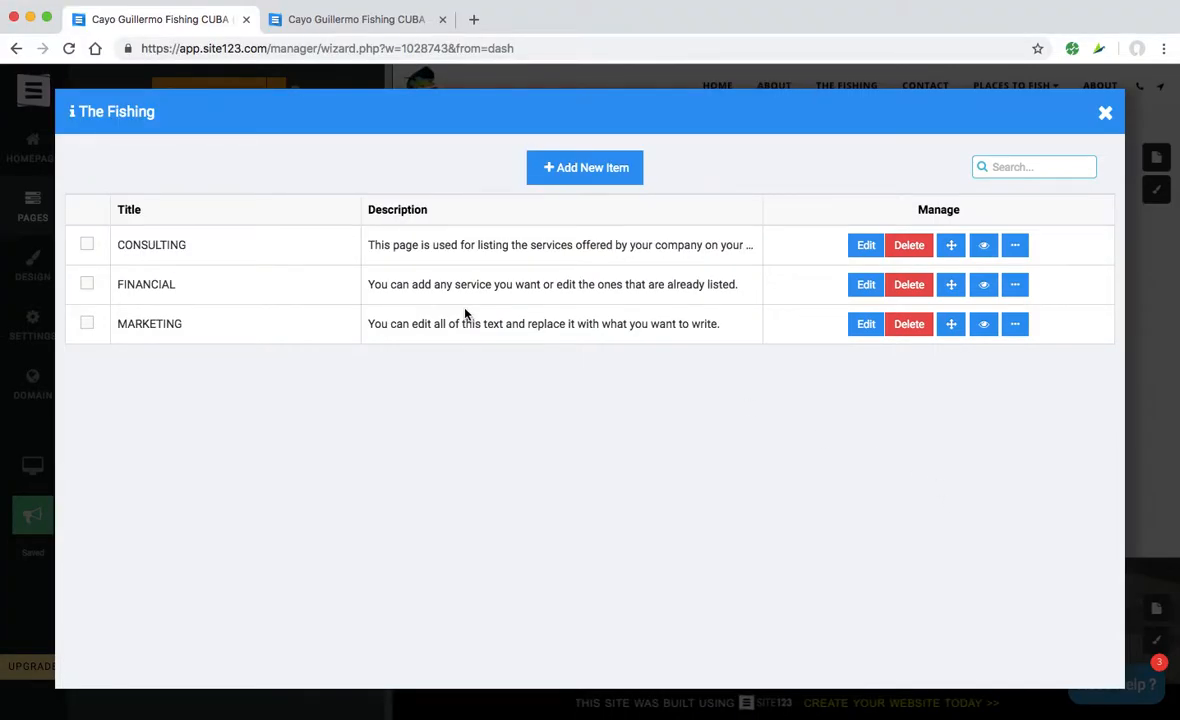
click(867, 248)
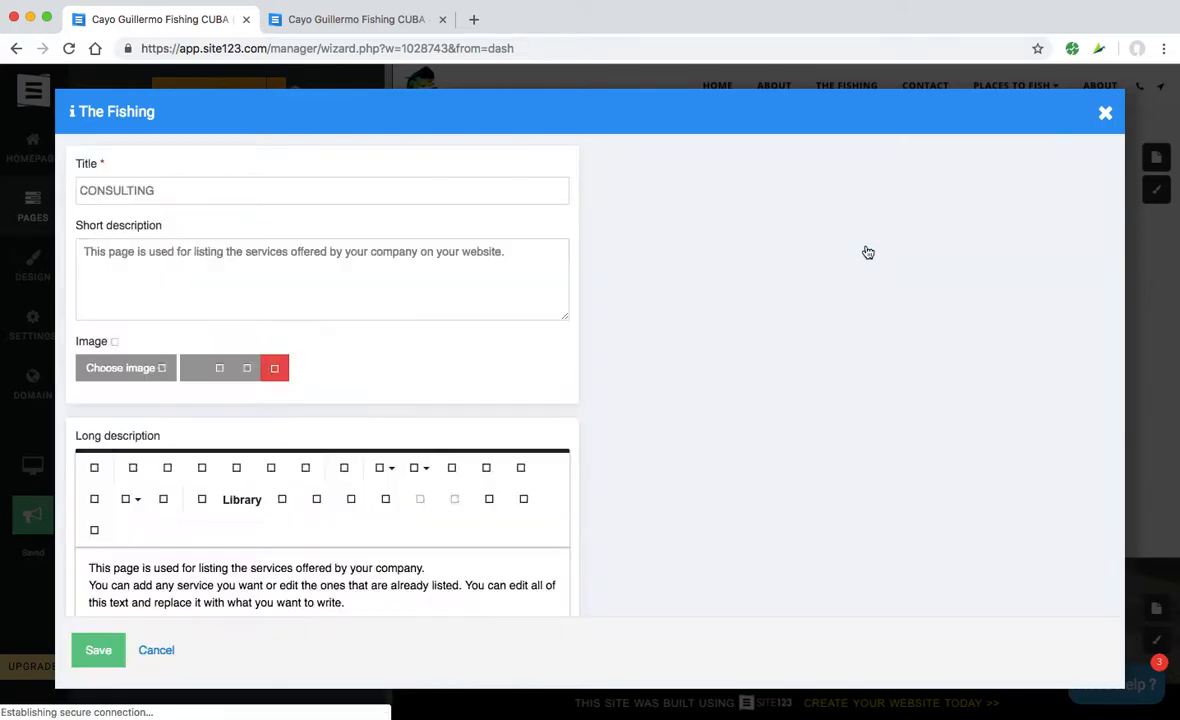
- Replace the CONSULTING item's picture with the uploaded cuba-fishing00.jpg photo
click(283, 370)
click(140, 368)
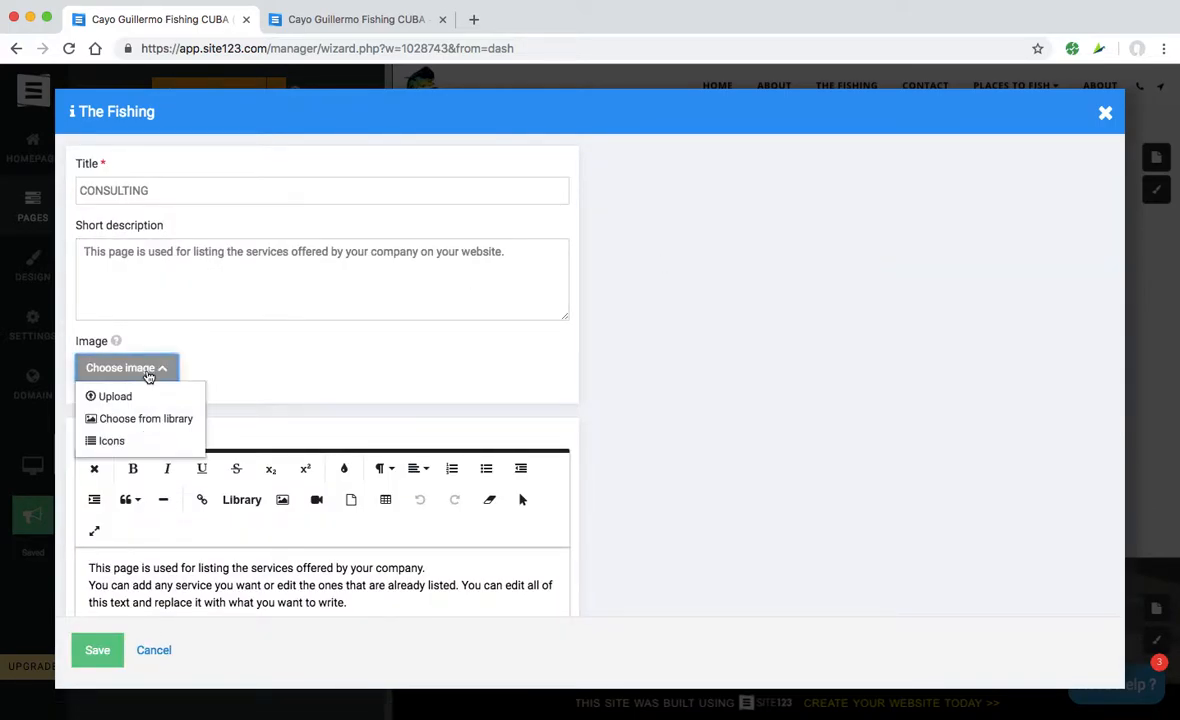
click(120, 418)
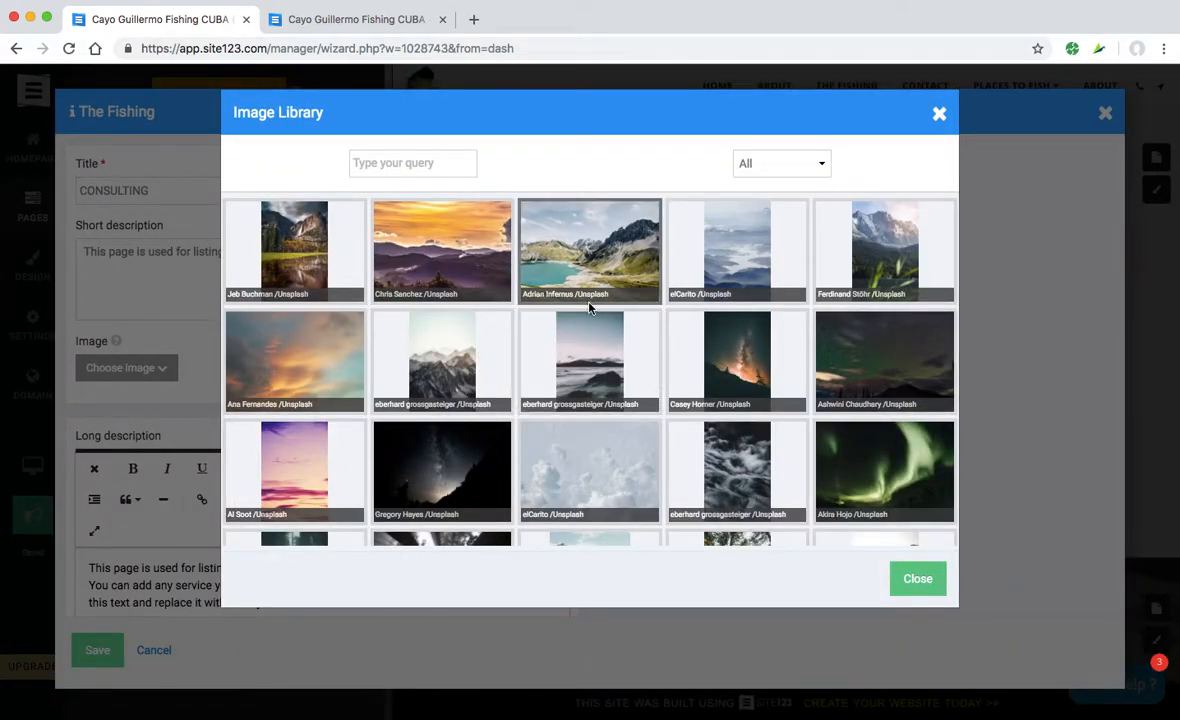
click(917, 580)
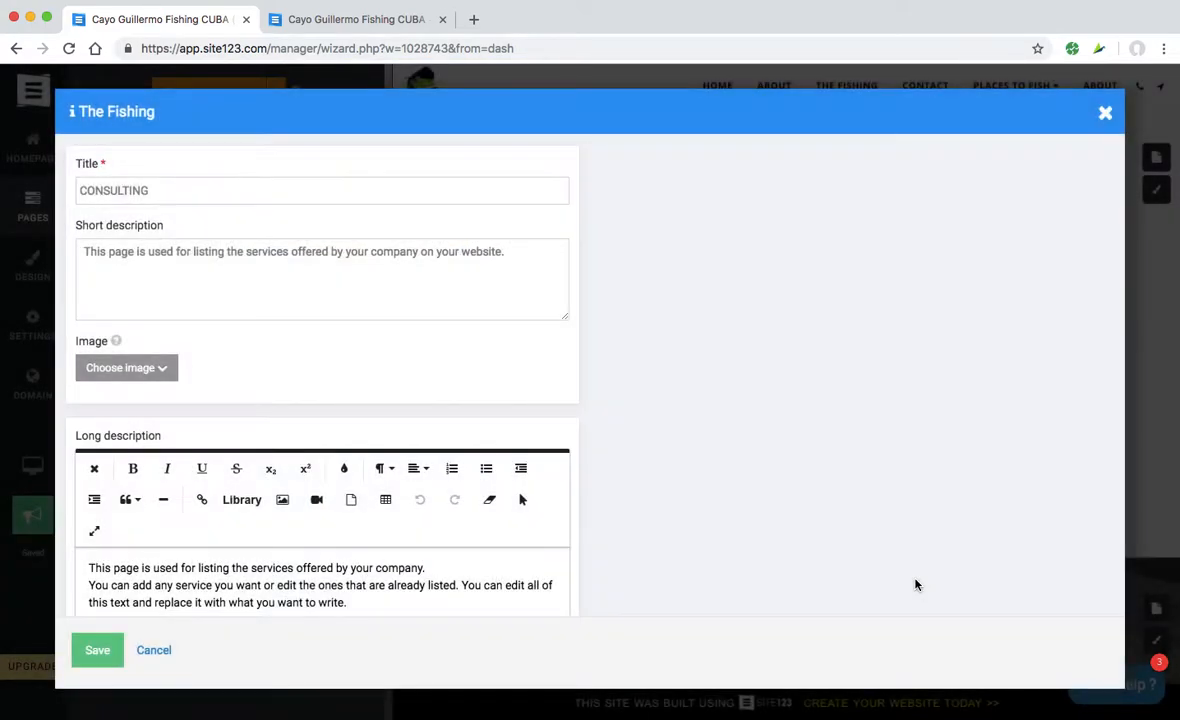
click(128, 367)
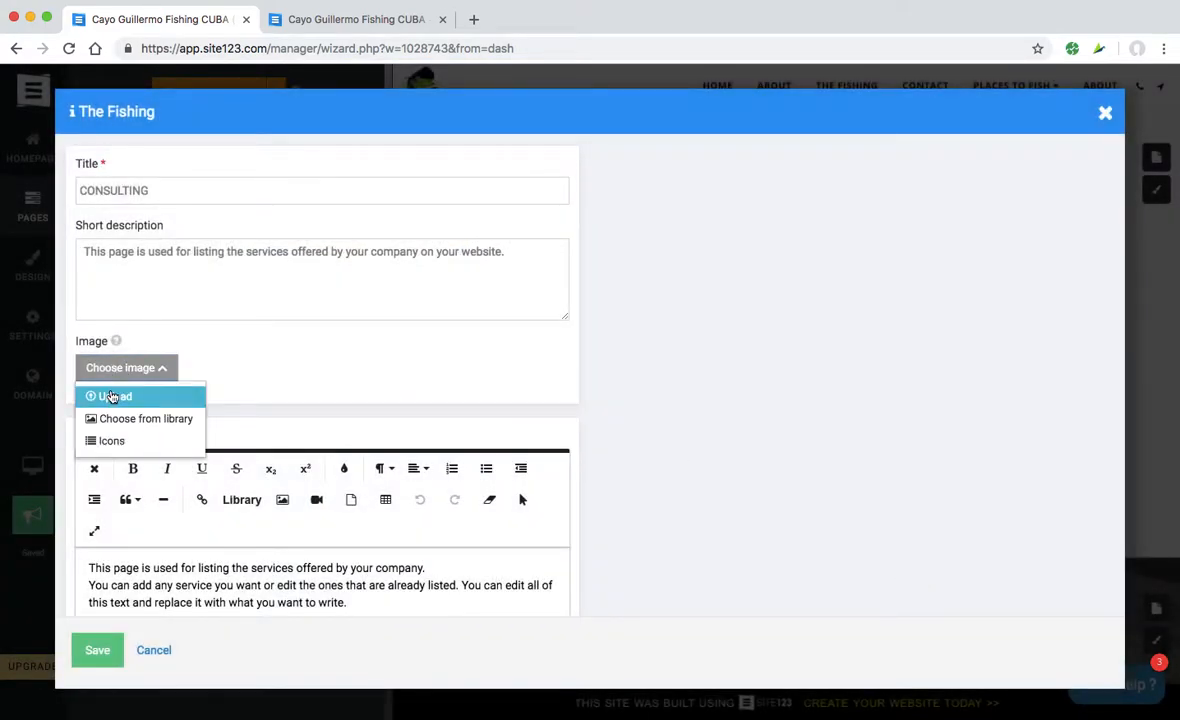
click(113, 397)
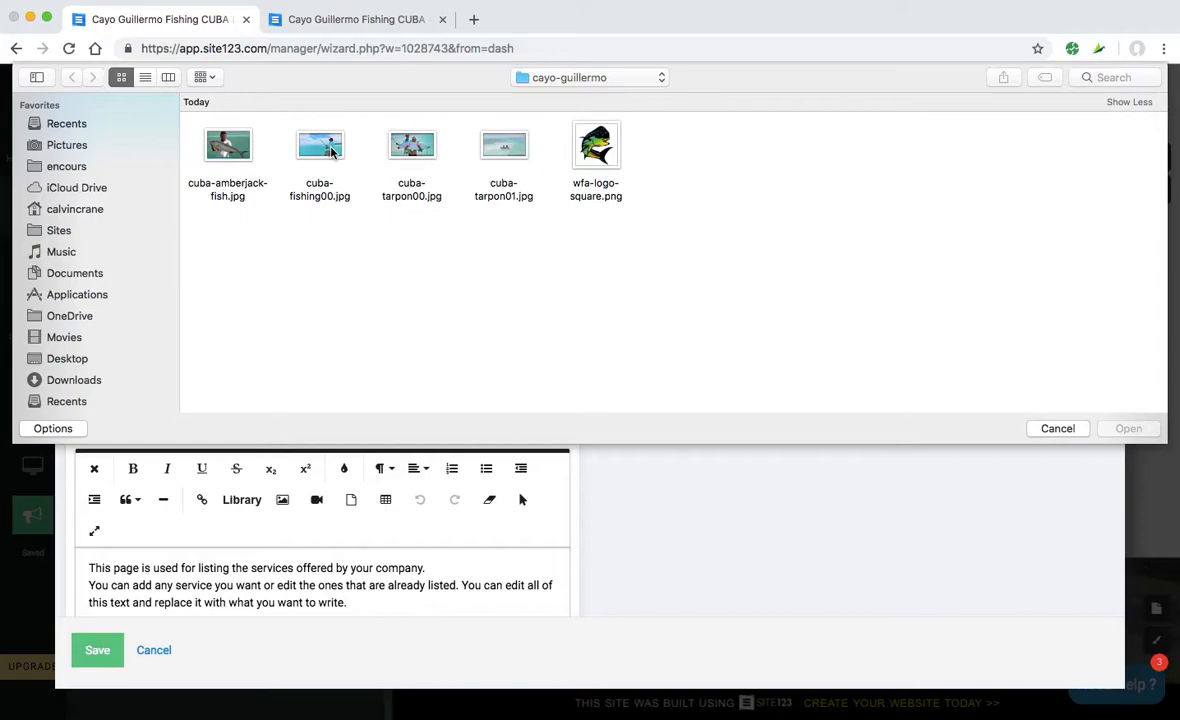
click(331, 151)
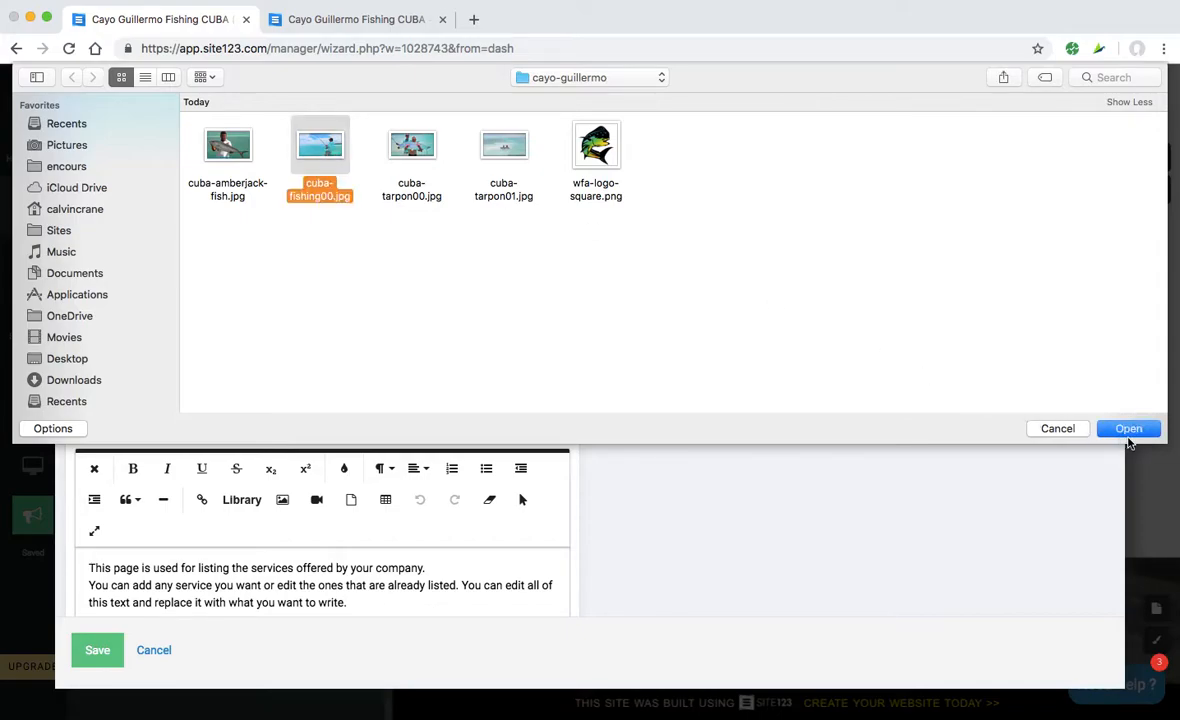
click(1128, 432)
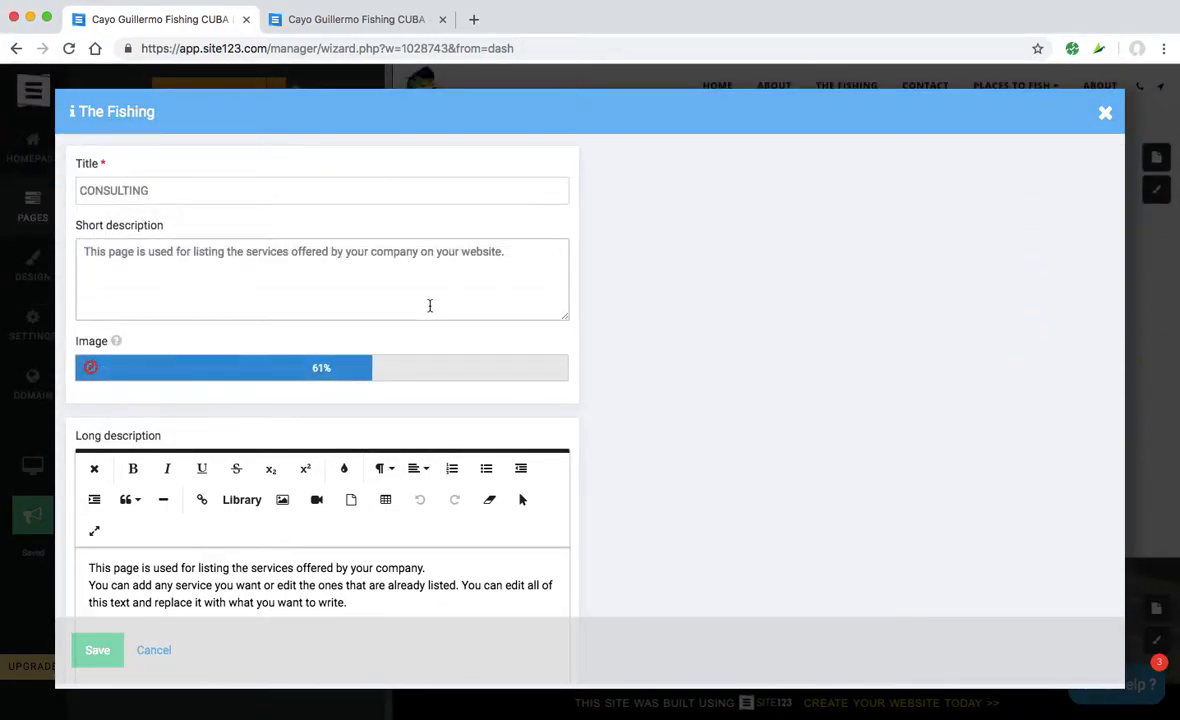
- Change the item's title from CONSULTING to 'Types Of Fishing'
click(156, 192)
drag(156, 192, 78, 190)
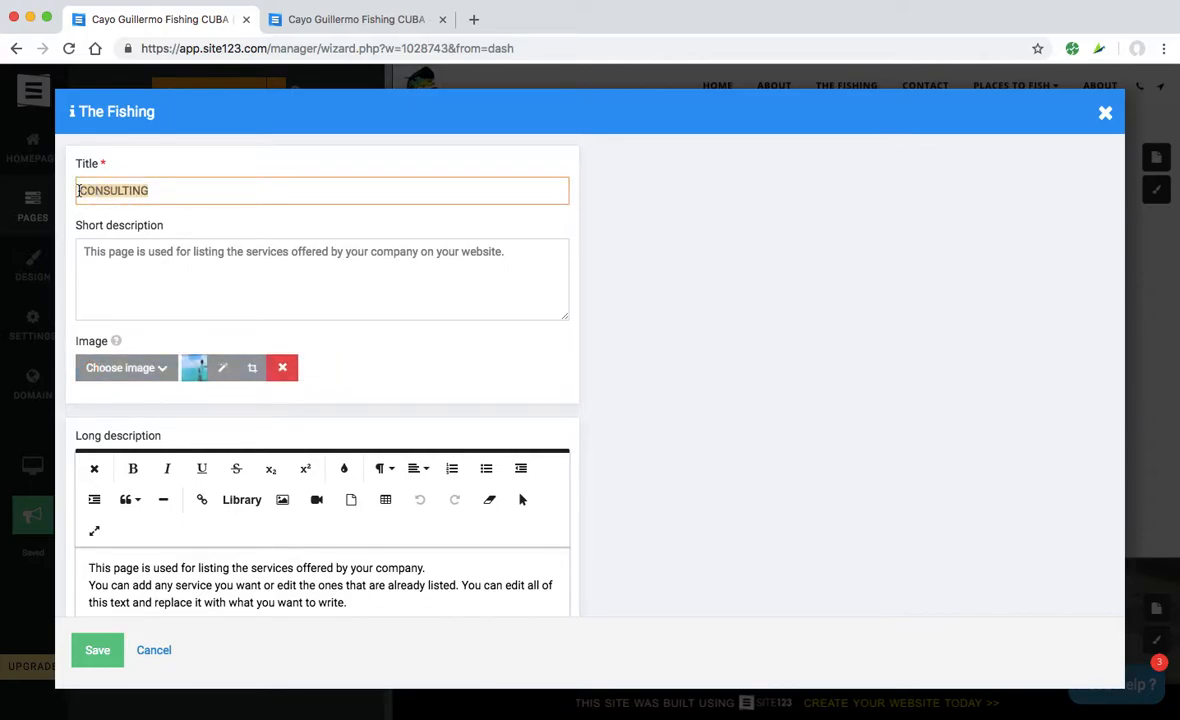
text(From)
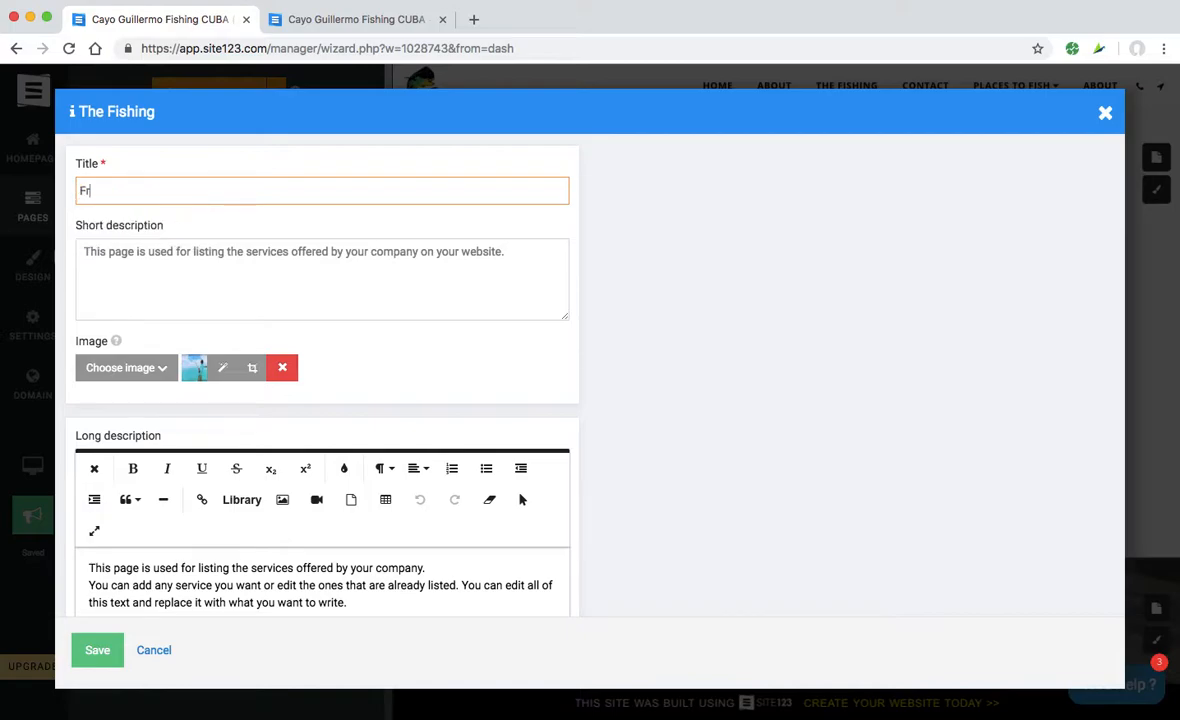
key(BackSpace)
key(BackSpace)
key(BackSpace)
key(BackSpace)
key(BackSpace)
text(Types Of Fishing)
- Clear the item's short description
click(155, 253)
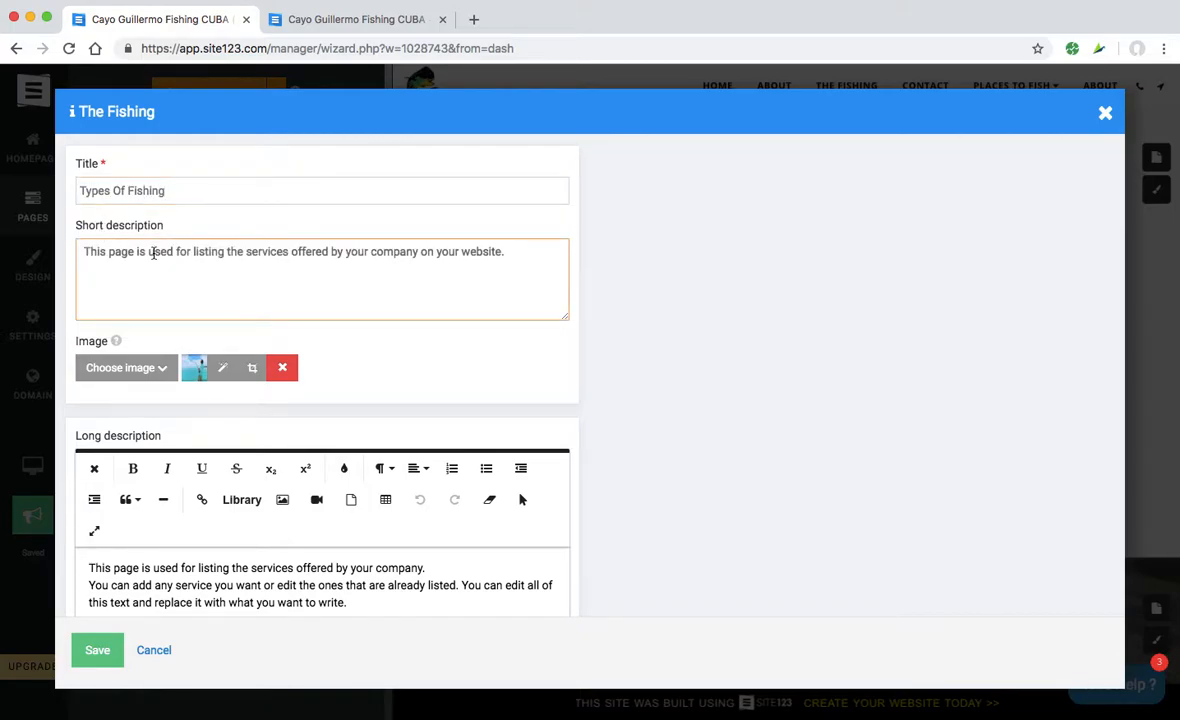
key(super+a)
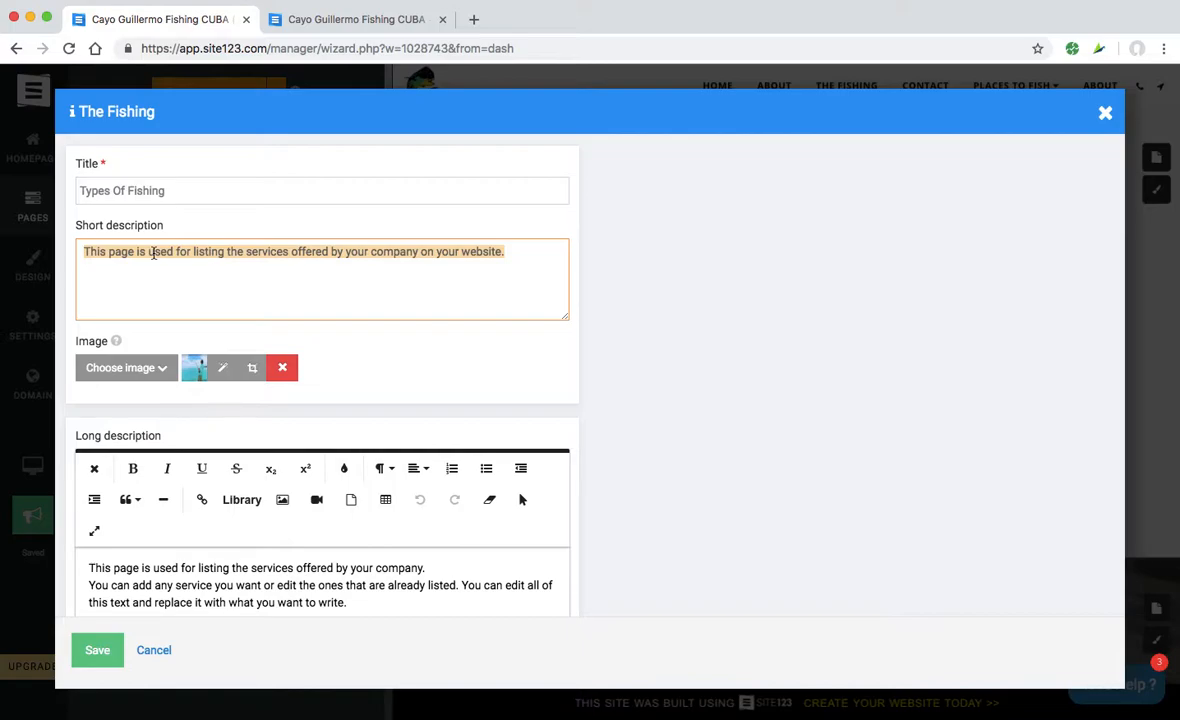
scroll(153, 253, down, 1)
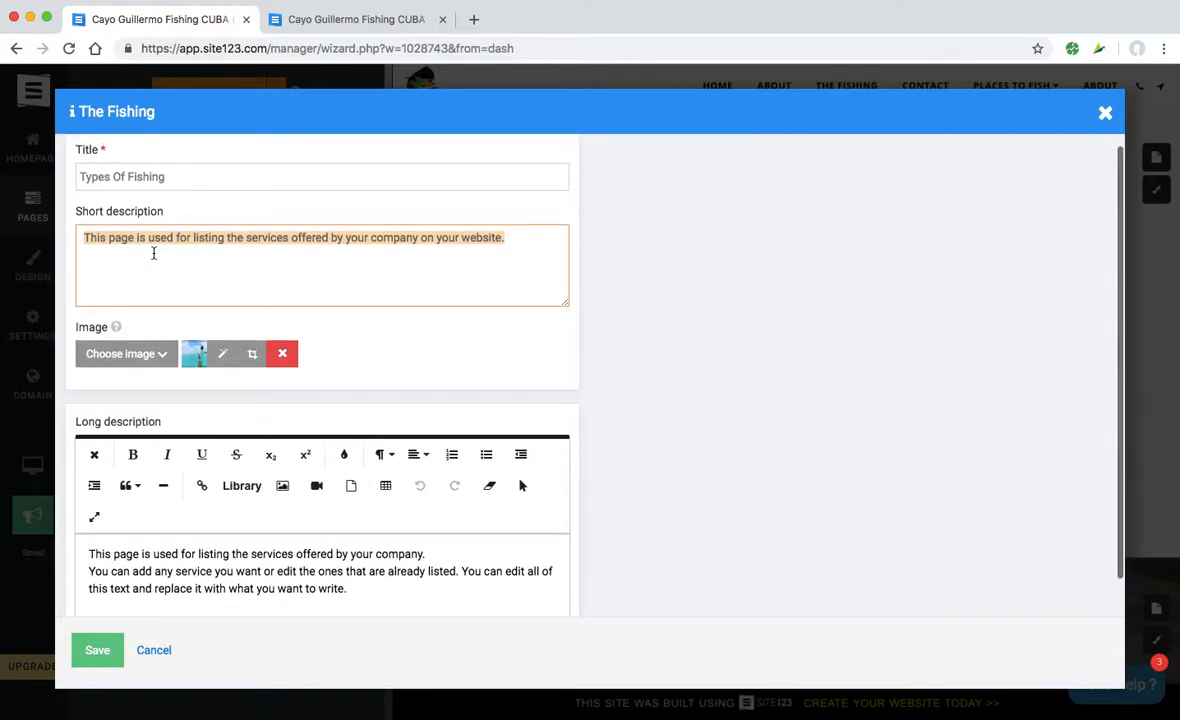
scroll(153, 253, up, 1)
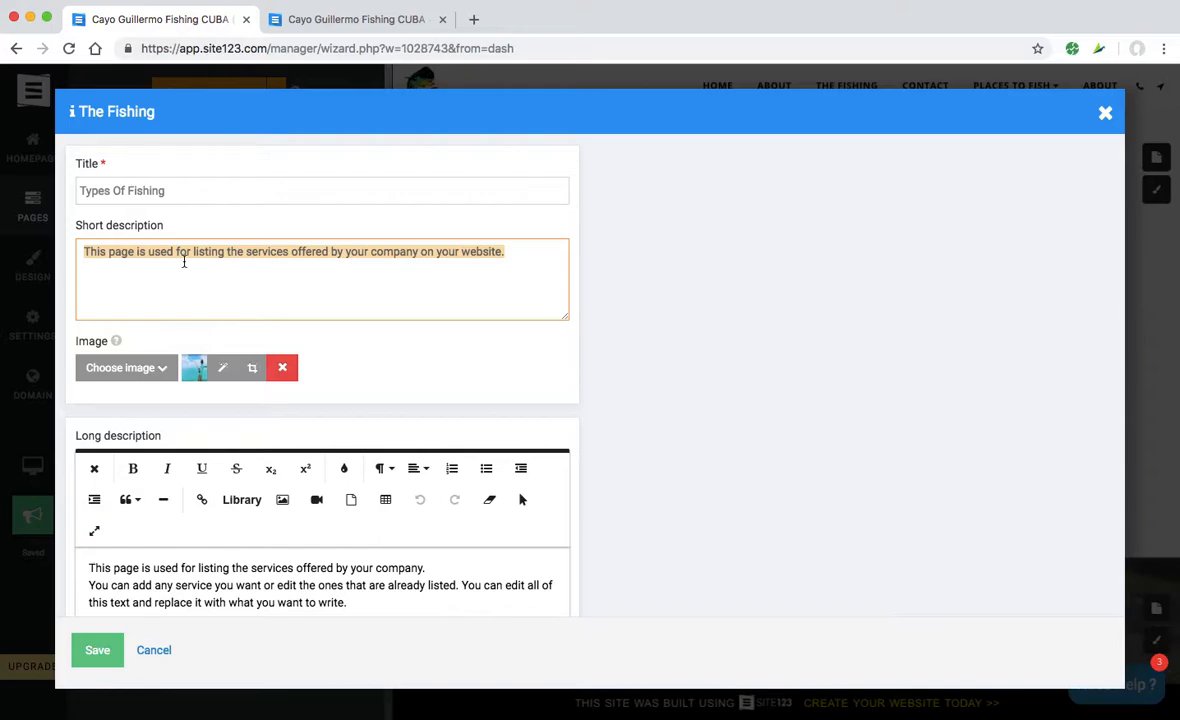
key(BackSpace)
- Replace the long description with a paragraph about mangrove and deep-sea fishing at Cayo Guillermo
scroll(250, 380, down, 2)
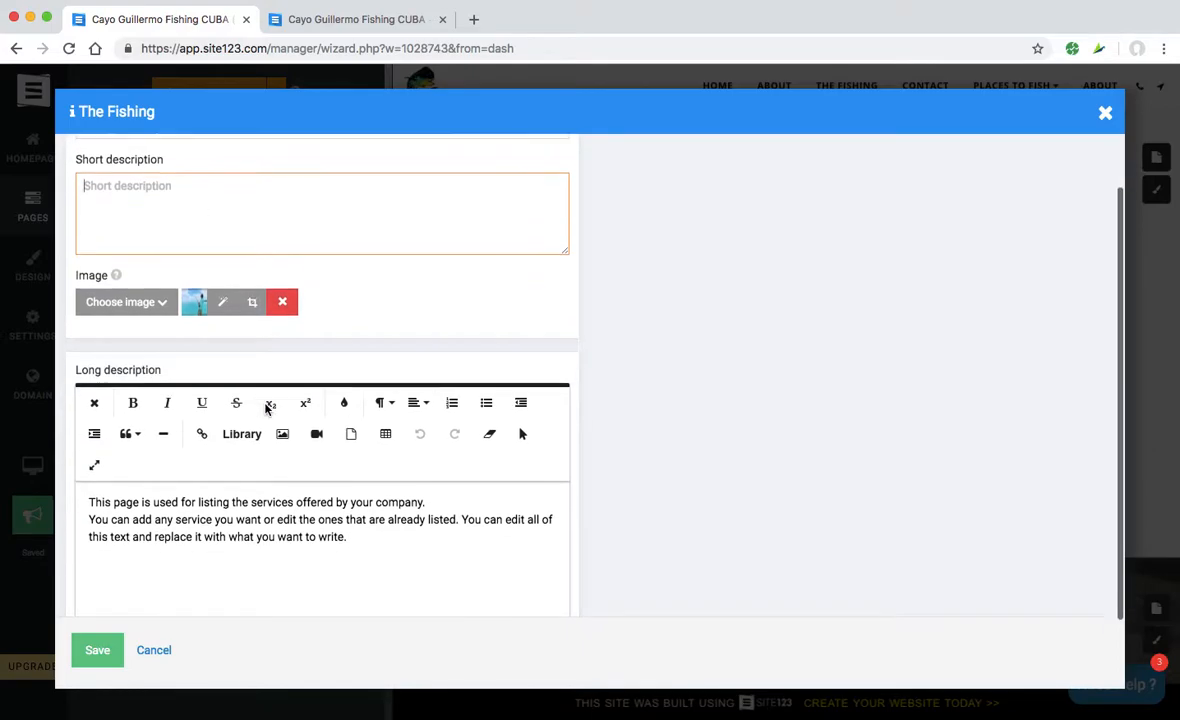
scroll(267, 408, down, 1)
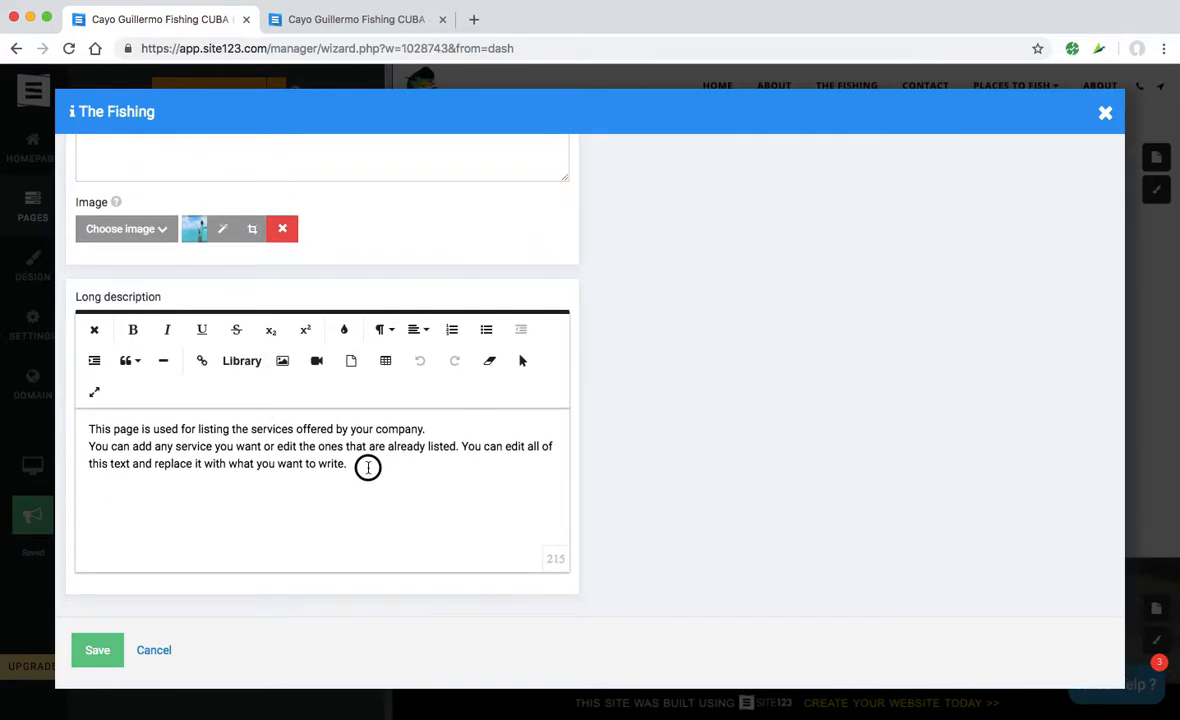
drag(352, 465, 71, 432)
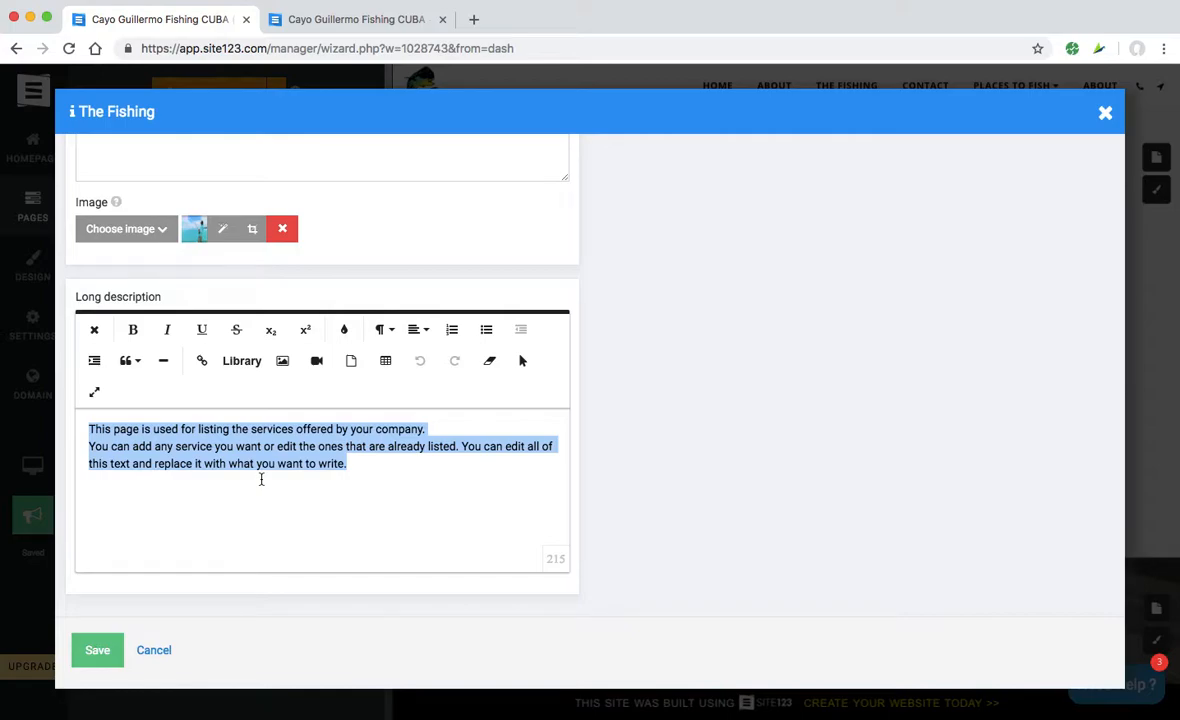
text(You can fish)
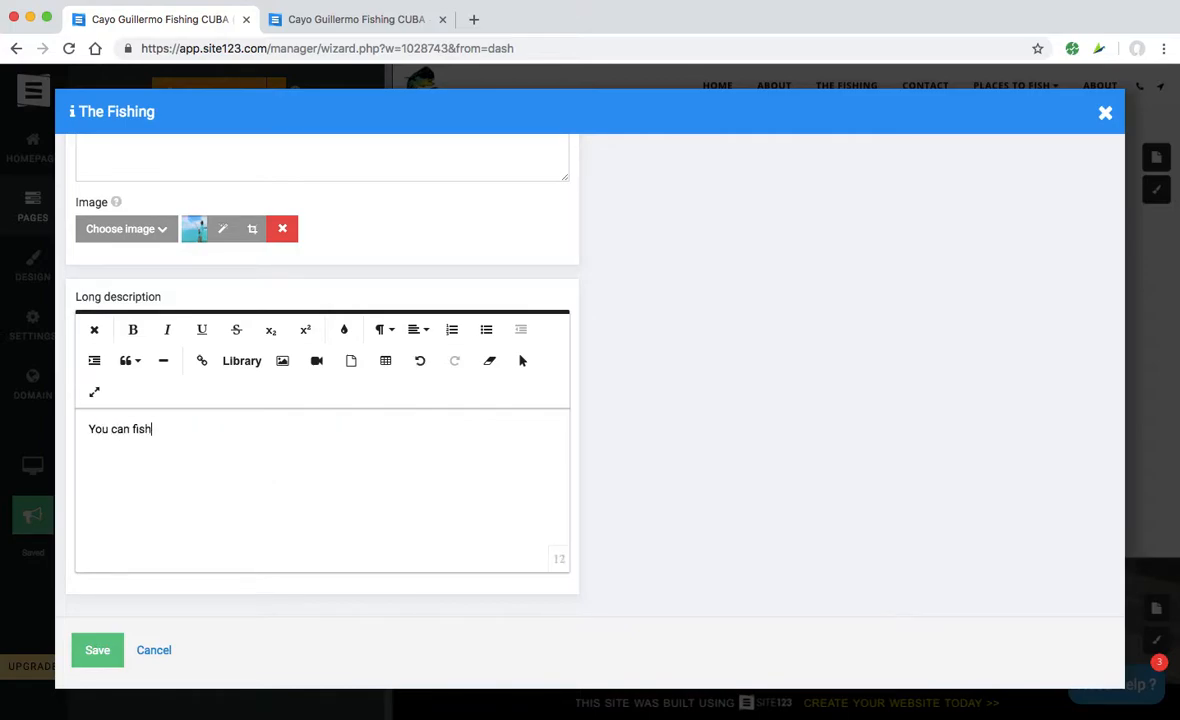
text( the mangroves or dee)
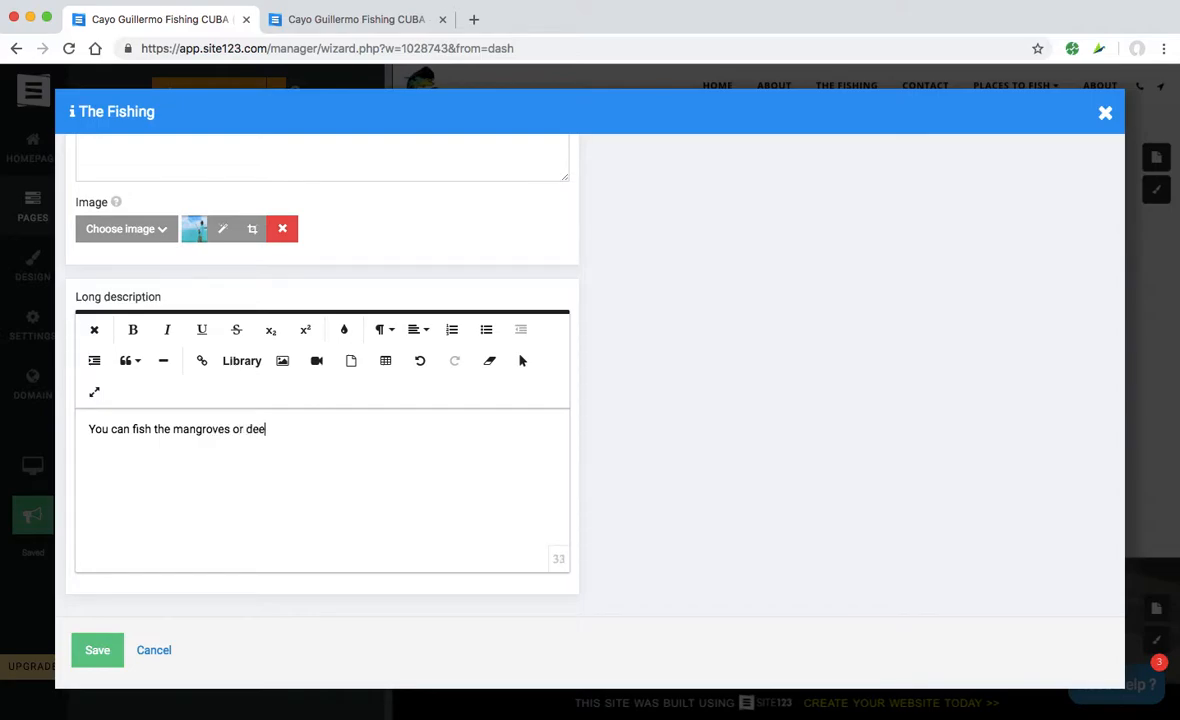
text(p sea in Cuba. Cayo Guill)
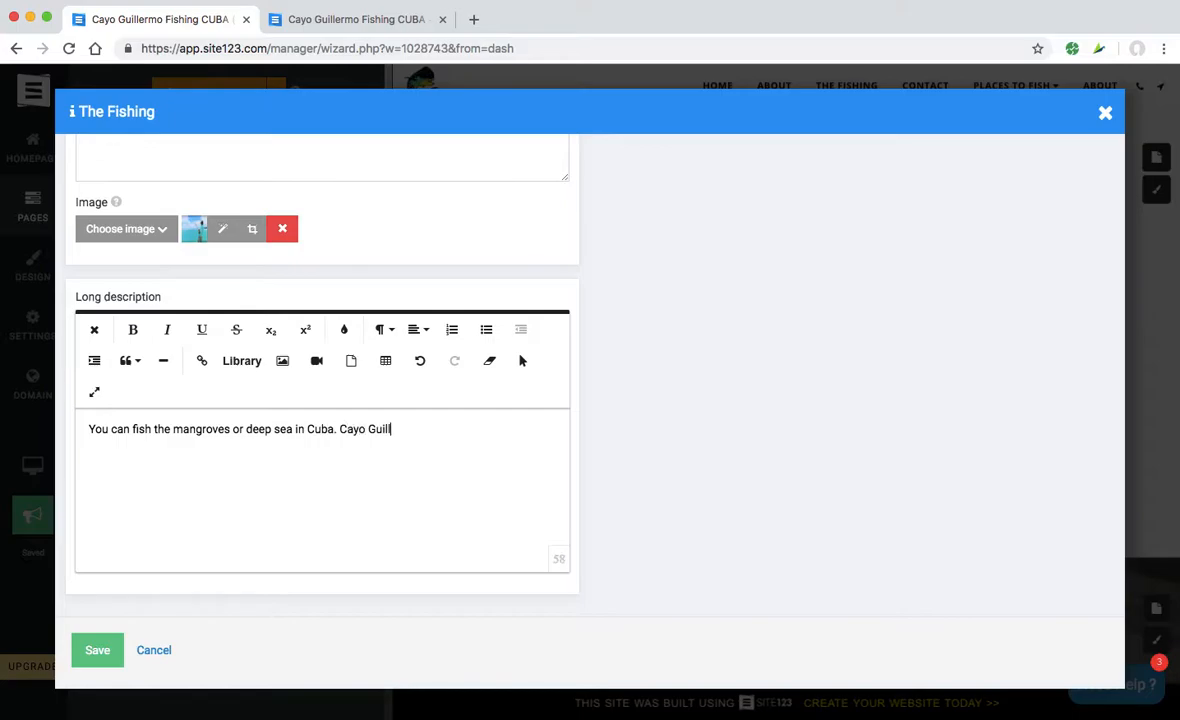
text(ermo is already way out into the ocean so to speak as it is)
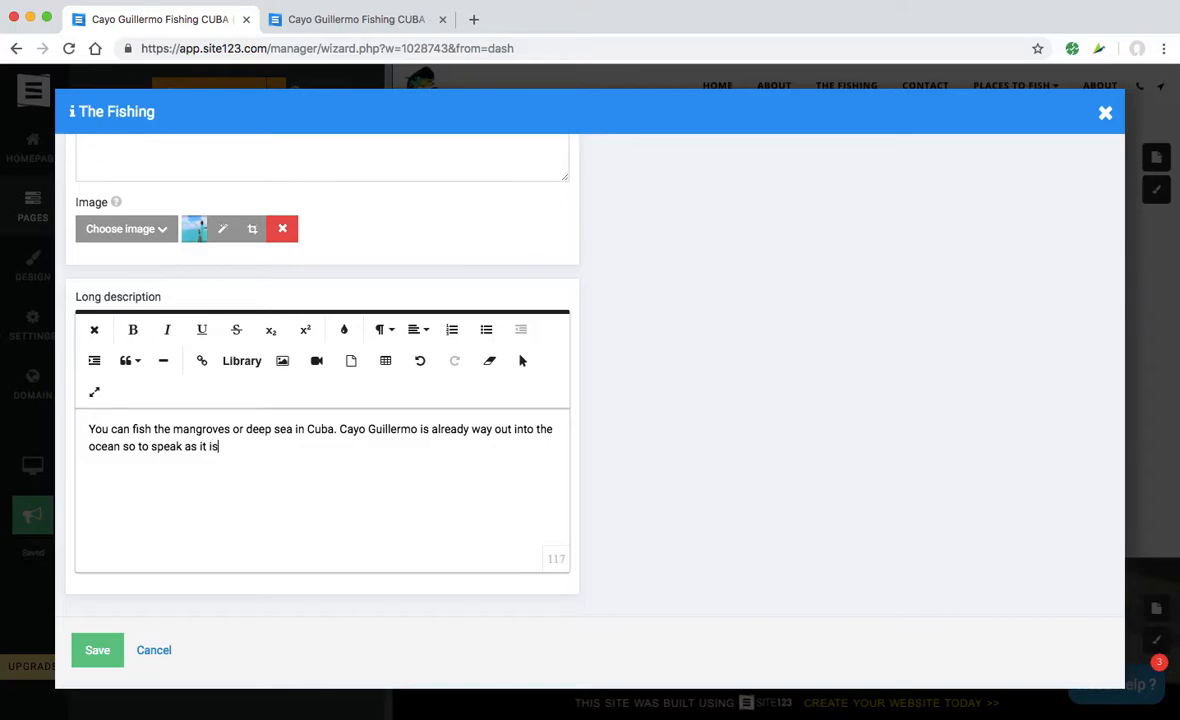
text( a big Cay)
key(BackSpace)
key(BackSpace)
key(BackSpace)
text(cay )
text(that i )
text( uninha)
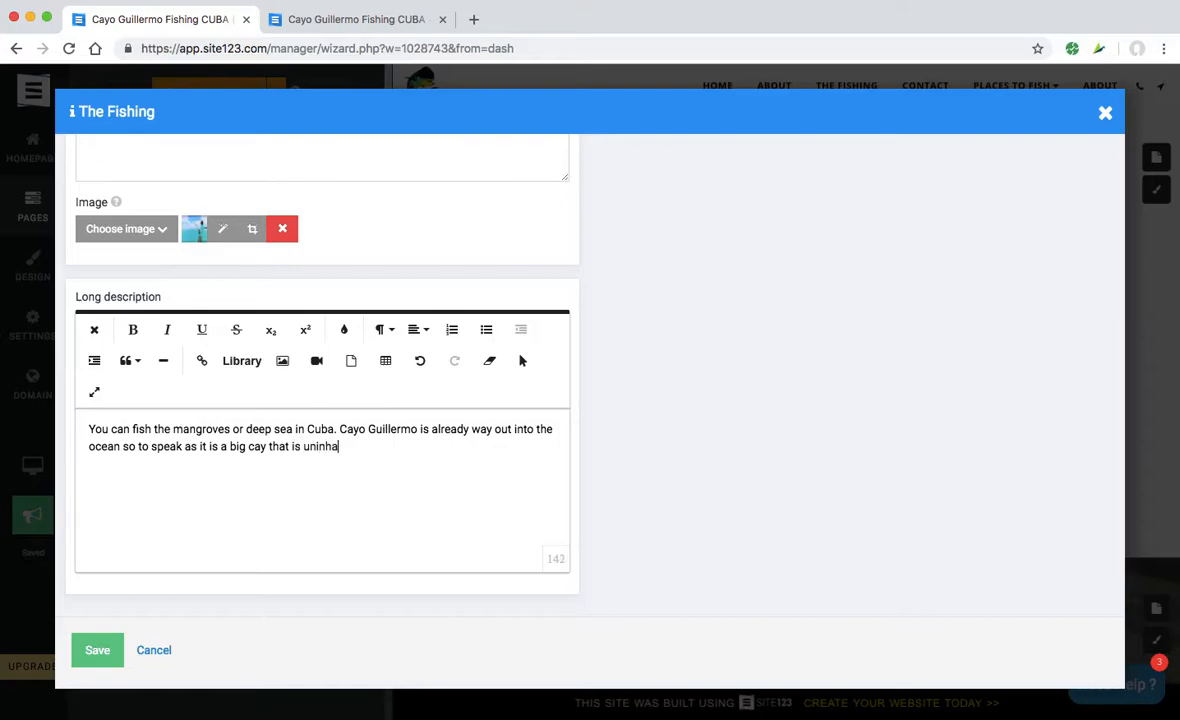
text(bited pretty much. The re)
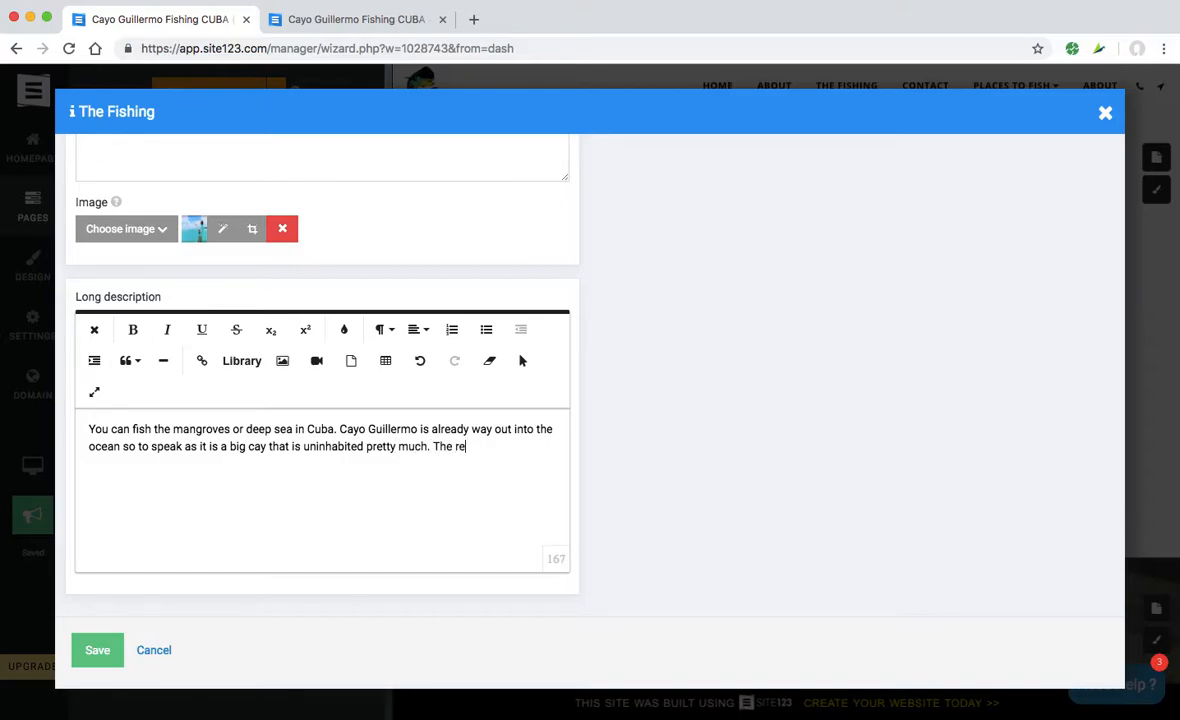
text(sorts have ther)
key(BackSpace)
text(ir staf)
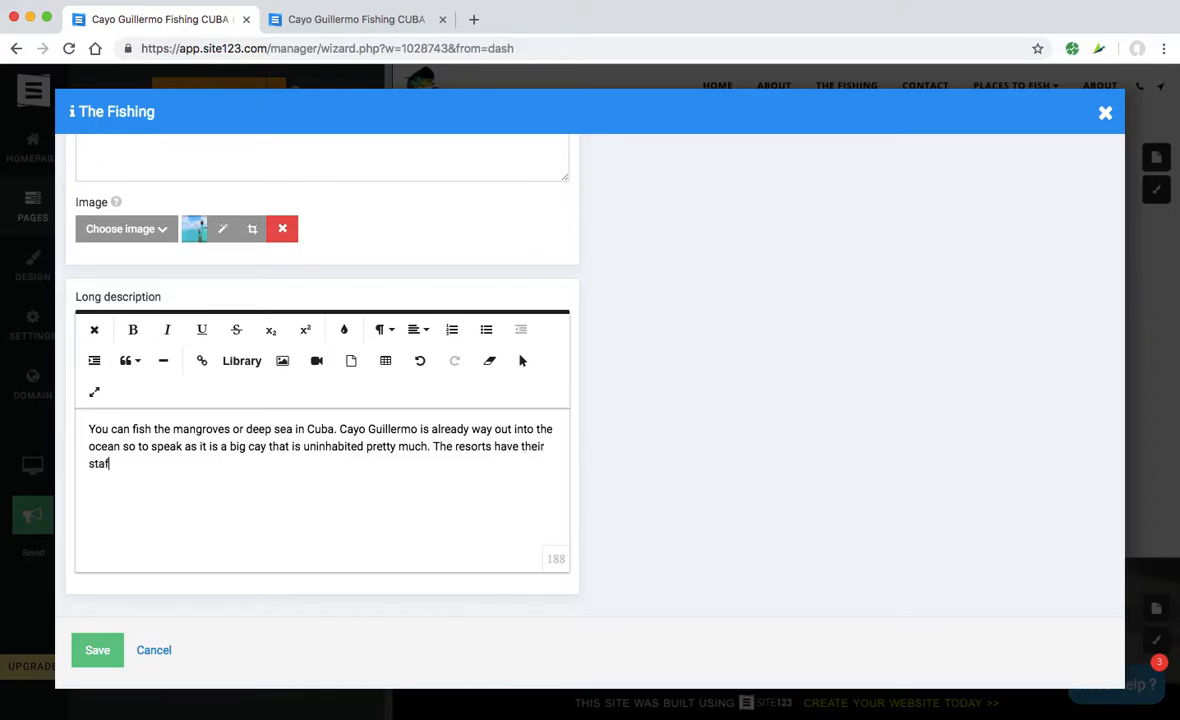
text(f bussed in from the neares t )
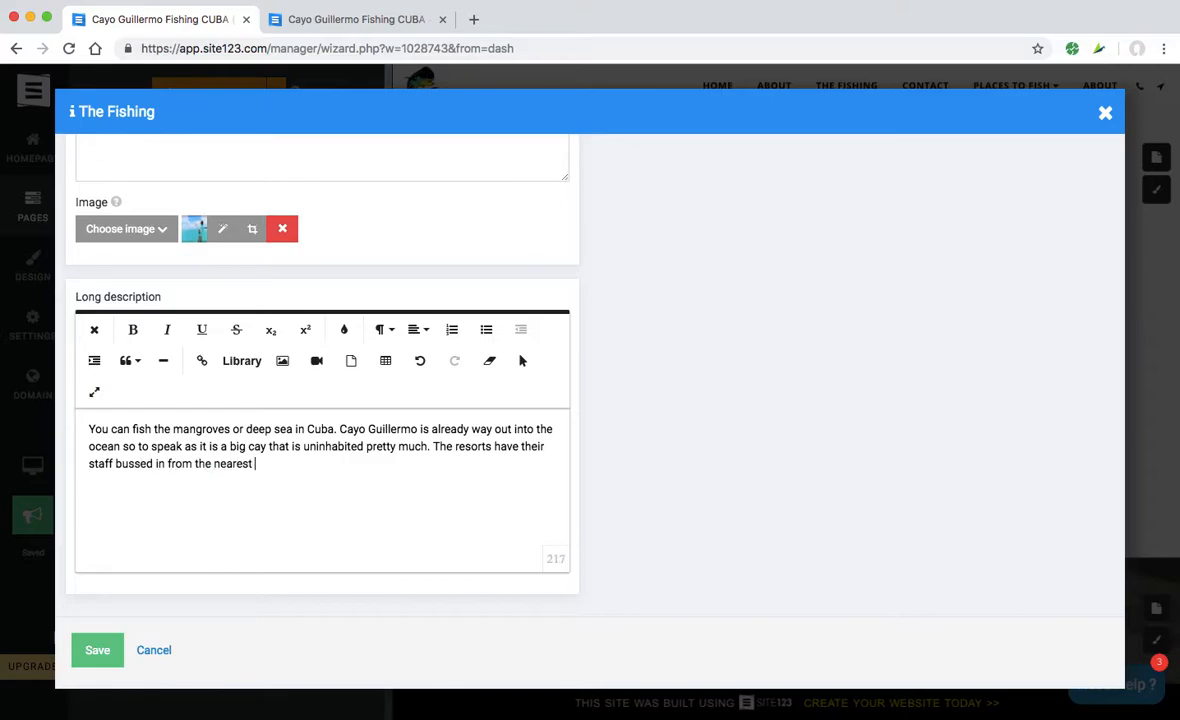
text(town Morron.)
- Correct the town name 'Morron' to 'Moron' and save the Types Of Fishing item
scroll(258, 480, down, 1)
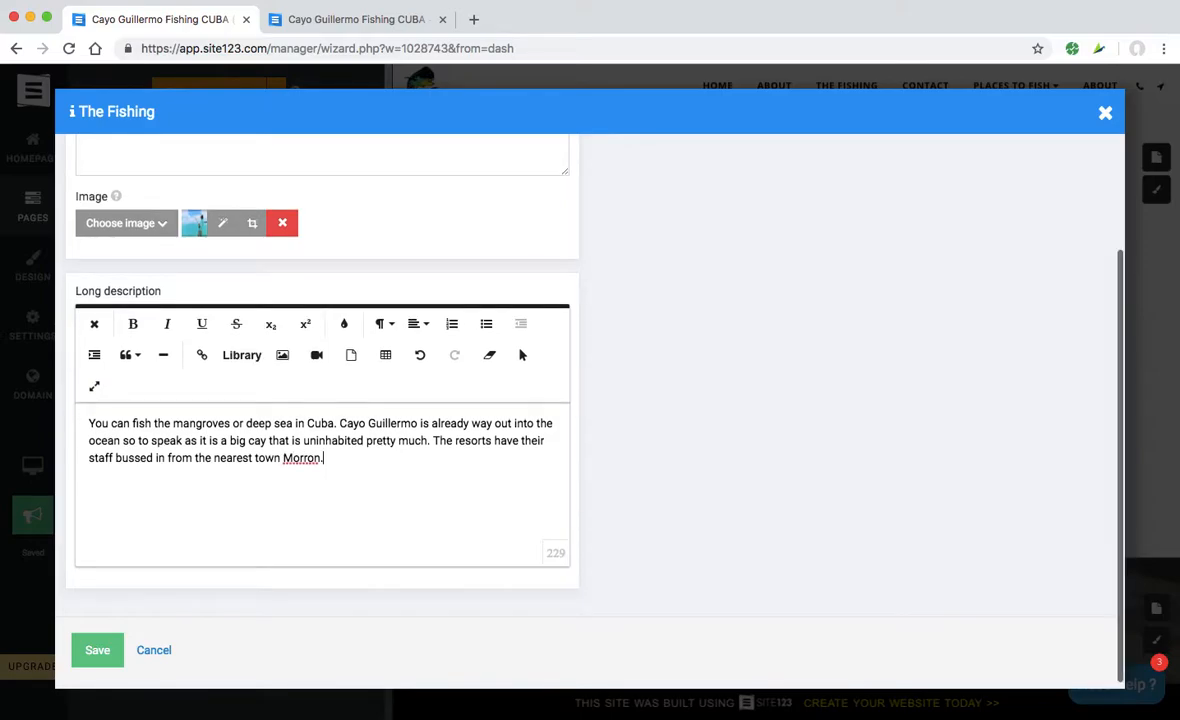
click(308, 458)
key(BackSpace)
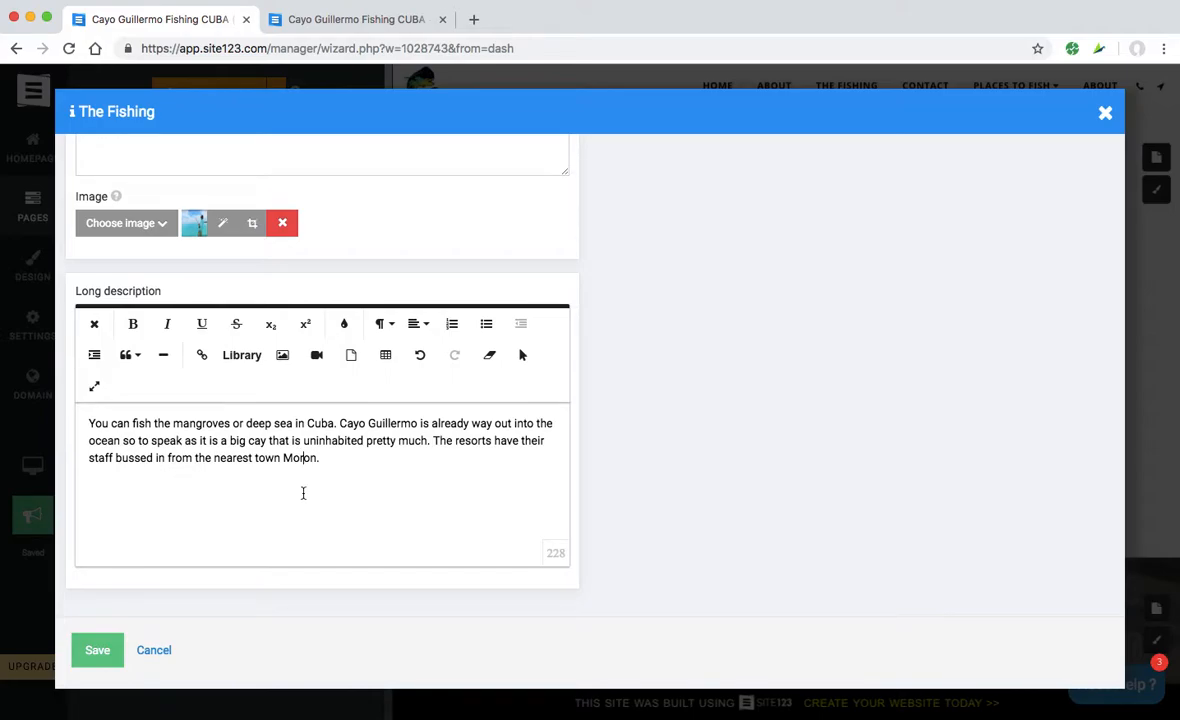
click(100, 650)
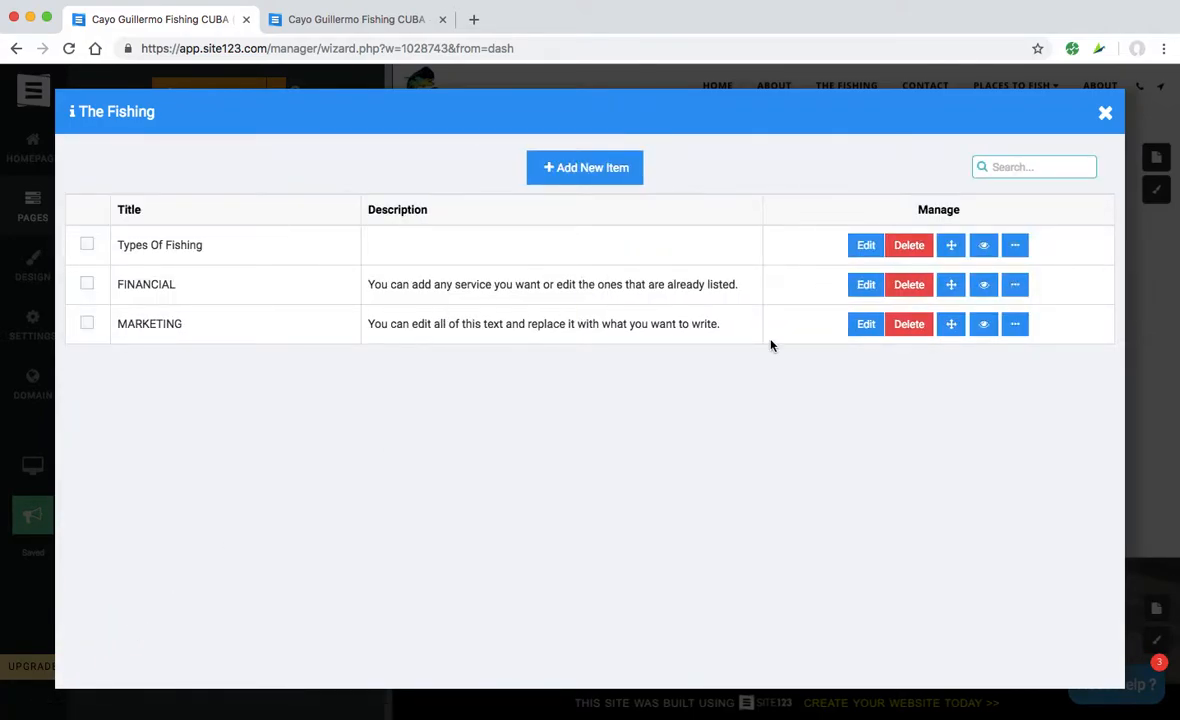
- Rename the FINANCIAL item to 'Tarpon' and clear its short description
click(867, 288)
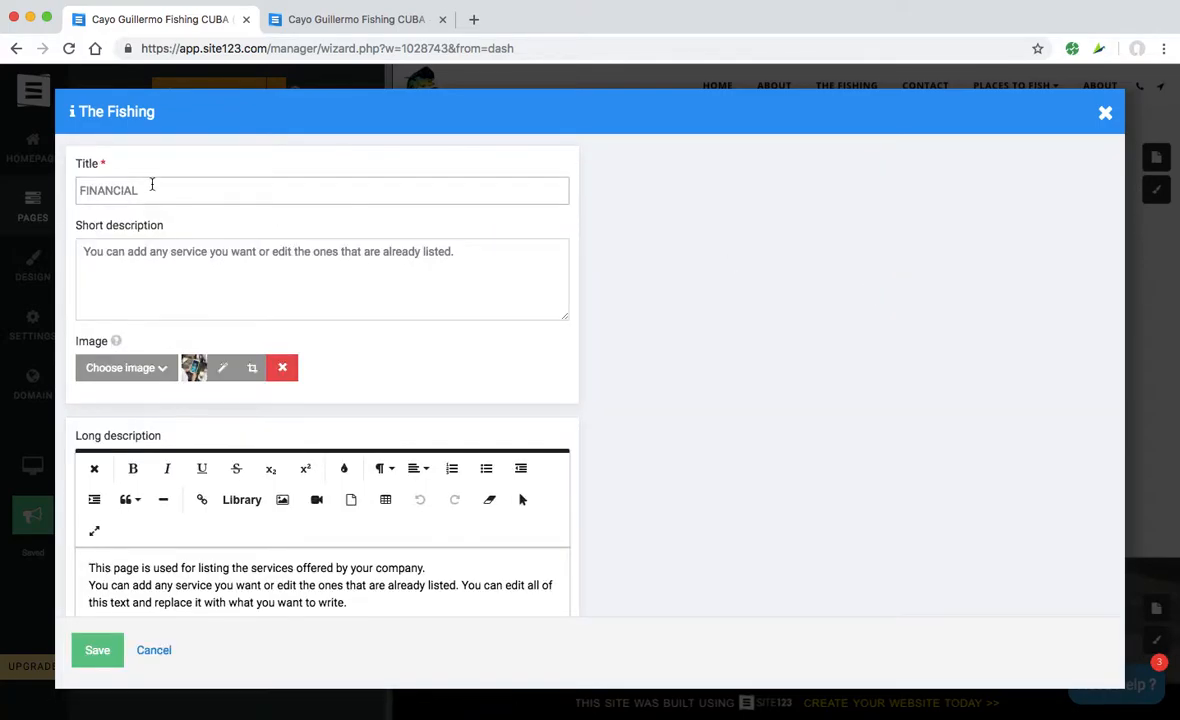
double_click(152, 185)
text(Tarpon)
click(160, 253)
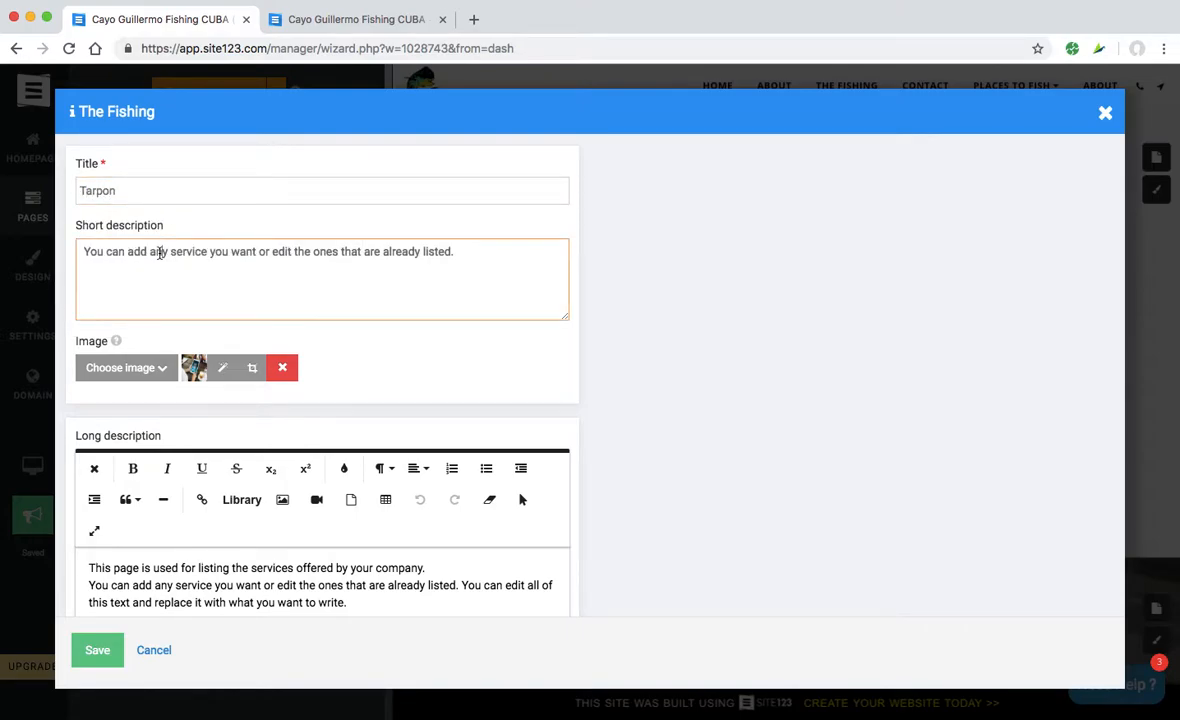
triple_click(160, 253)
key(BackSpace)
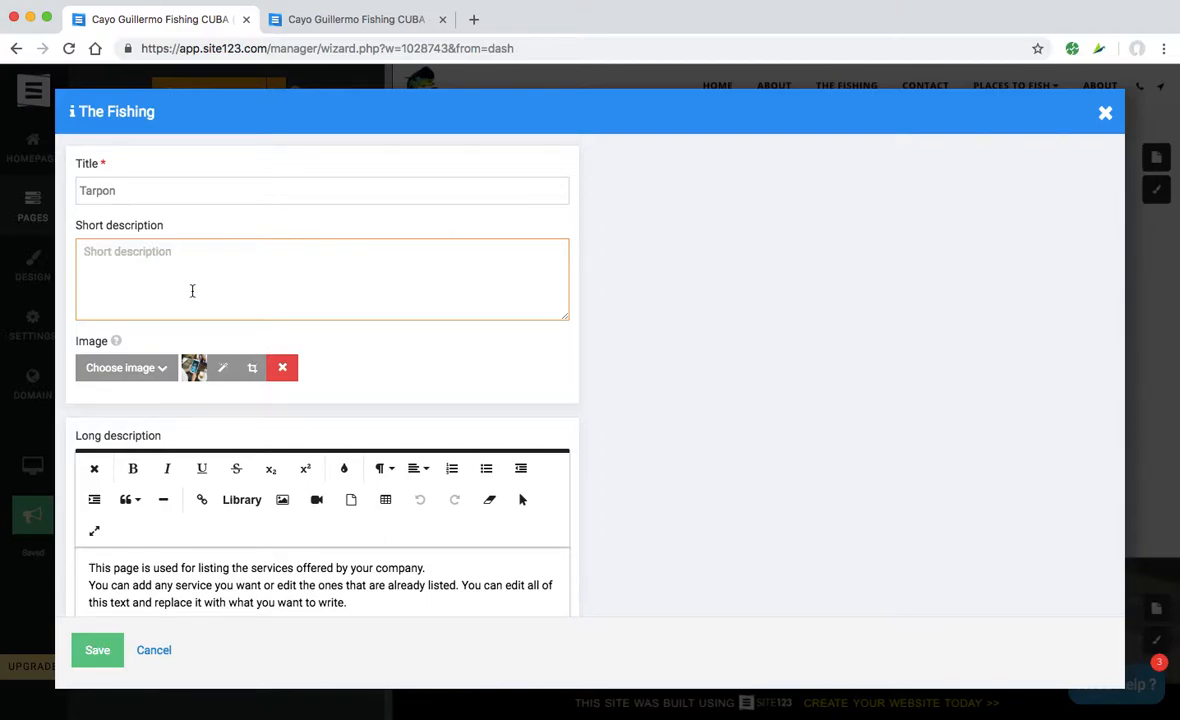
- Upload cuba-tarpon00.jpg as the Tarpon item's photo and save the item
click(122, 367)
click(110, 398)
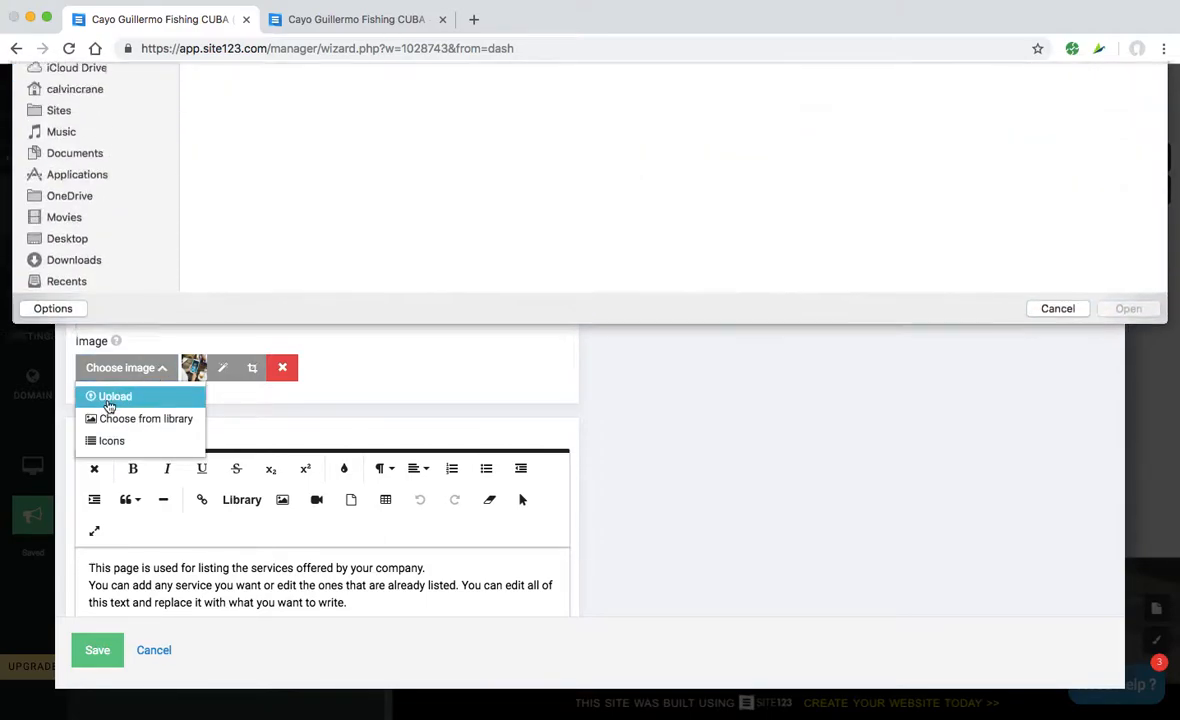
click(418, 157)
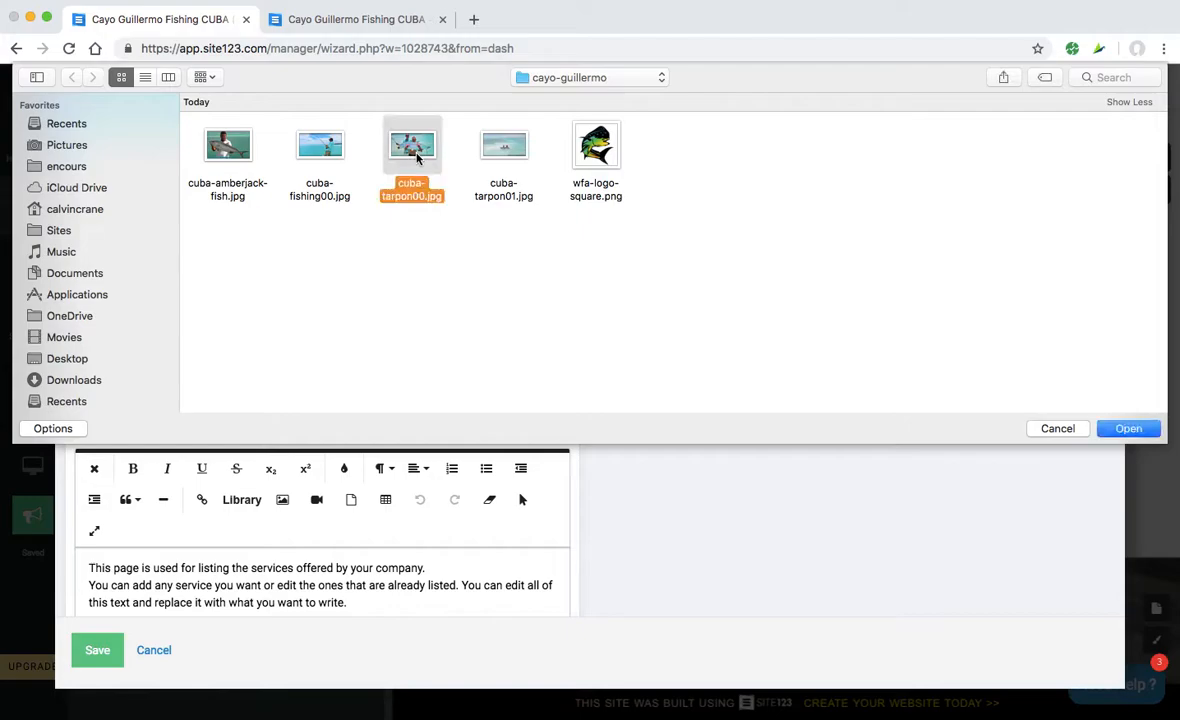
click(1125, 428)
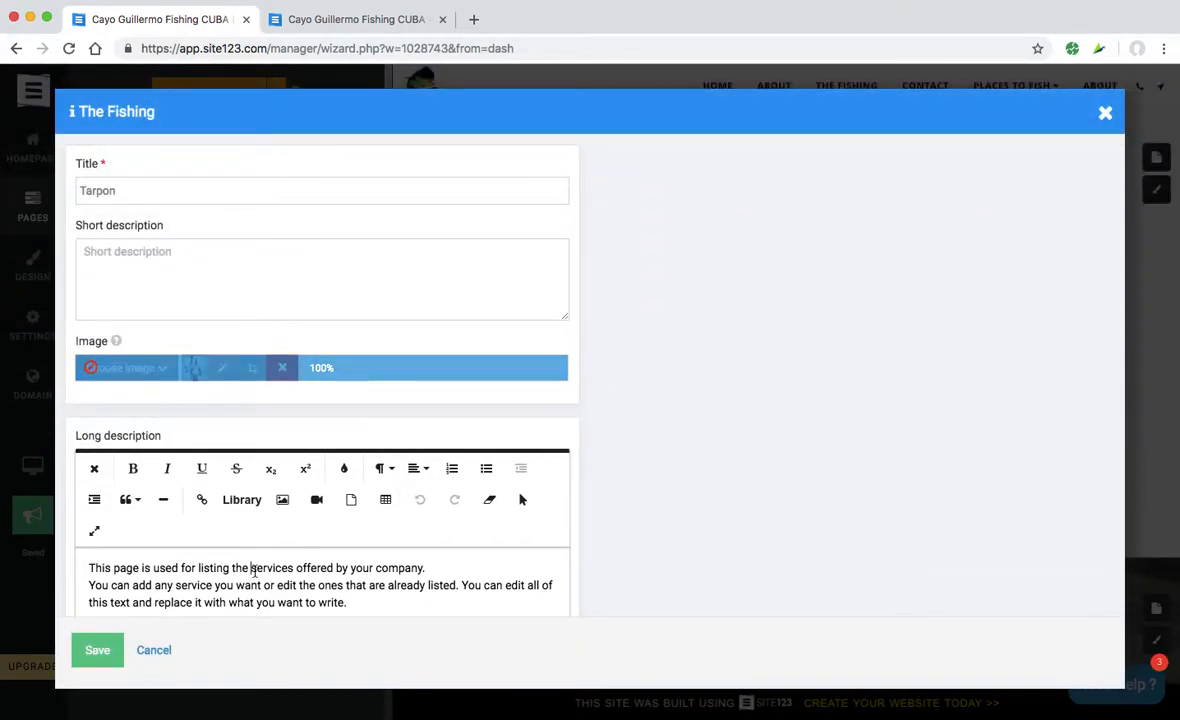
scroll(255, 568, down, 2)
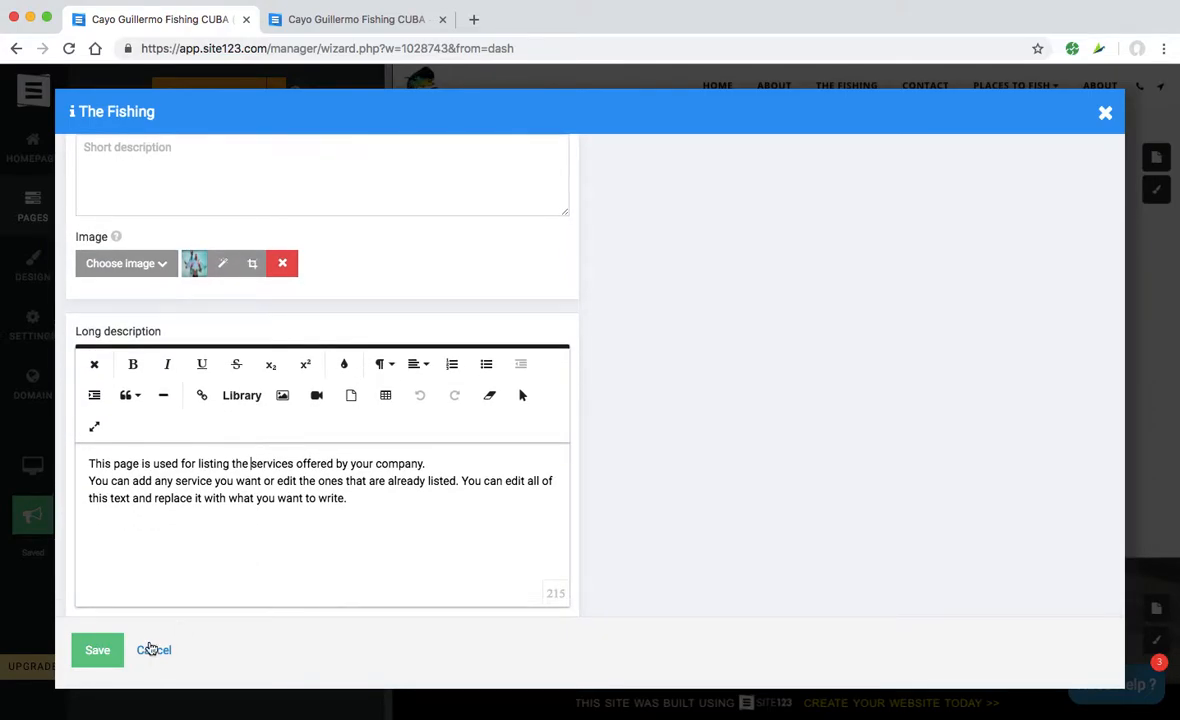
click(96, 648)
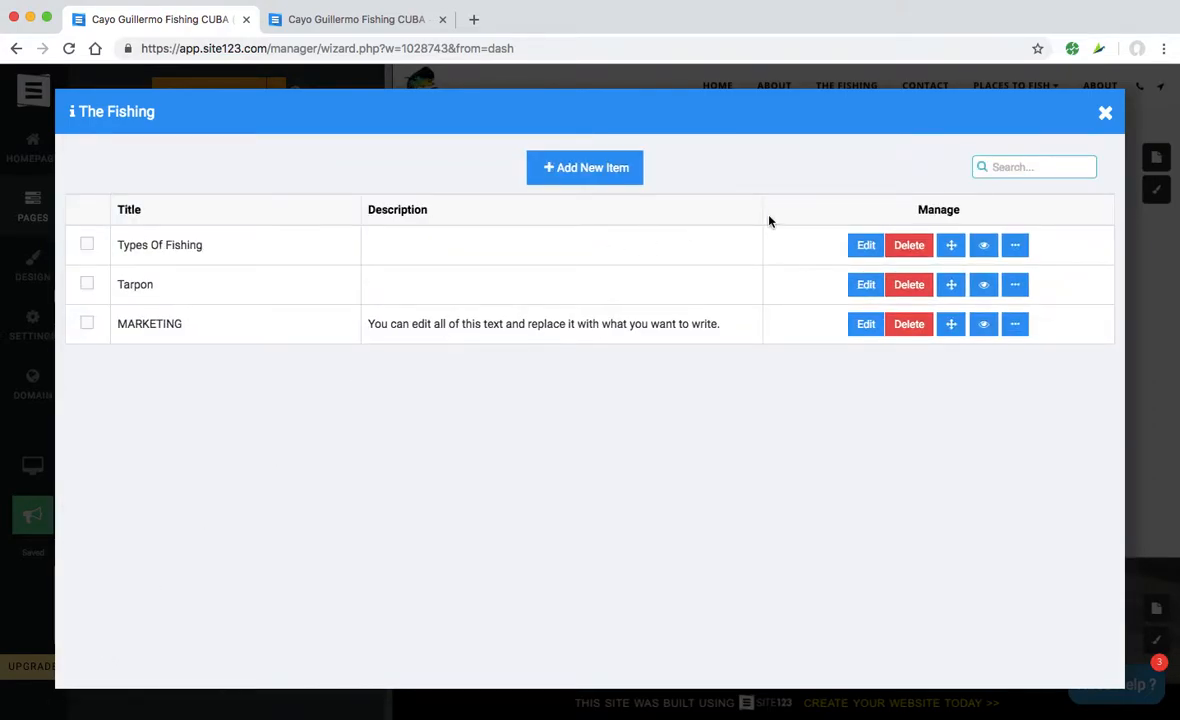
- Give the MARKETING item the uploaded cuba-tarpon01.jpg photo and save it
click(865, 324)
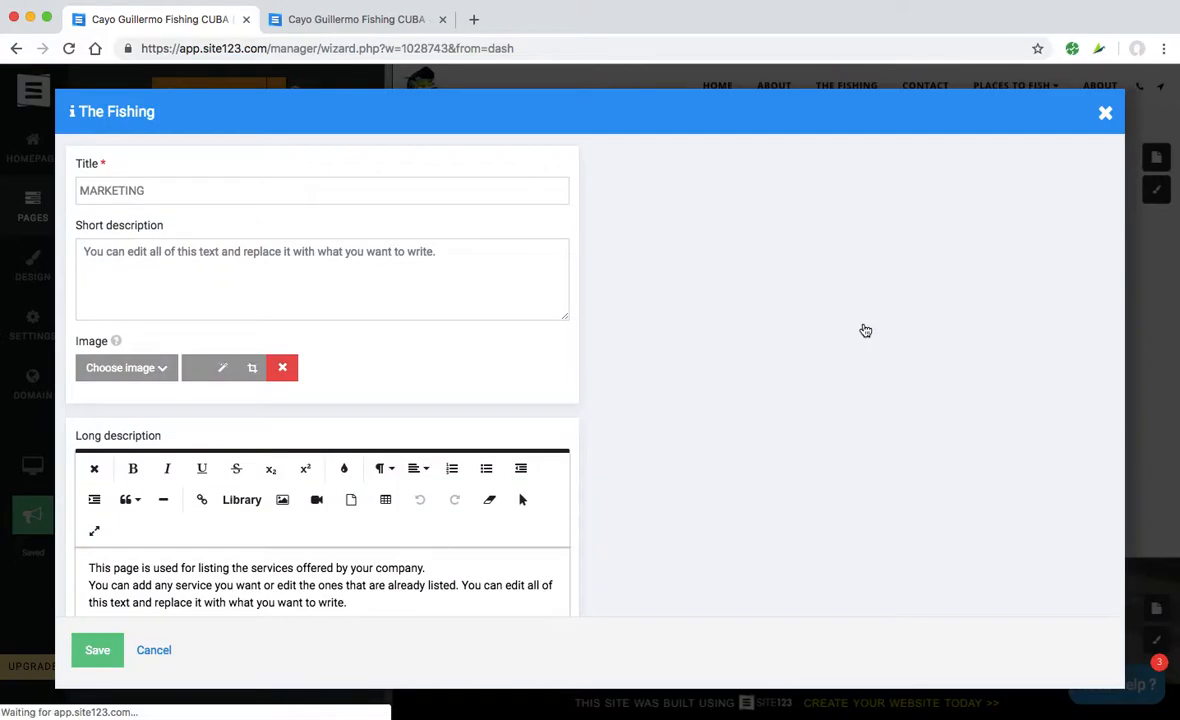
click(146, 370)
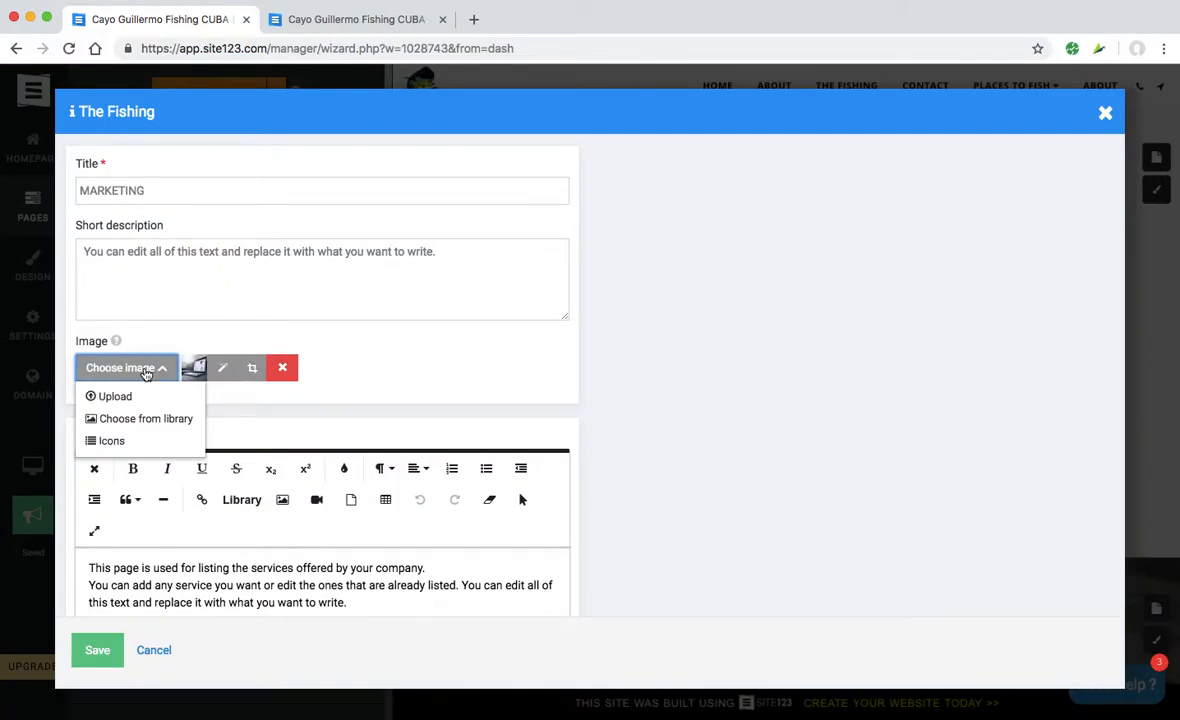
click(130, 397)
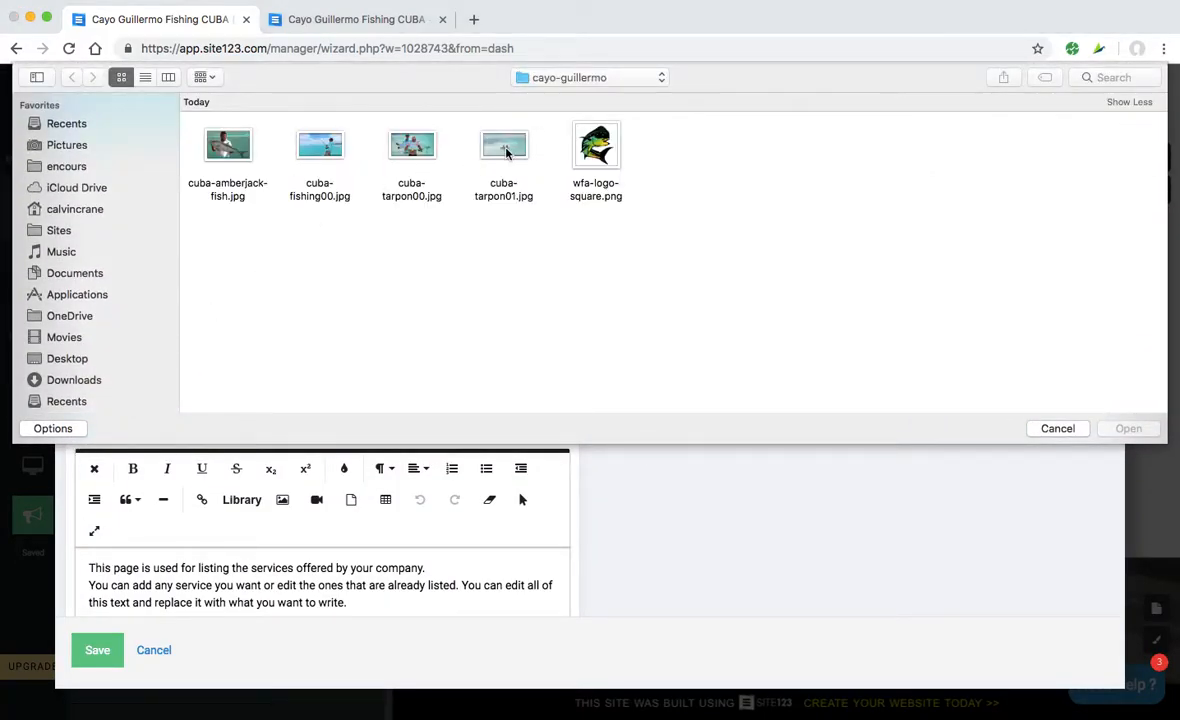
click(507, 150)
click(1128, 398)
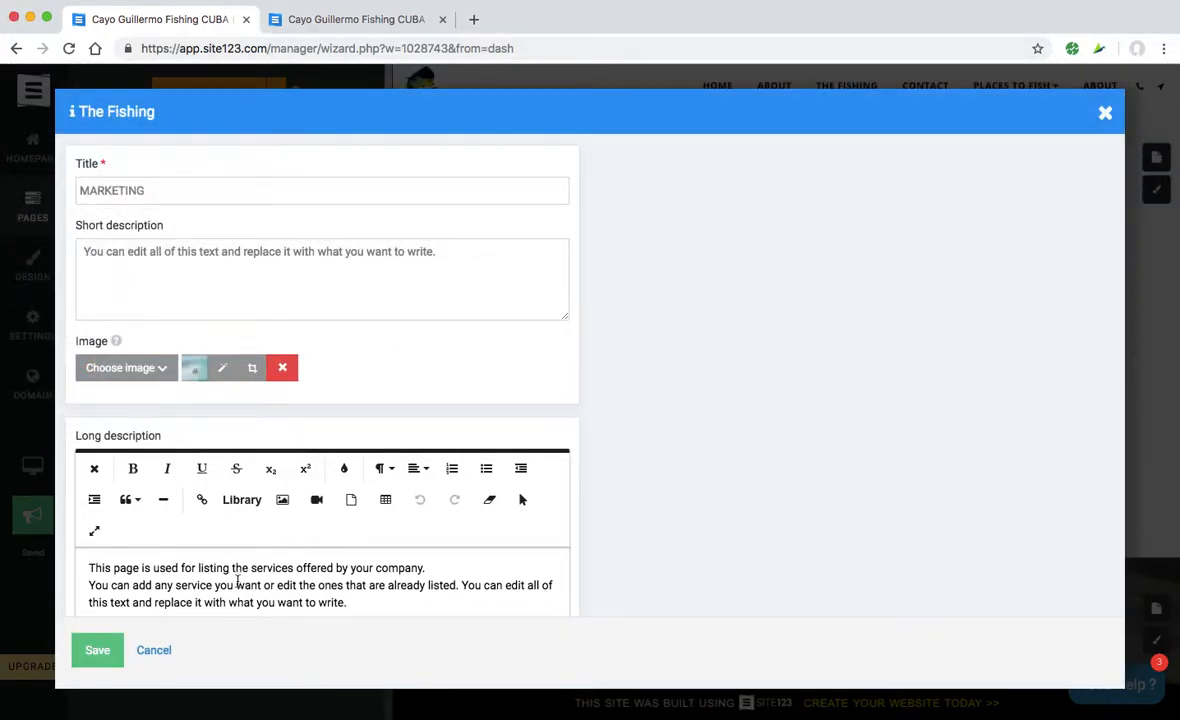
click(104, 652)
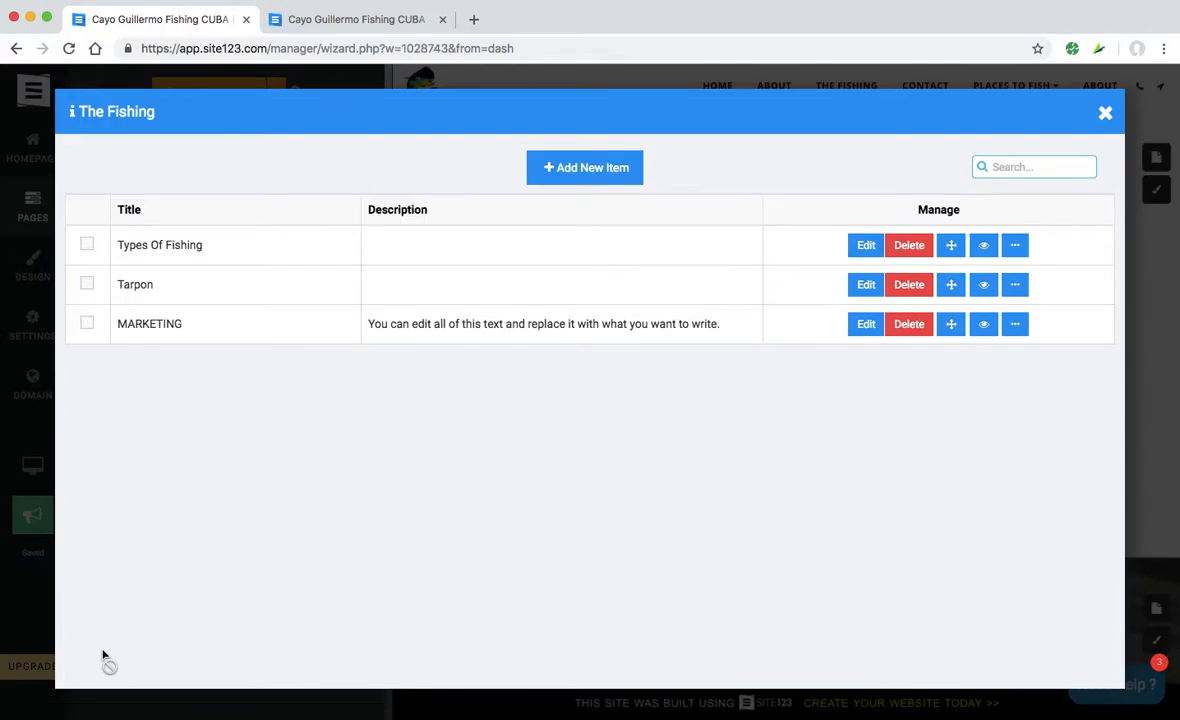
- Close the fishing items list and publish the site
click(1106, 113)
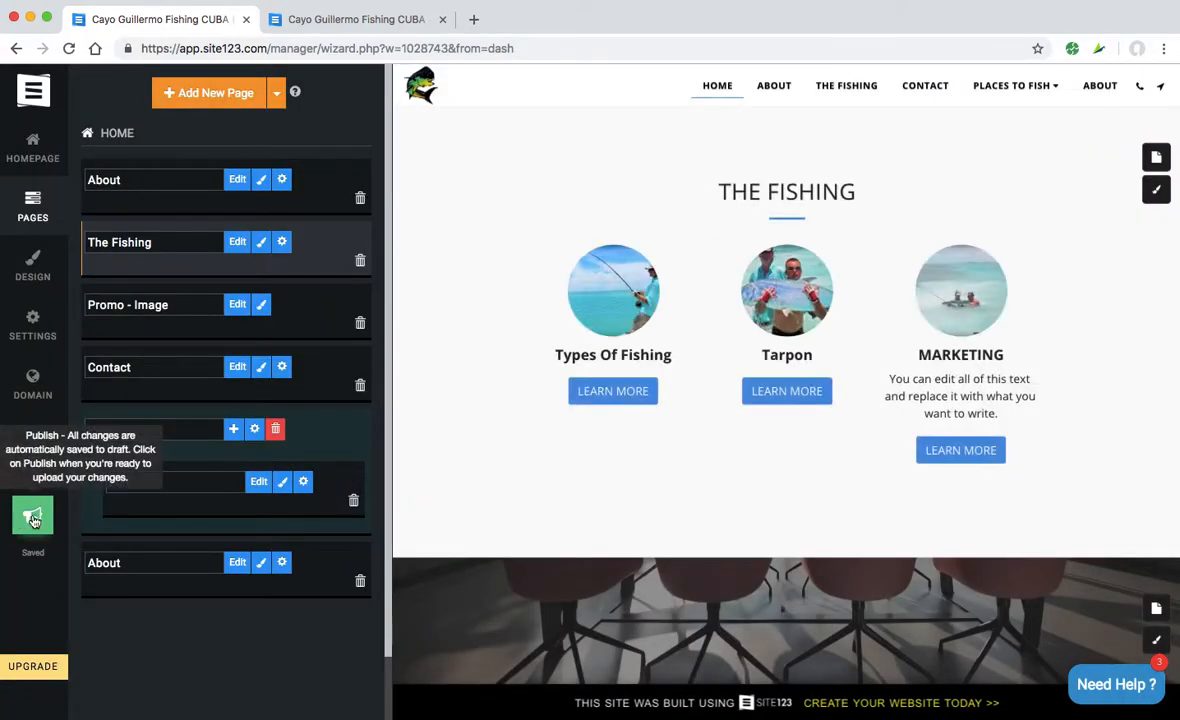
click(34, 518)
click(144, 527)
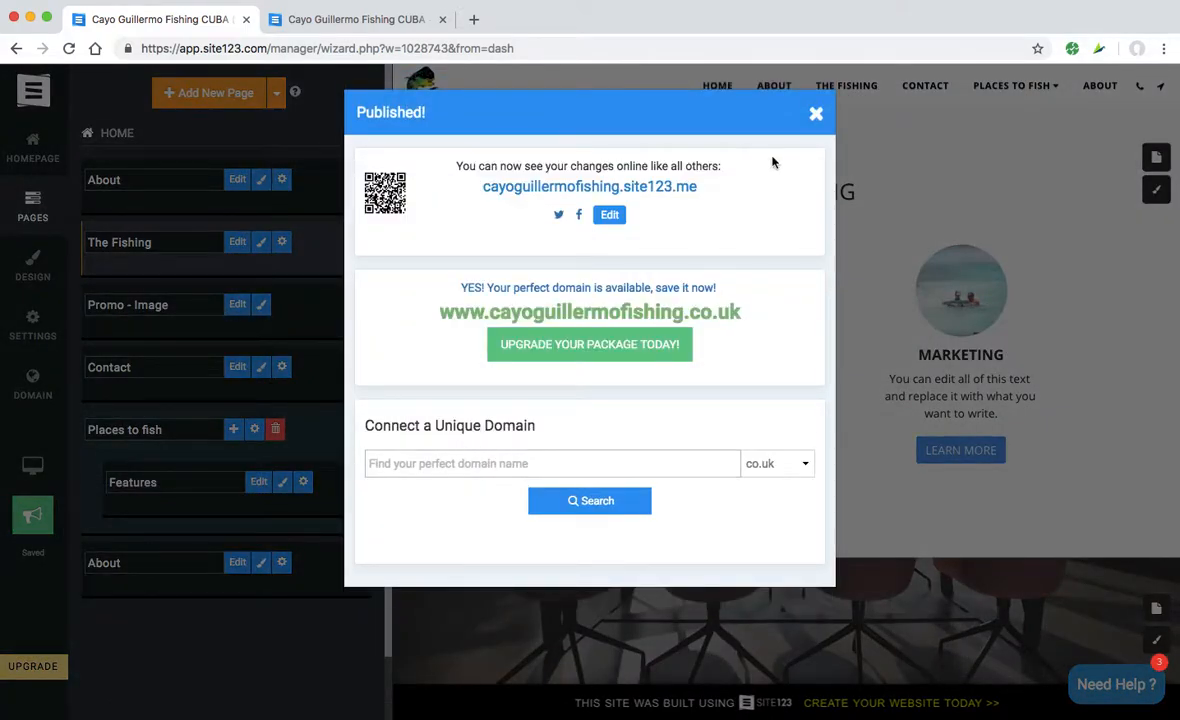
click(816, 116)
- Reload the live site, view the Types Of Fishing detail page, then return home
click(363, 20)
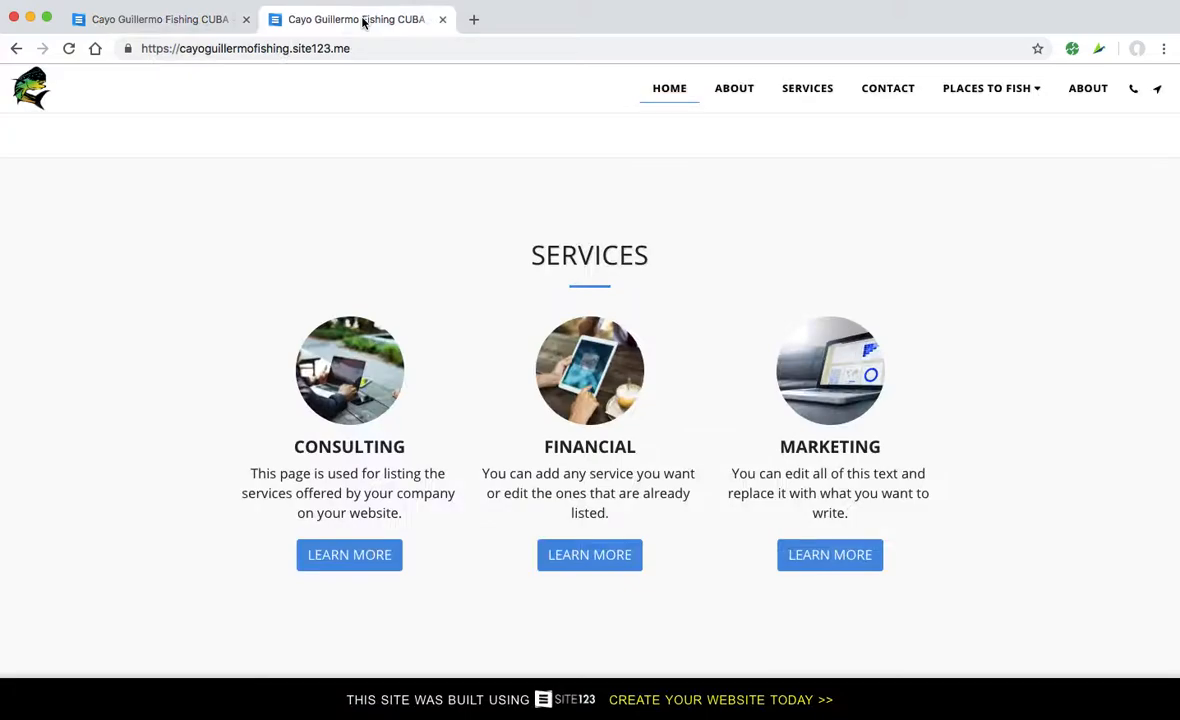
scroll(217, 357, down, 1)
scroll(217, 357, up, 1)
key(super+r)
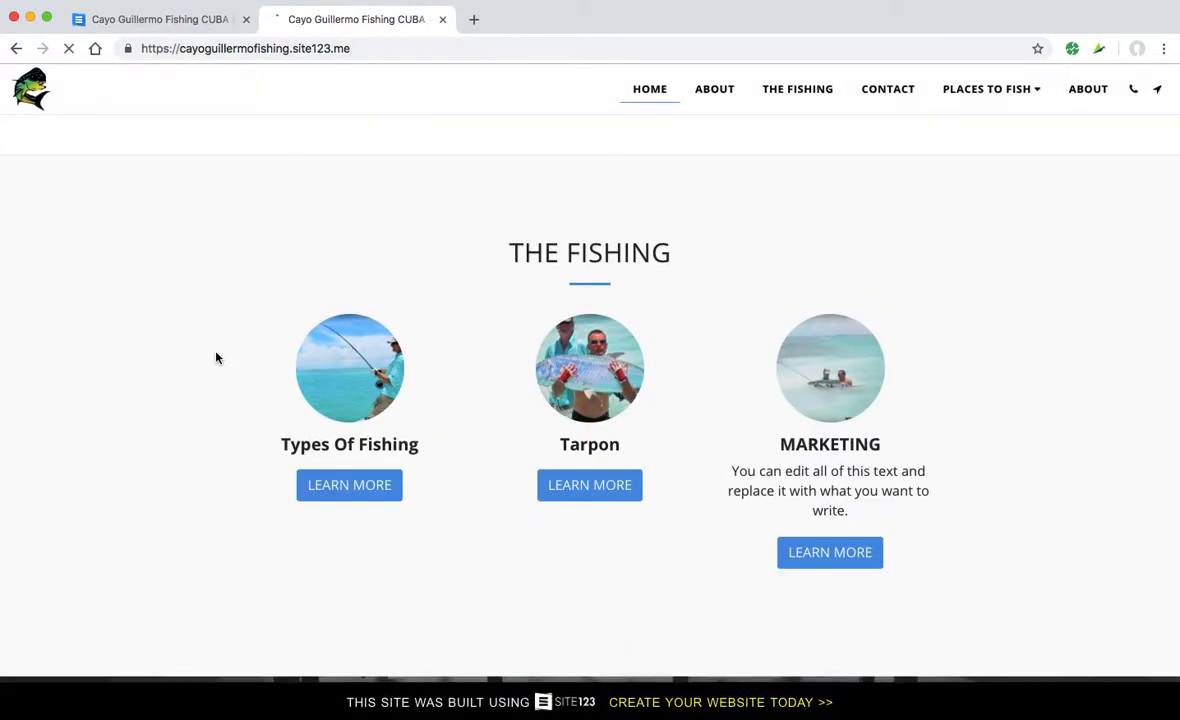
click(351, 489)
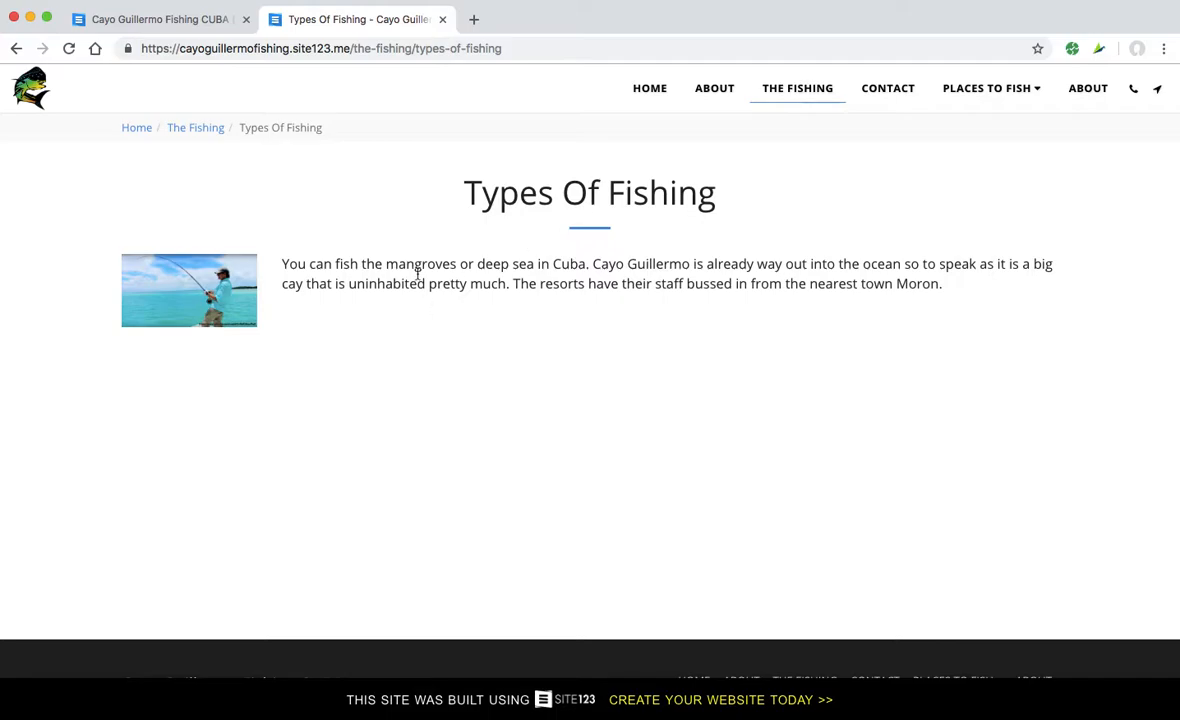
click(16, 48)
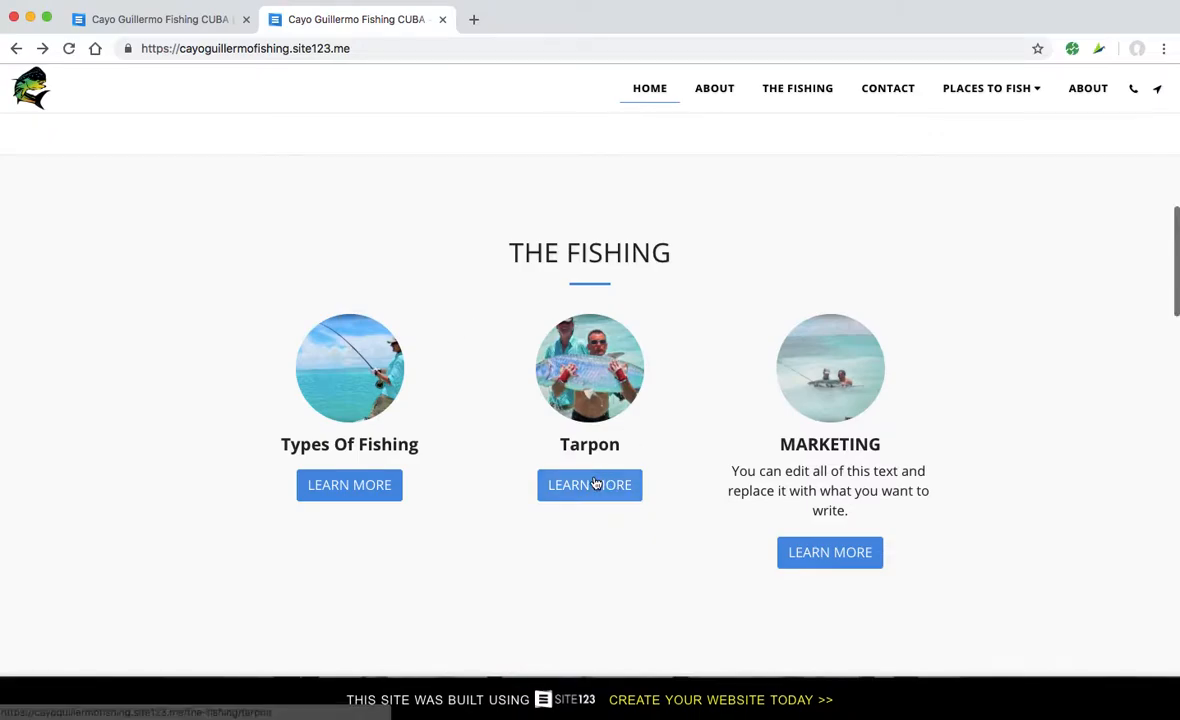
- Scroll the live home page to check The Fishing section's new item photos
scroll(856, 469, down, 2)
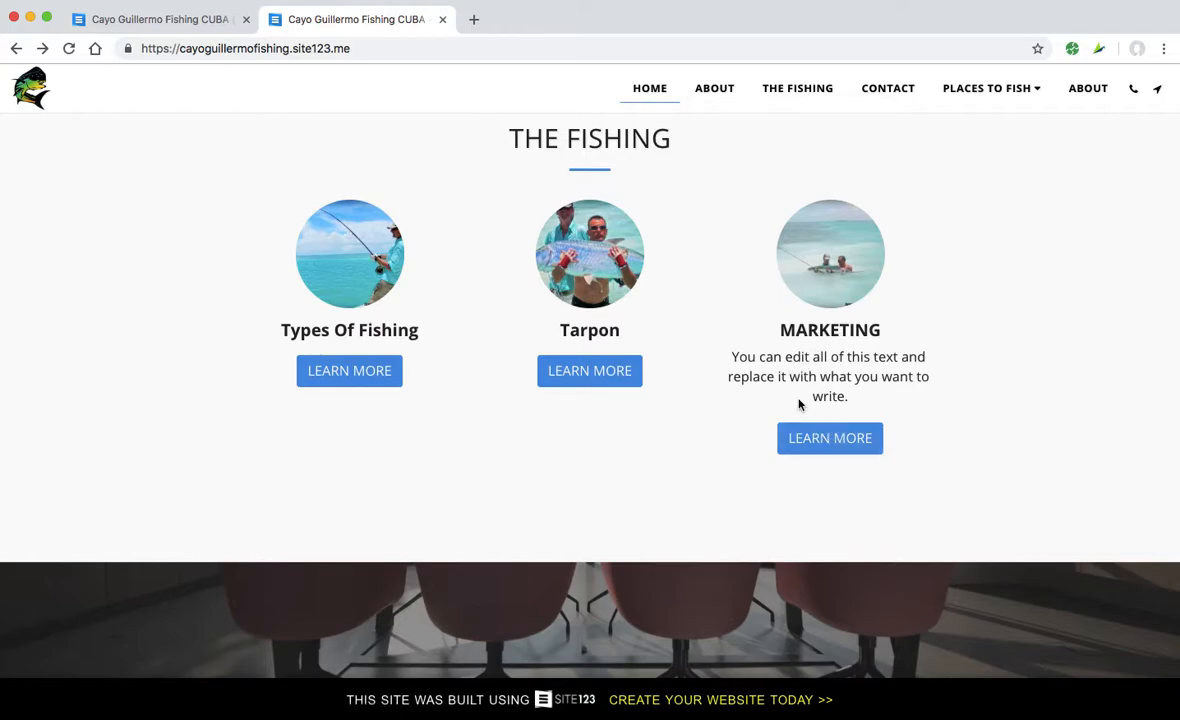
scroll(813, 362, up, 2)
scroll(814, 366, down, 6)
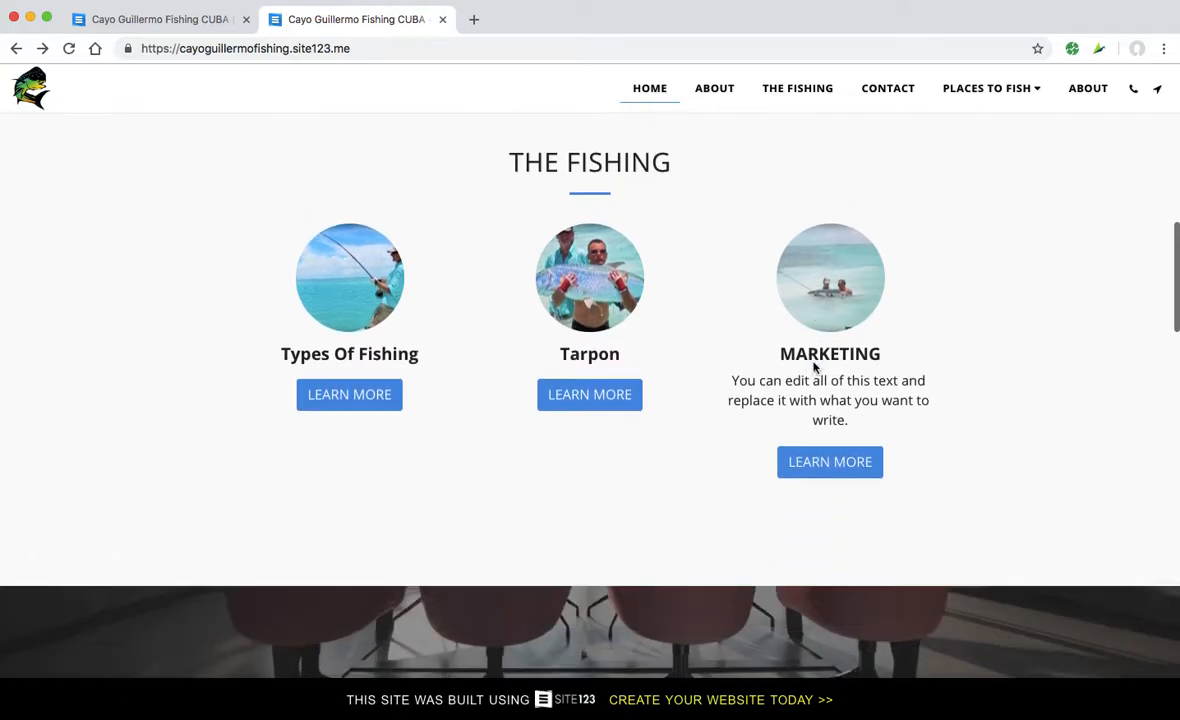
scroll(813, 366, down, 3)
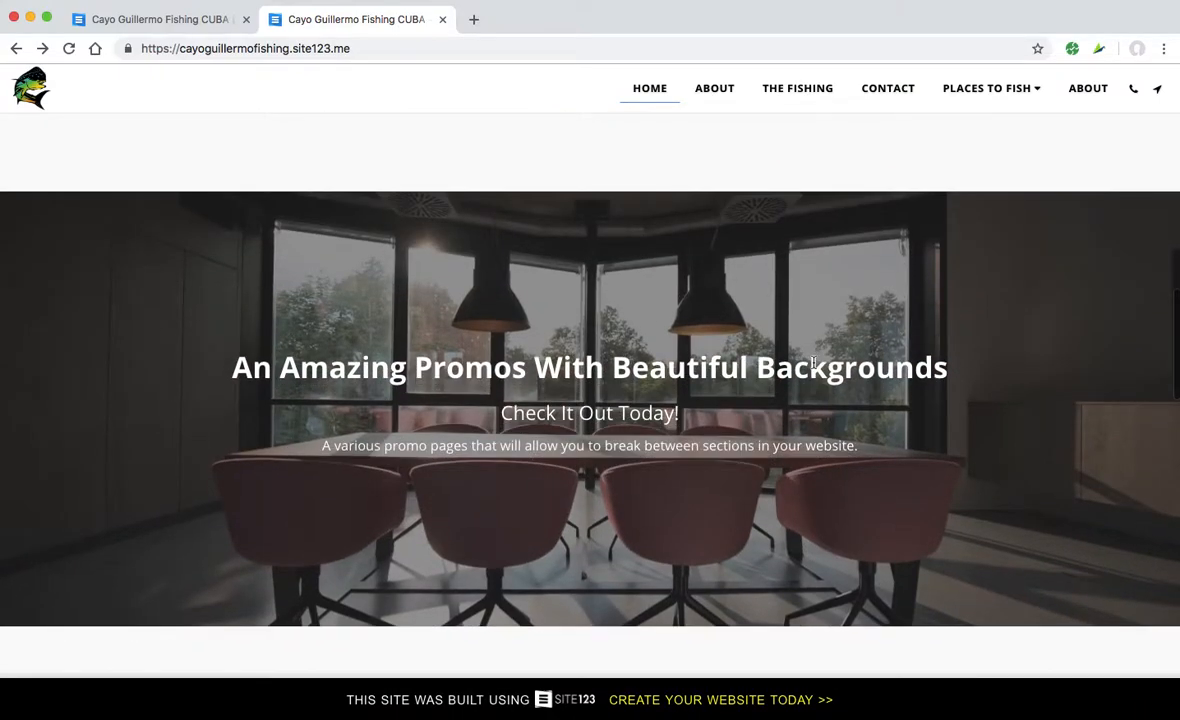
scroll(813, 362, down, 2)
scroll(813, 362, down, 6)
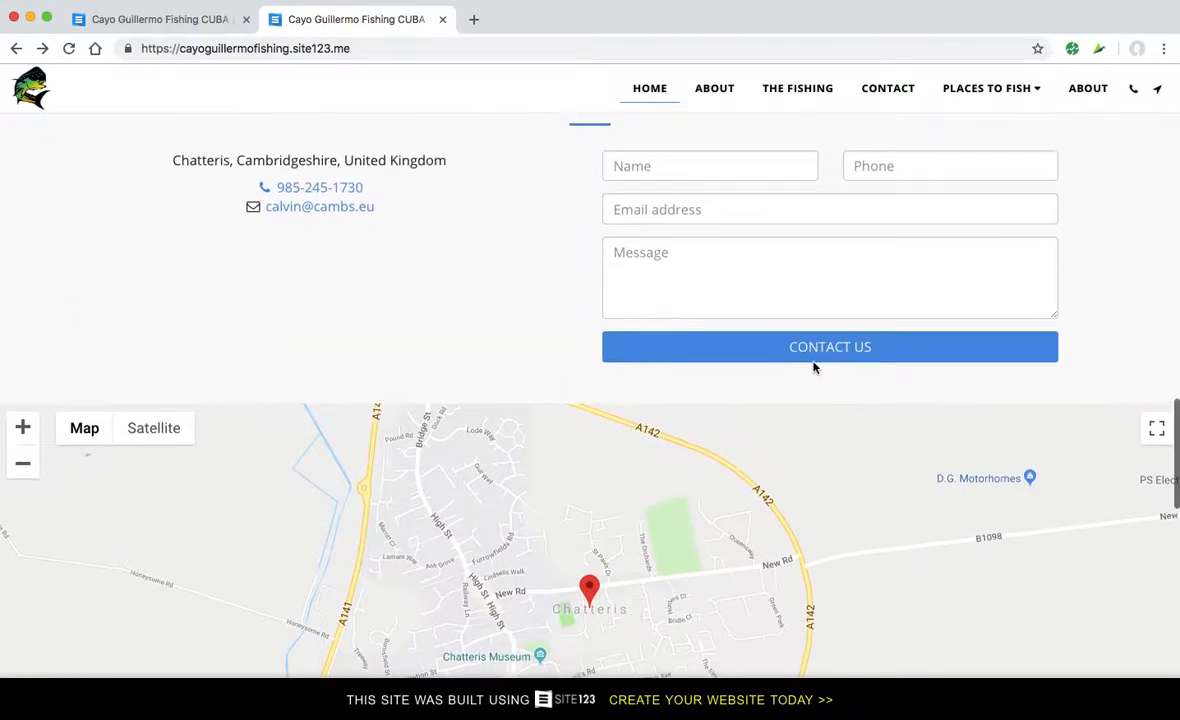
scroll(813, 366, up, 10)
scroll(813, 365, up, 3)
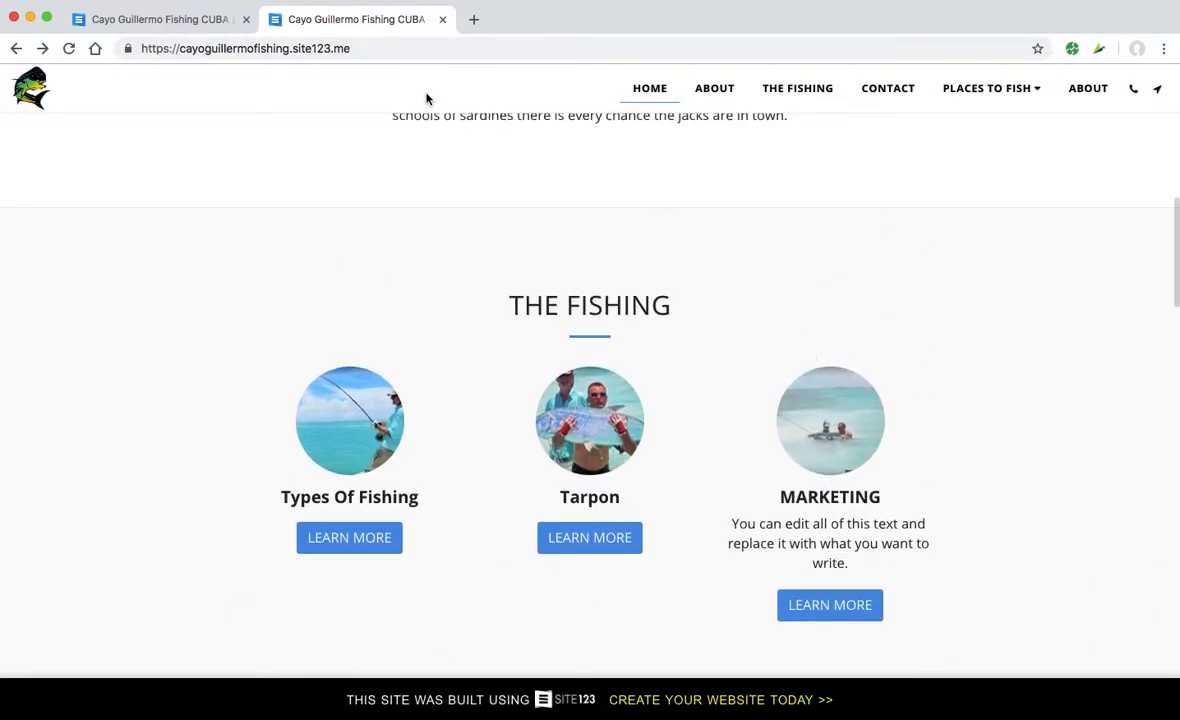
- Return to the editor, scroll to the CONTACT section and open its settings
click(169, 19)
scroll(404, 433, down, 8)
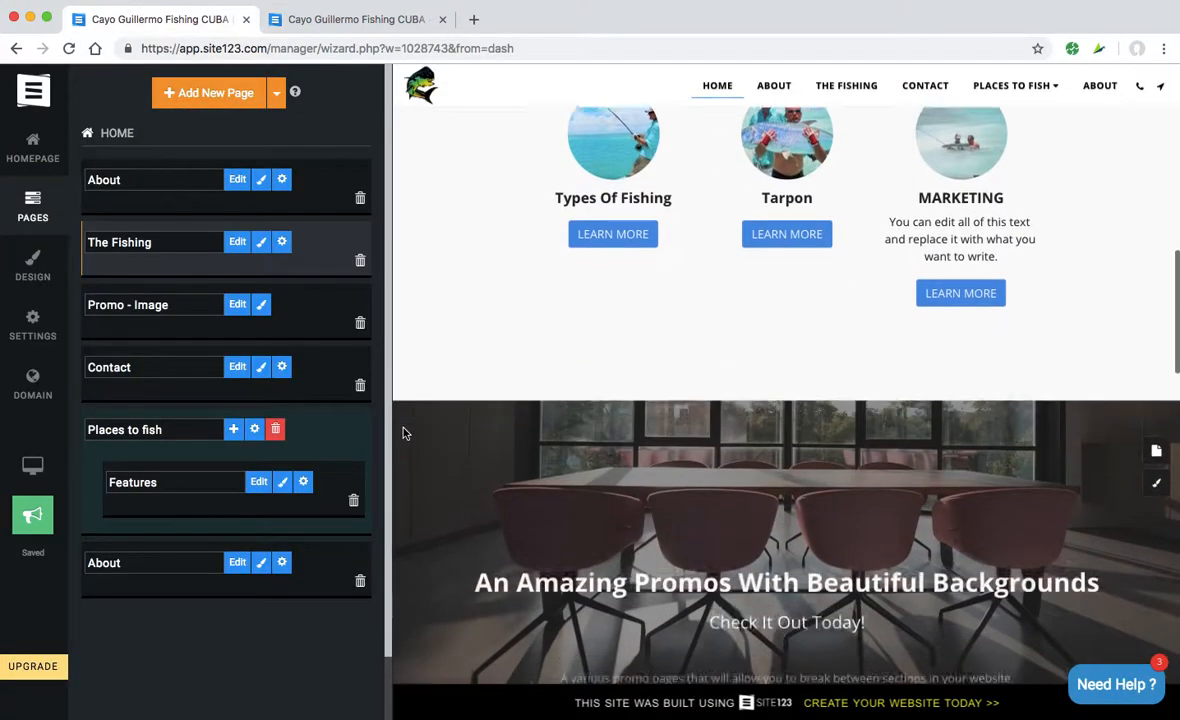
scroll(404, 433, down, 2)
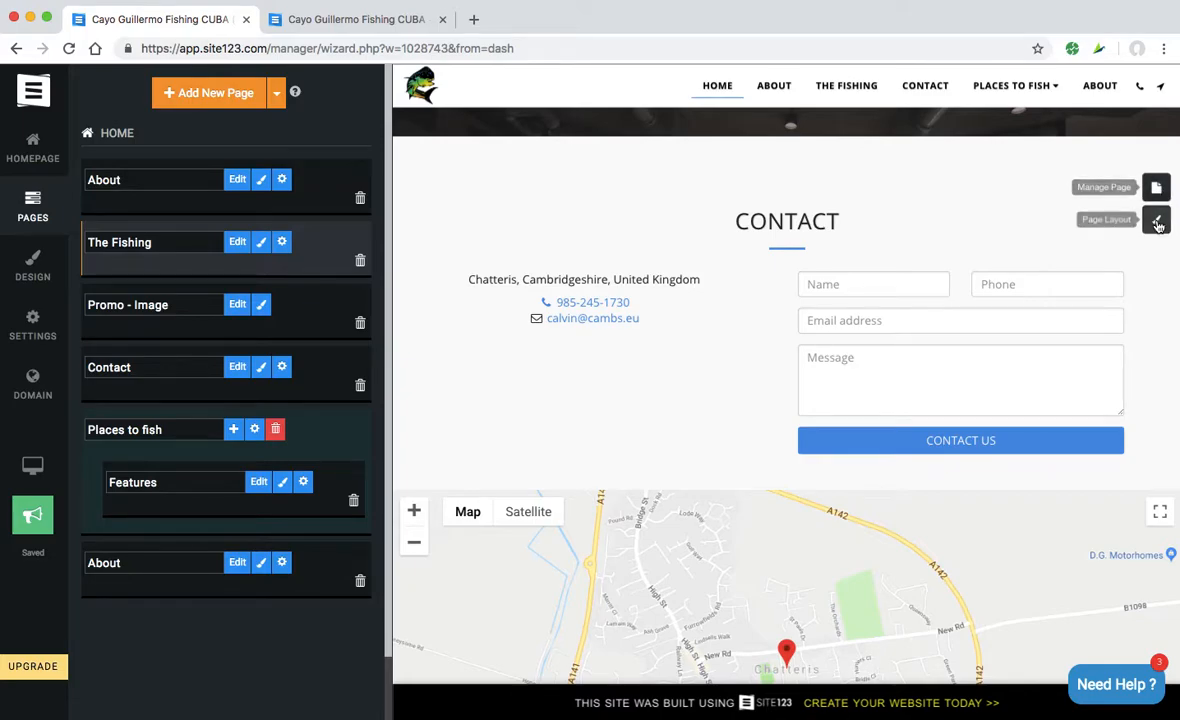
click(1156, 187)
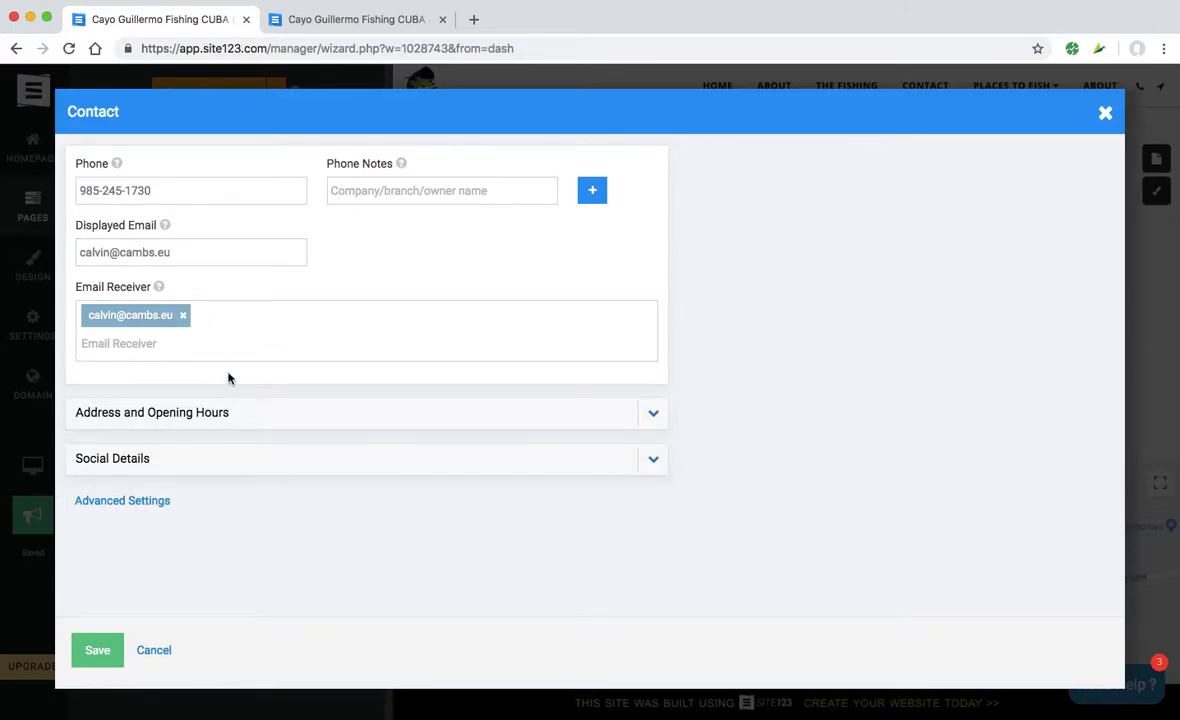
- Remove the Email Receiver address and re-enter the owner's same e-mail address
click(183, 315)
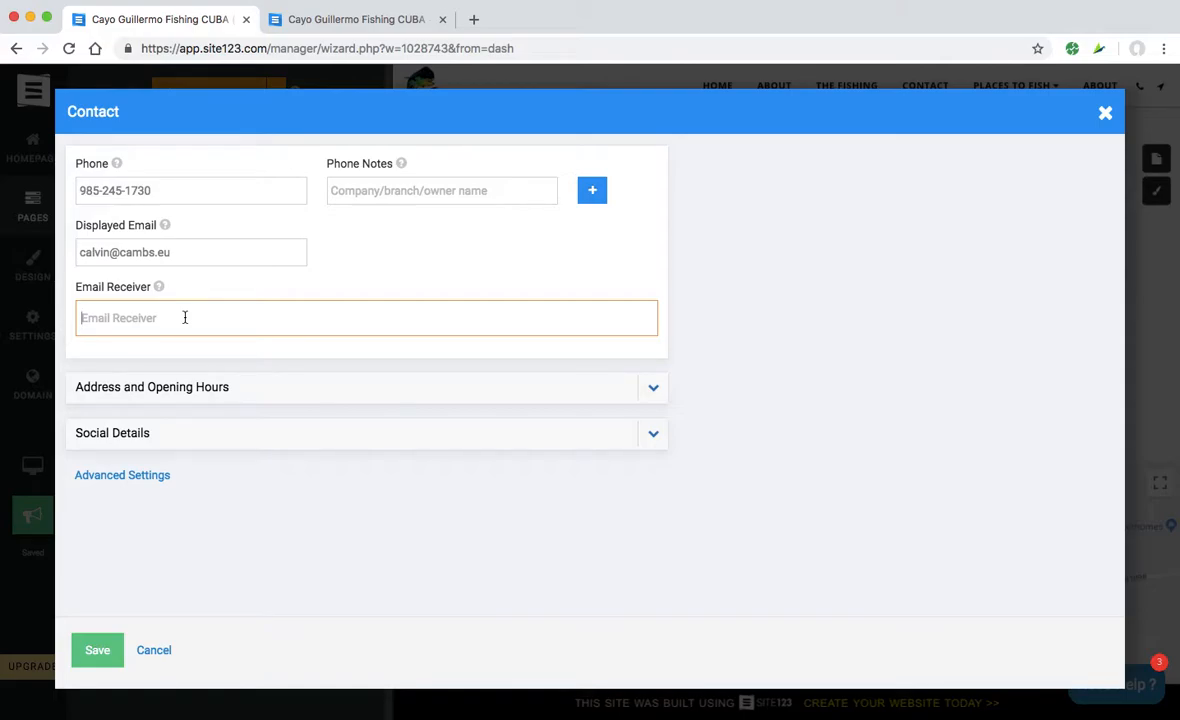
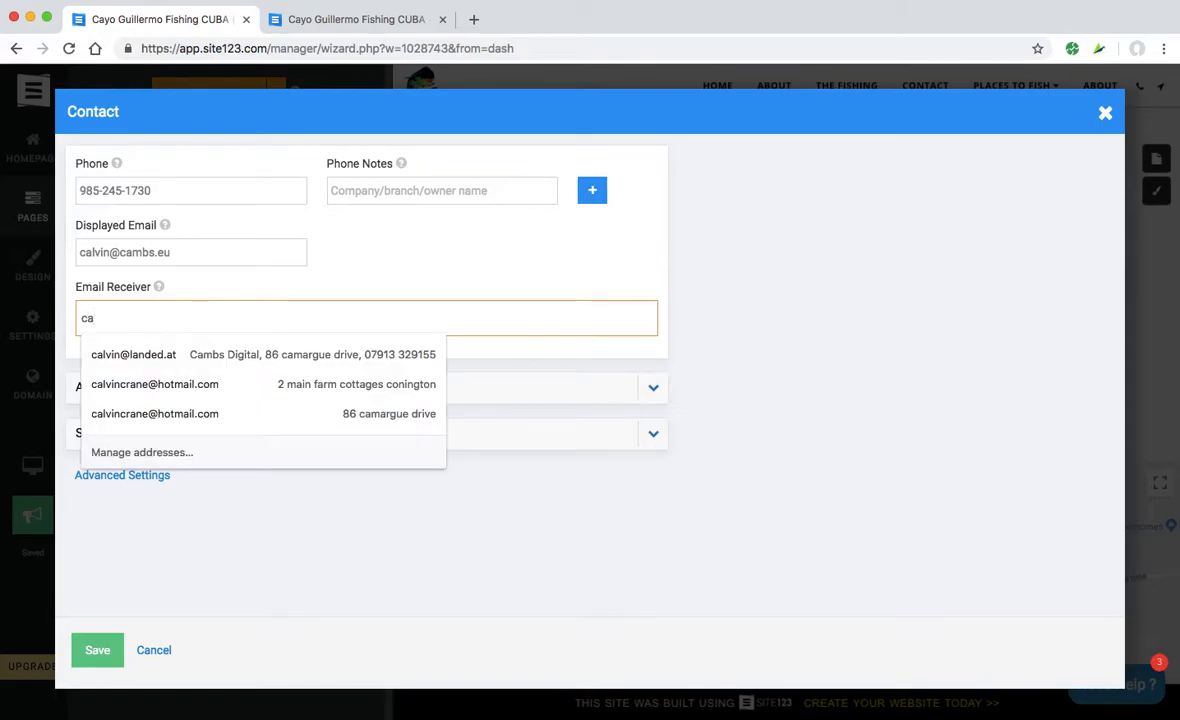
key(Down)
key(Down)
key(Down)
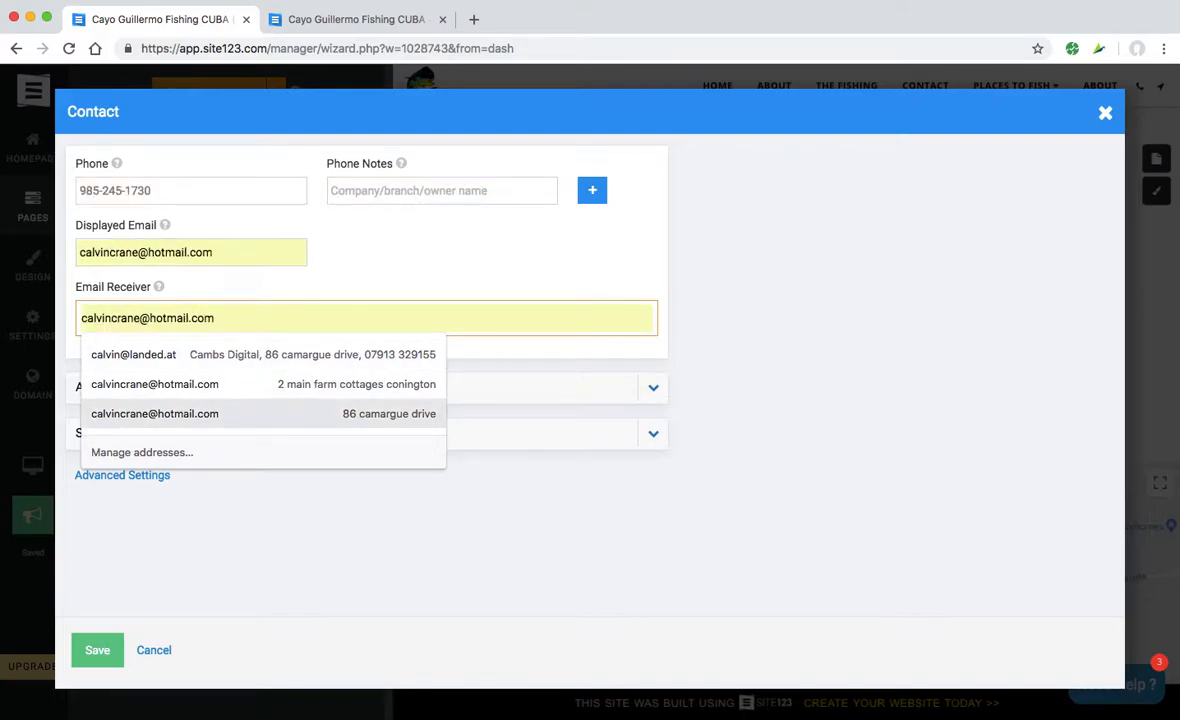
key(Escape)
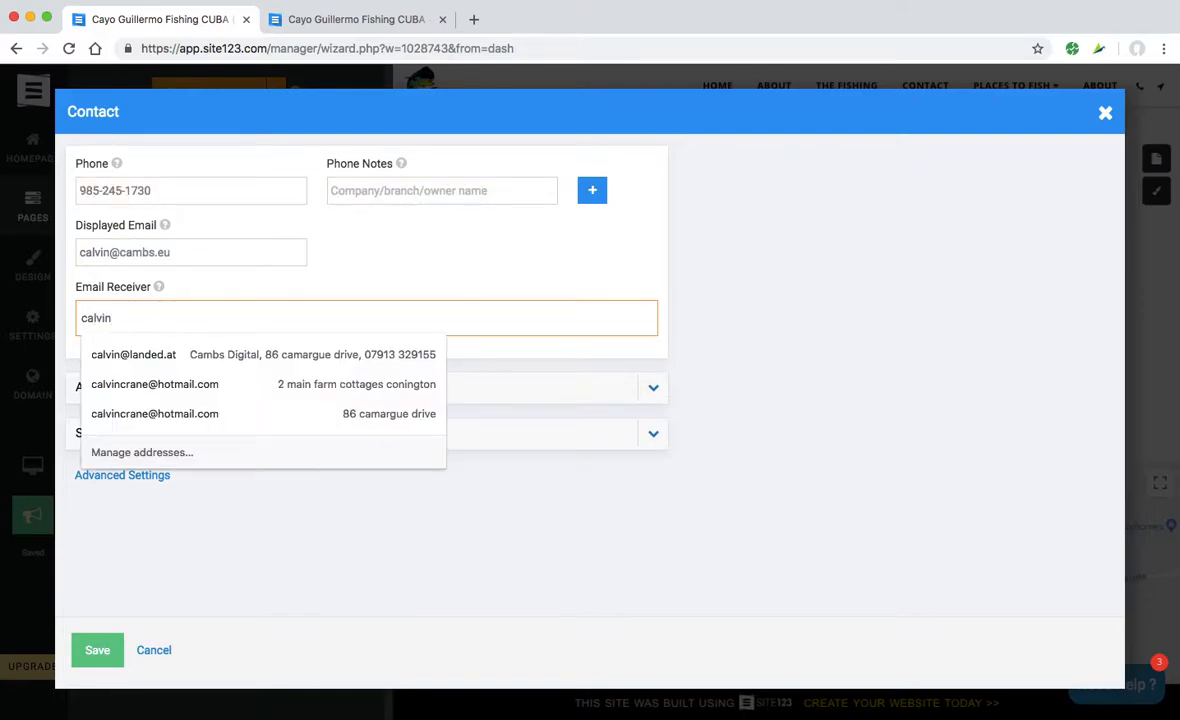
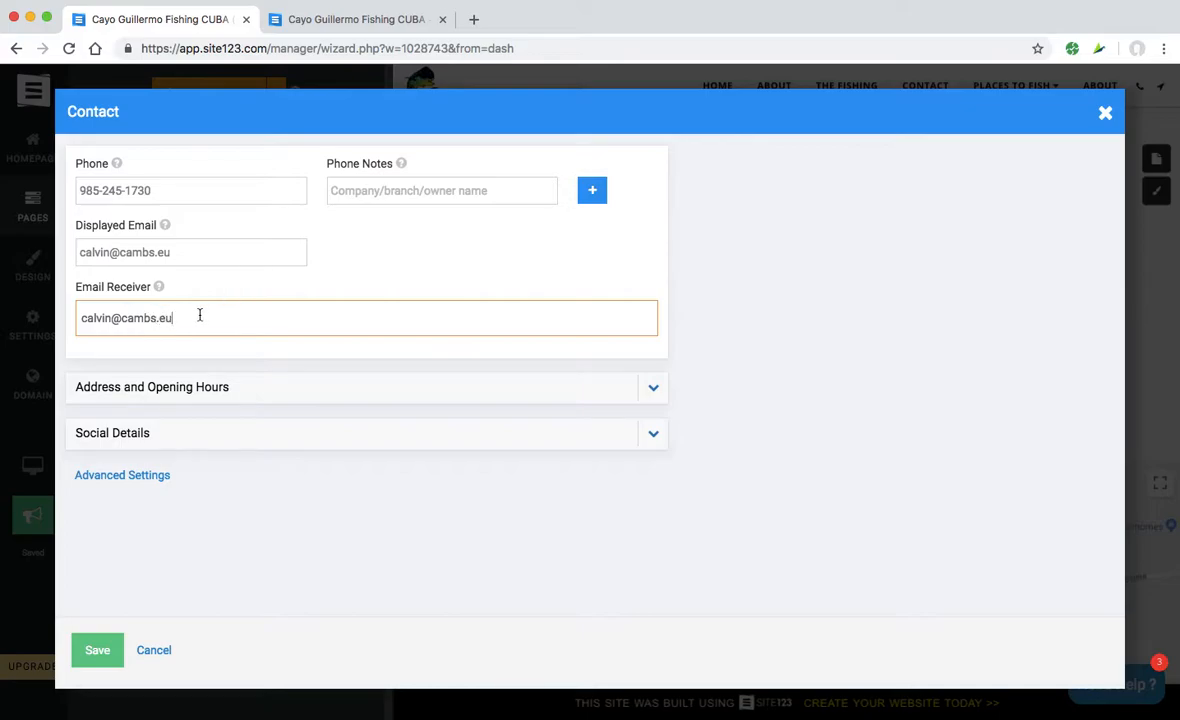
click(191, 387)
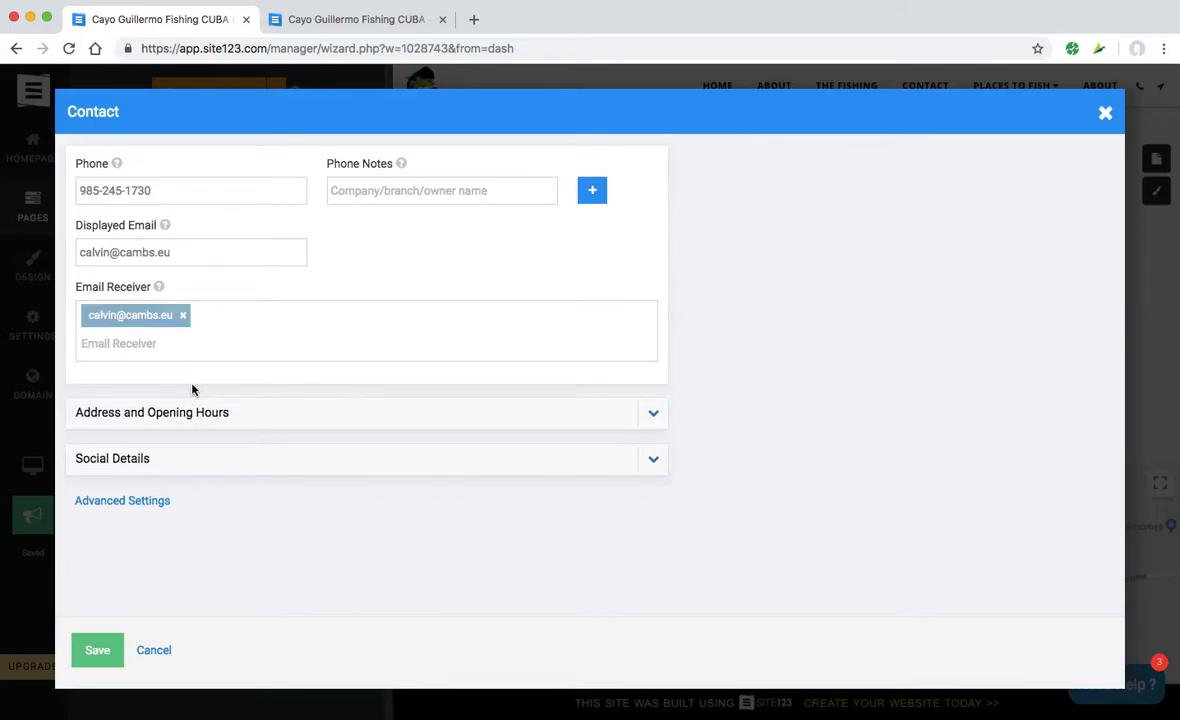
- Expand Address and Opening Hours and set the address to 'Cayo Guillermo, Cuba' from the suggestions
click(651, 418)
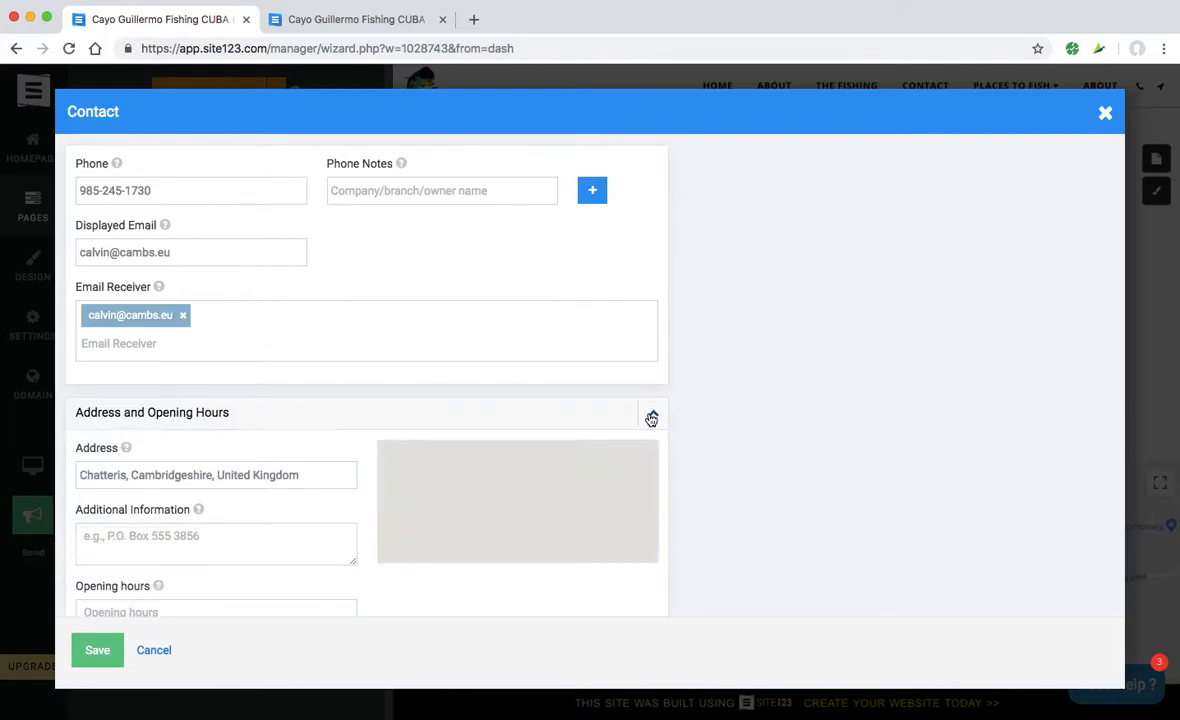
scroll(366, 514, down, 2)
click(319, 371)
drag(319, 371, 87, 369)
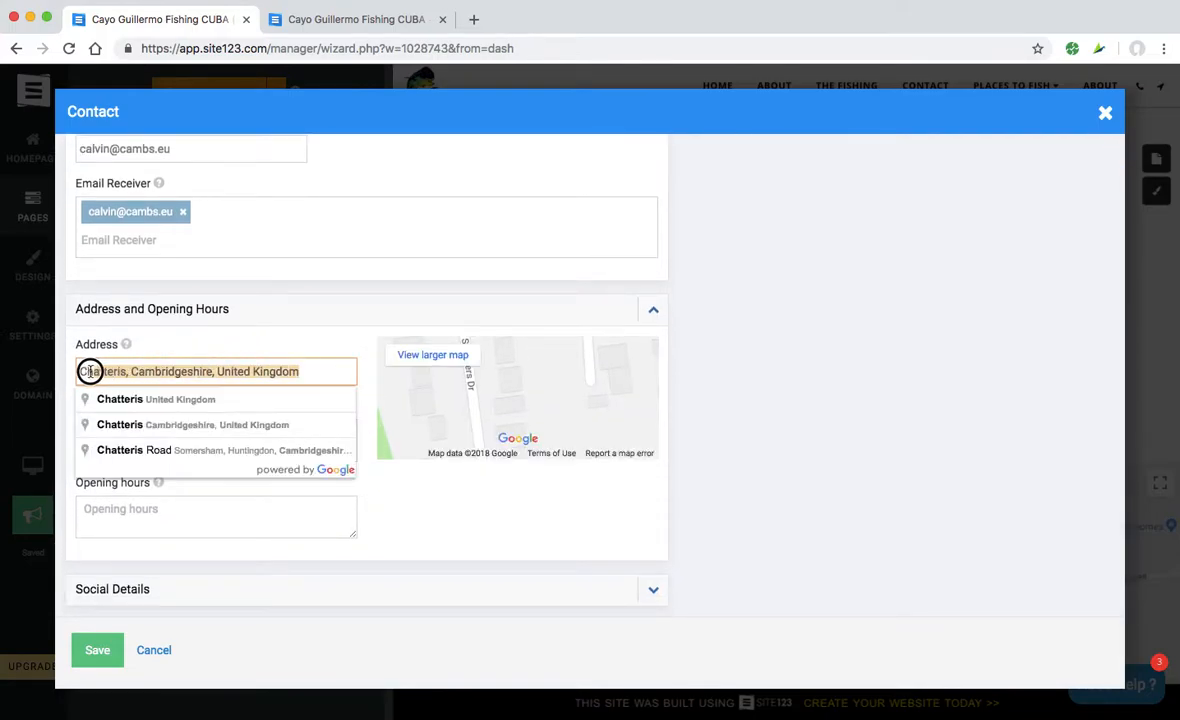
text(Cayo Guill)
key(Down)
key(Return)
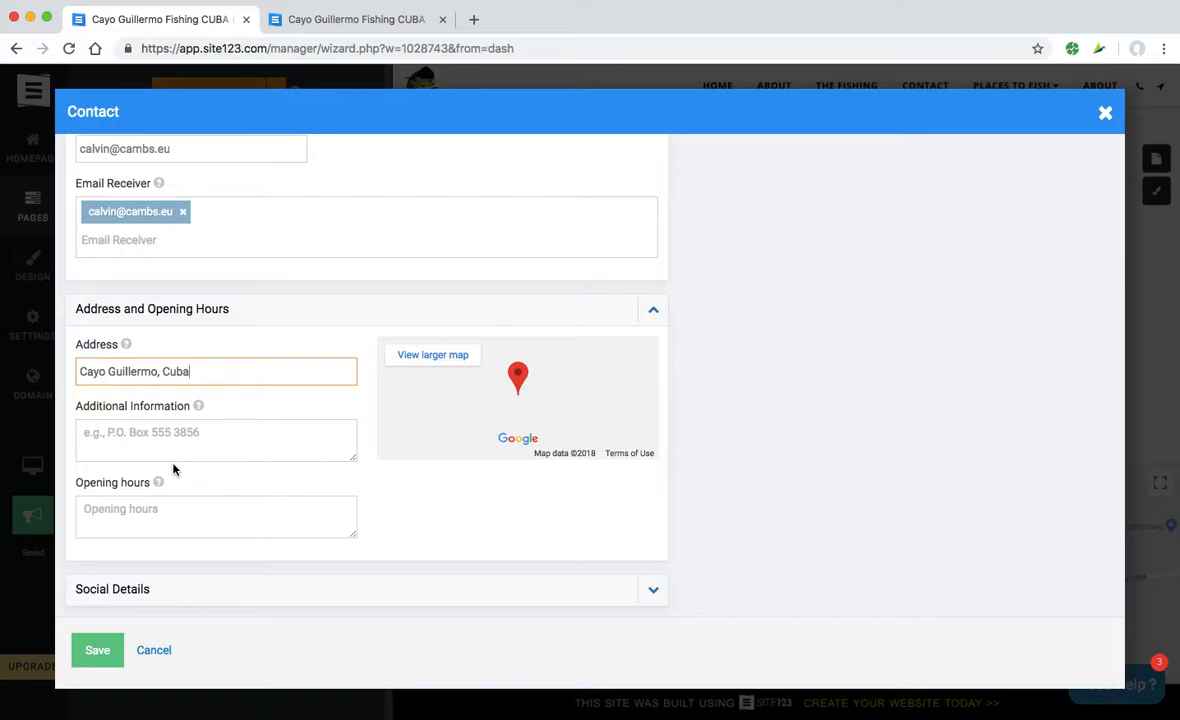
scroll(250, 585, down, 1)
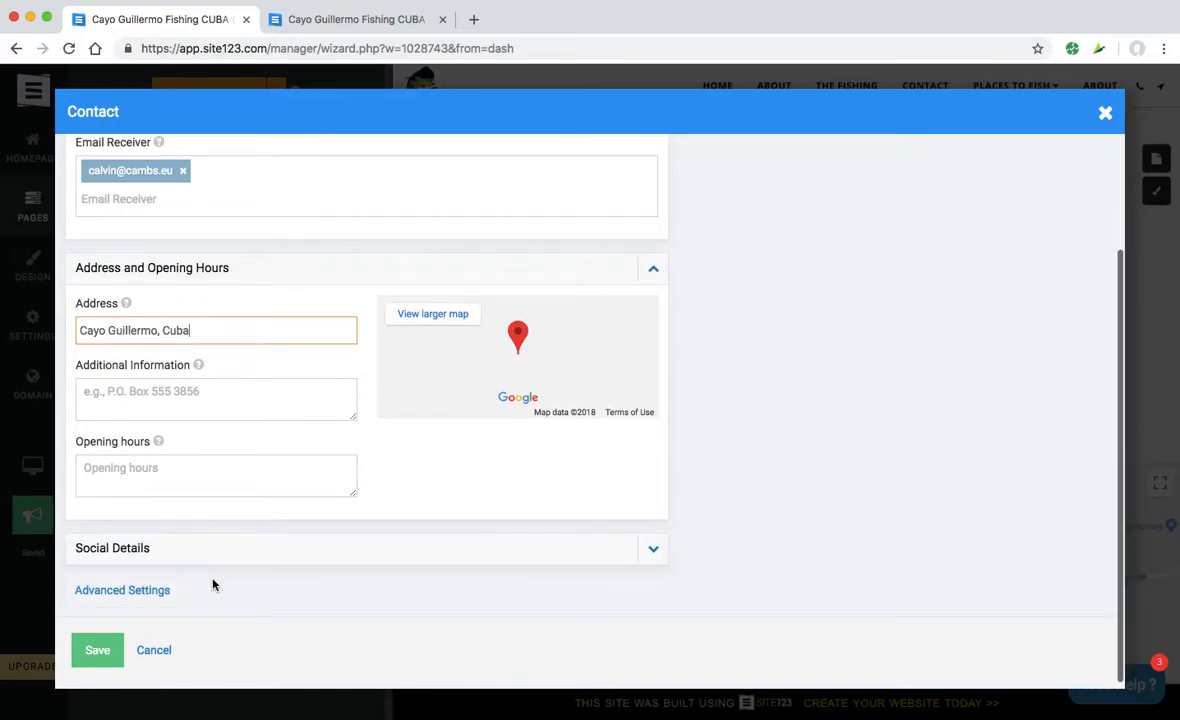
- Switch on Social Details for the Contact page and save a Twitter profile link under Manage Social
click(652, 548)
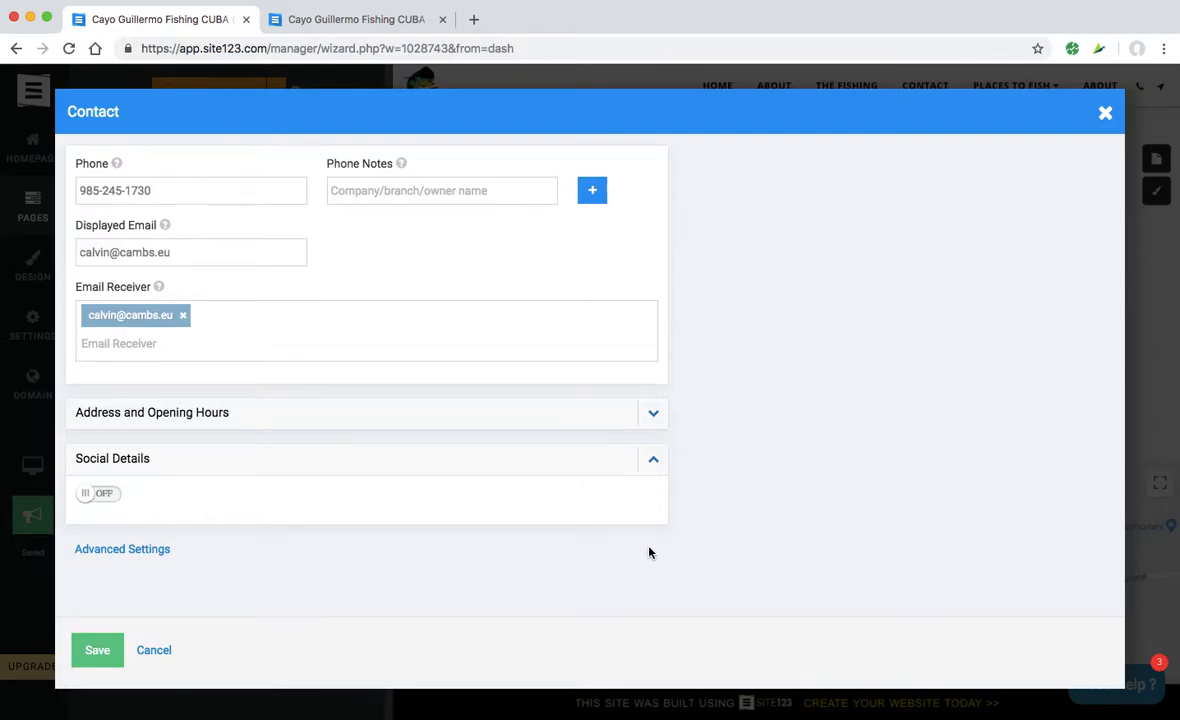
click(88, 493)
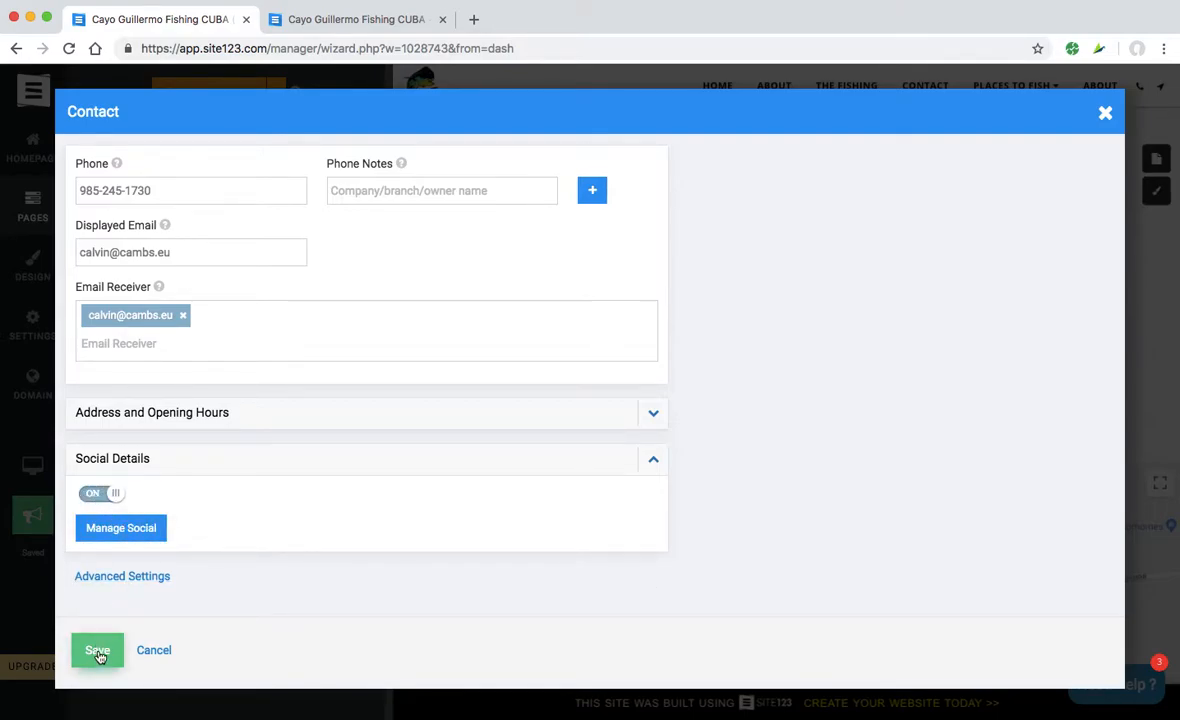
click(120, 527)
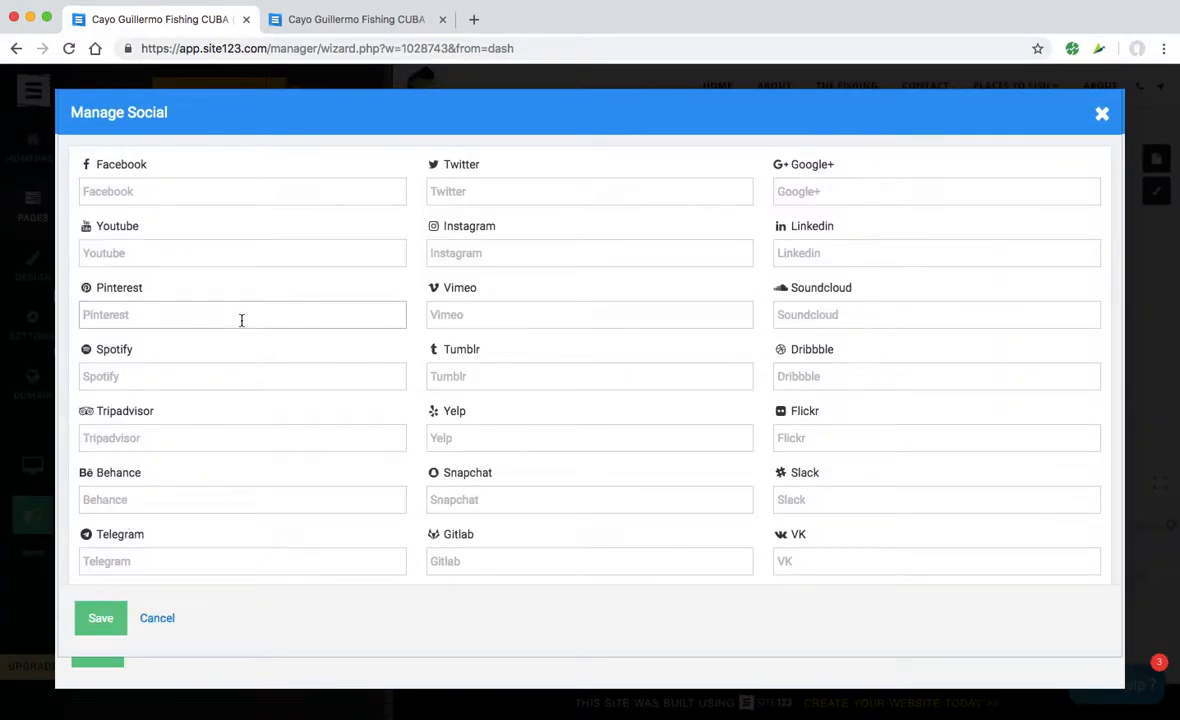
click(163, 195)
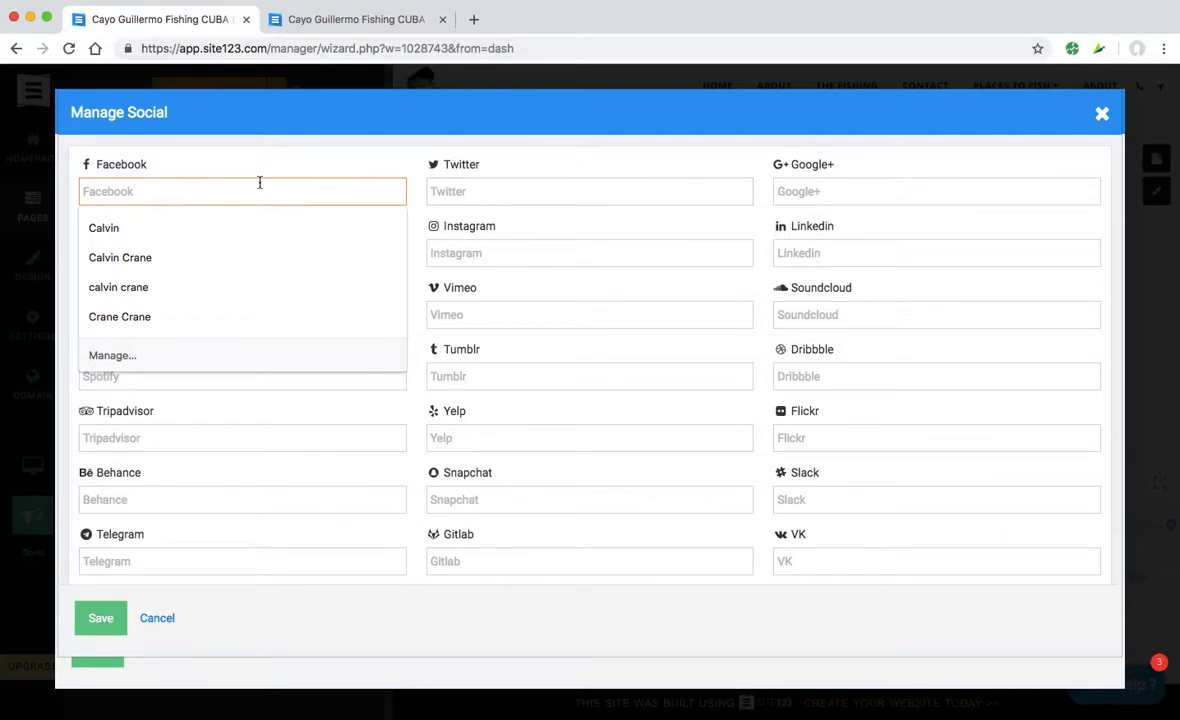
click(478, 192)
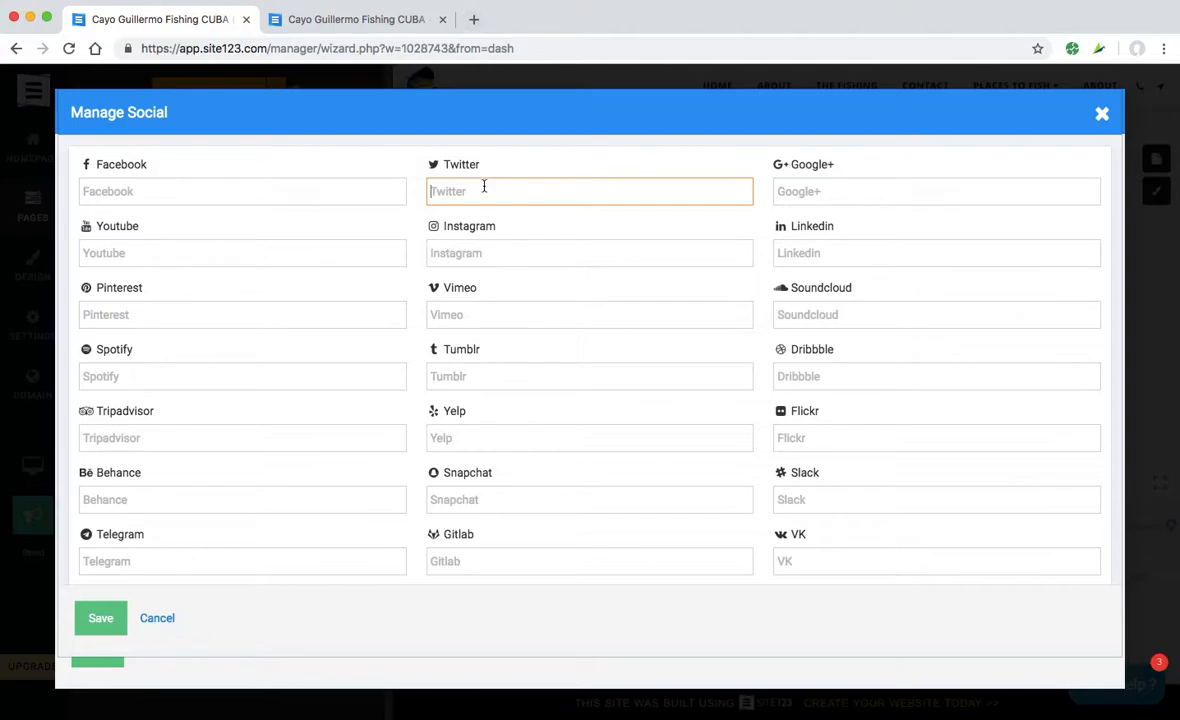
text(http://twitter.com/cambsdigital)
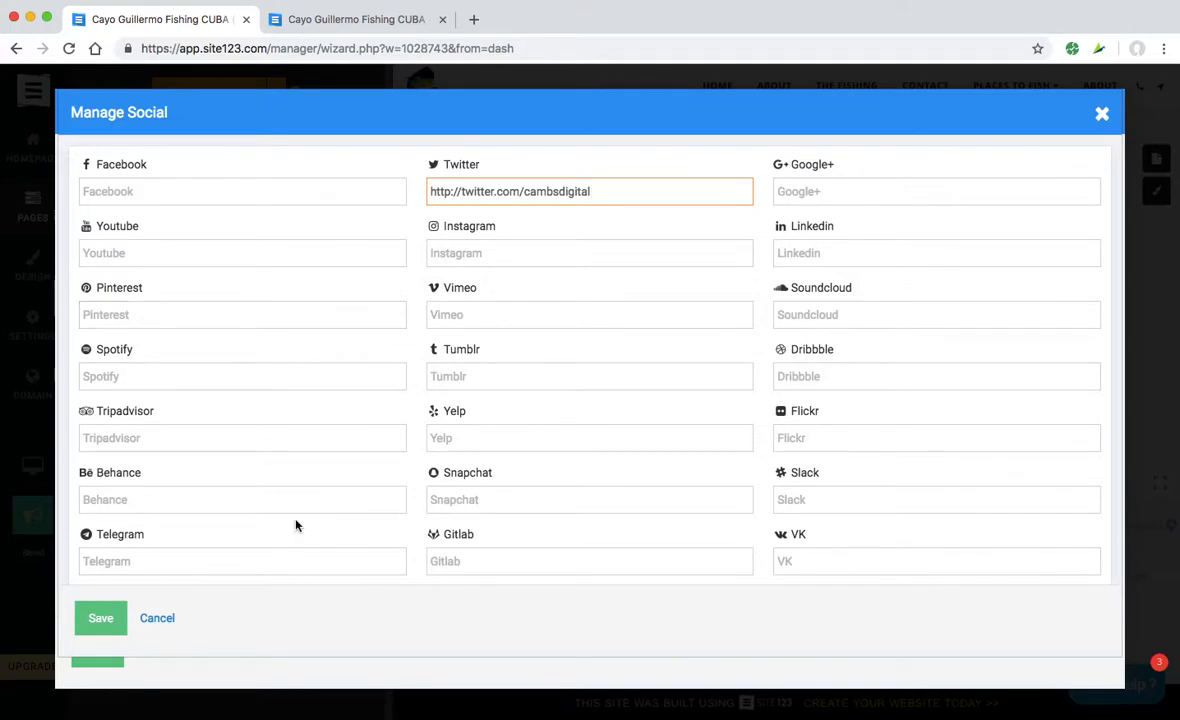
scroll(222, 523, down, 4)
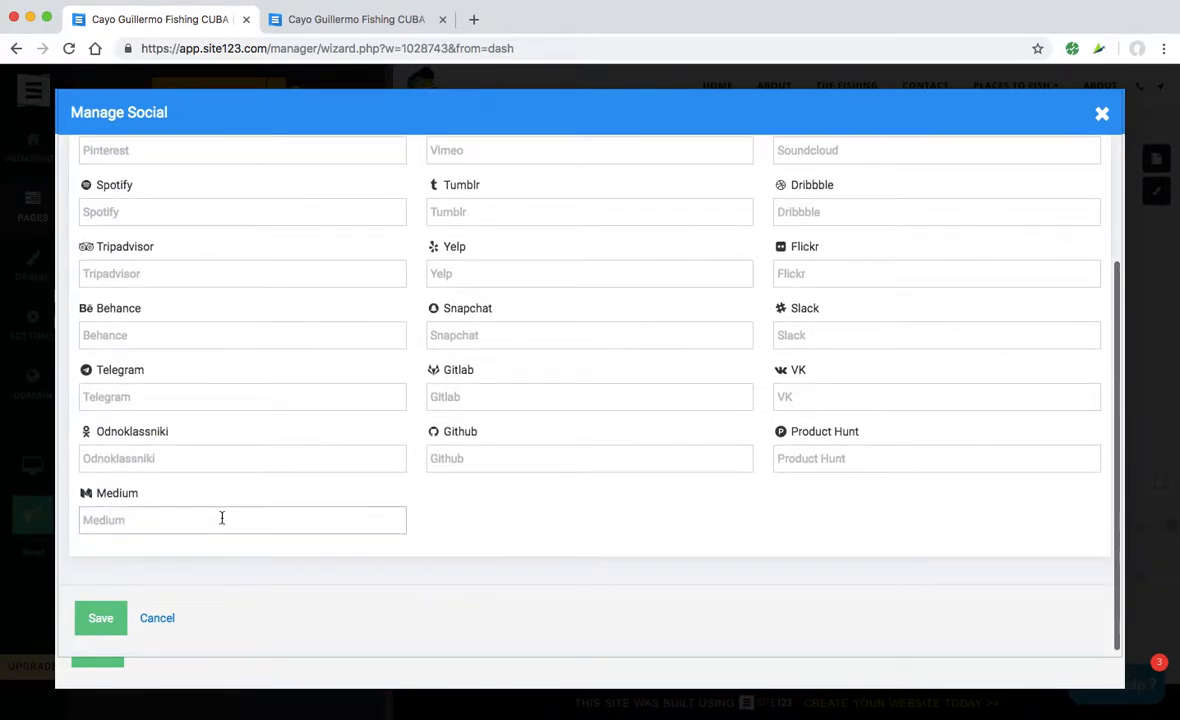
click(112, 620)
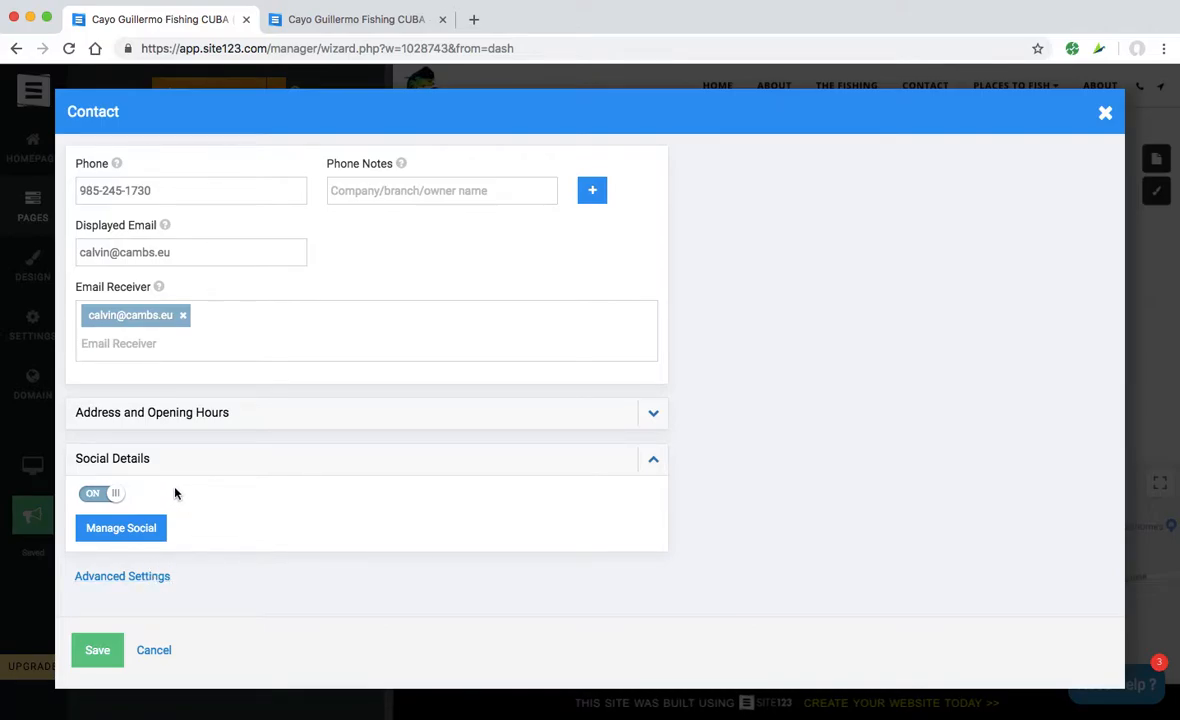
- Review Custom Form Fields, Scripts And Codes and Auto Reply Messages in Advanced Settings, then save
click(129, 577)
scroll(129, 580, down, 2)
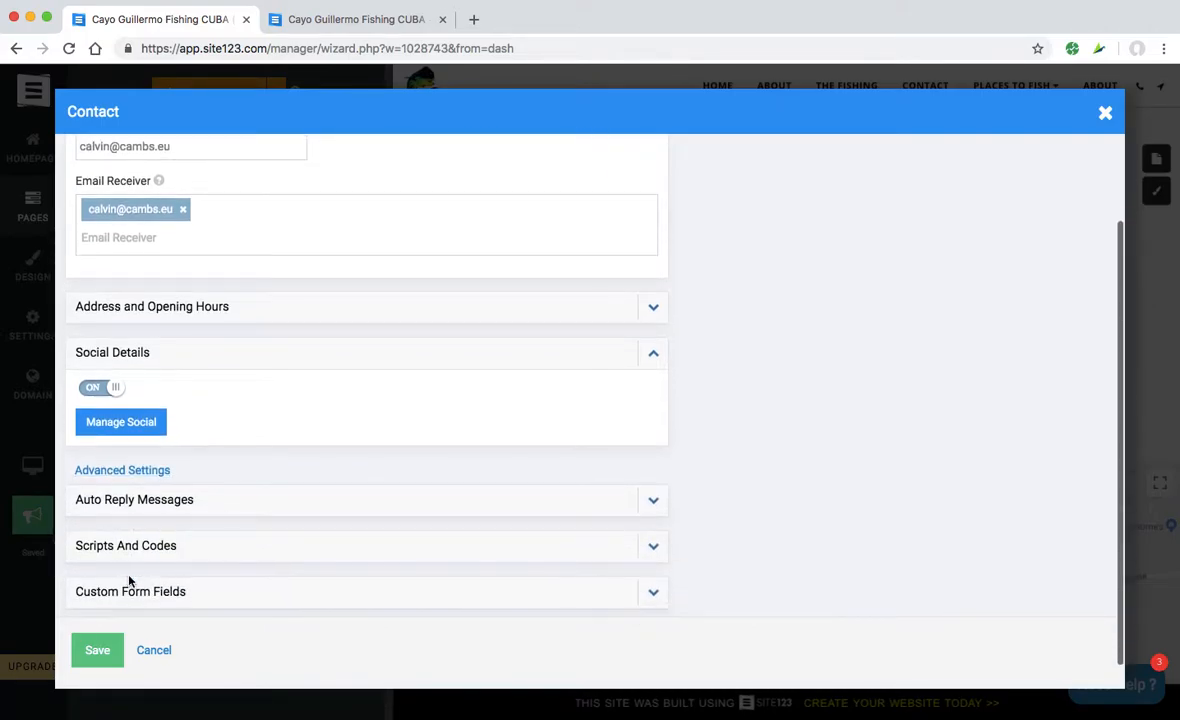
click(184, 578)
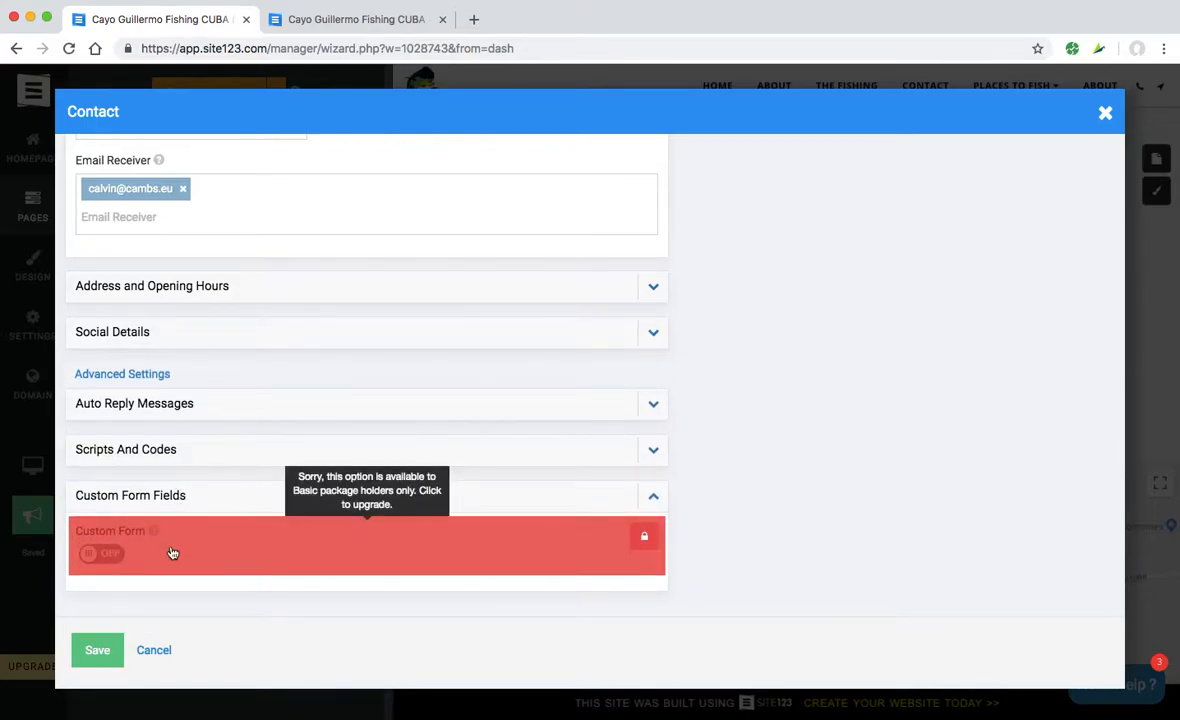
click(184, 454)
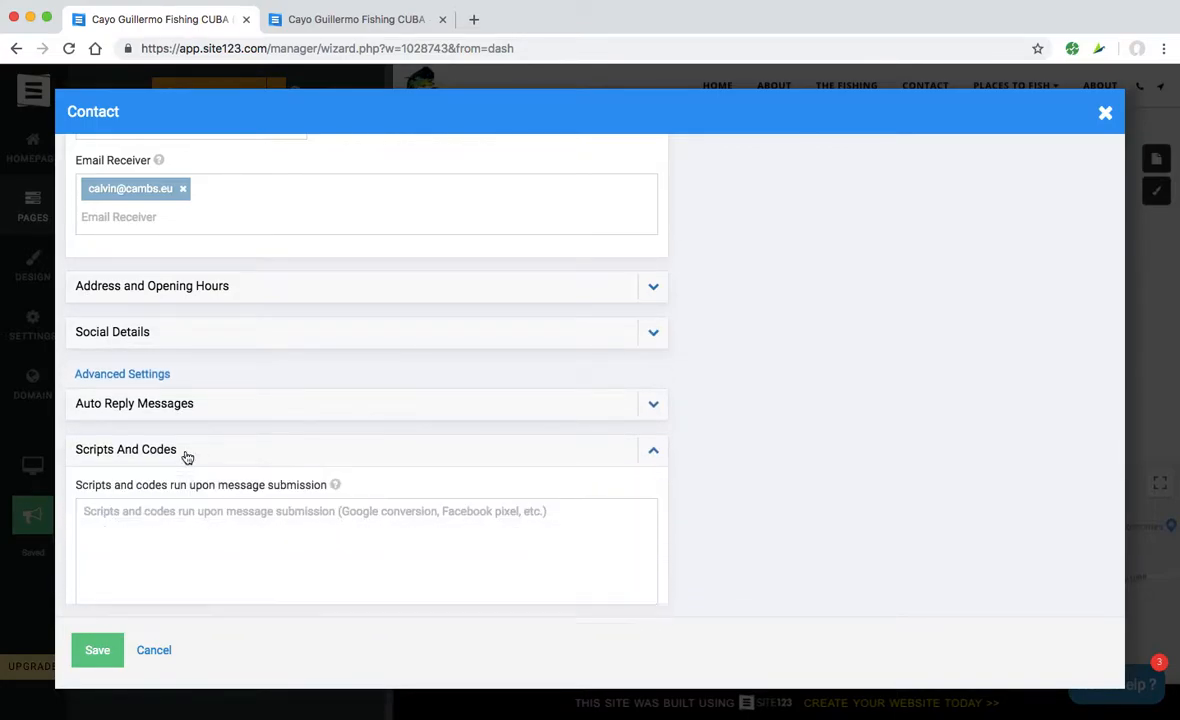
scroll(185, 455, down, 2)
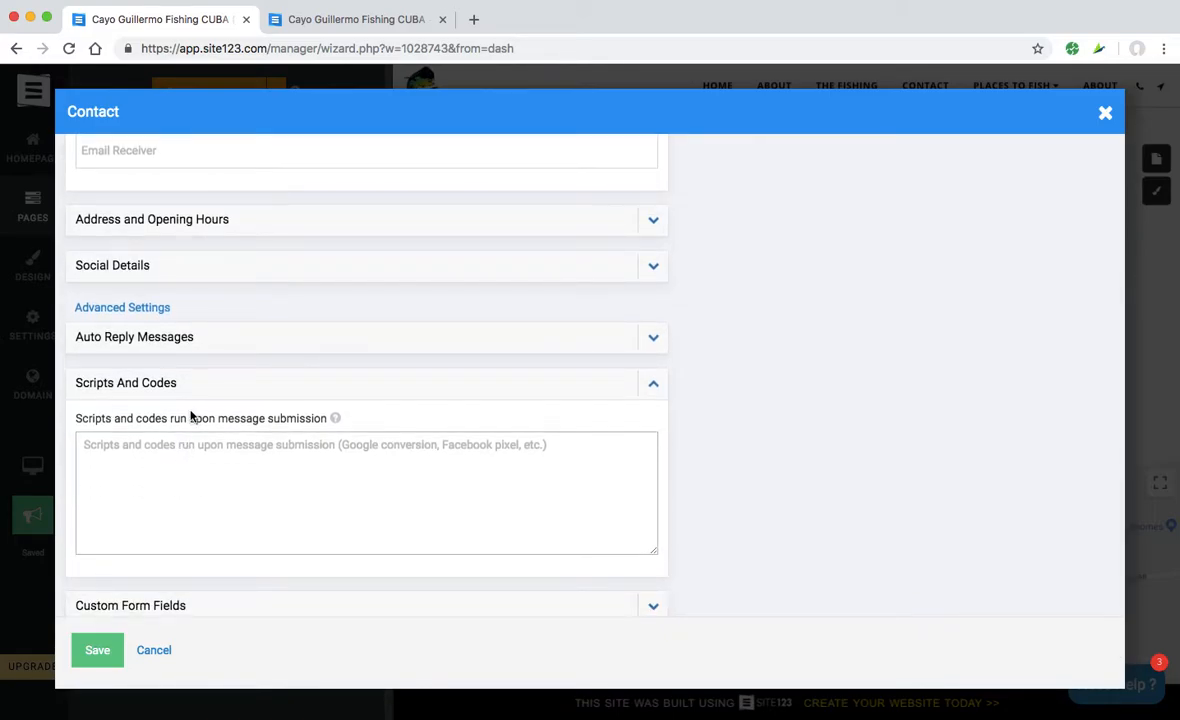
click(181, 420)
click(653, 384)
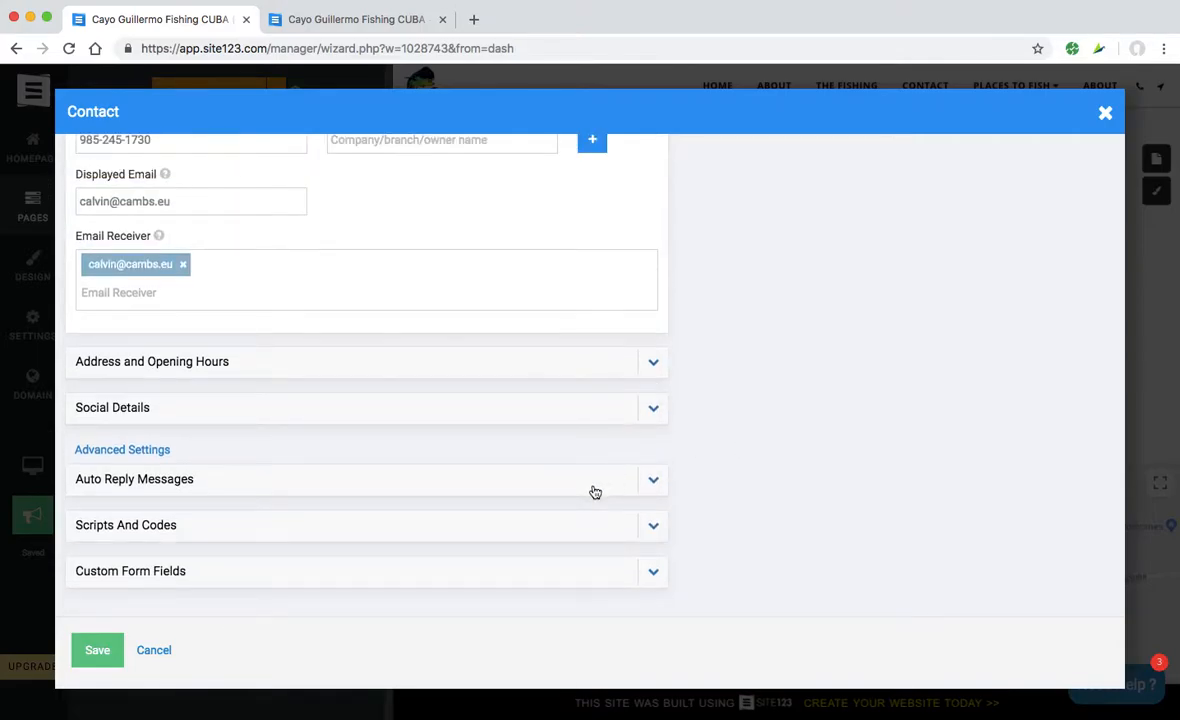
click(654, 480)
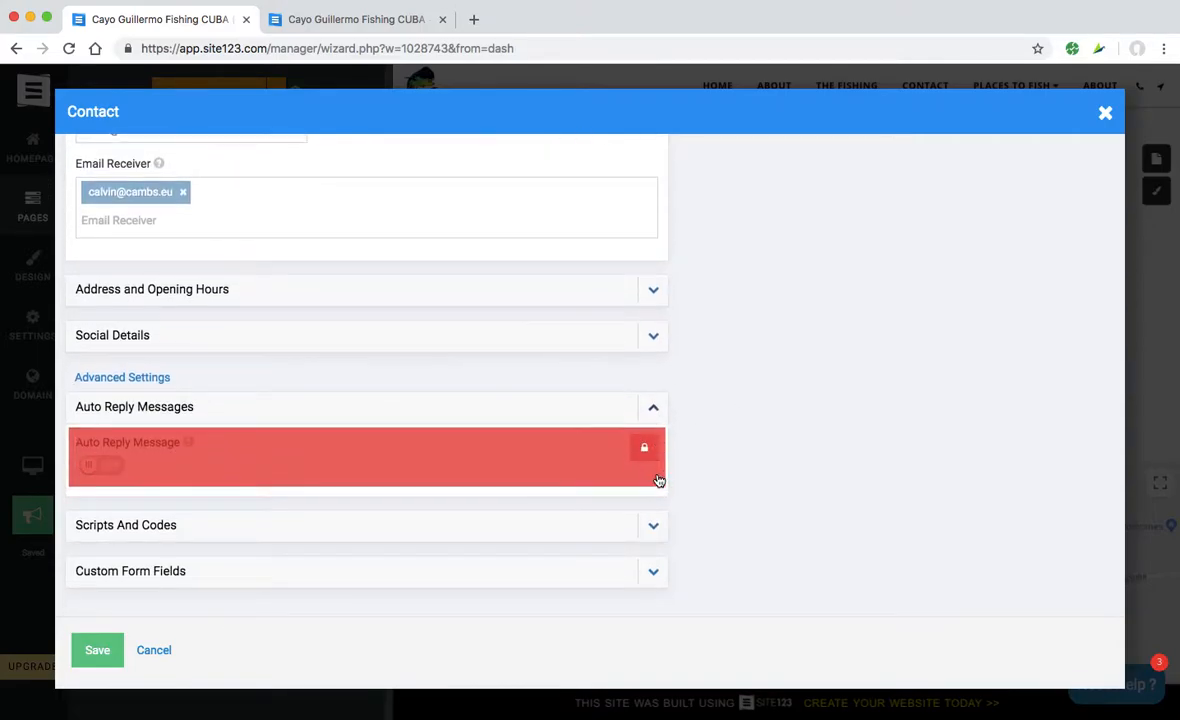
click(654, 400)
click(100, 657)
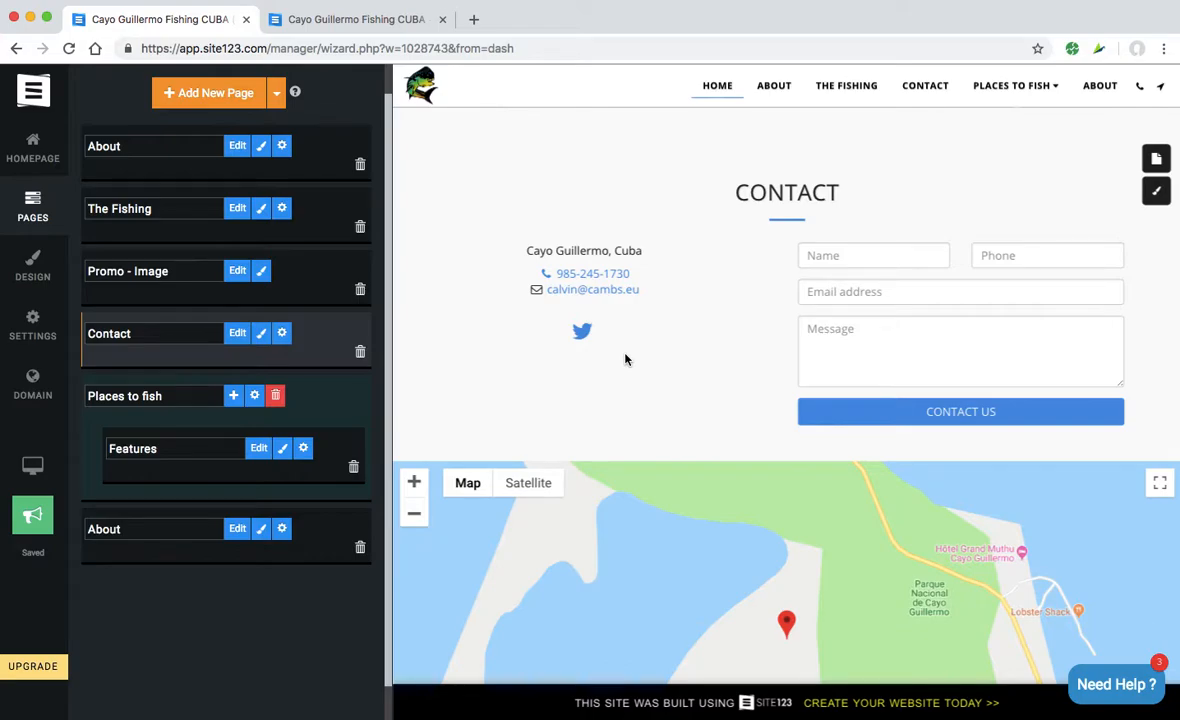
- Publish the site, confirming with Yes, and dismiss the Published confirmation
click(33, 515)
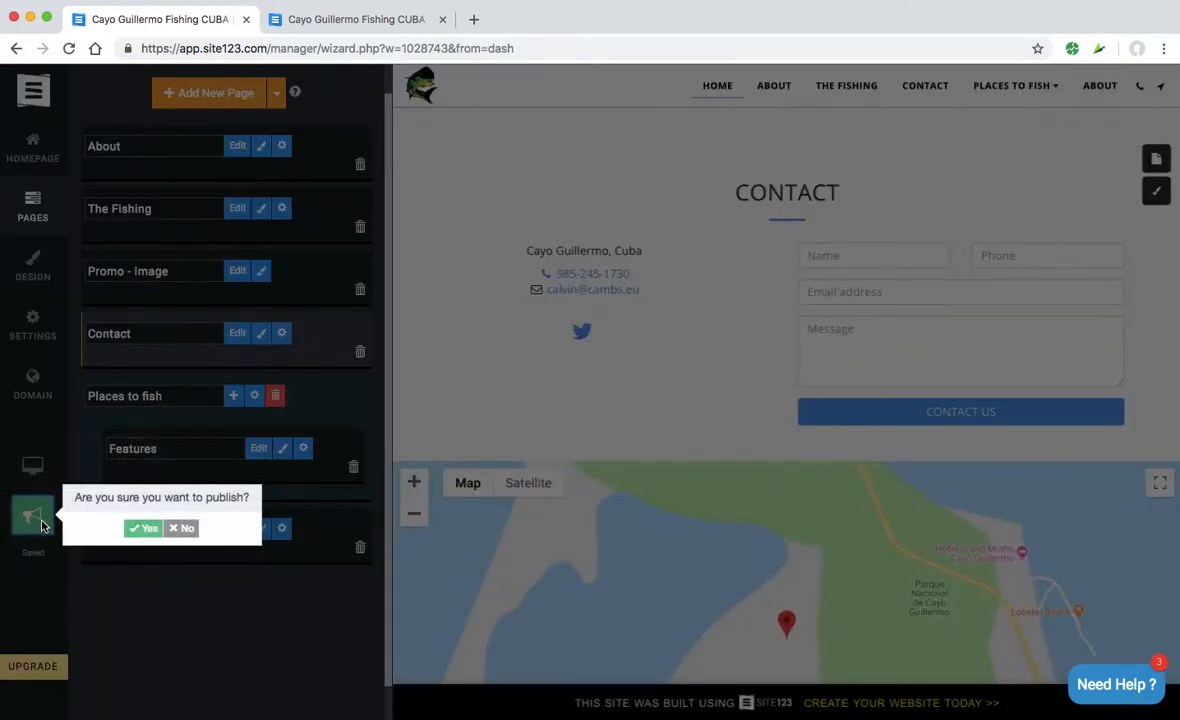
click(140, 529)
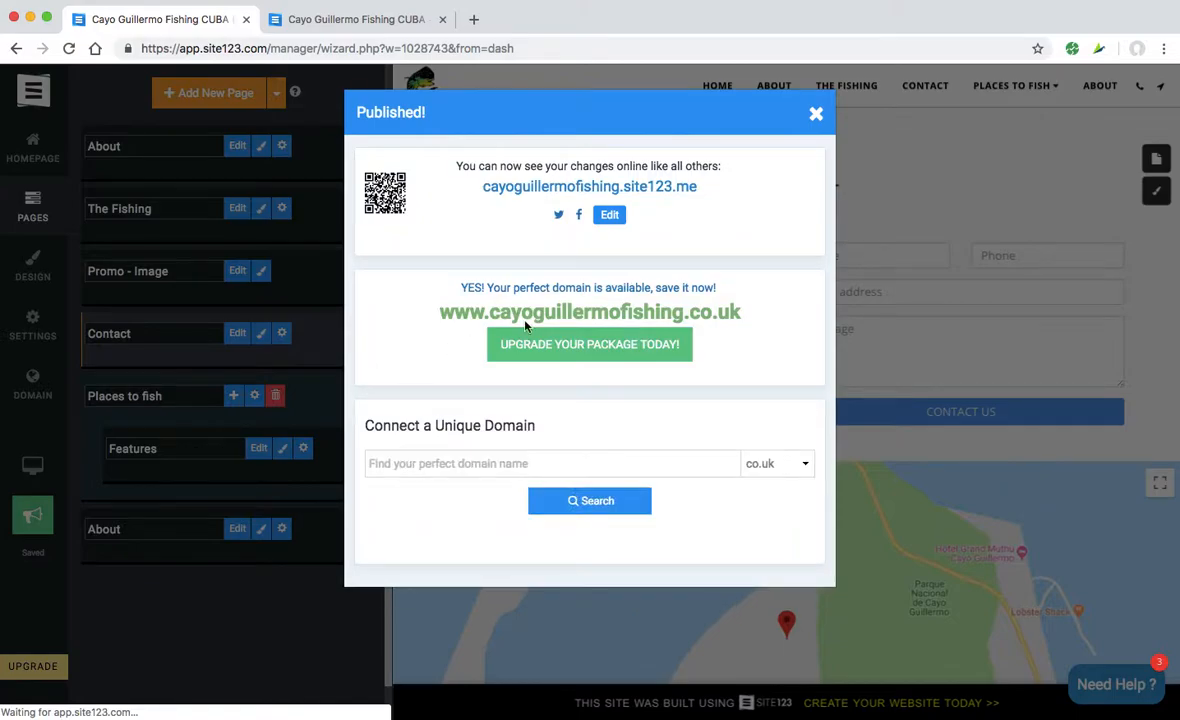
click(816, 113)
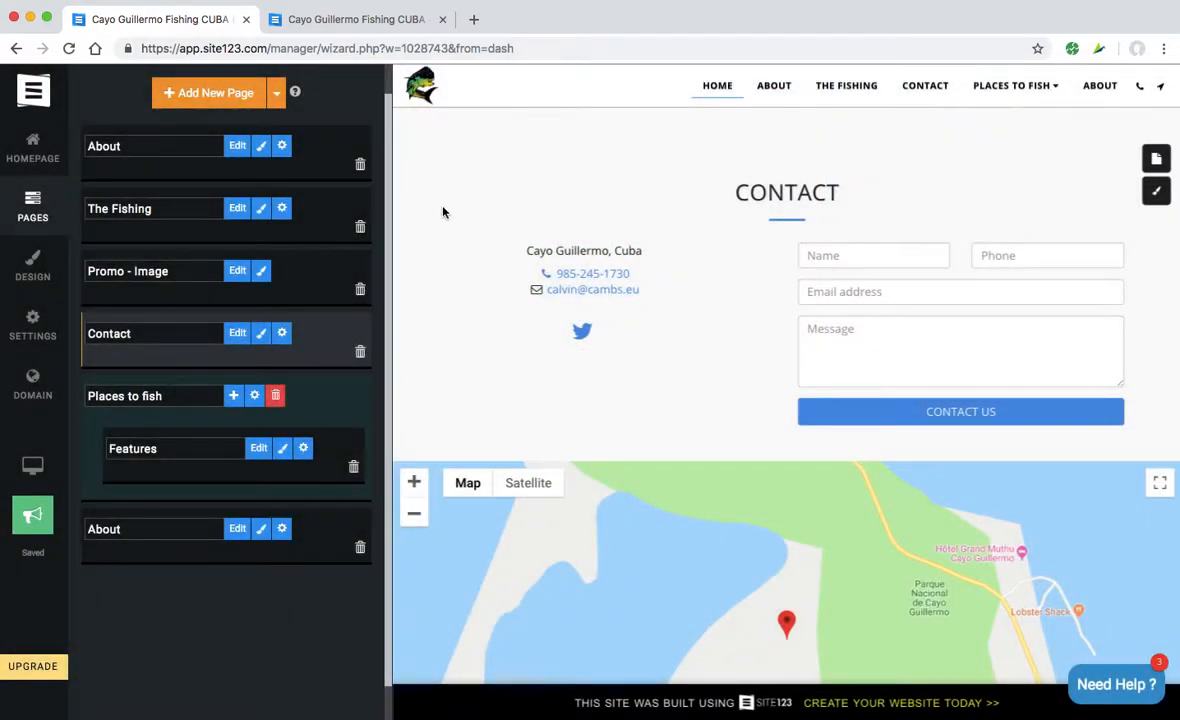
- Reload the live cayoguillermofishing.site123.me site to check the changes, then return to the editor
click(346, 20)
key(super+r)
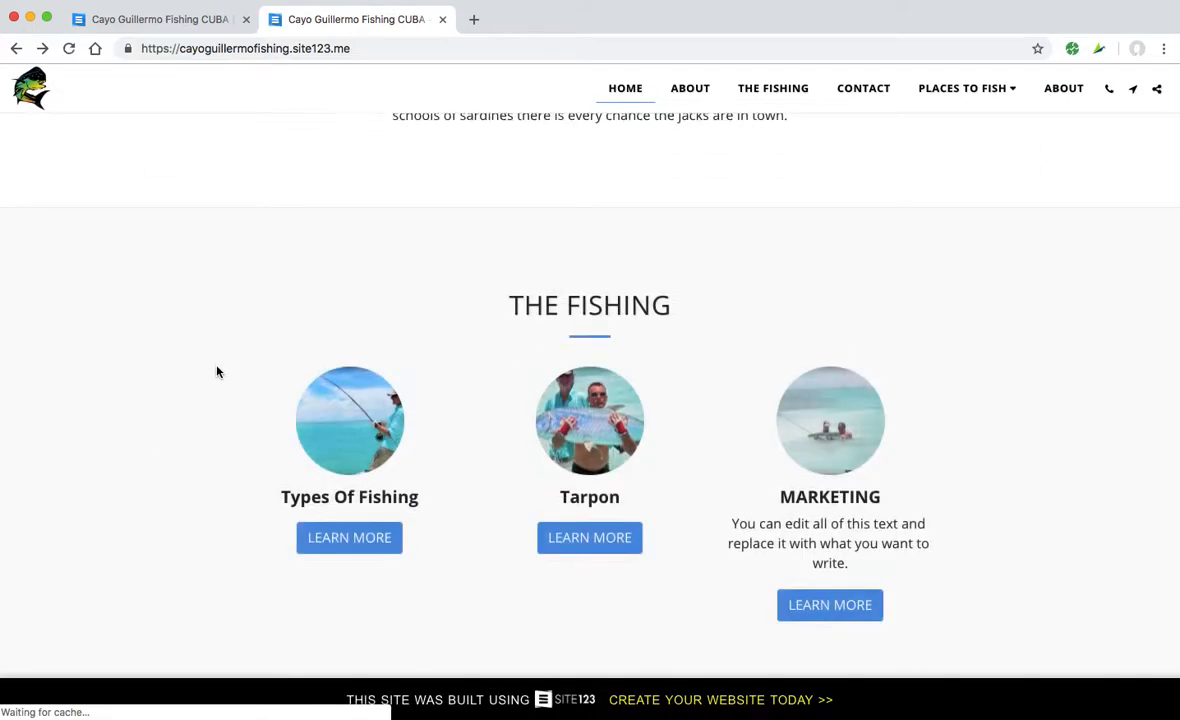
scroll(217, 371, down, 6)
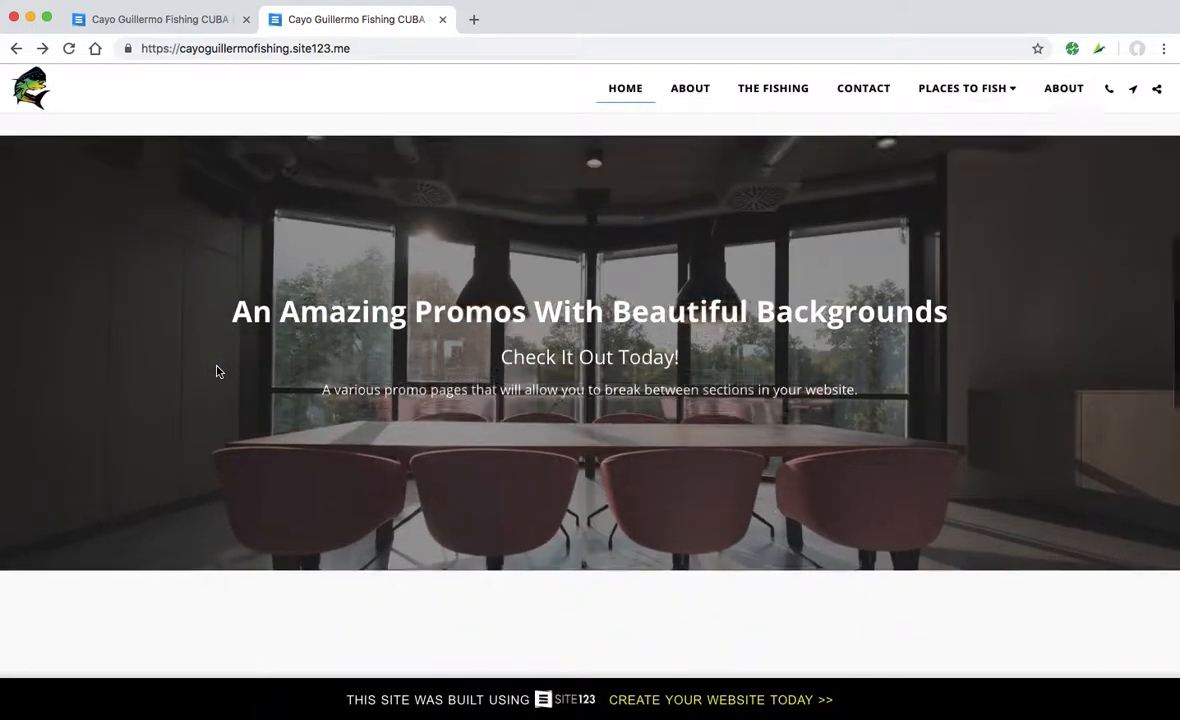
scroll(217, 371, down, 10)
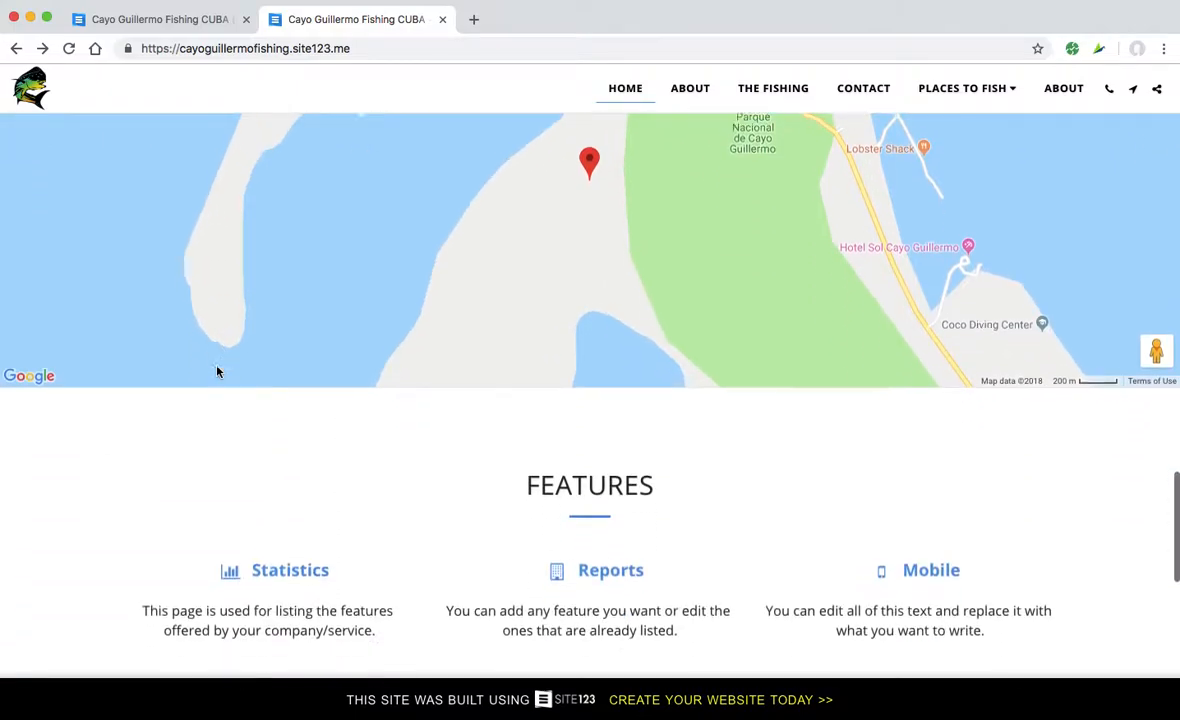
scroll(217, 371, down, 10)
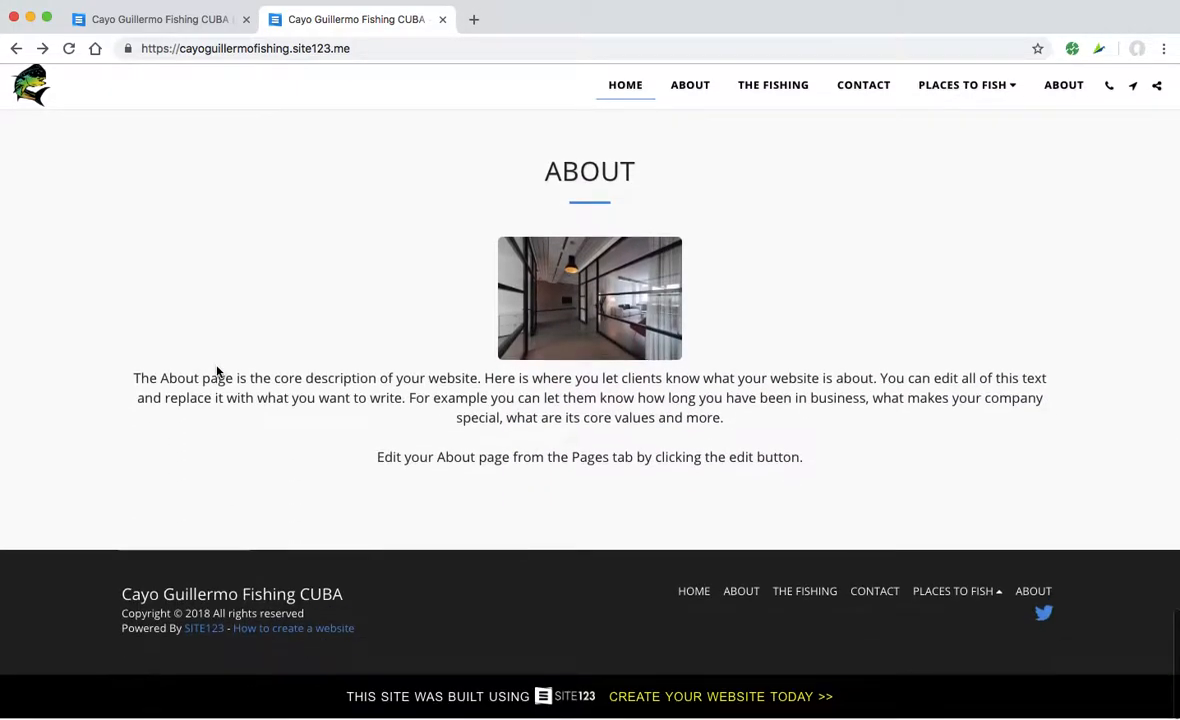
scroll(217, 371, up, 10)
scroll(217, 371, up, 15)
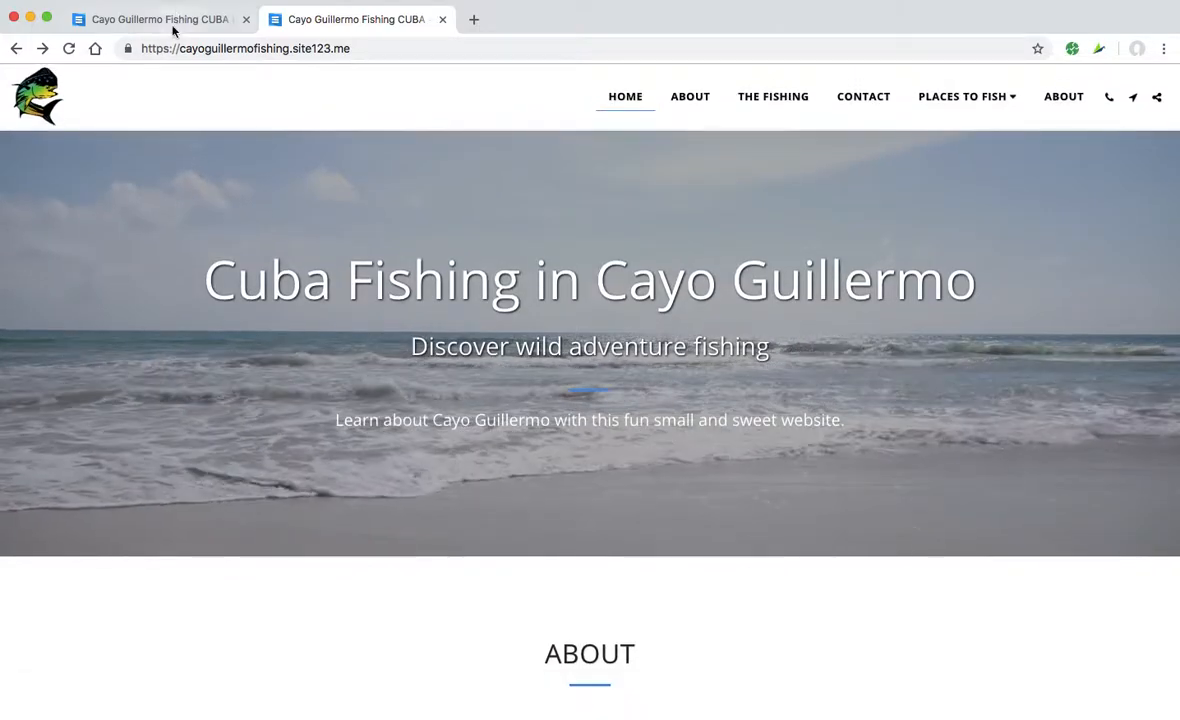
click(174, 29)
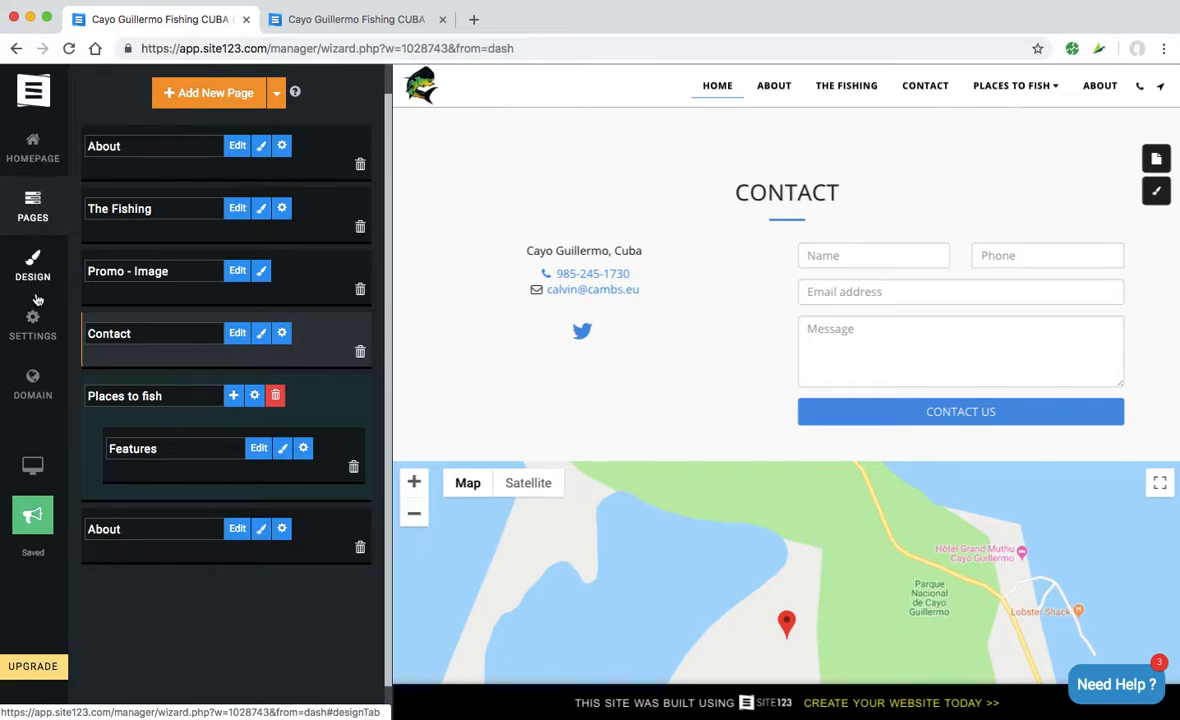
- Open the Website Type settings and check the live site's About page and its address
click(33, 325)
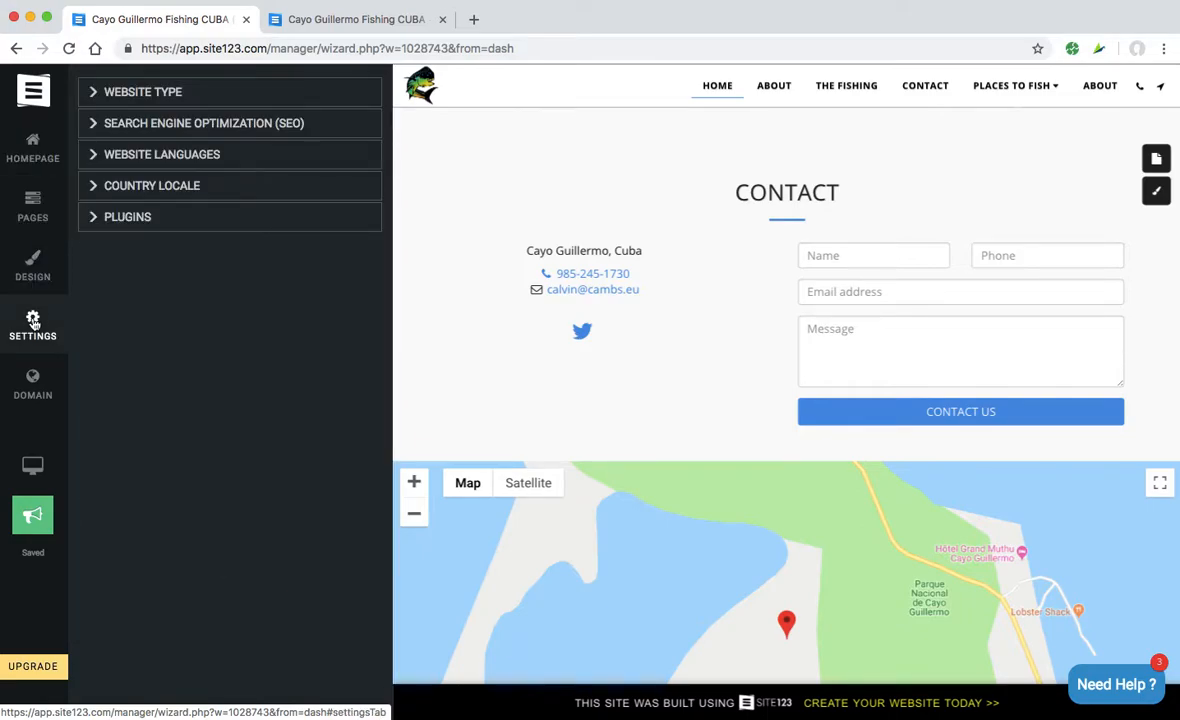
click(97, 91)
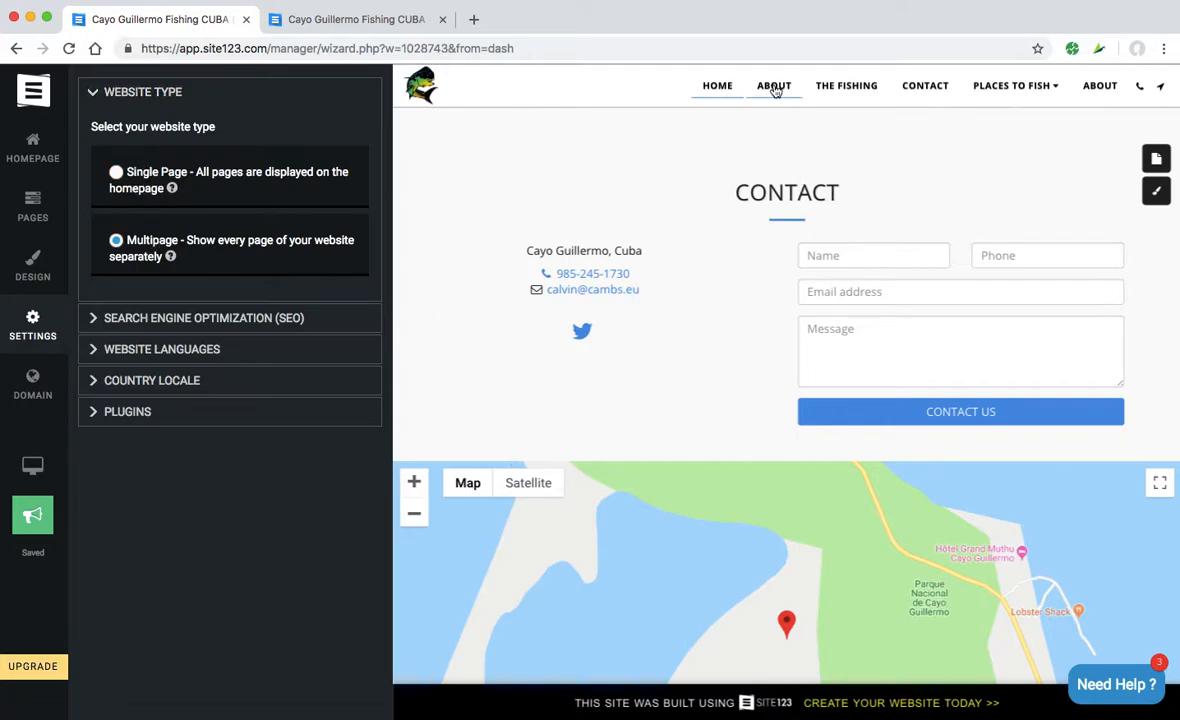
click(388, 20)
click(688, 108)
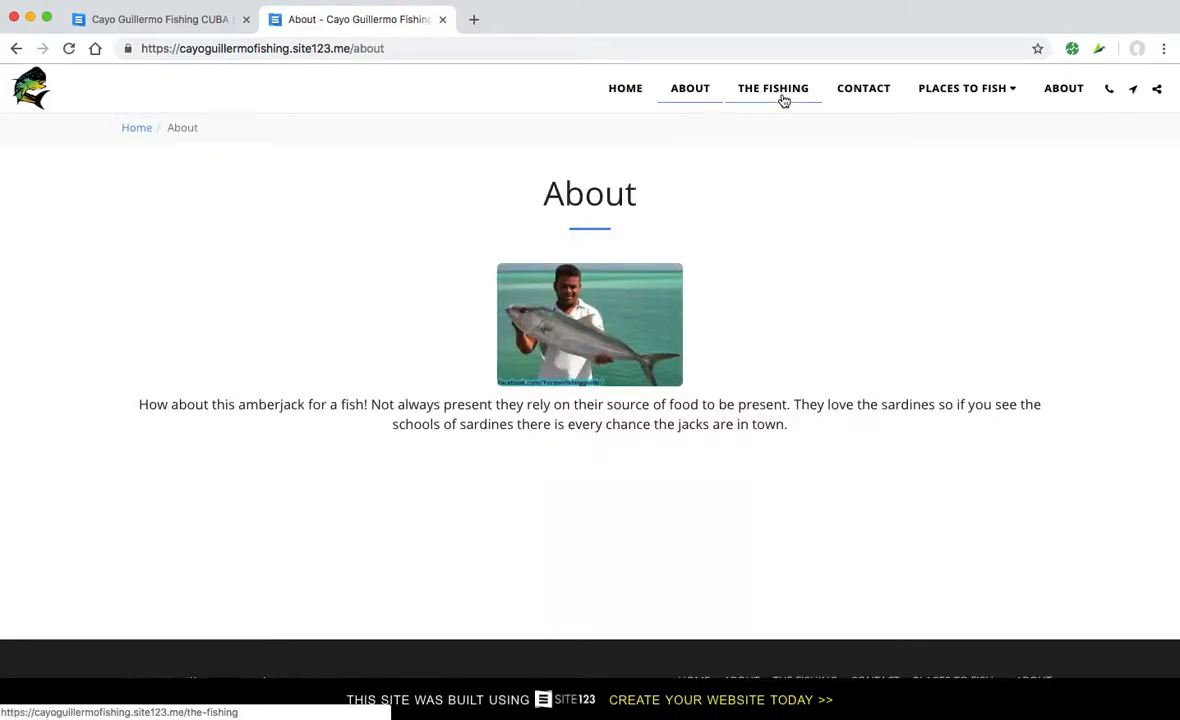
scroll(615, 466, down, 2)
scroll(614, 466, down, 3)
scroll(614, 464, up, 3)
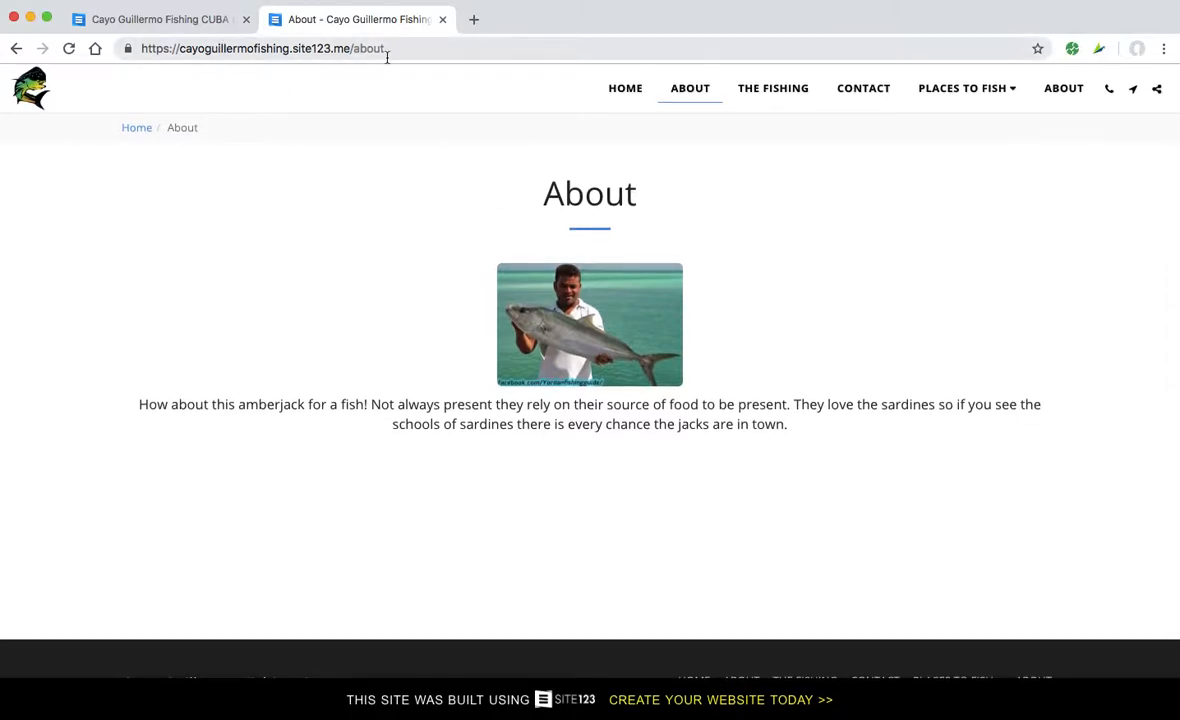
double_click(363, 48)
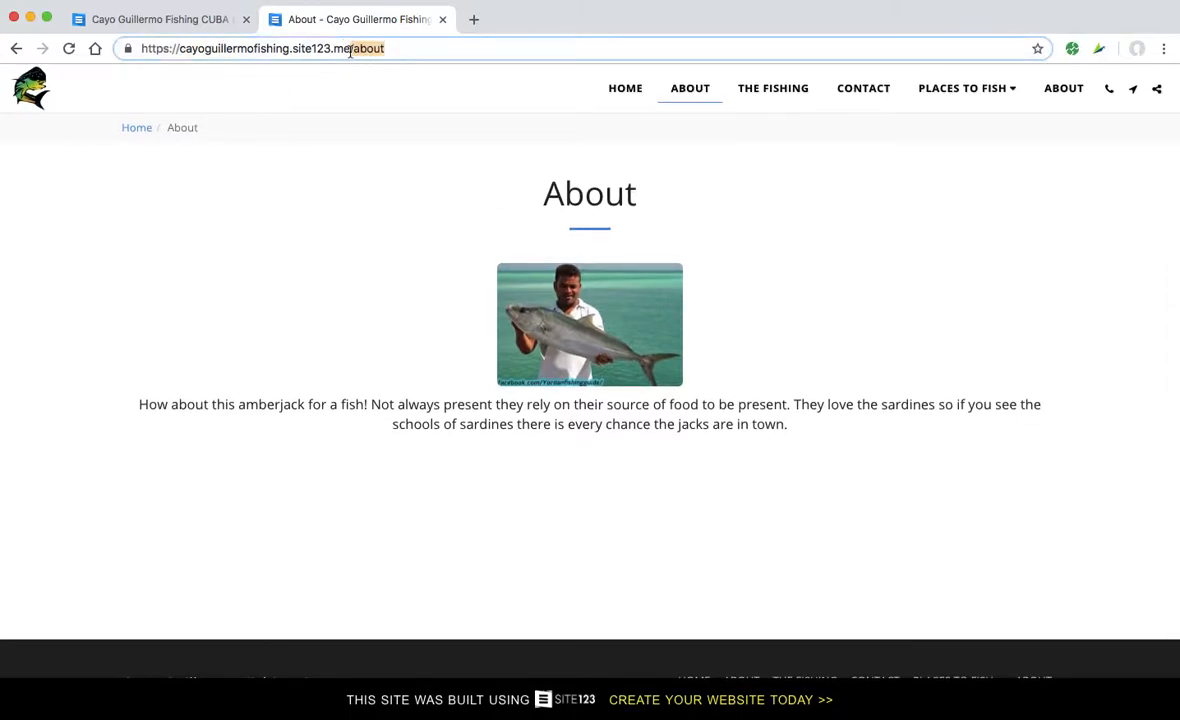
click(186, 18)
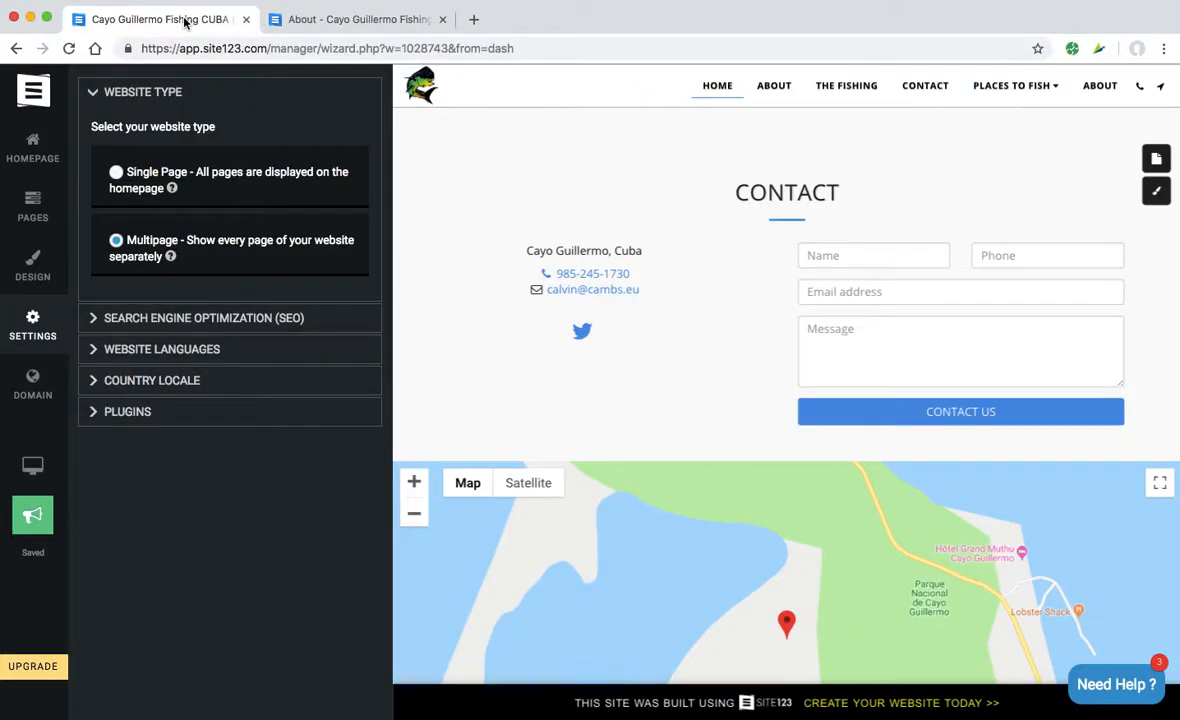
- Select Multipage as the website type and check the ABOUT section in the preview
click(117, 173)
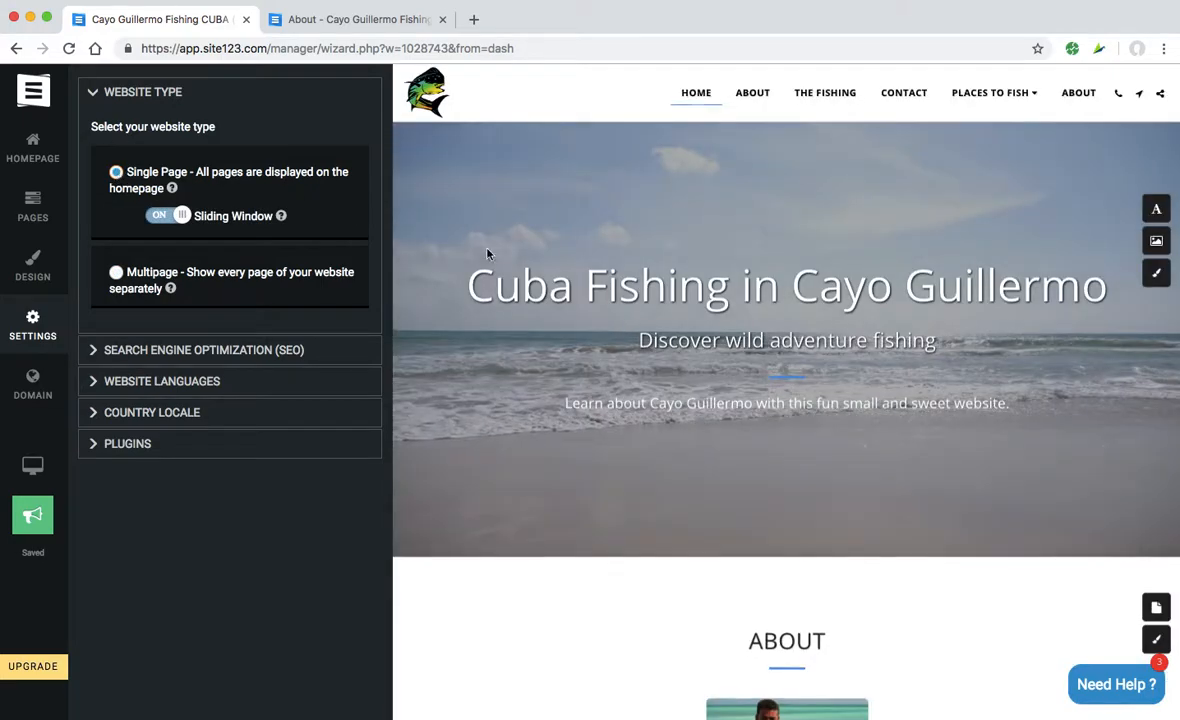
click(760, 93)
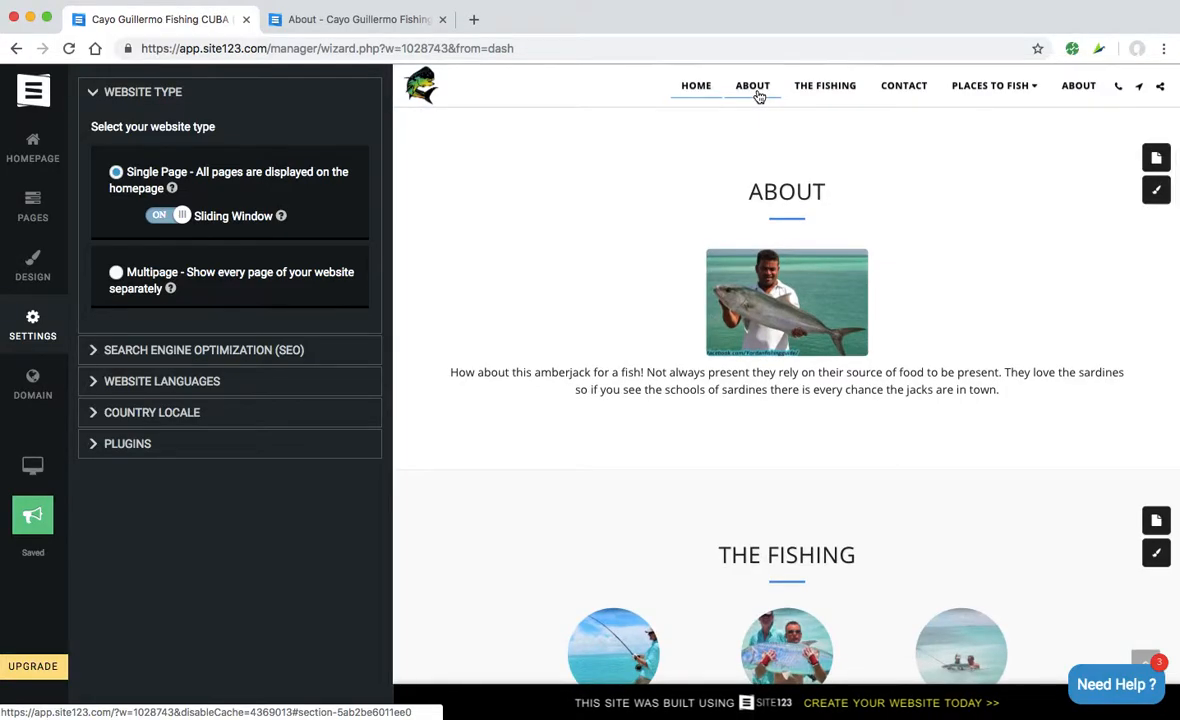
scroll(635, 440, down, 10)
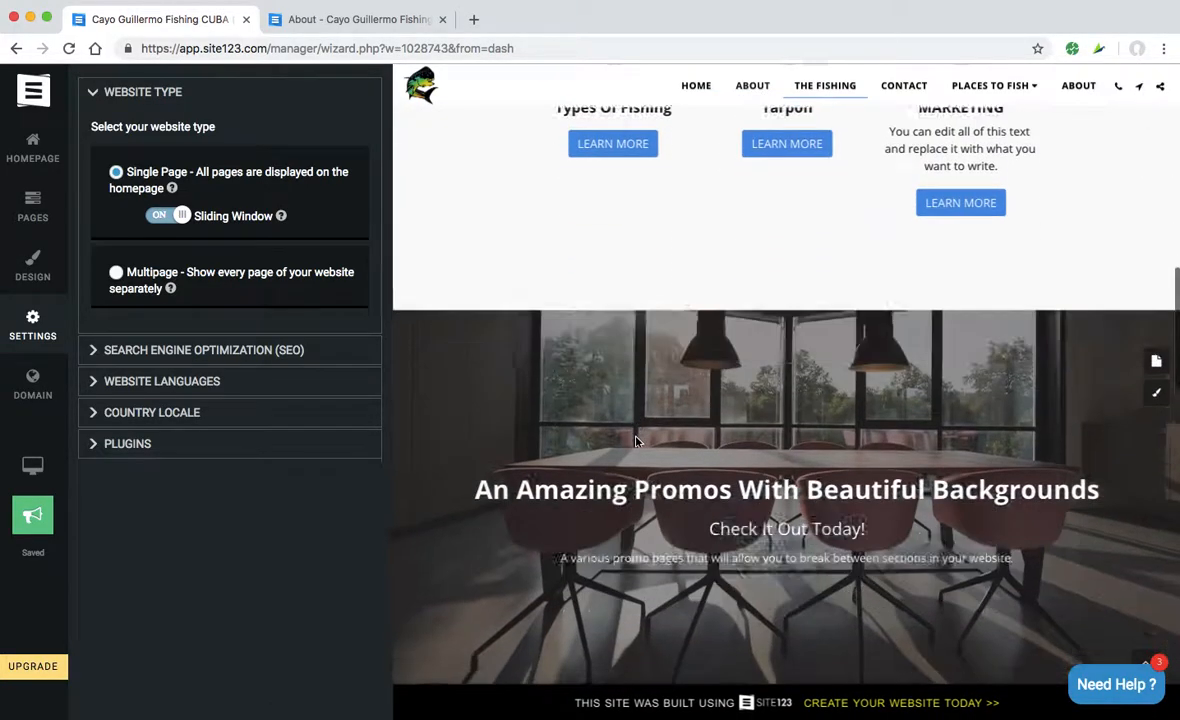
scroll(635, 442, down, 10)
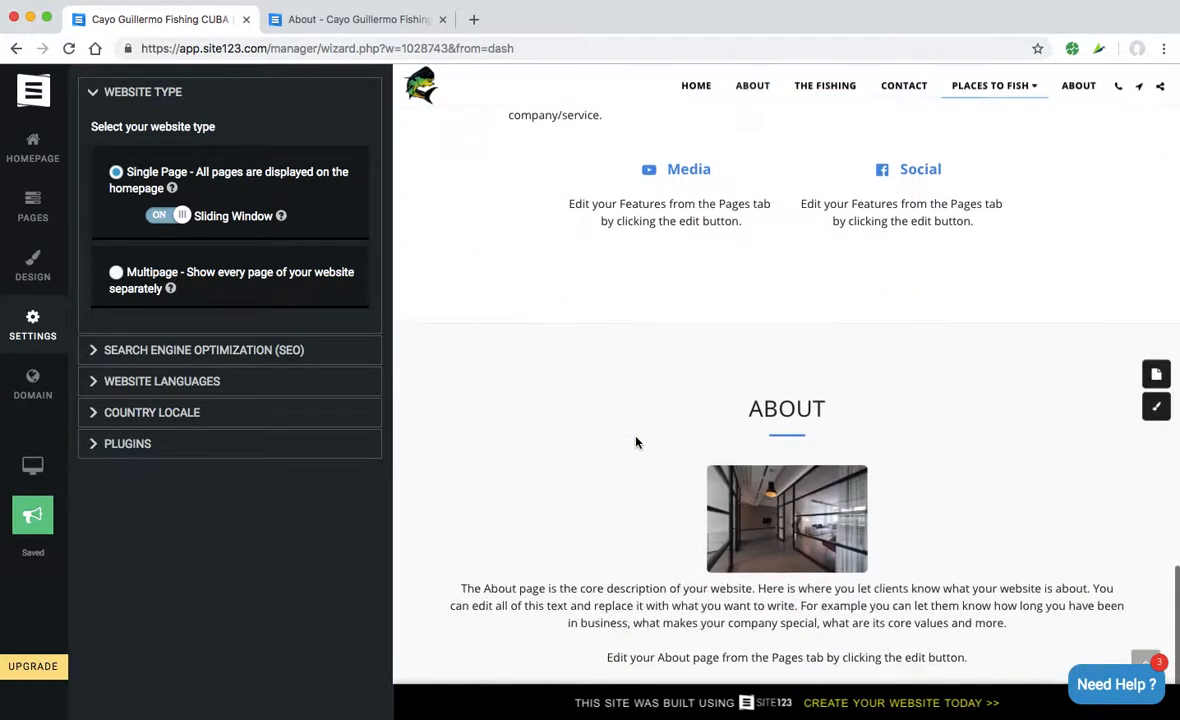
scroll(636, 442, up, 20)
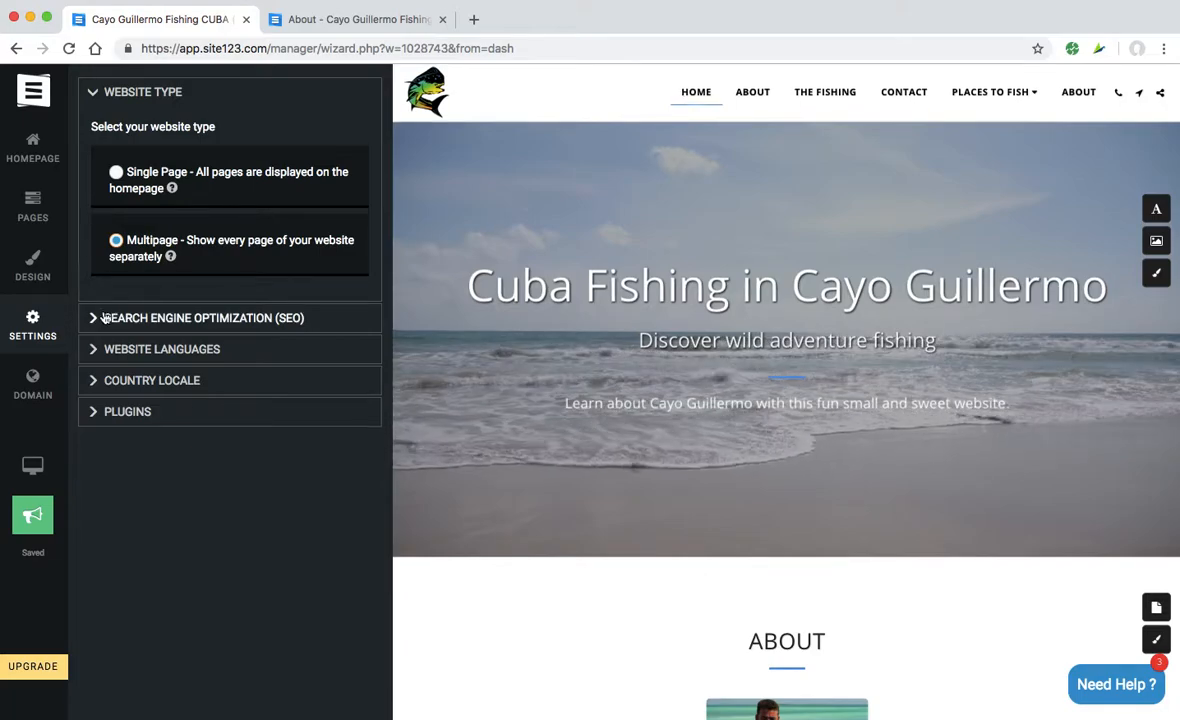
- Open the Search Engine Optimization settings and view the site's sitemap.xml in a new tab
click(100, 318)
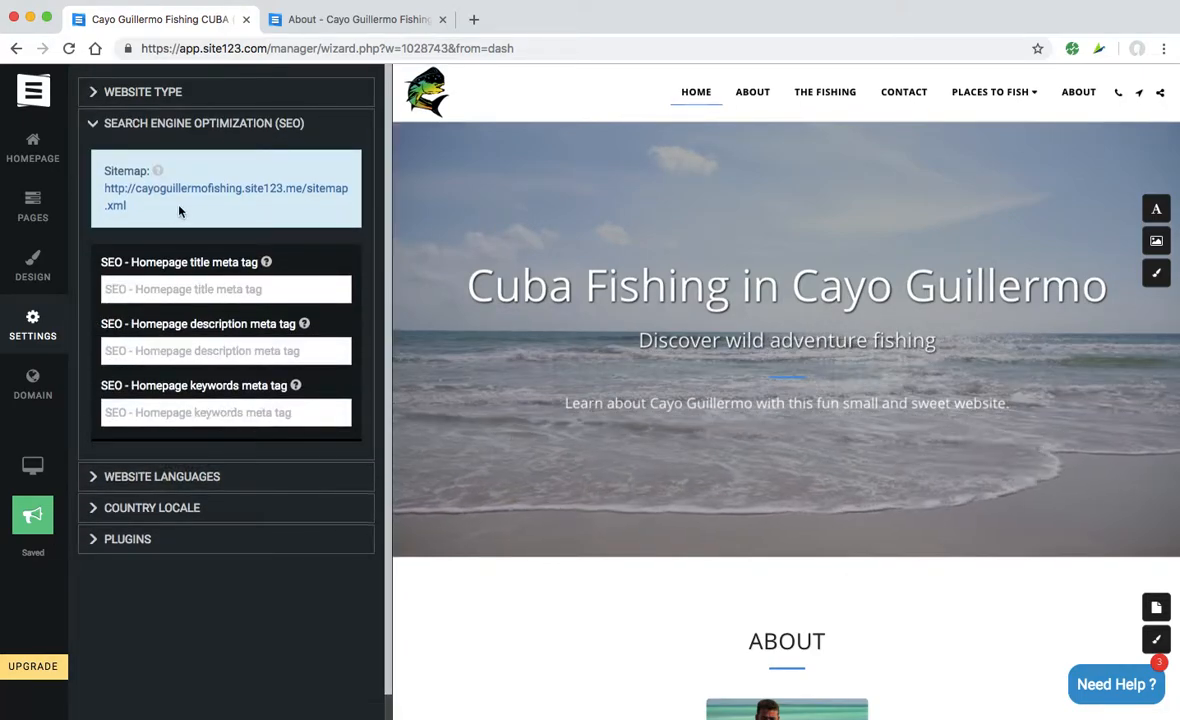
click(284, 196)
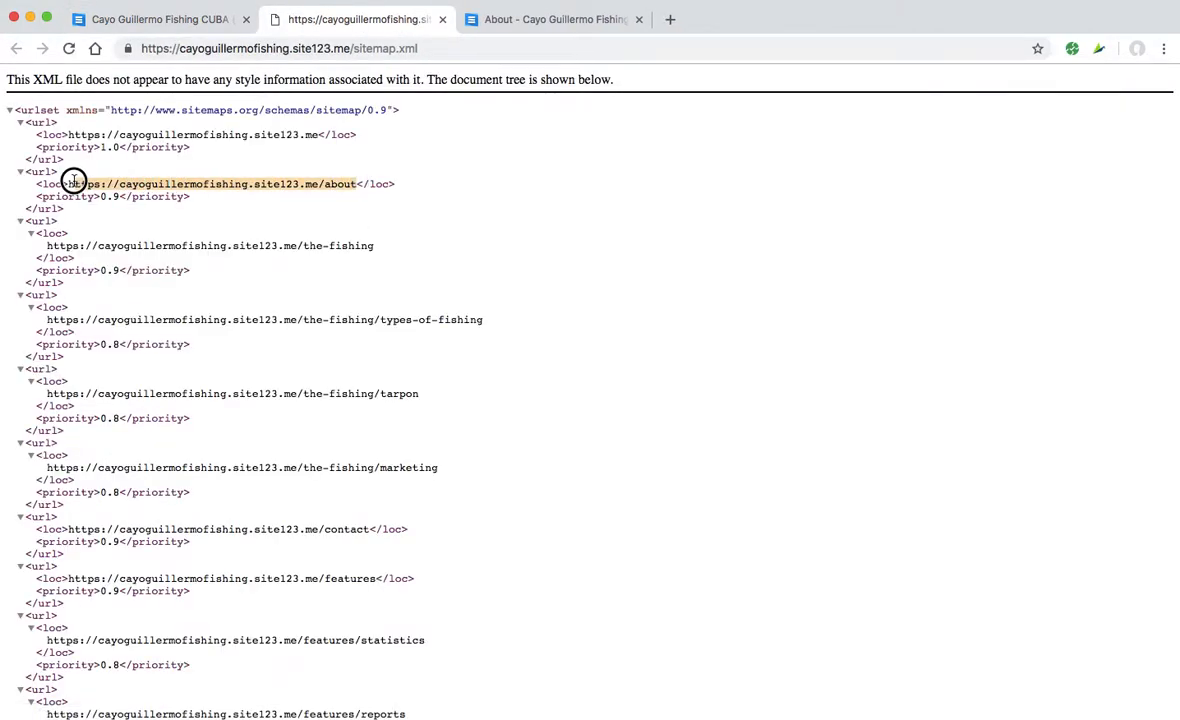
scroll(314, 264, down, 1)
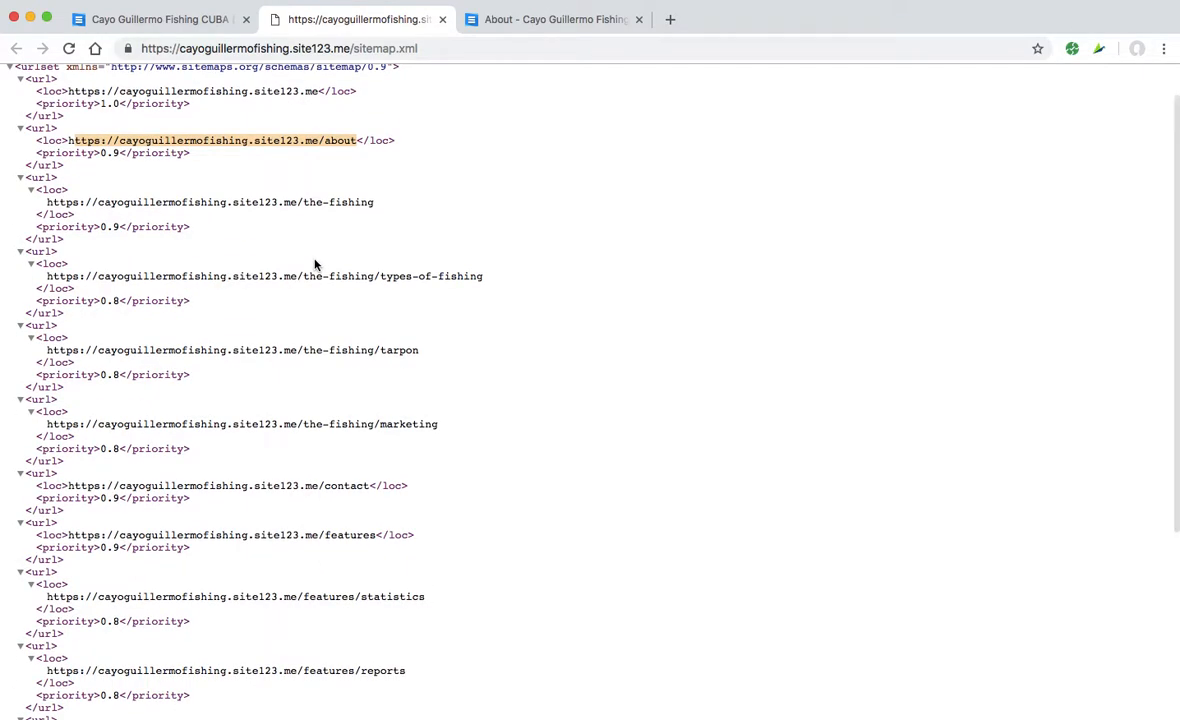
scroll(314, 264, down, 5)
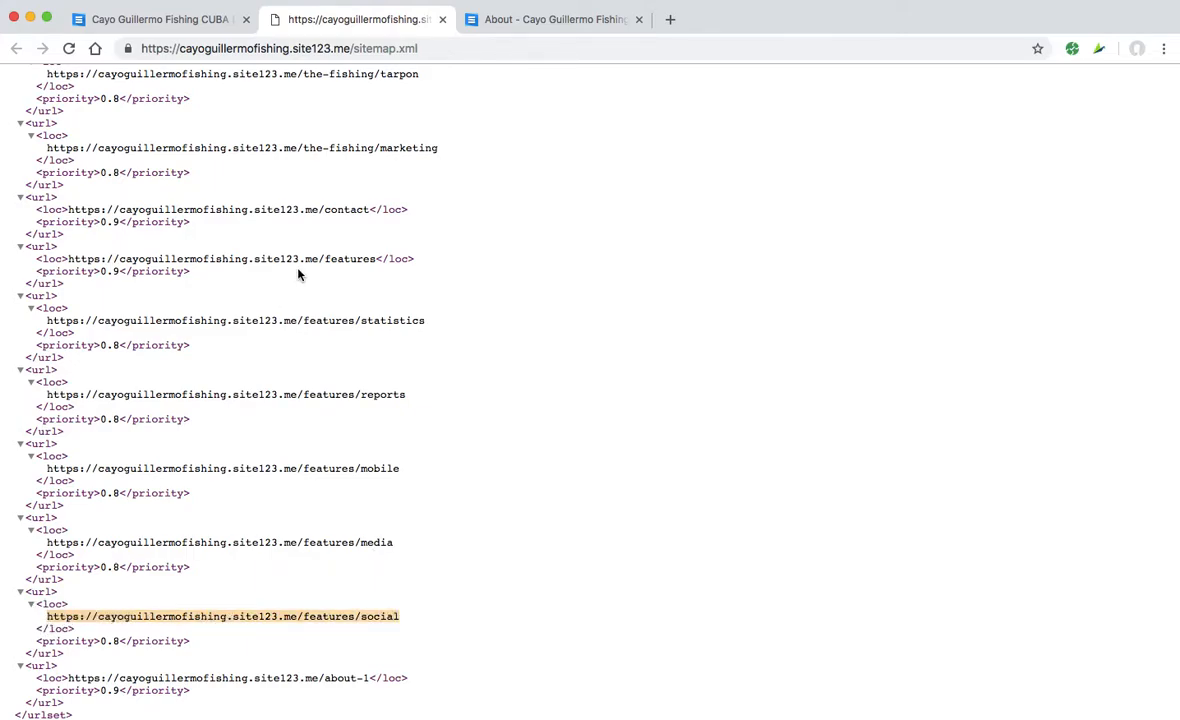
- Load the live features/social page in that tab, then return to the editor
click(380, 48)
text(https://cayoguillermofishing.site123.me/features/social)
key(Return)
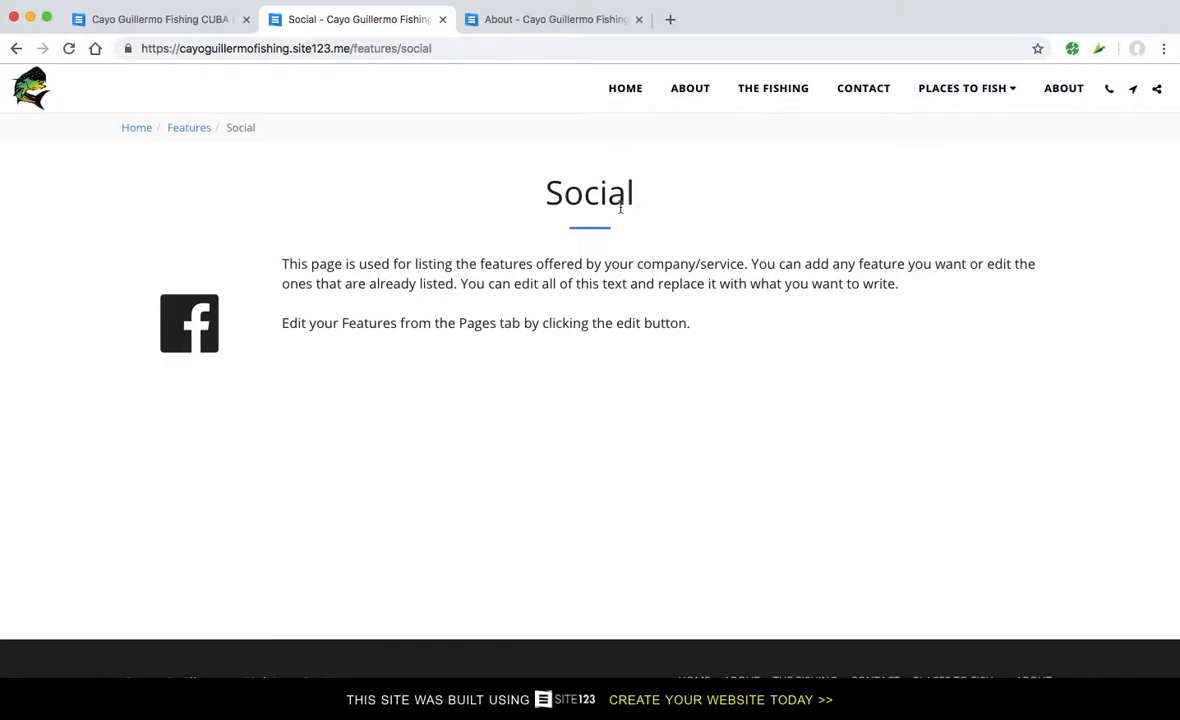
click(178, 20)
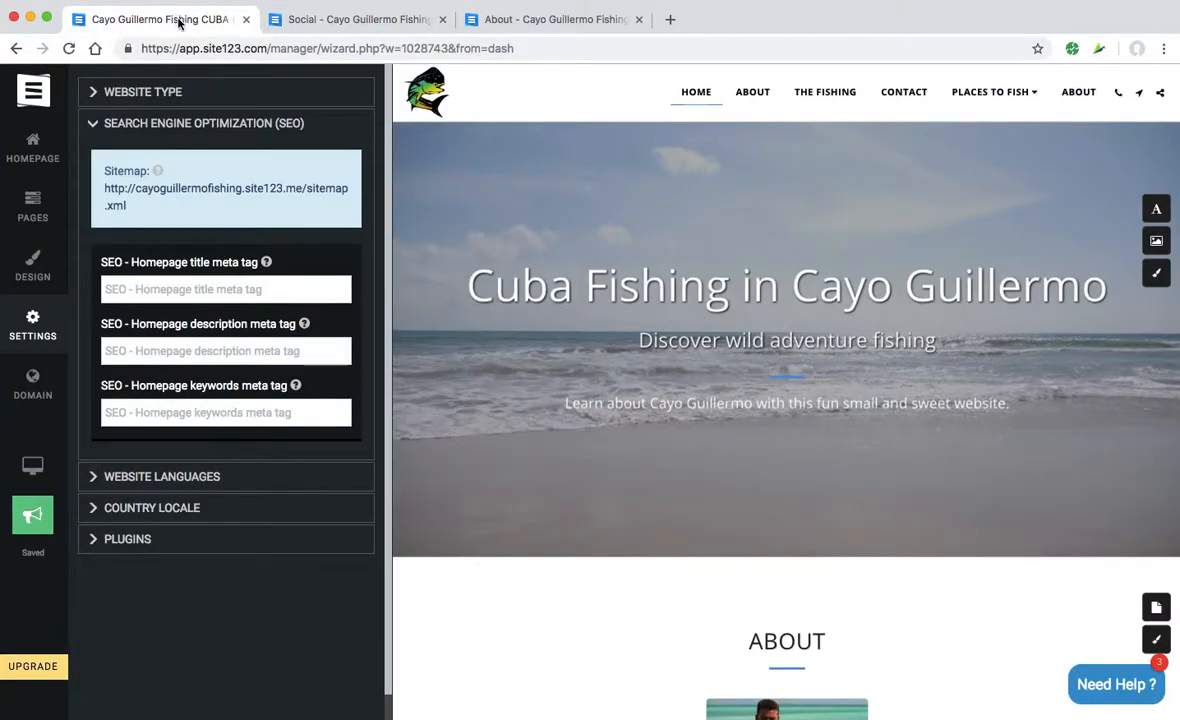
- Collapse SEO and briefly check the Website Languages and Country Locale settings
click(90, 125)
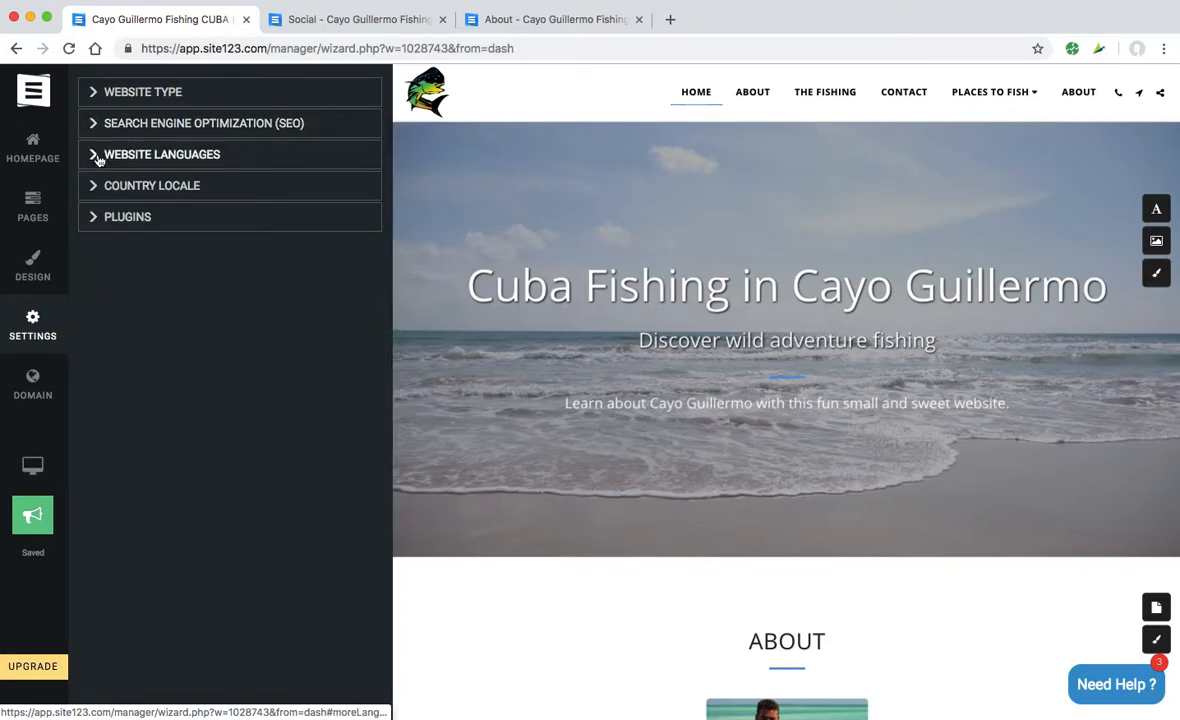
click(94, 157)
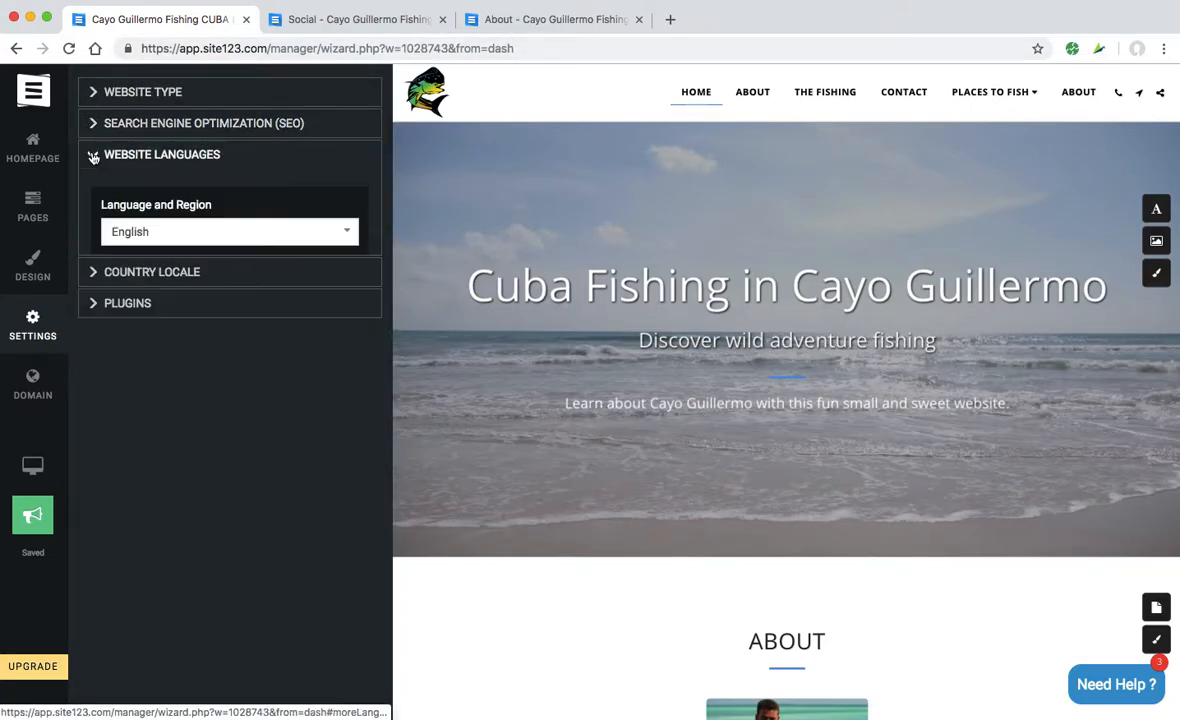
click(94, 157)
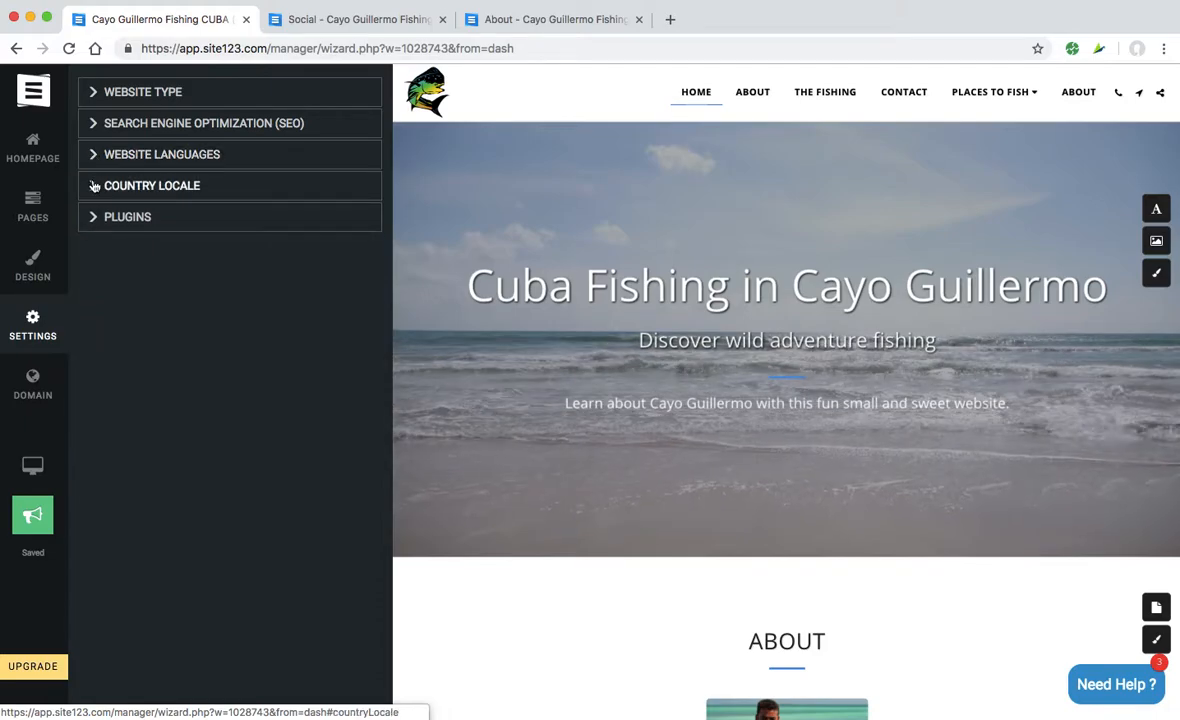
click(94, 188)
click(94, 188)
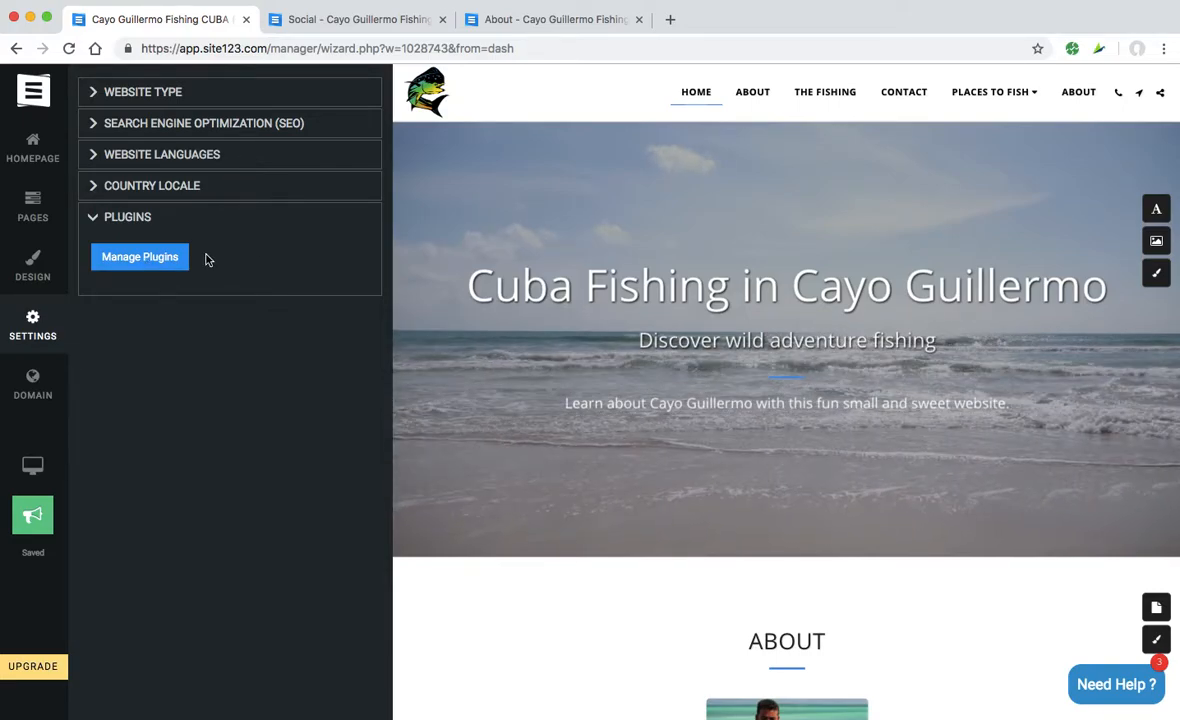
click(144, 260)
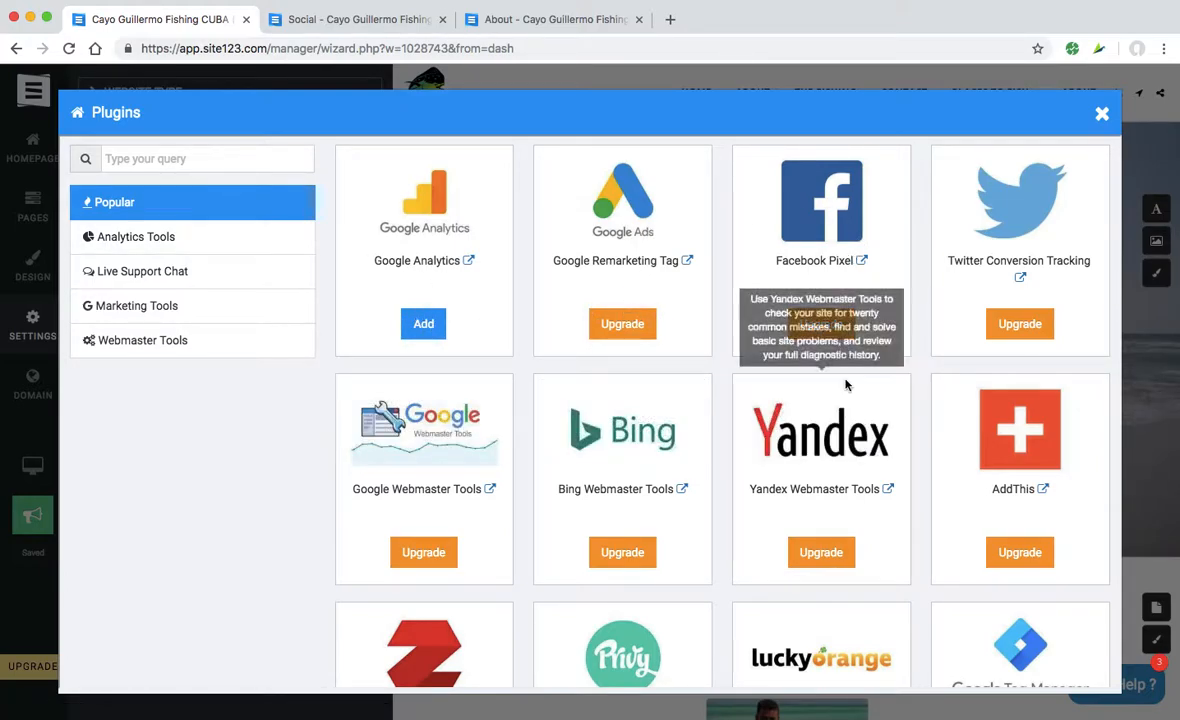
scroll(845, 385, down, 3)
scroll(845, 385, up, 3)
scroll(845, 385, down, 5)
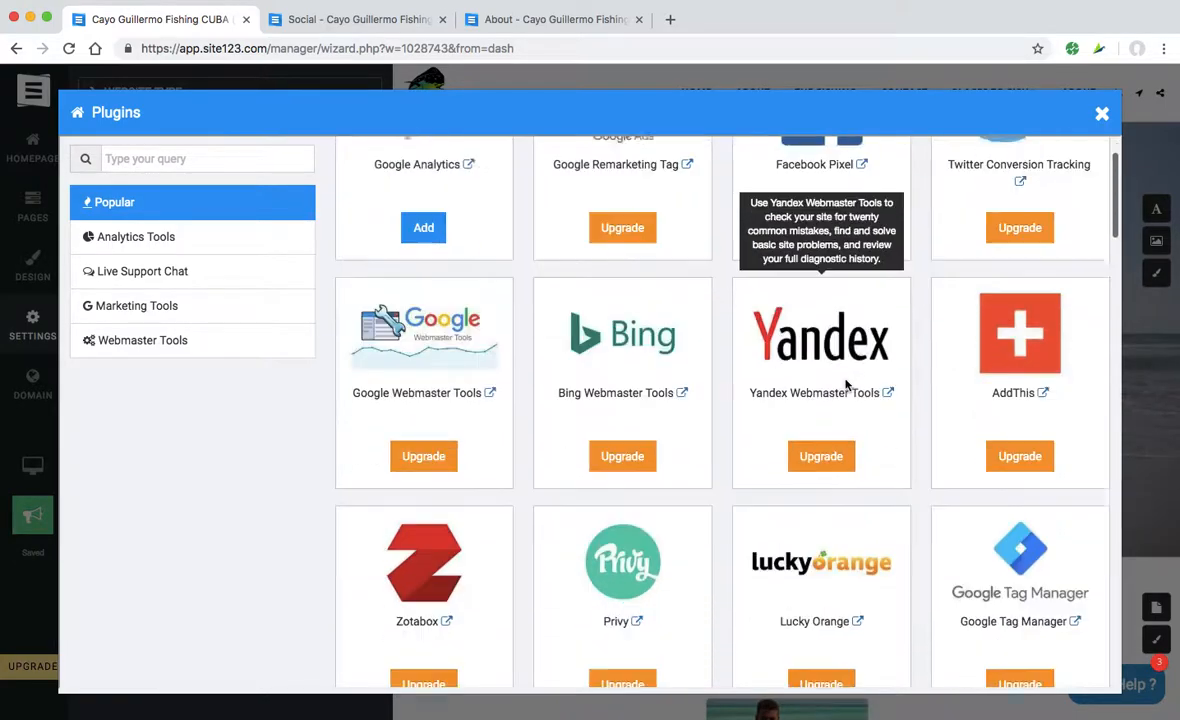
scroll(845, 385, down, 5)
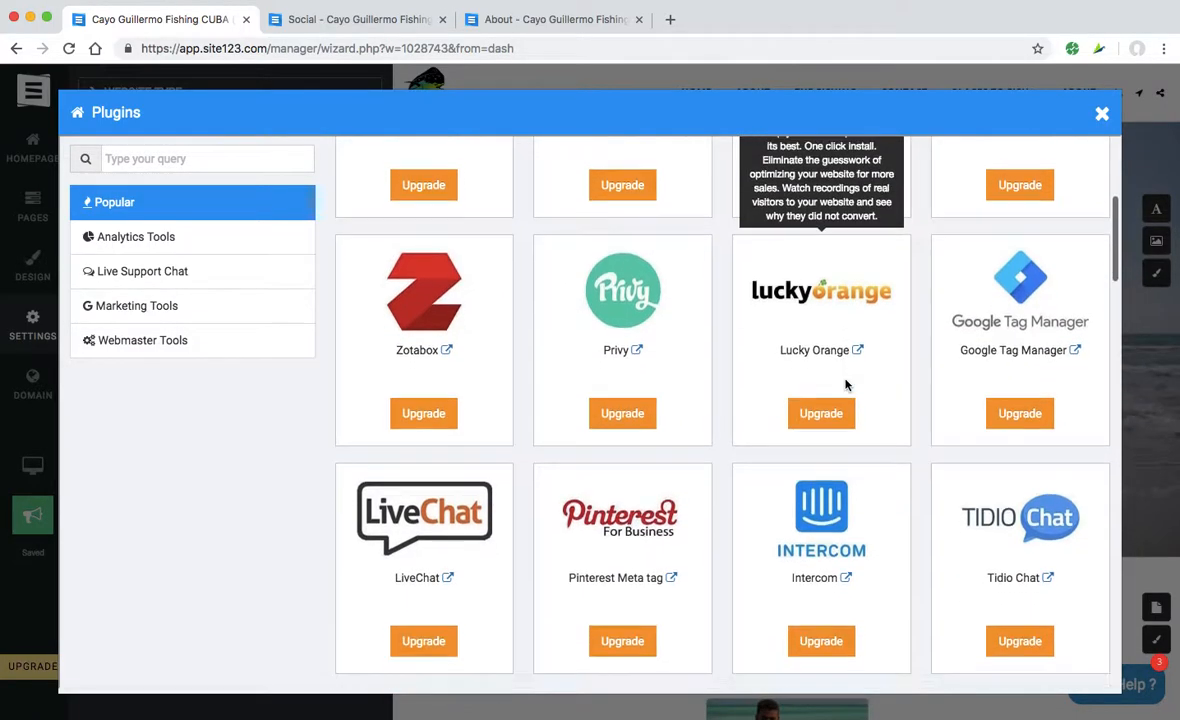
scroll(845, 385, down, 3)
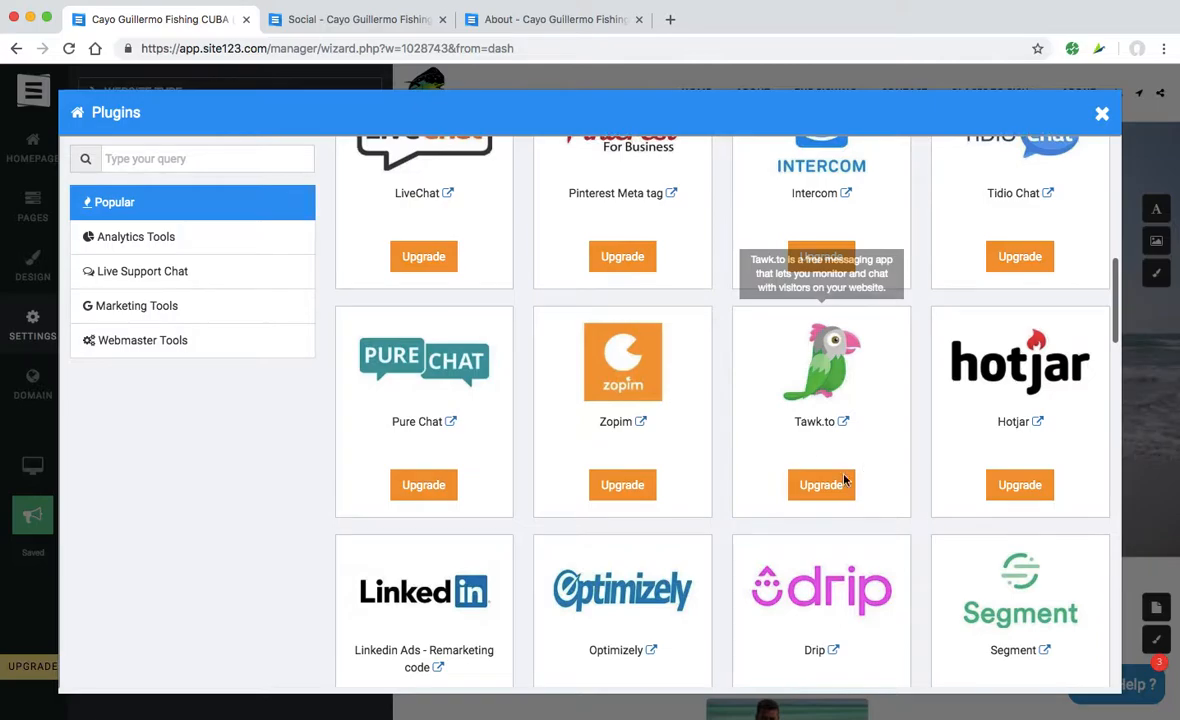
scroll(881, 433, down, 7)
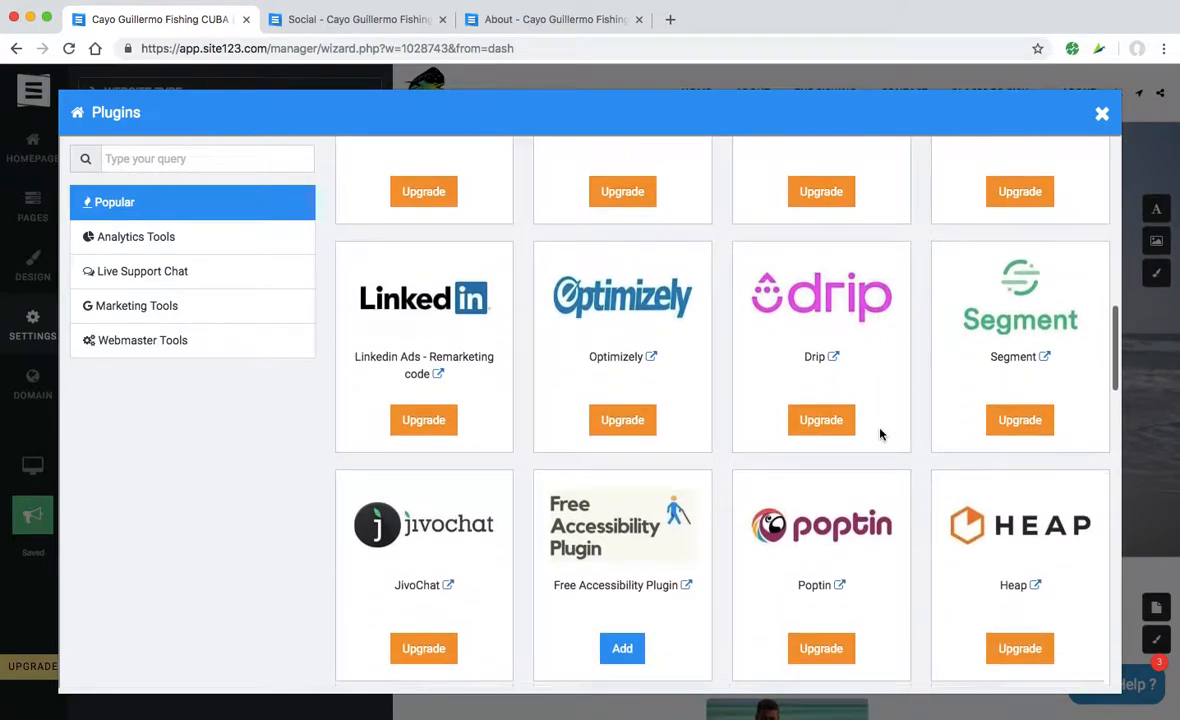
scroll(881, 433, down, 7)
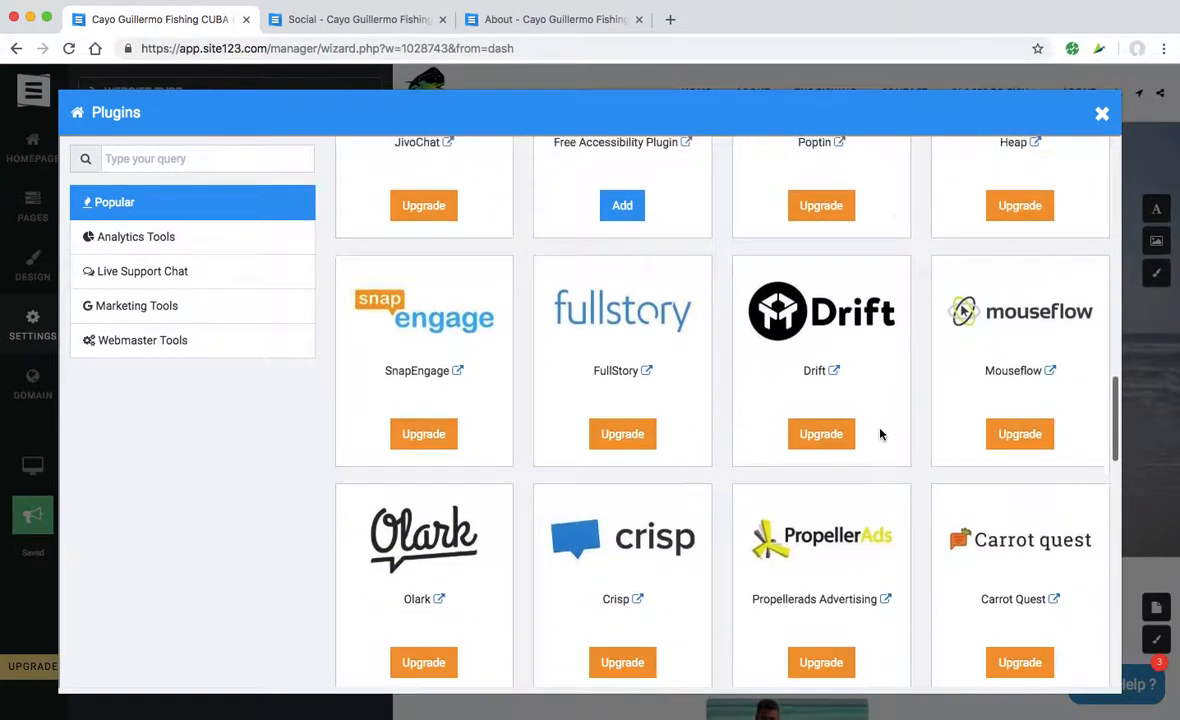
scroll(881, 433, down, 7)
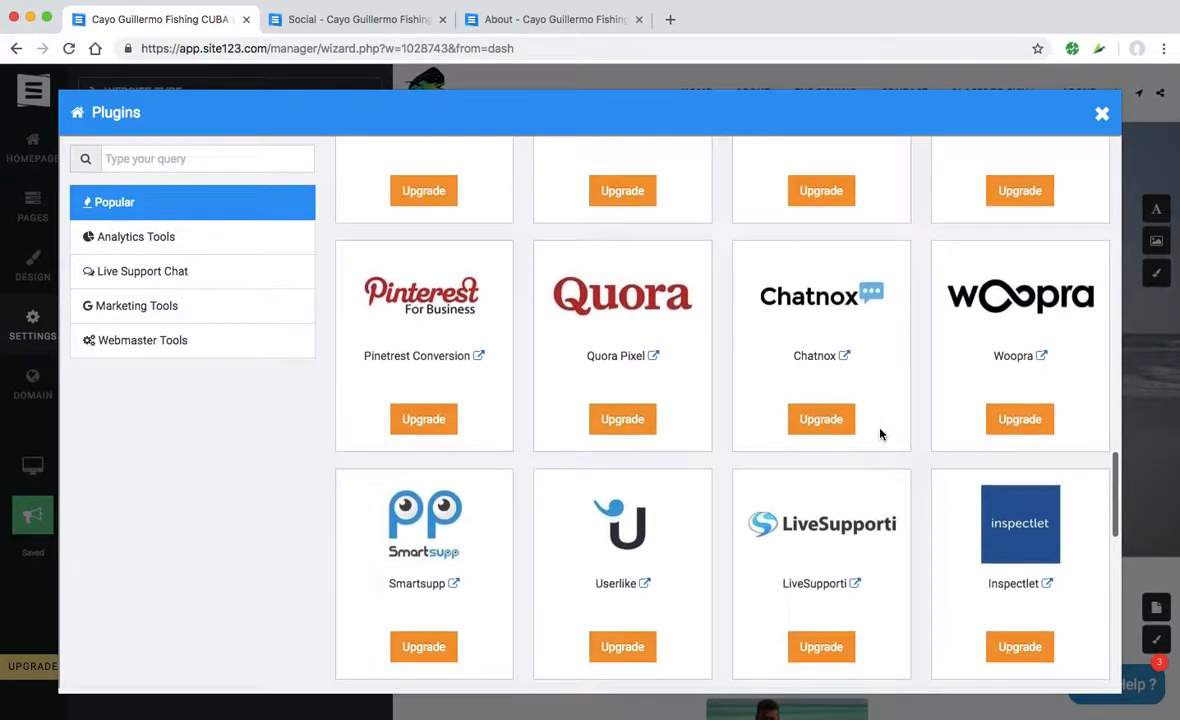
scroll(881, 433, down, 10)
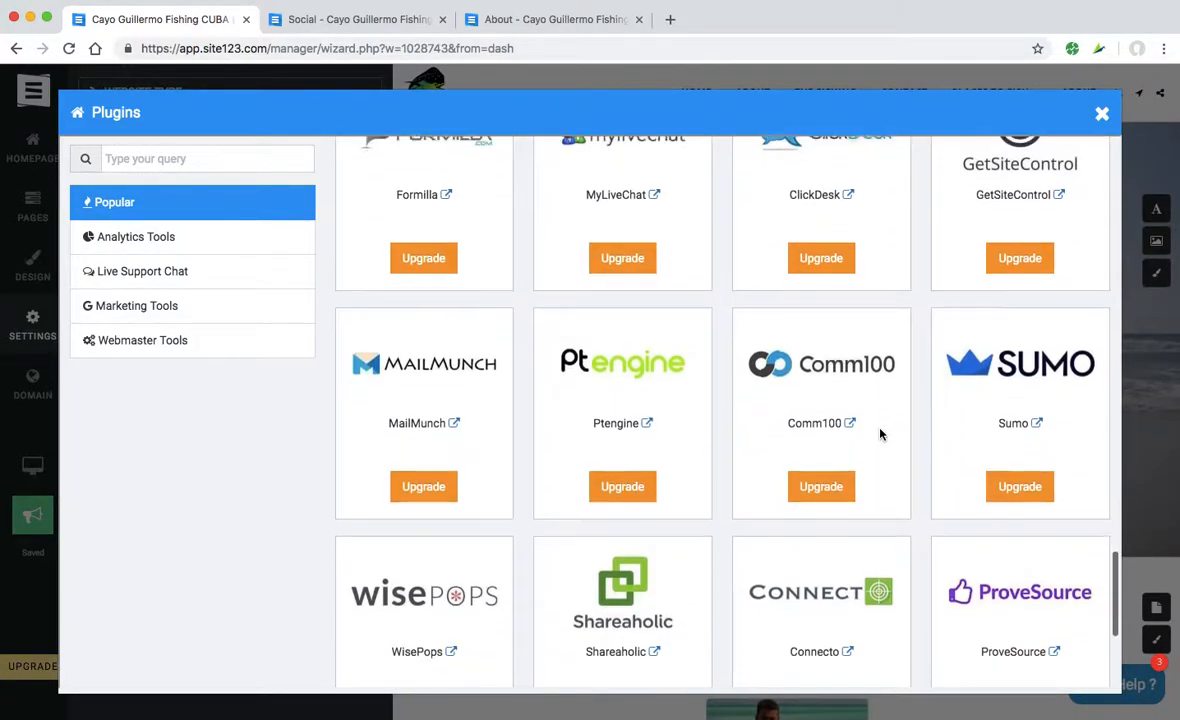
scroll(881, 433, down, 1)
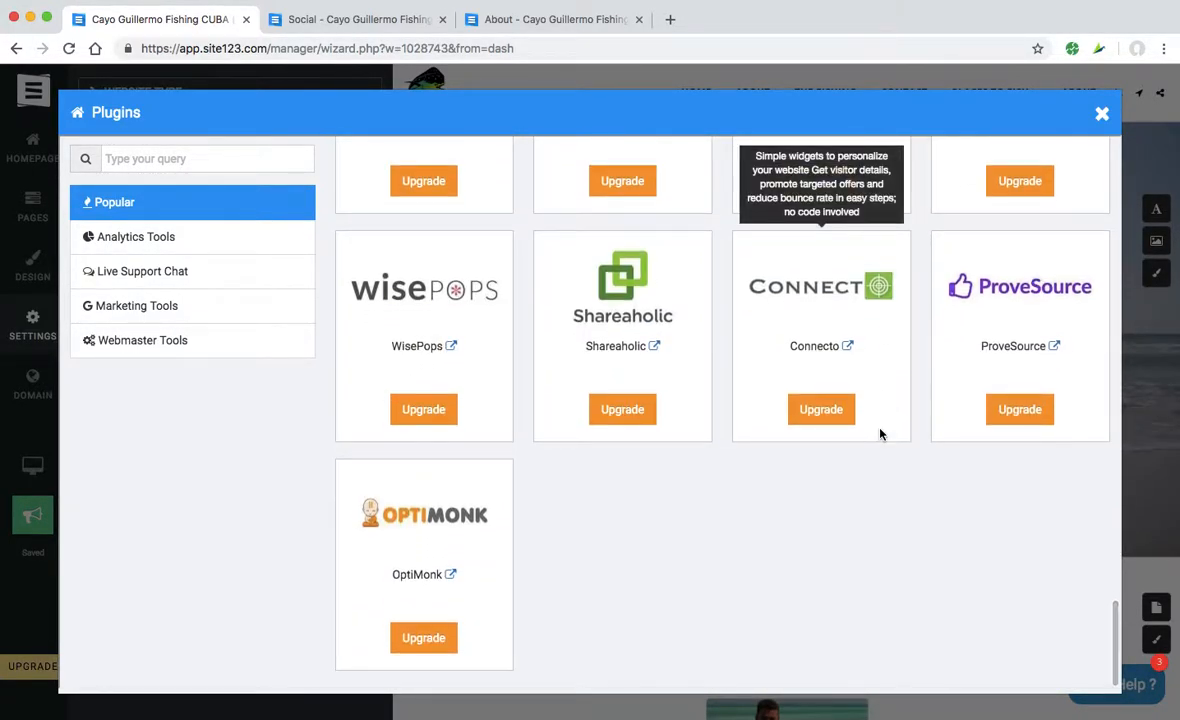
scroll(881, 433, up, 20)
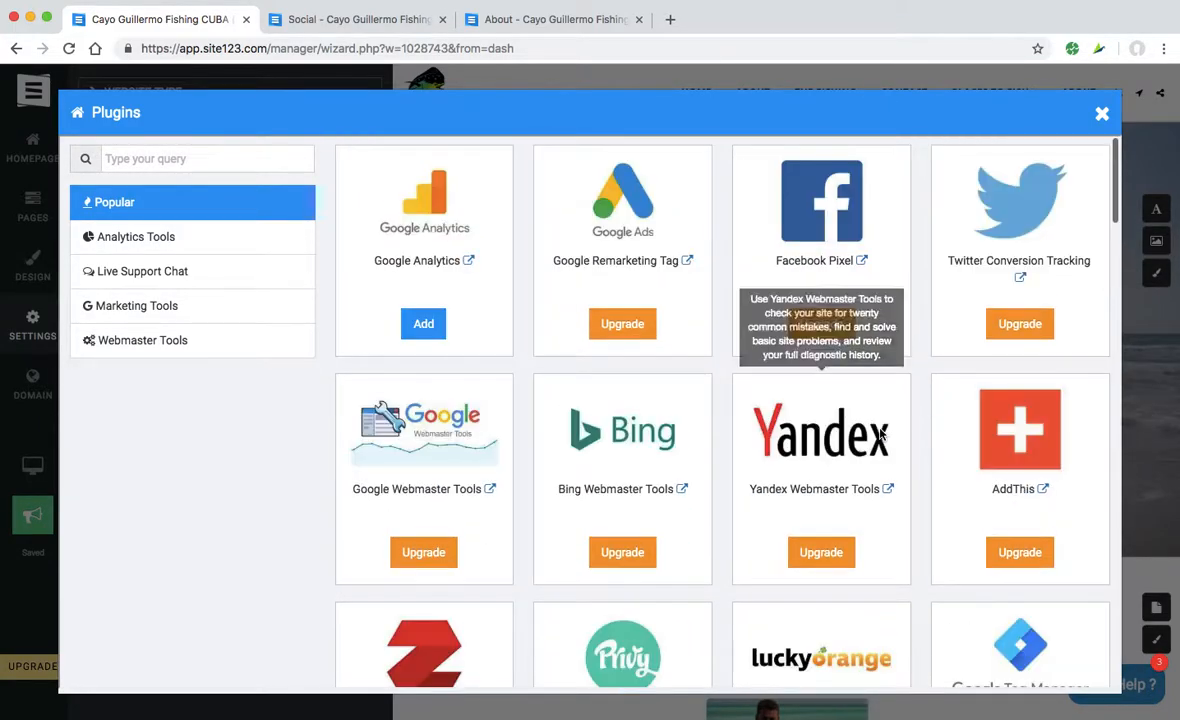
click(1103, 115)
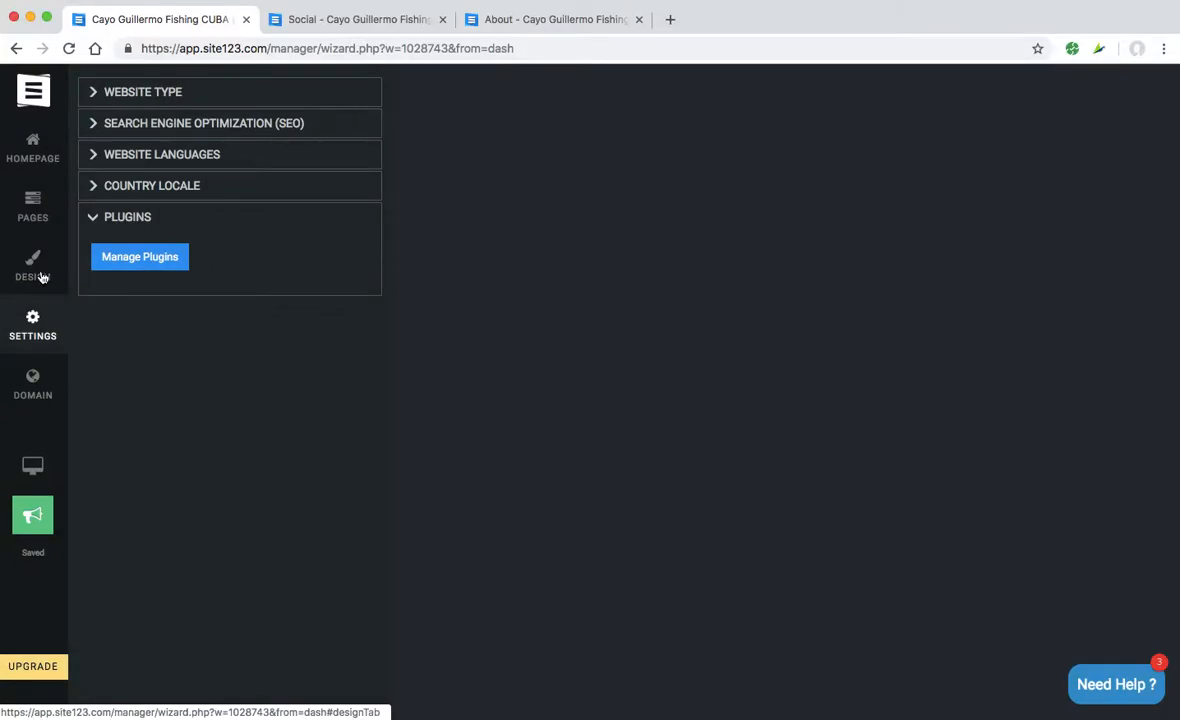
- Apply the first website structure, with the menu over the hero image, and scroll the preview to check it
click(42, 277)
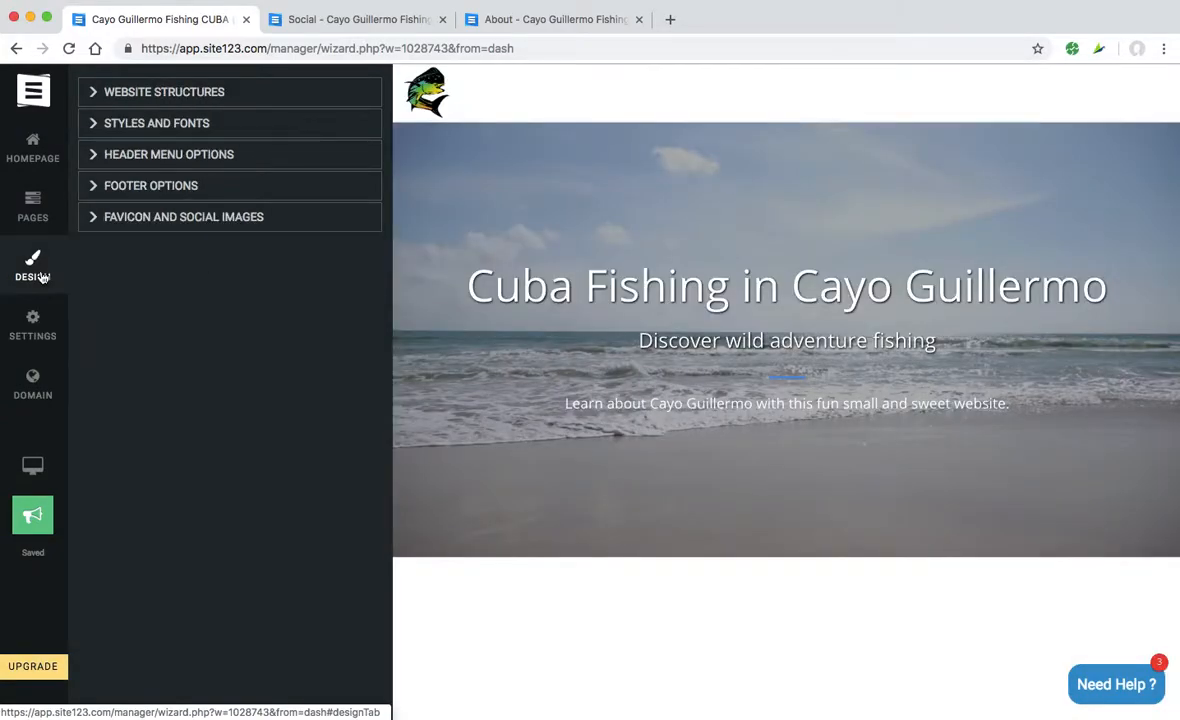
click(96, 92)
scroll(213, 245, down, 1)
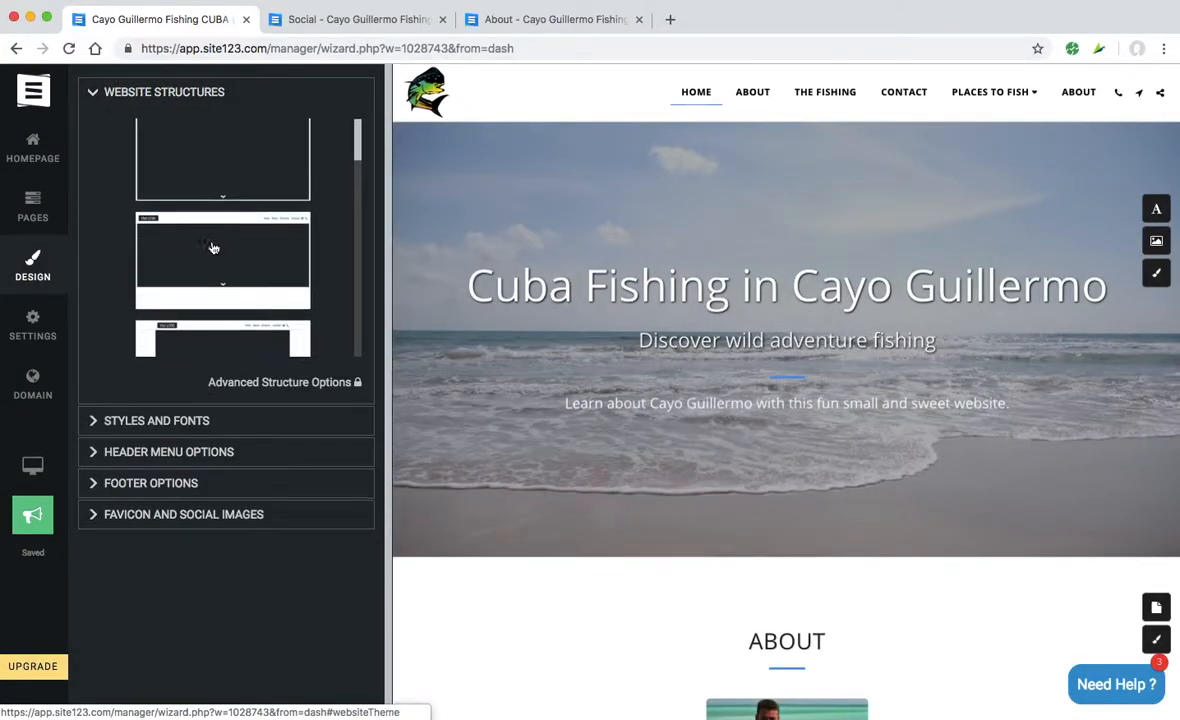
scroll(213, 248, up, 1)
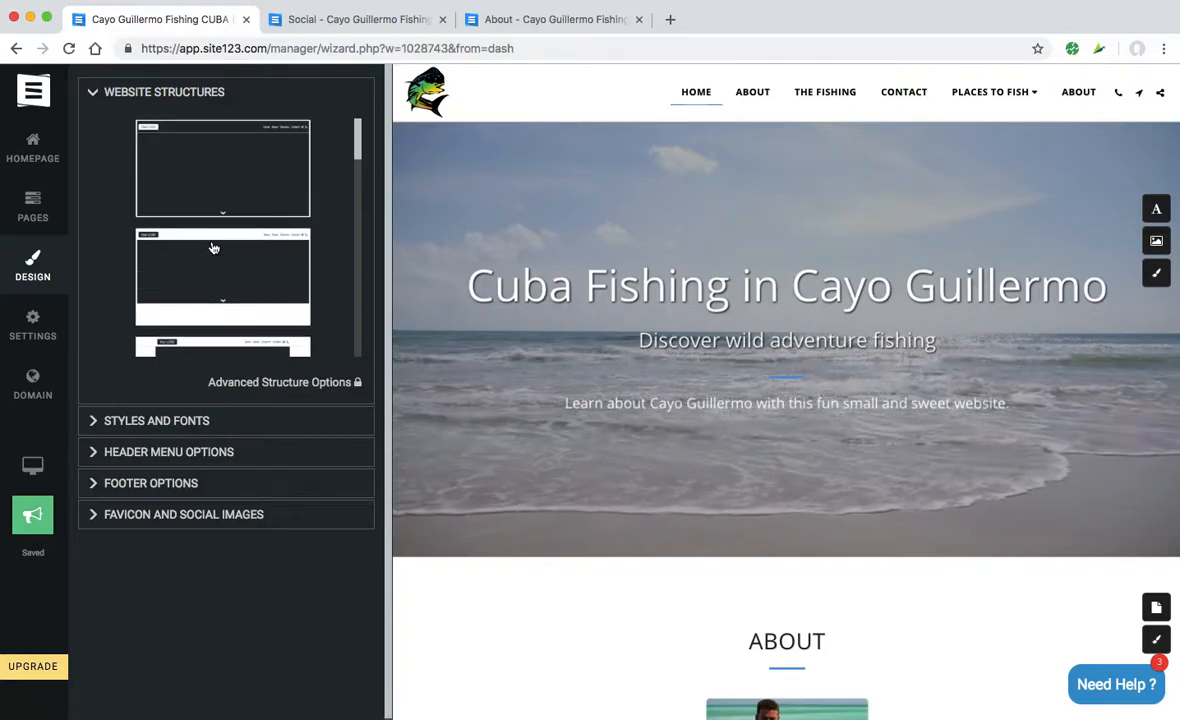
click(227, 182)
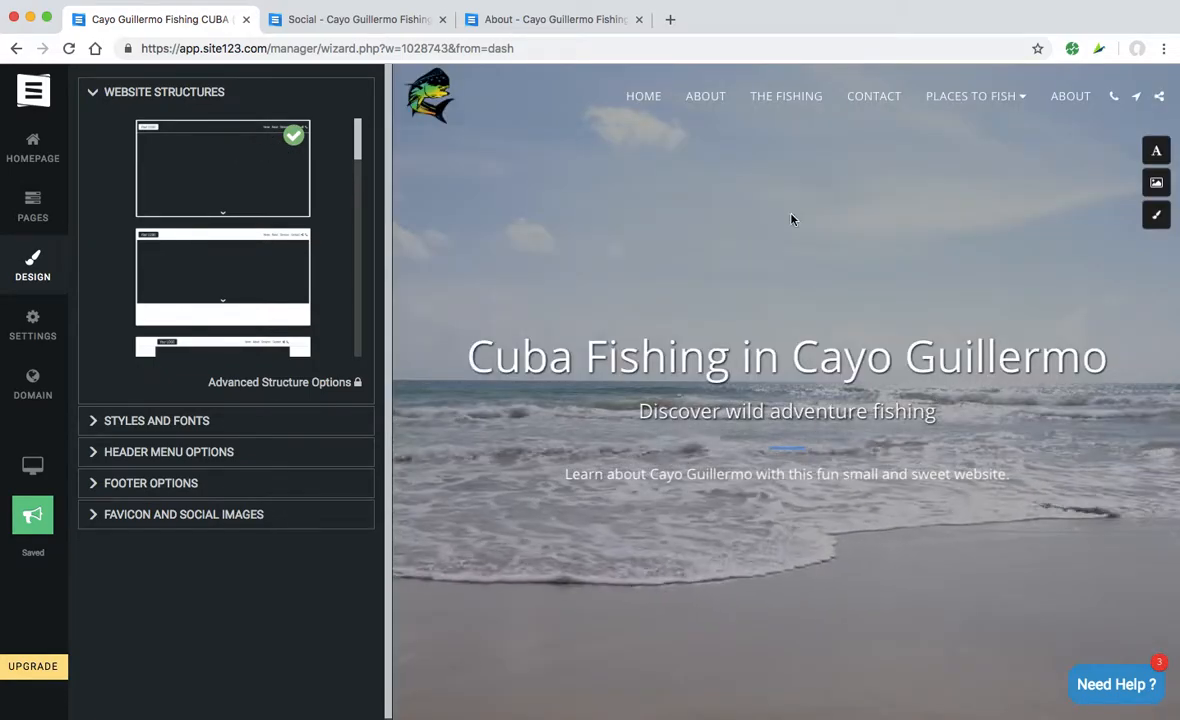
scroll(747, 386, down, 2)
scroll(747, 386, up, 2)
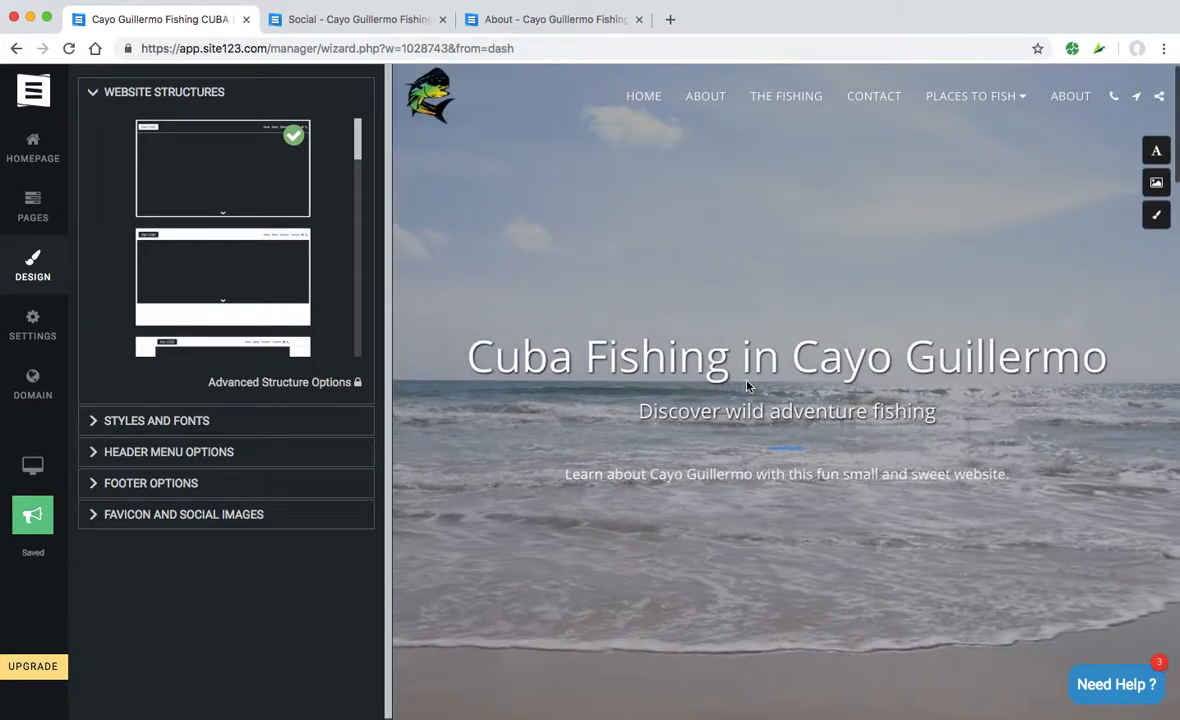
scroll(747, 386, down, 10)
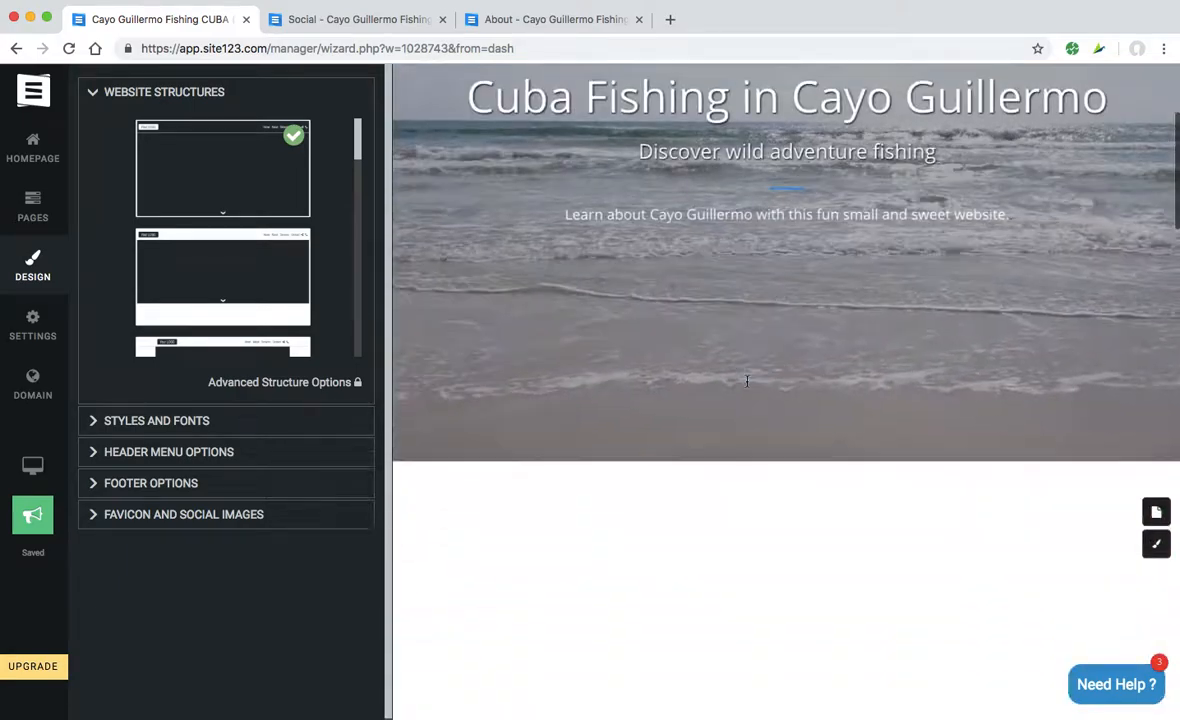
scroll(747, 386, up, 10)
scroll(747, 381, down, 8)
scroll(747, 384, up, 6)
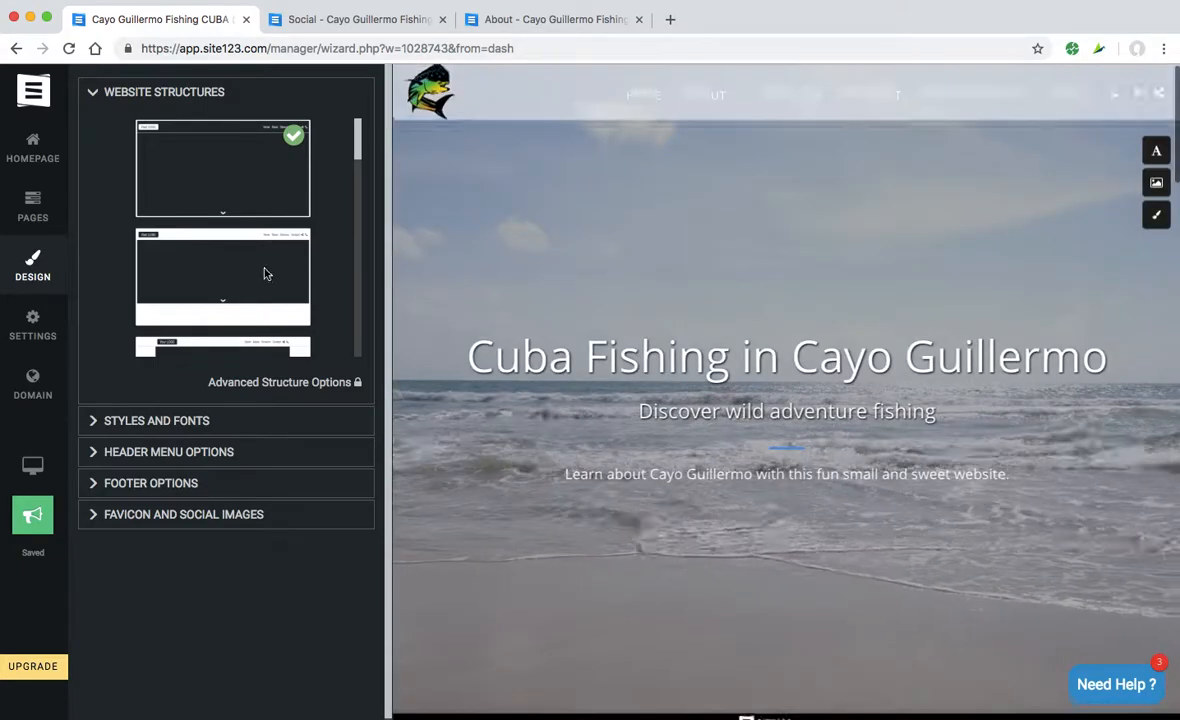
- Show the Header Menu Options and save the Cayo Guillermo, Cuba contact info
click(101, 424)
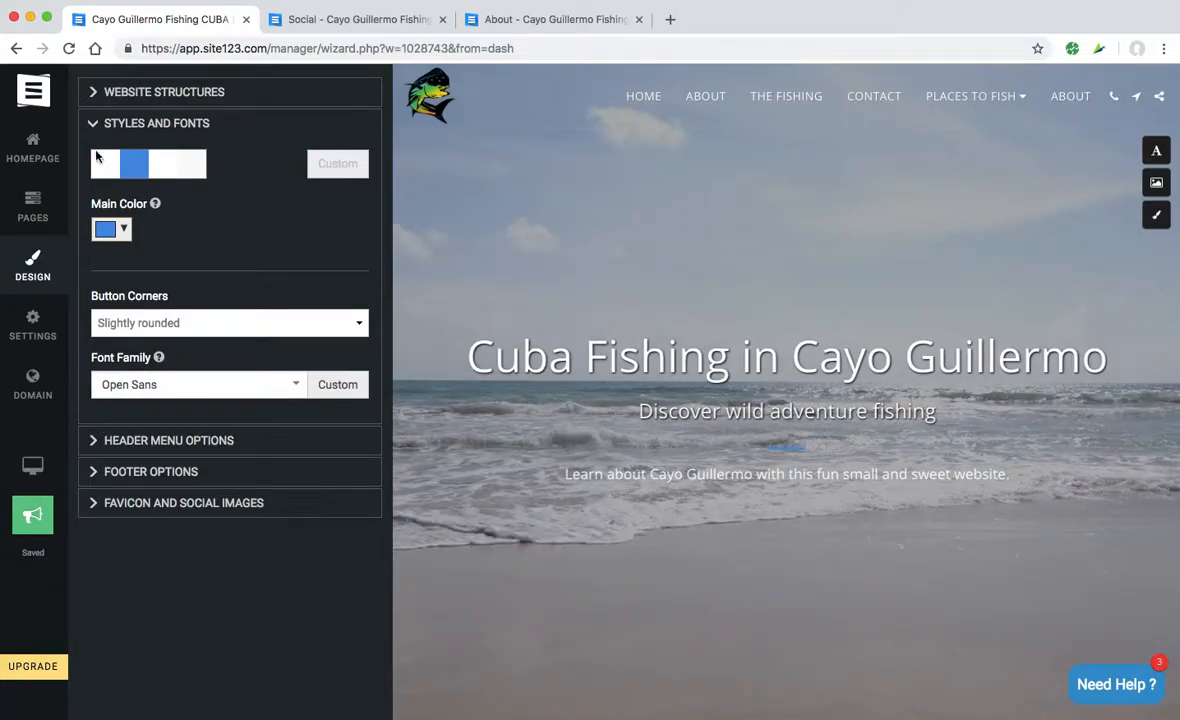
click(95, 126)
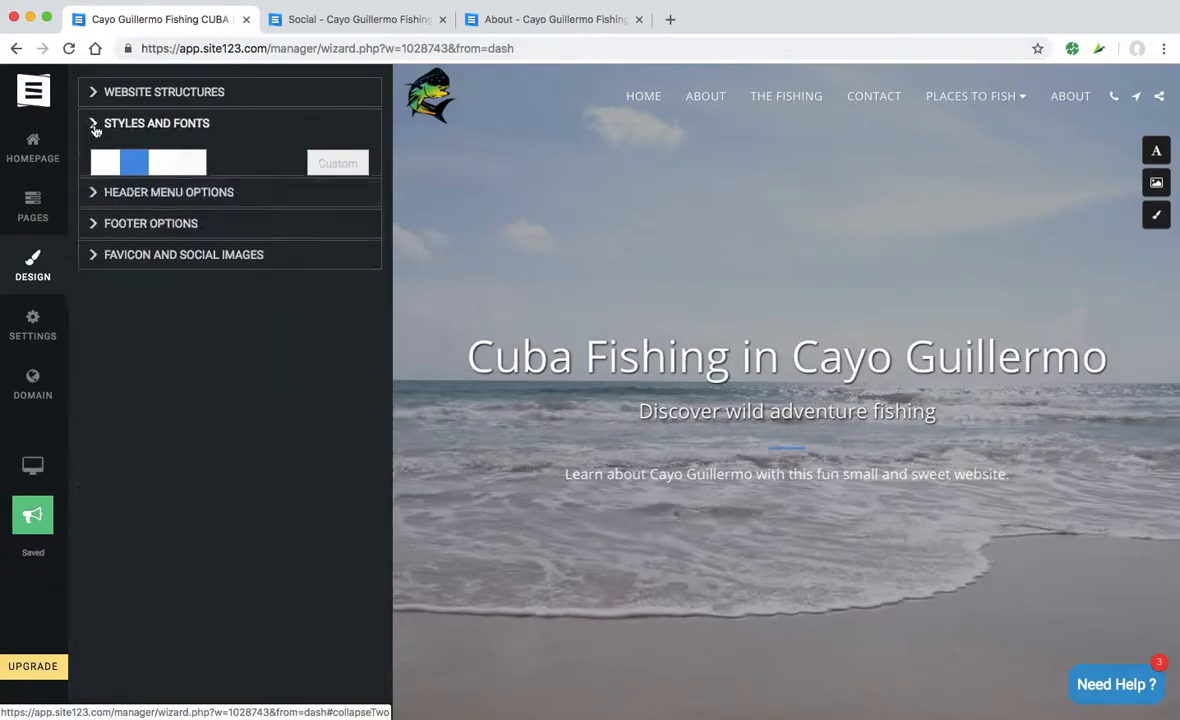
click(96, 162)
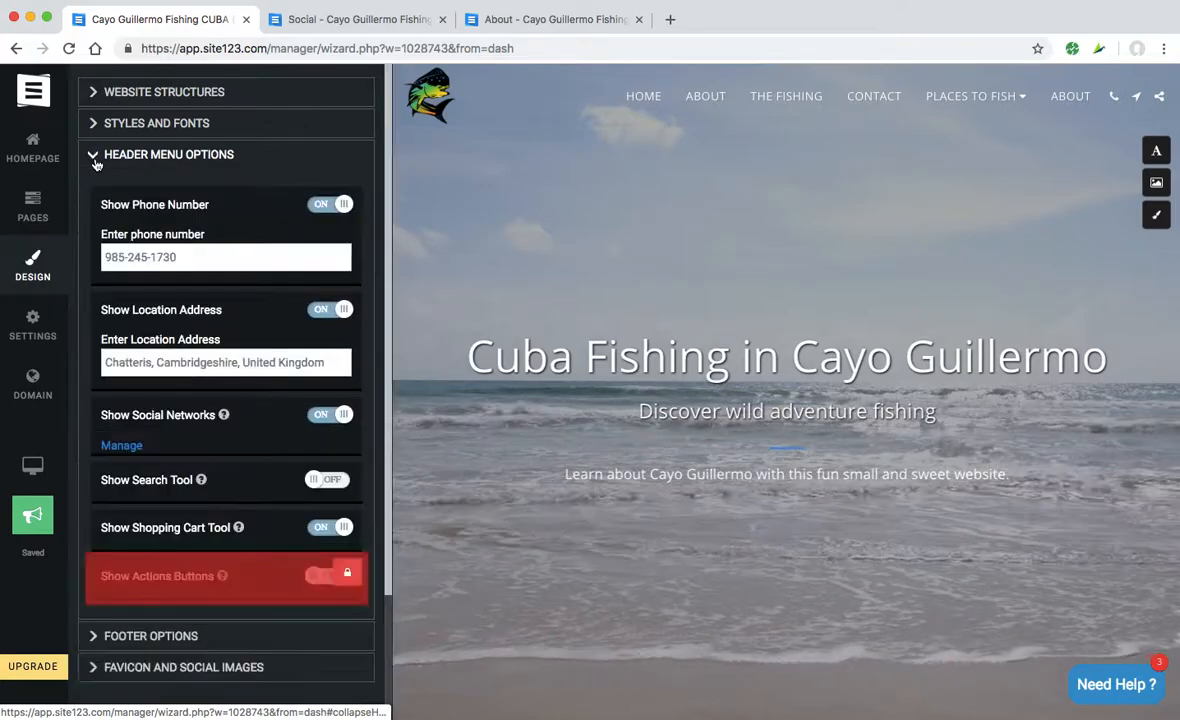
click(204, 362)
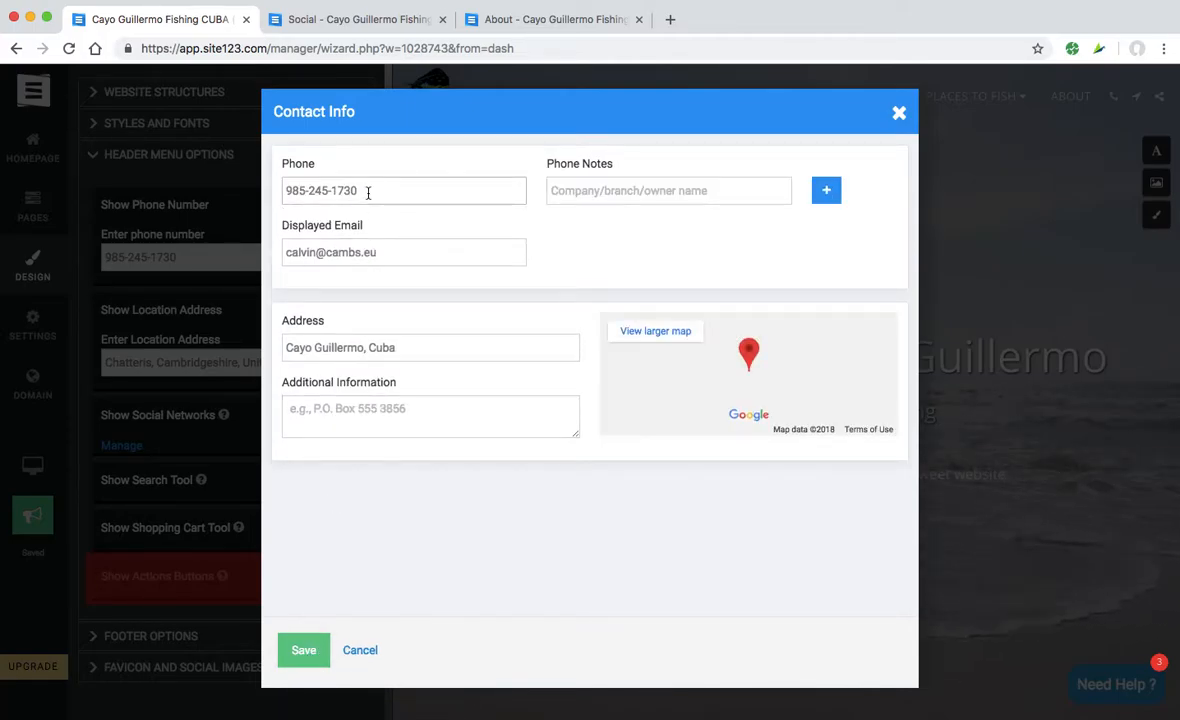
click(304, 651)
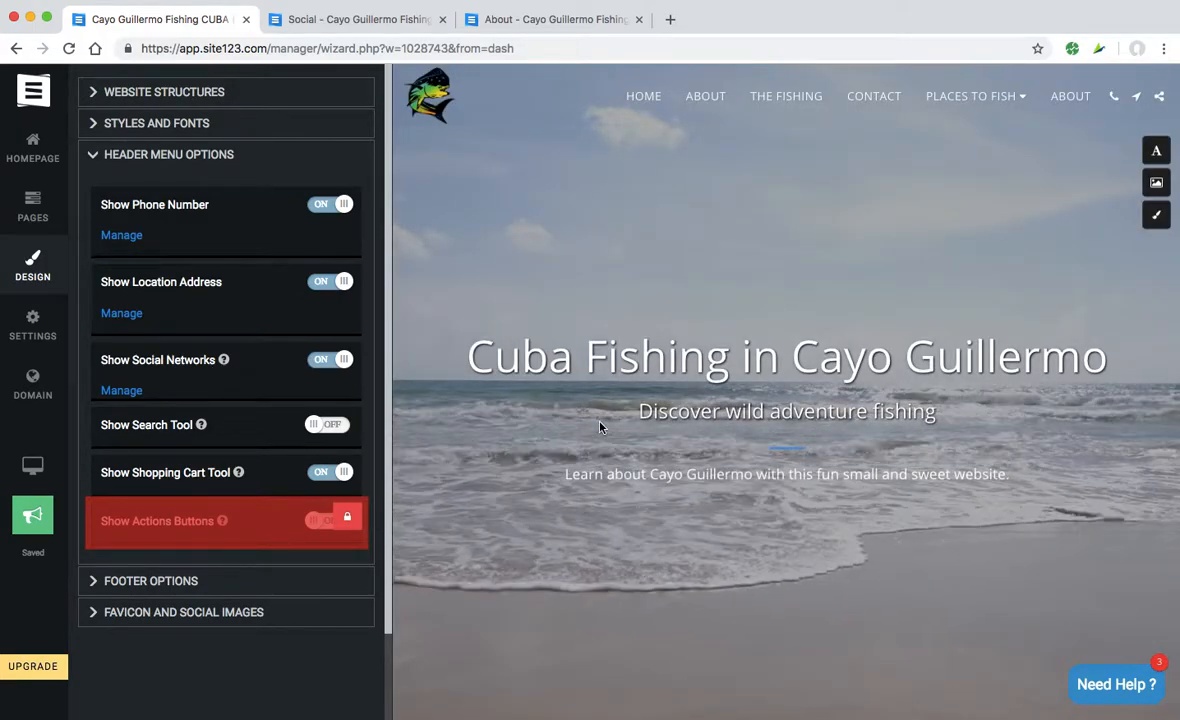
scroll(600, 428, down, 3)
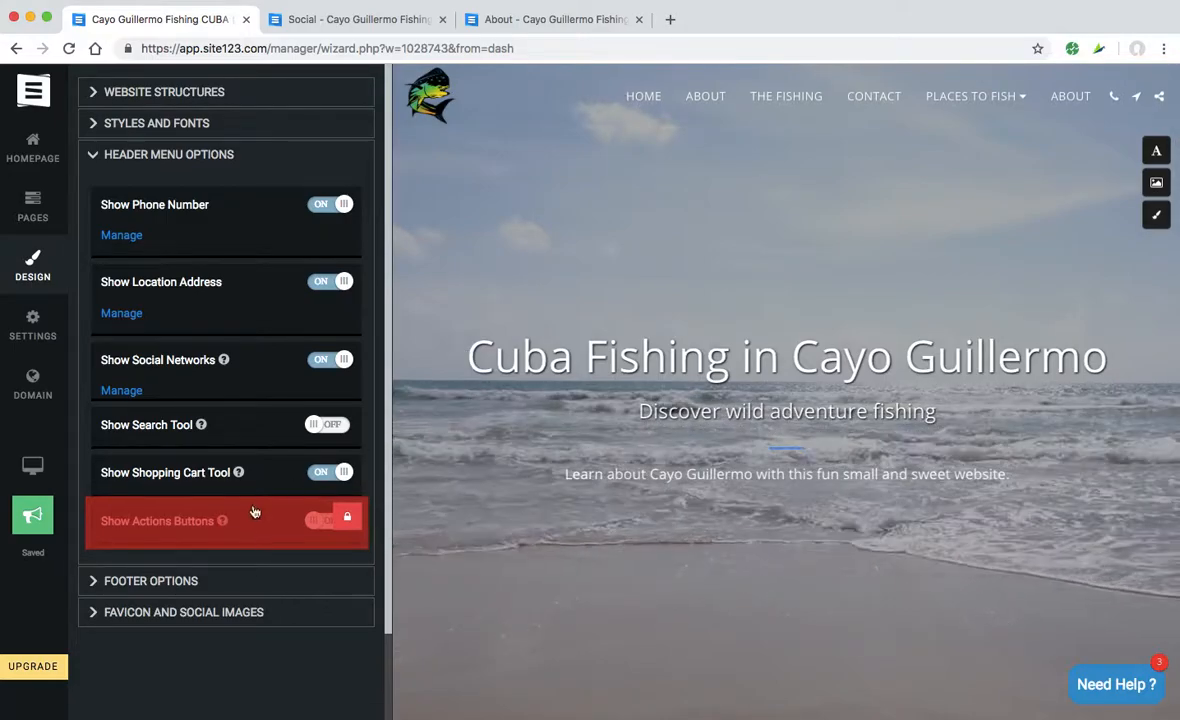
- Expand Footer Options and switch Cookie Consent on
click(143, 583)
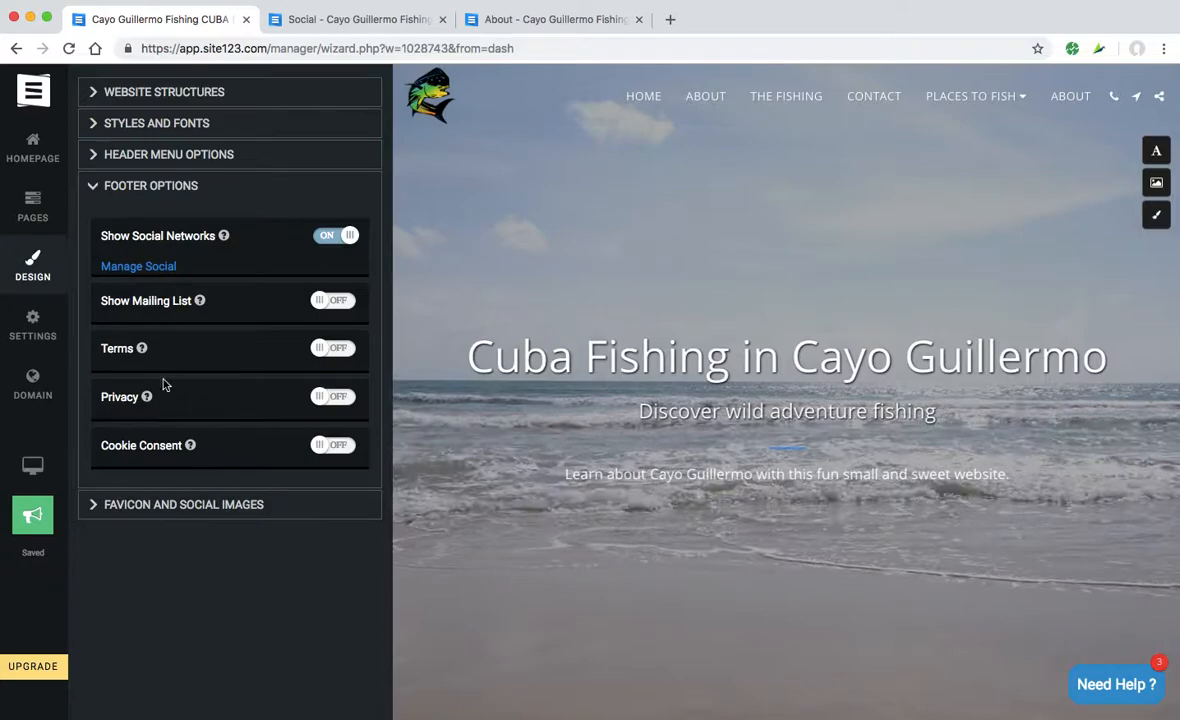
click(319, 449)
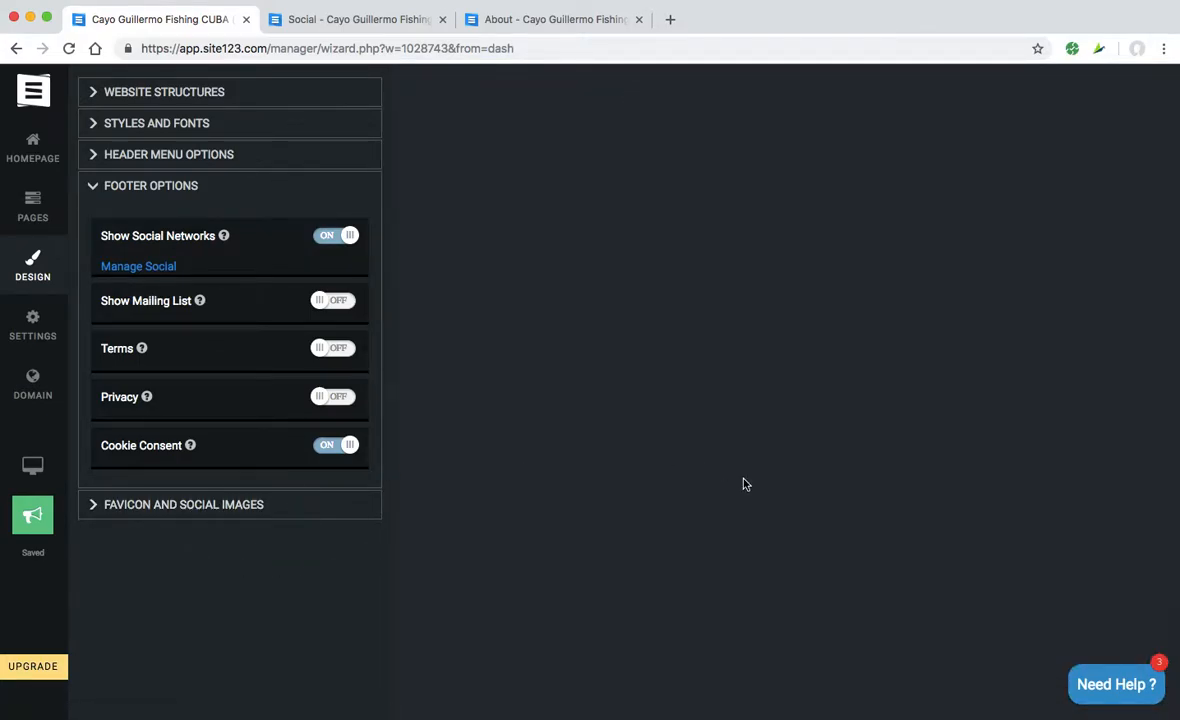
- Open the site settings and glance at Website Languages and Country Locale
click(40, 340)
click(105, 158)
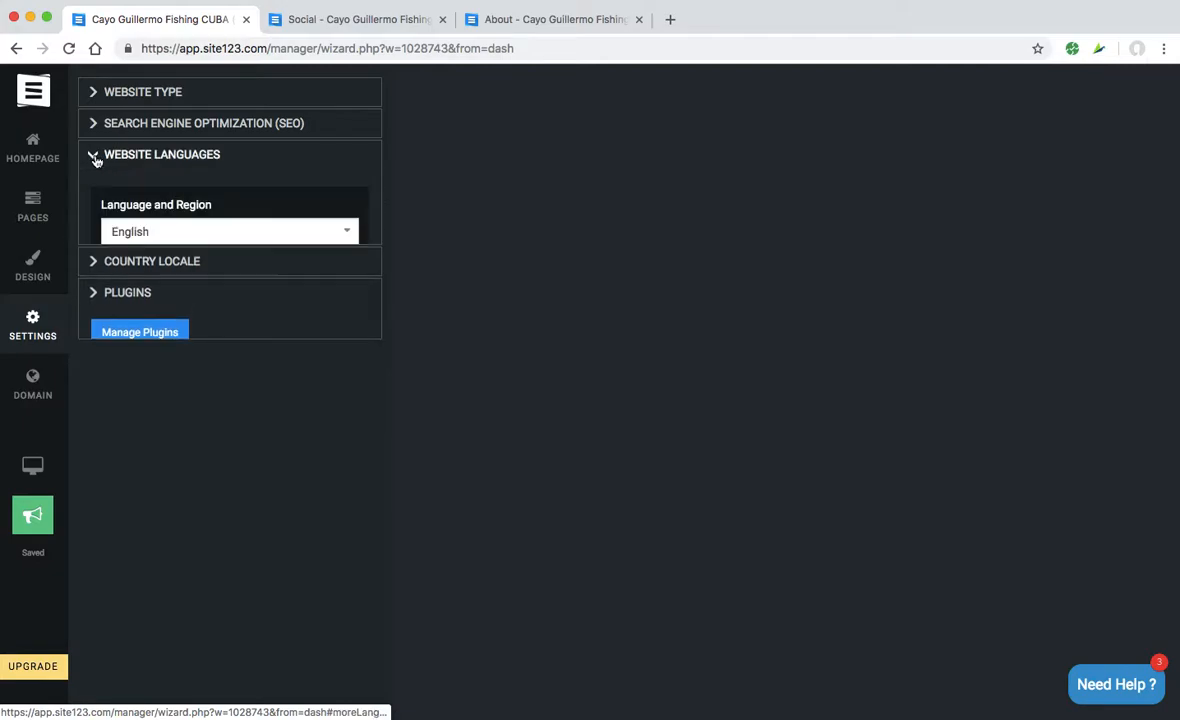
click(97, 158)
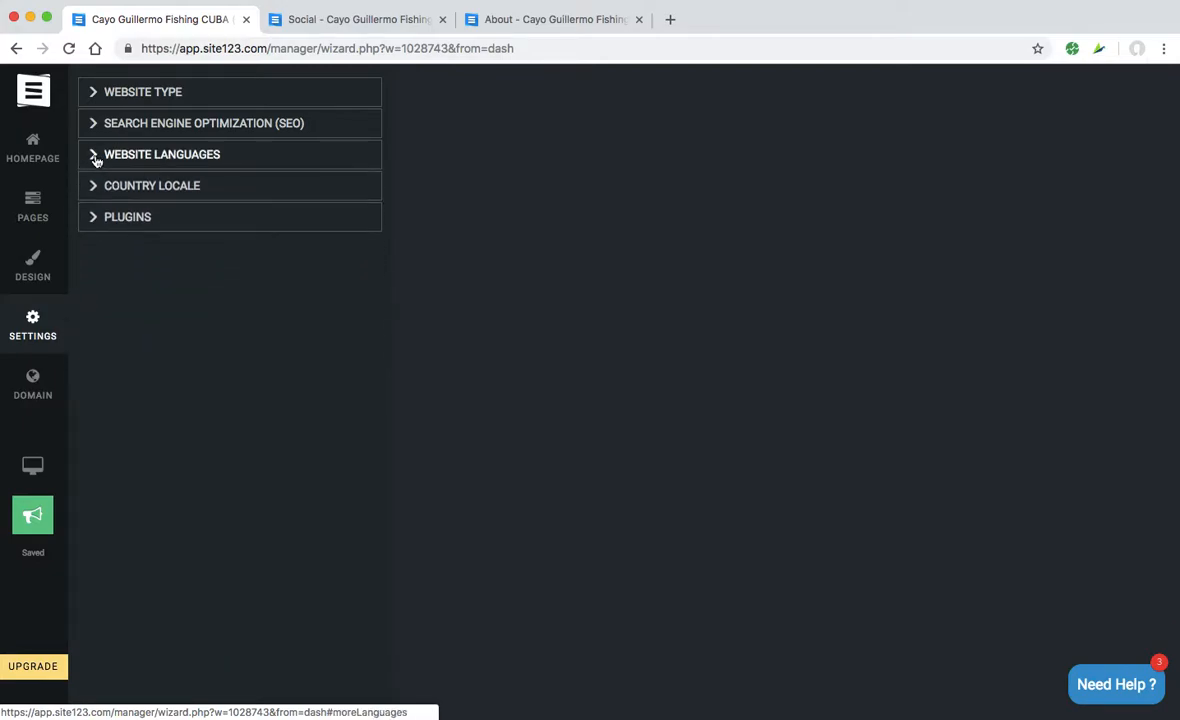
click(98, 192)
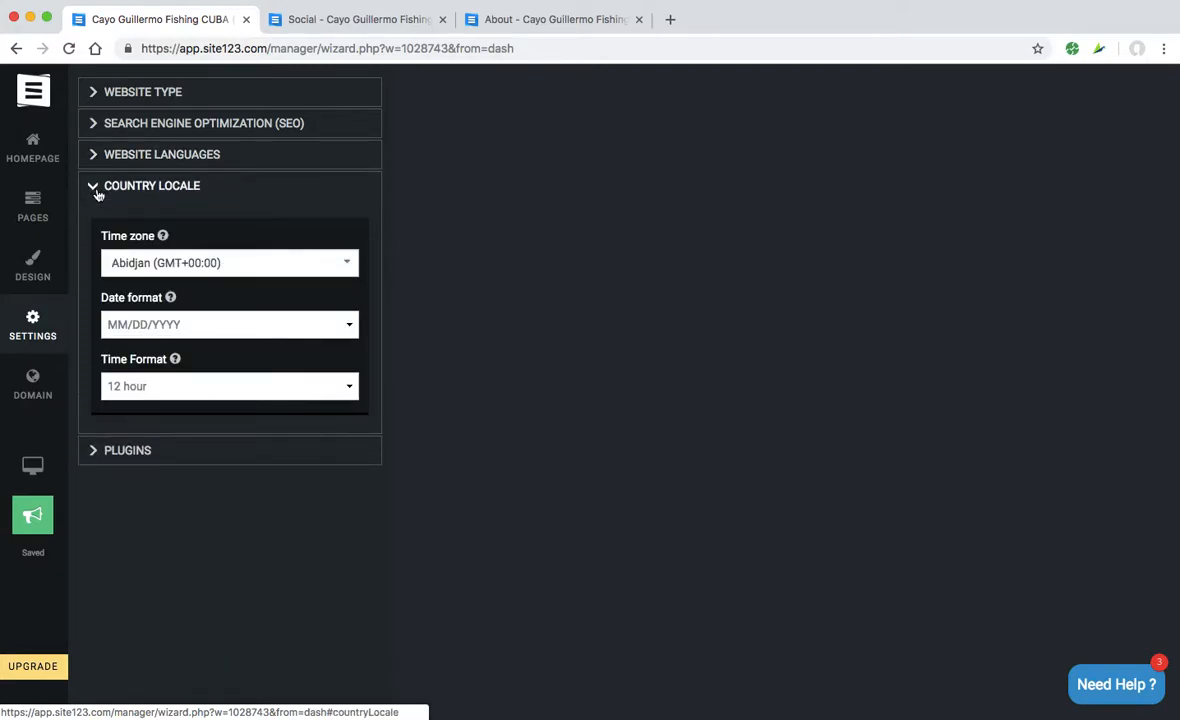
click(98, 192)
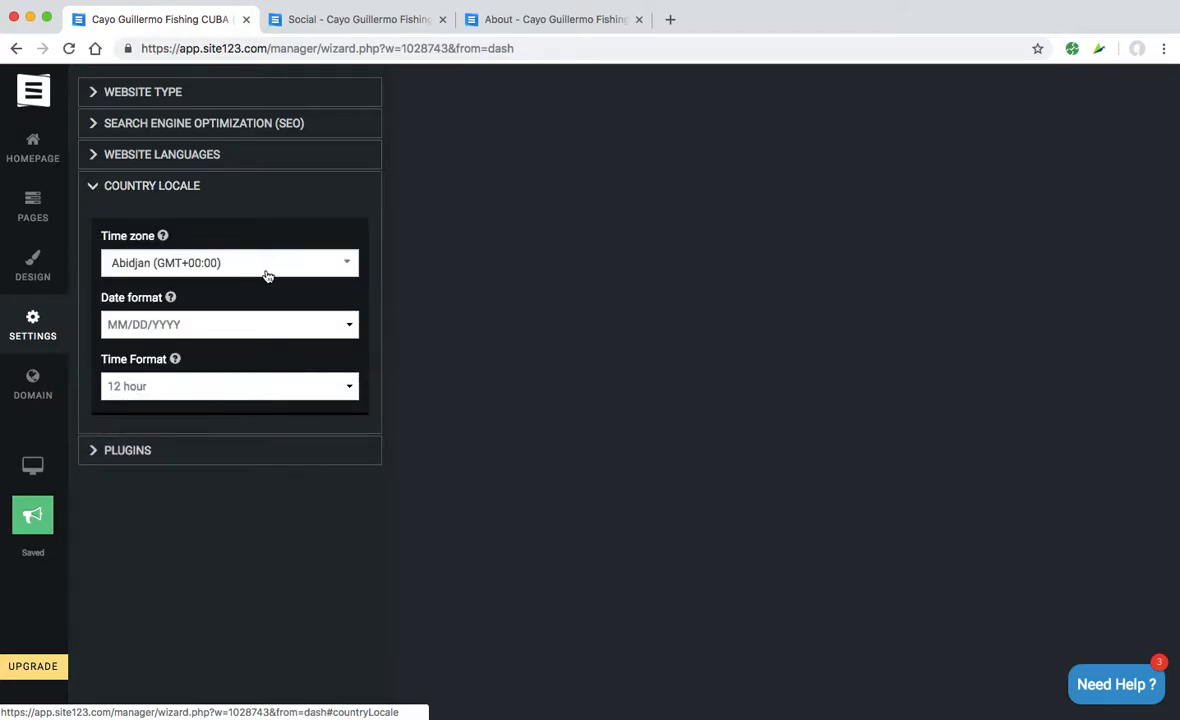
- Set the time zone to Havana (GMT-05:00), keeping the 12 hour time format
click(339, 268)
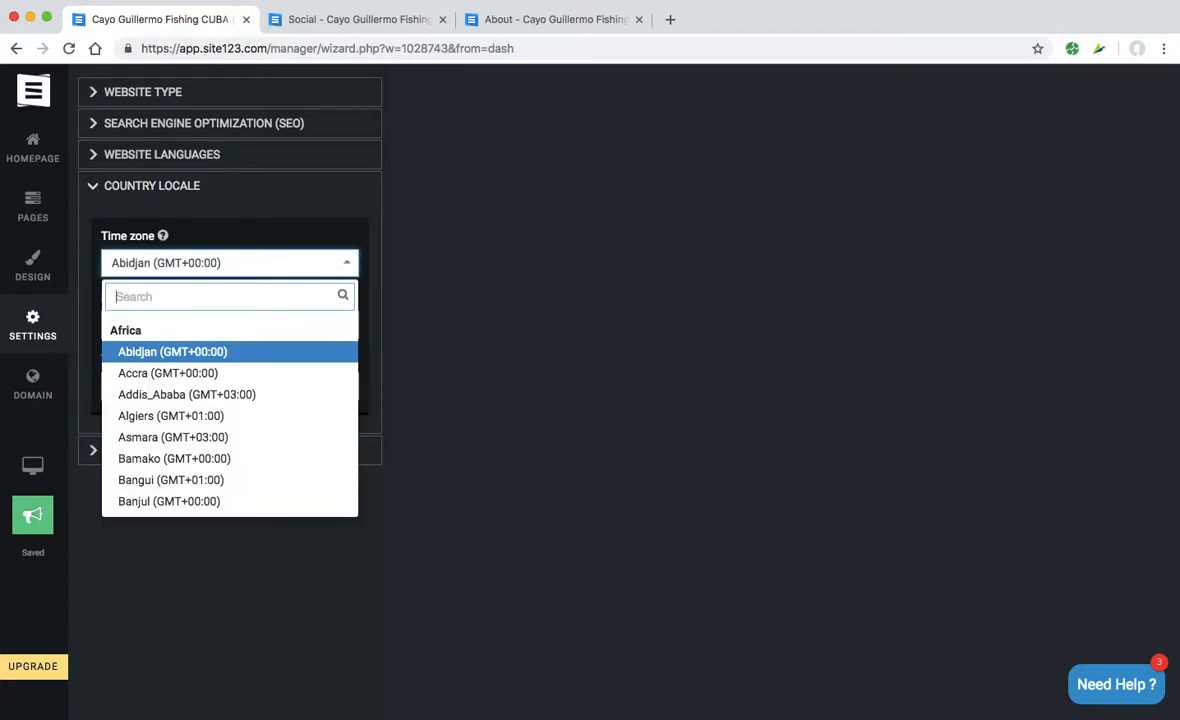
text(cuba)
key(BackSpace)
key(BackSpace)
key(BackSpace)
key(BackSpace)
text(hav)
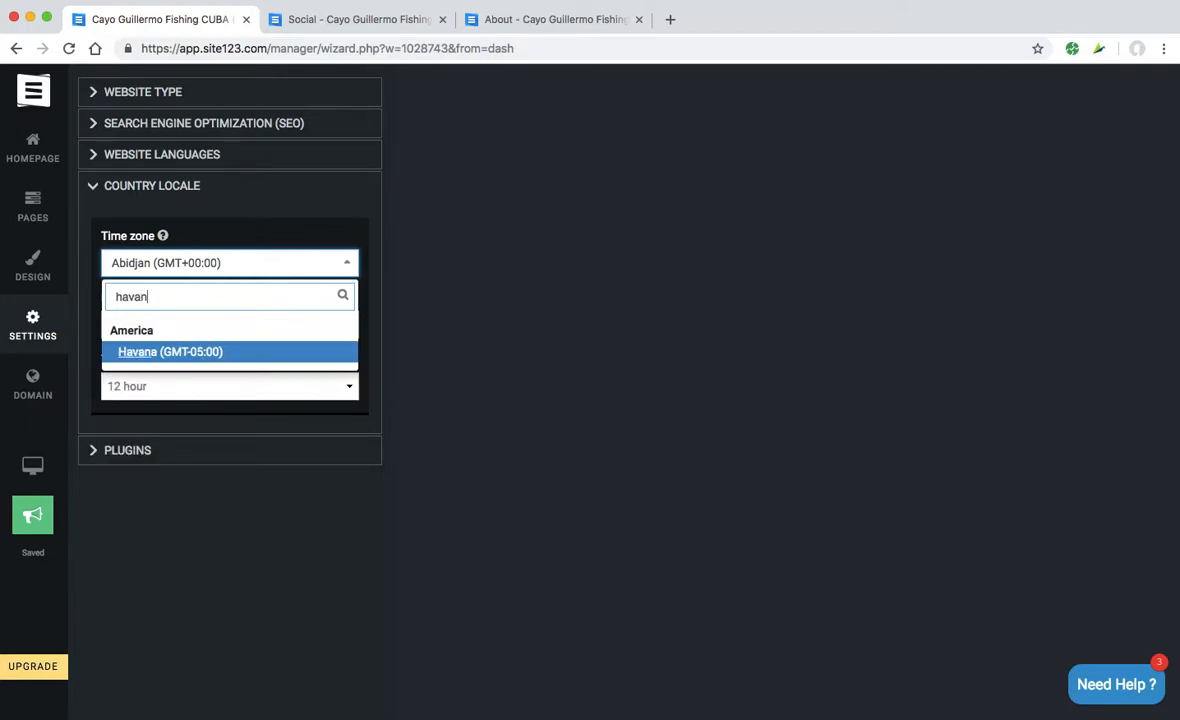
text(an)
key(Return)
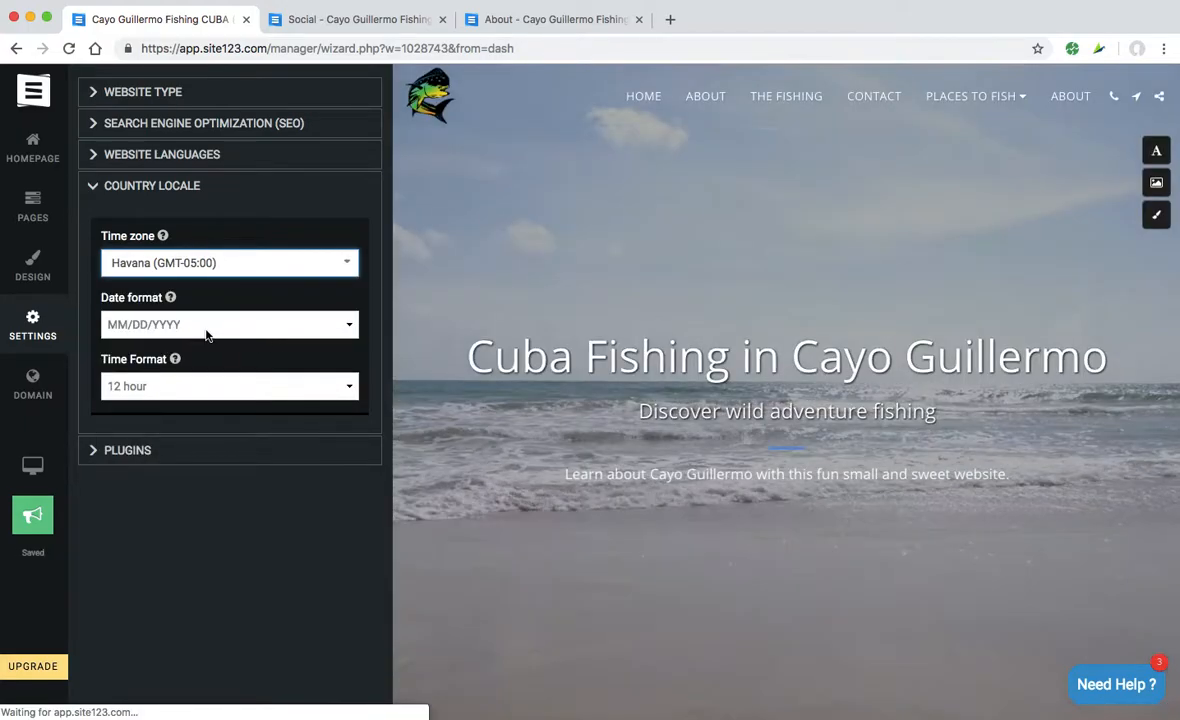
click(165, 396)
click(158, 413)
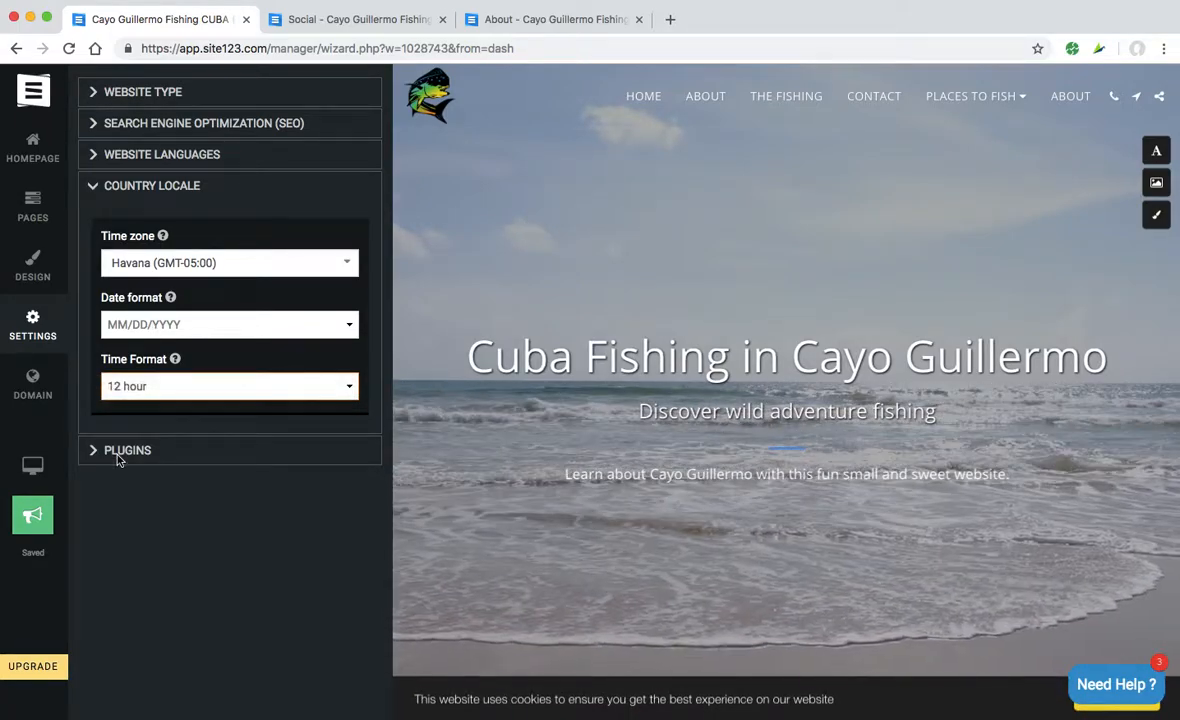
click(117, 452)
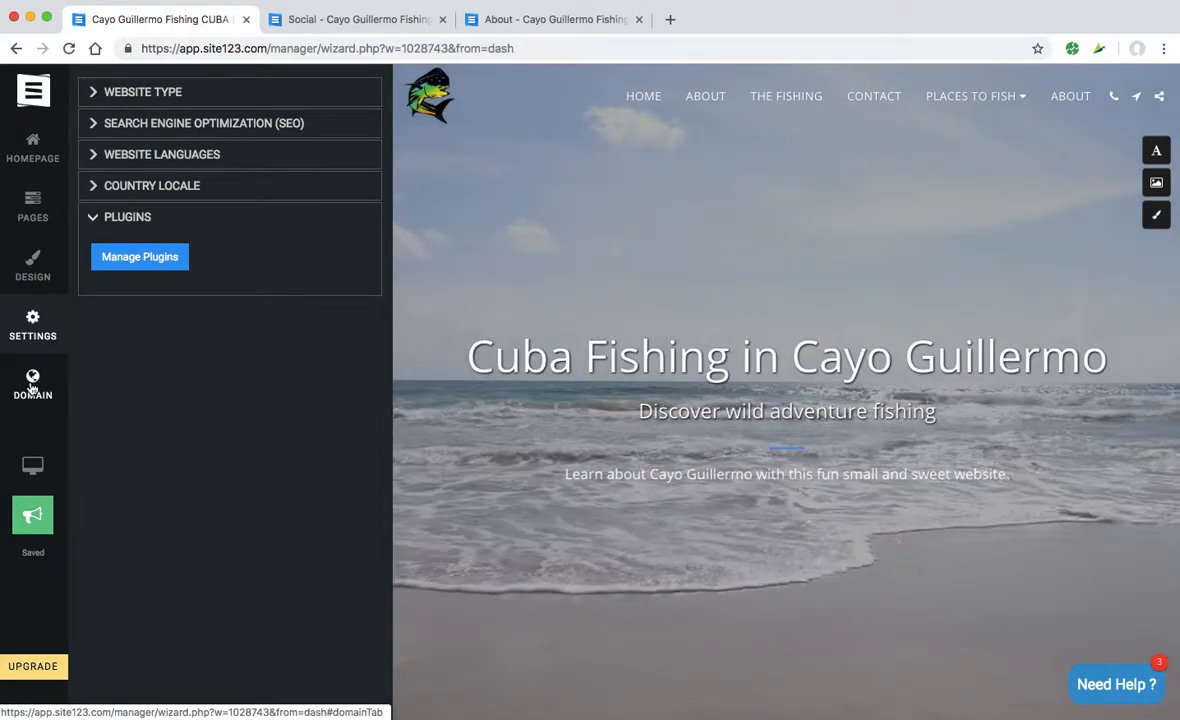
- Show the Domain panel listing cayoguillermofishing.site123.me, then bring up the preview device choices
click(31, 388)
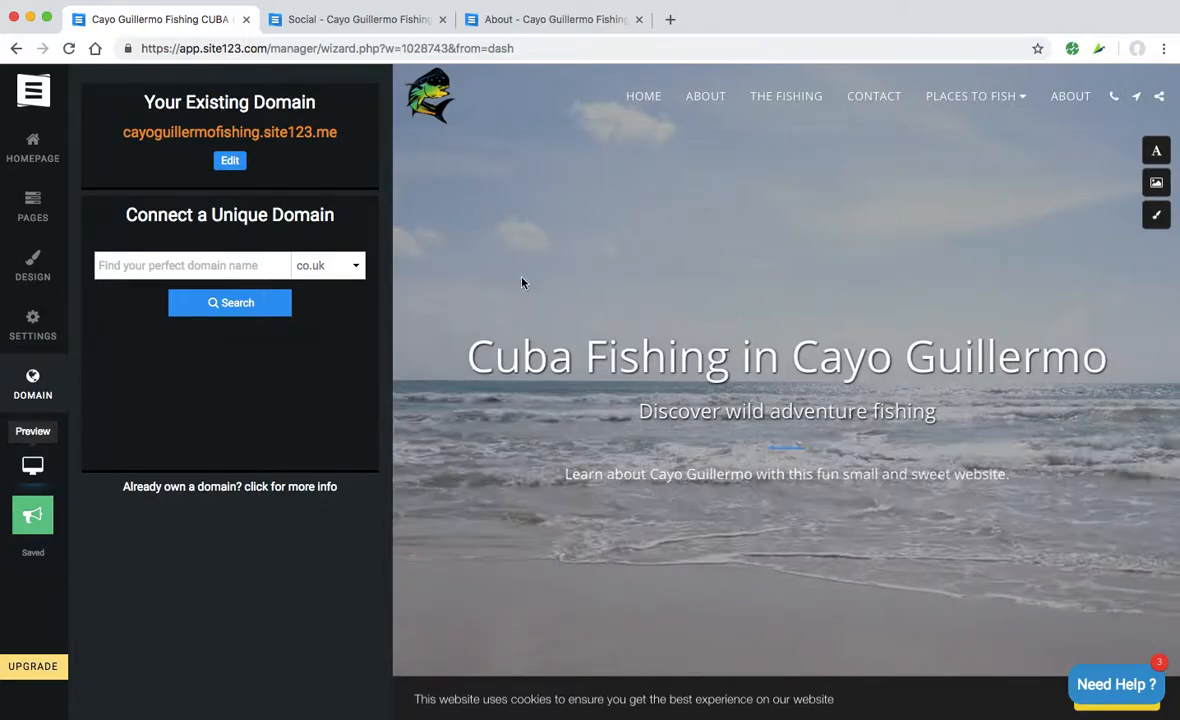
click(32, 465)
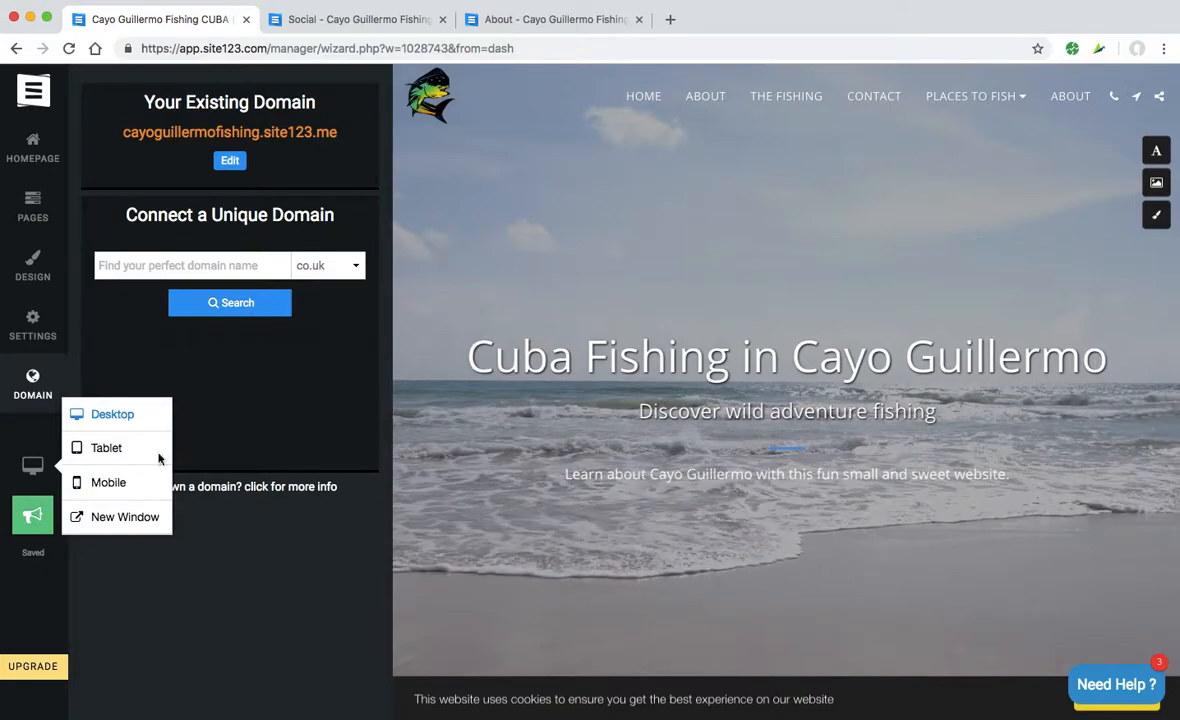
- Preview the site in mobile layout and check its hamburger navigation menu
click(103, 489)
scroll(731, 452, down, 1)
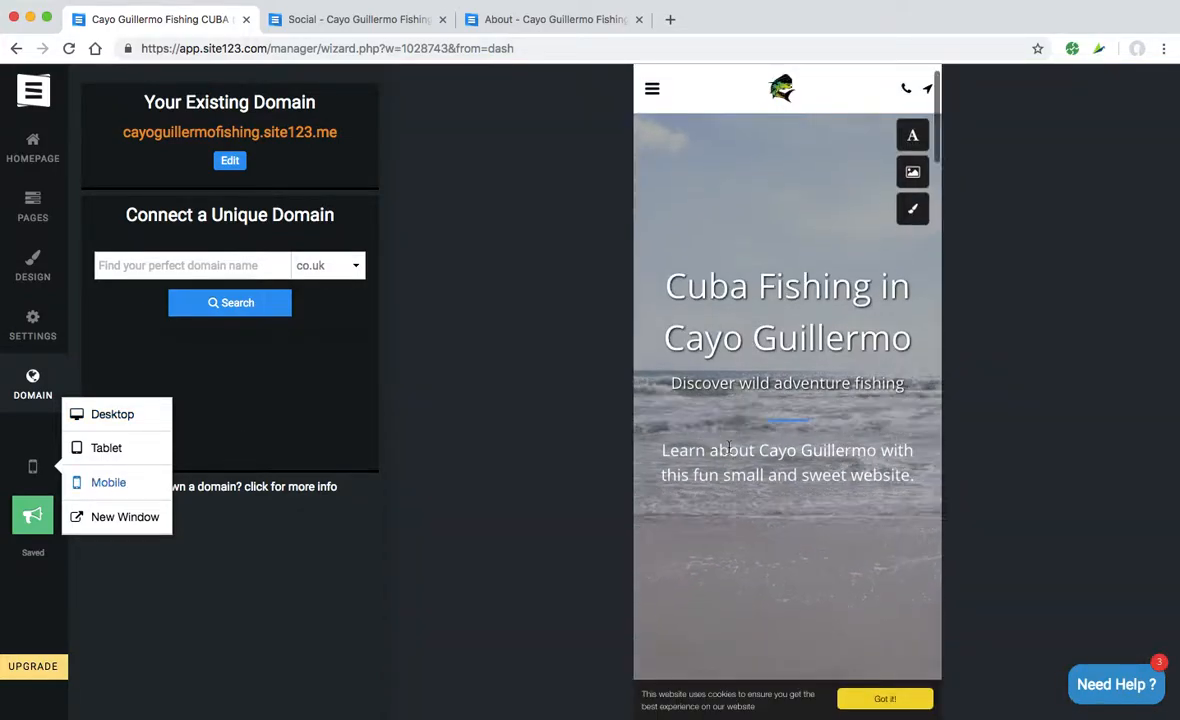
scroll(729, 446, up, 1)
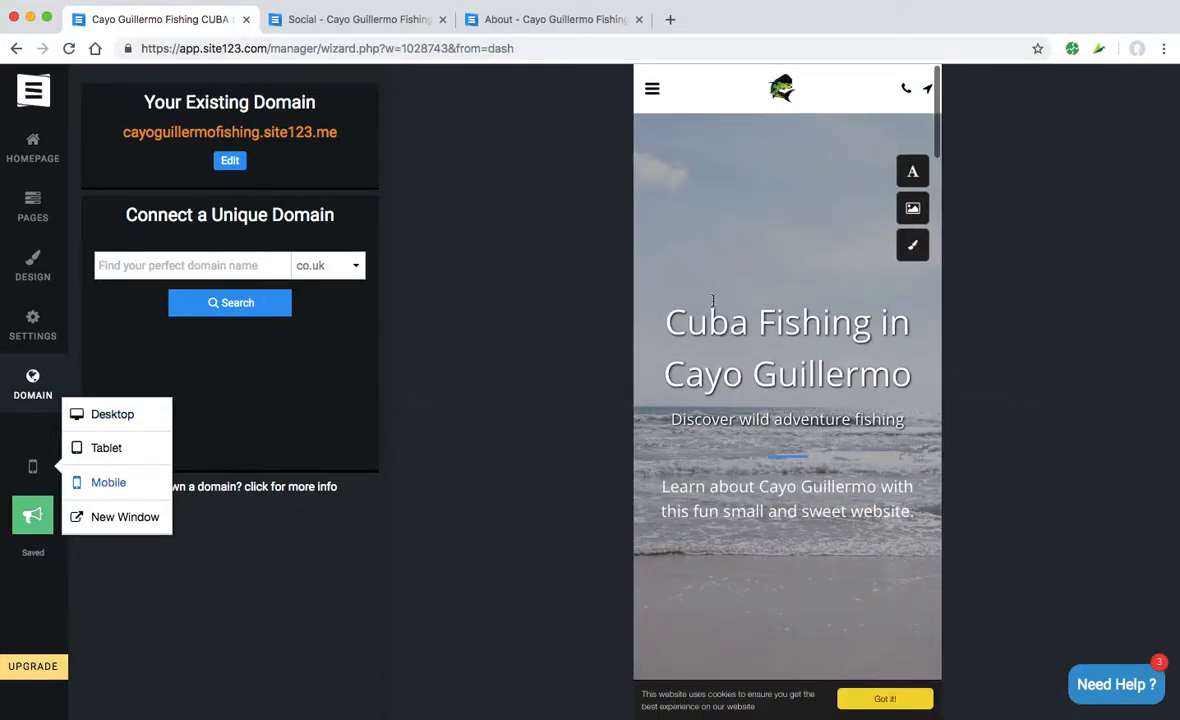
click(652, 91)
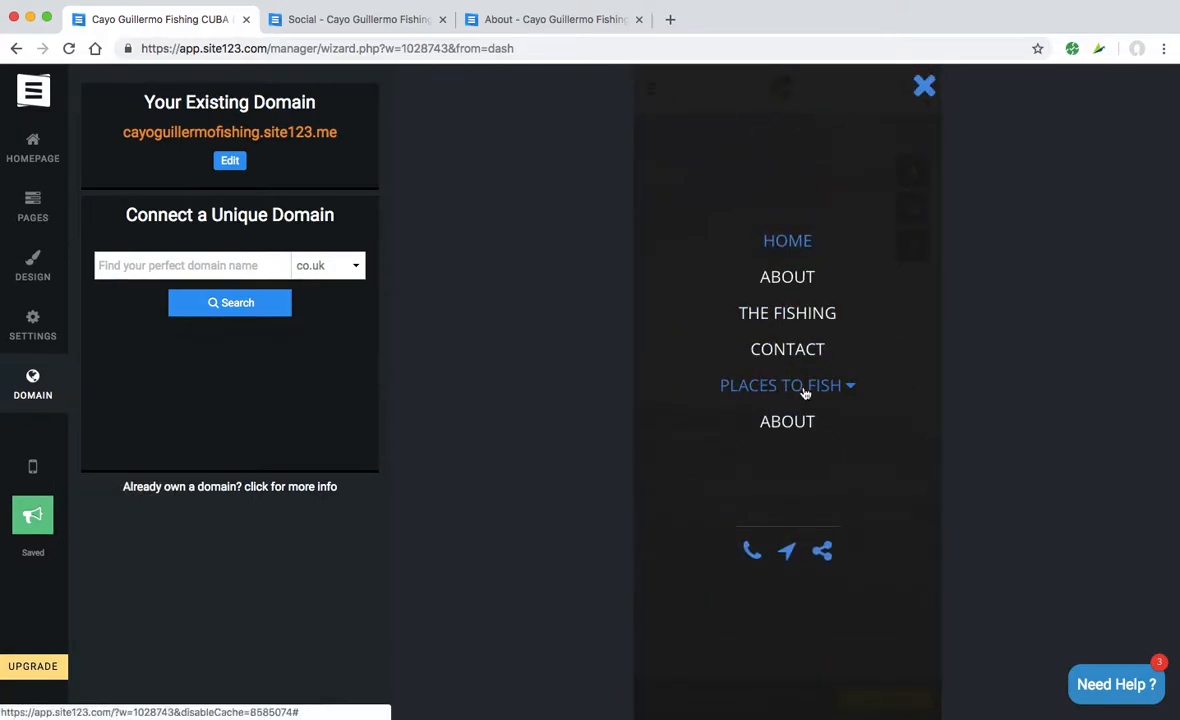
click(924, 89)
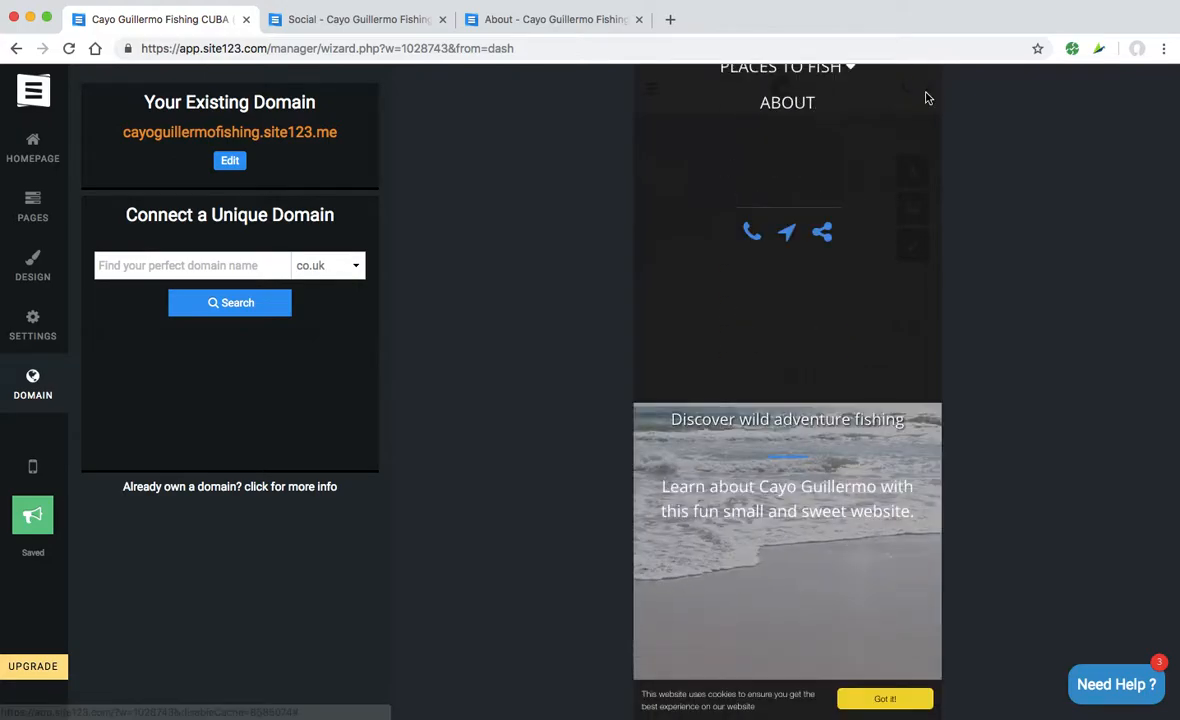
- Scroll through the mobile page, dismiss the cookie notice with Got it!, and start publishing
scroll(842, 392, down, 5)
scroll(842, 392, down, 10)
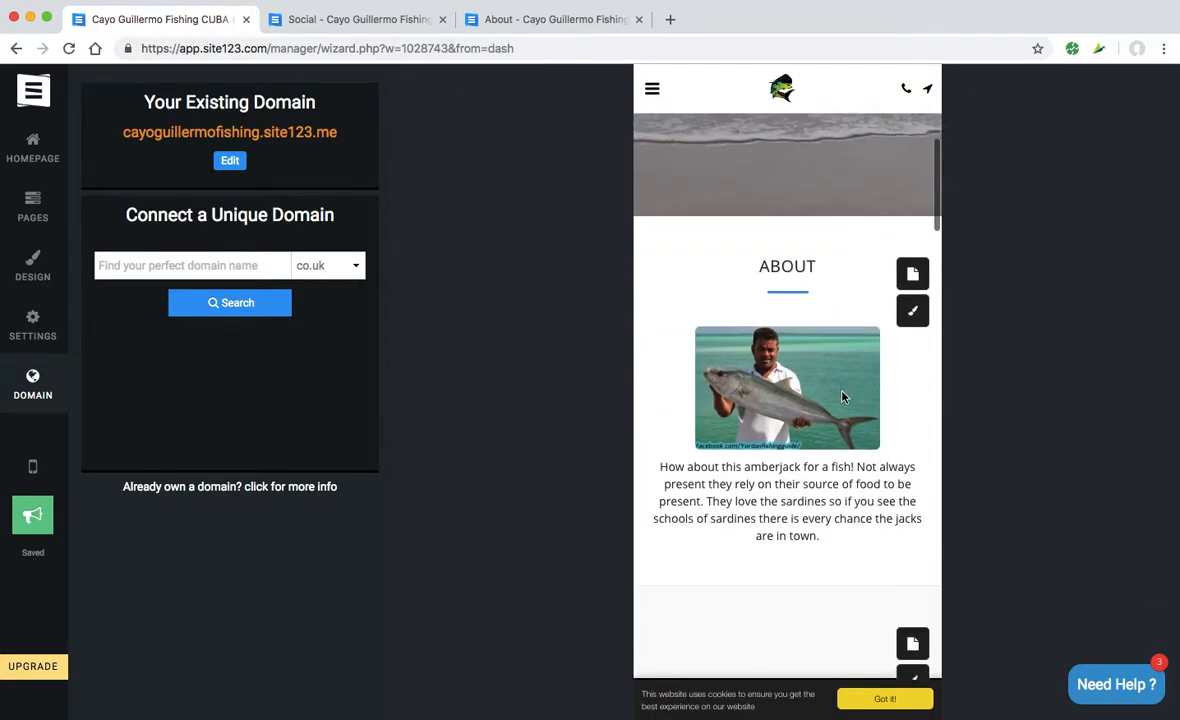
scroll(842, 397, down, 12)
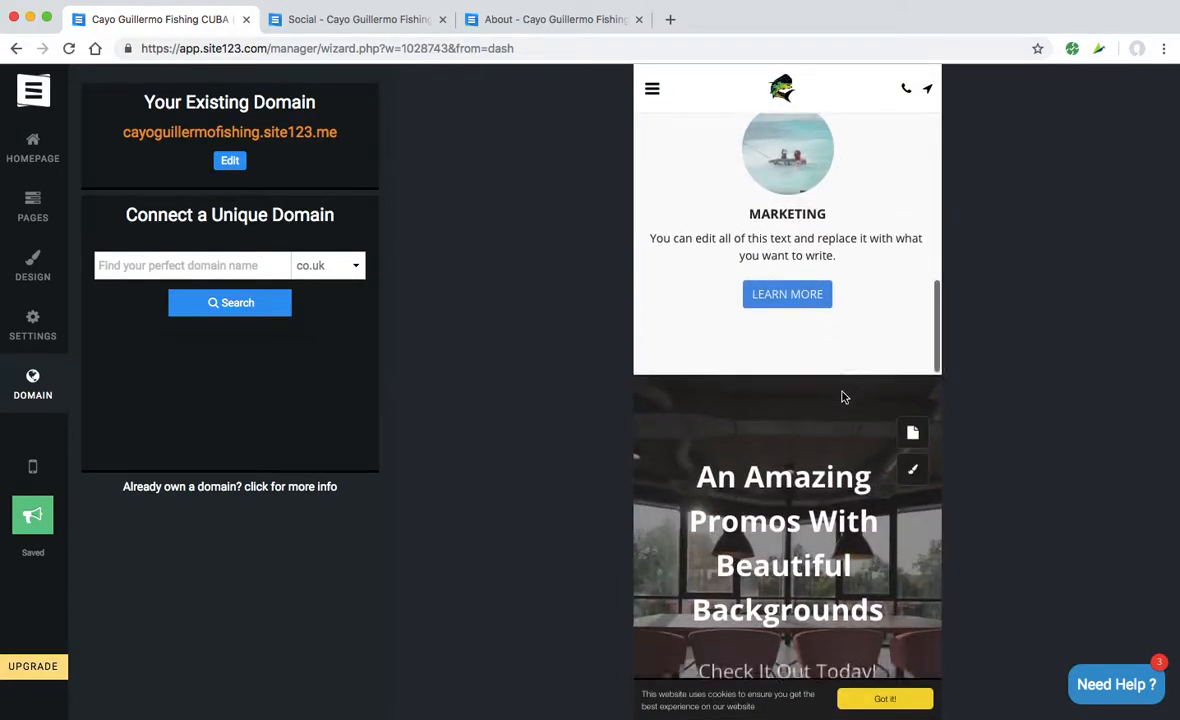
scroll(842, 397, down, 15)
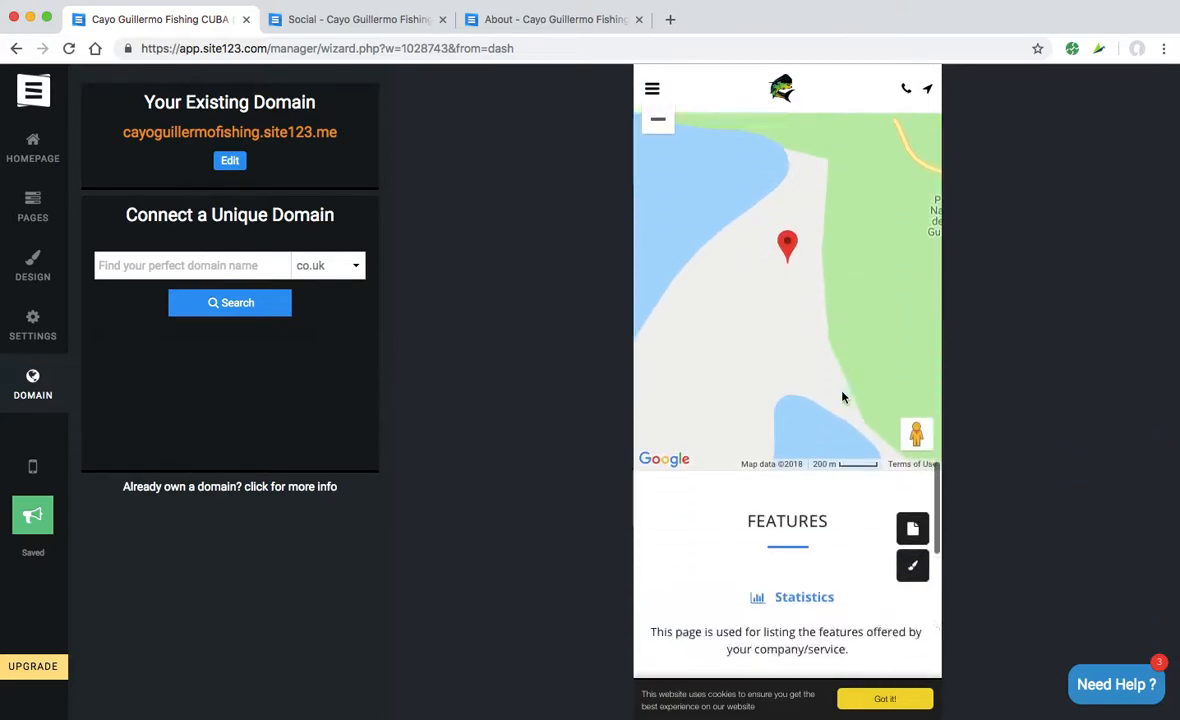
scroll(842, 397, down, 2)
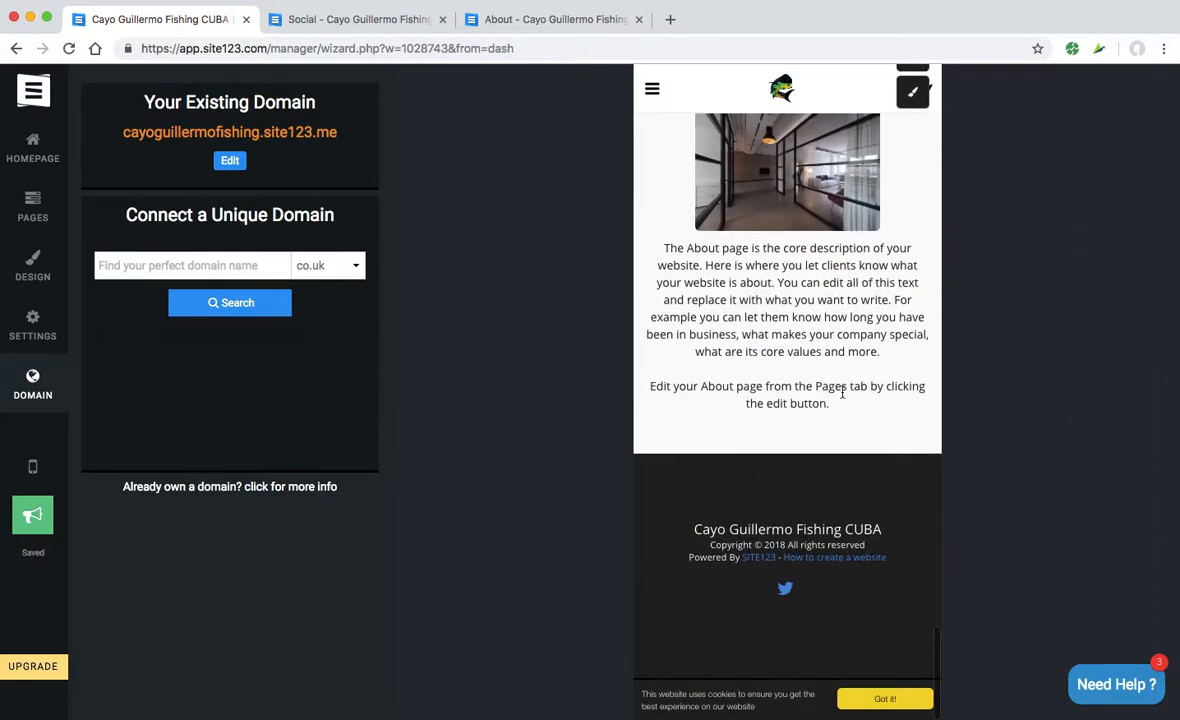
scroll(842, 393, up, 20)
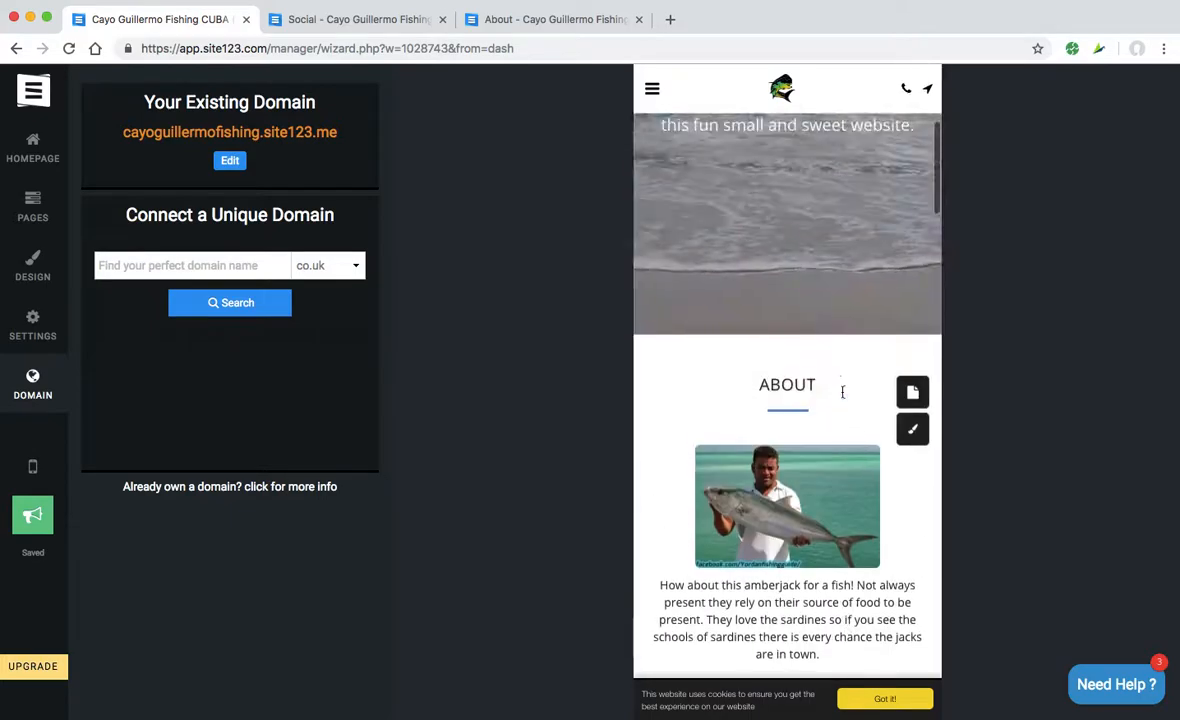
click(884, 698)
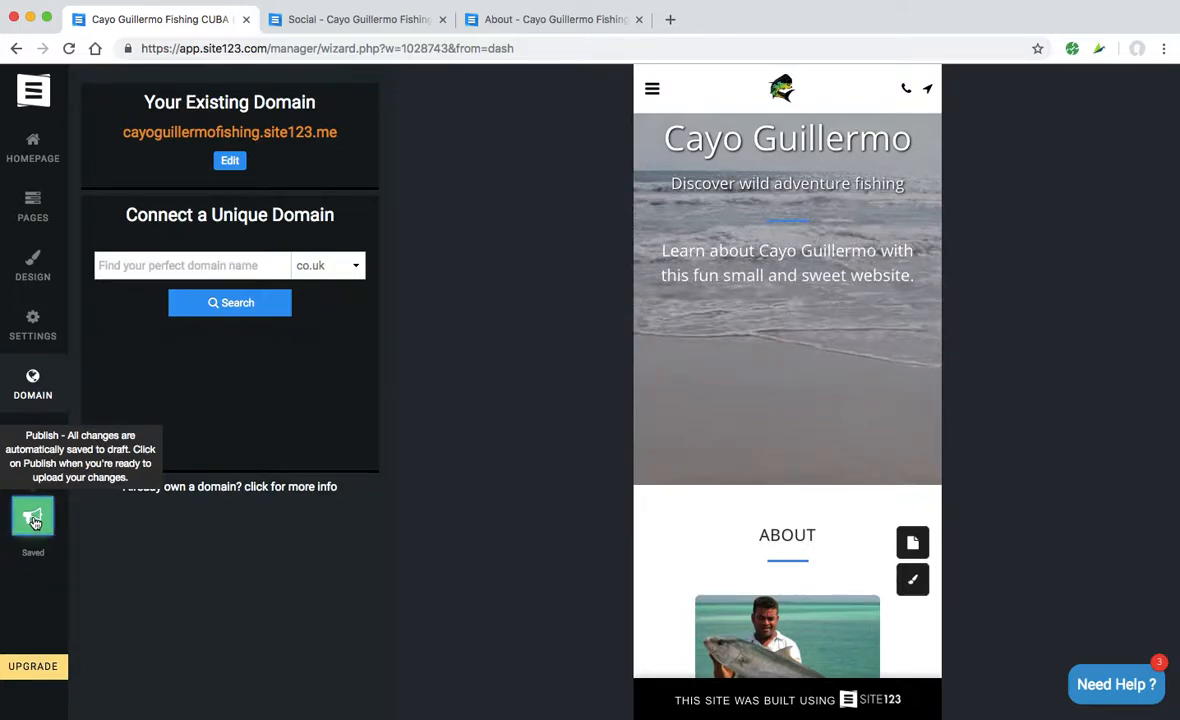
key(Return)
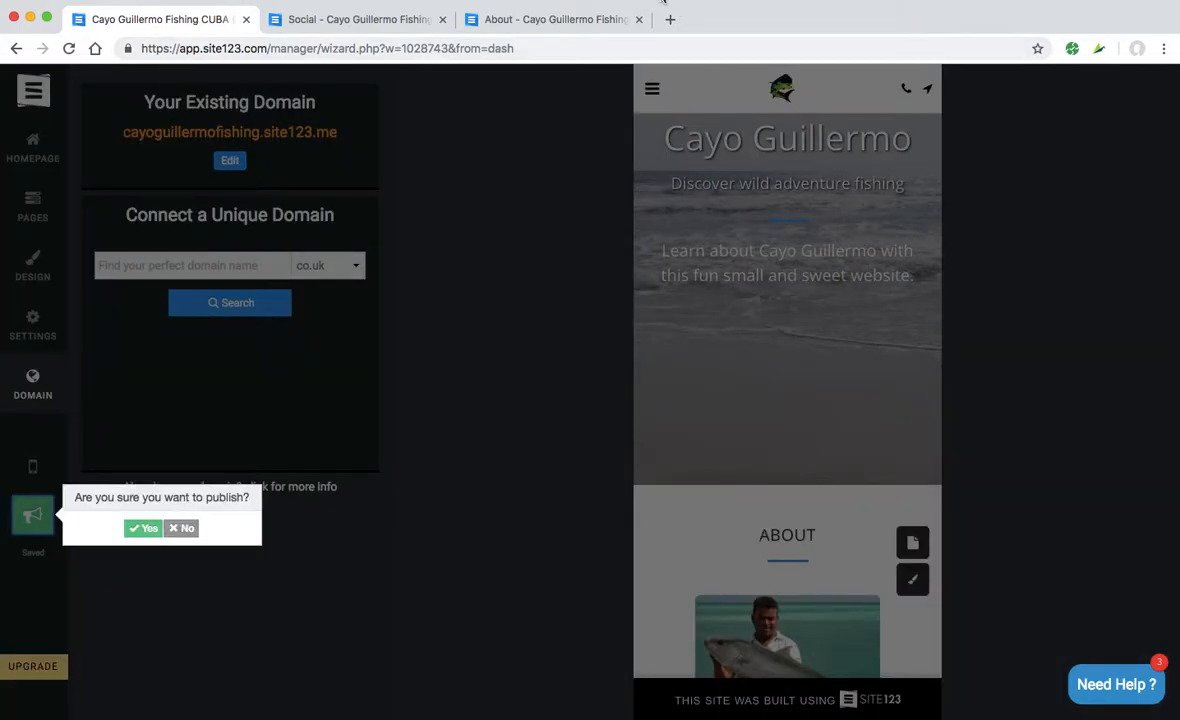